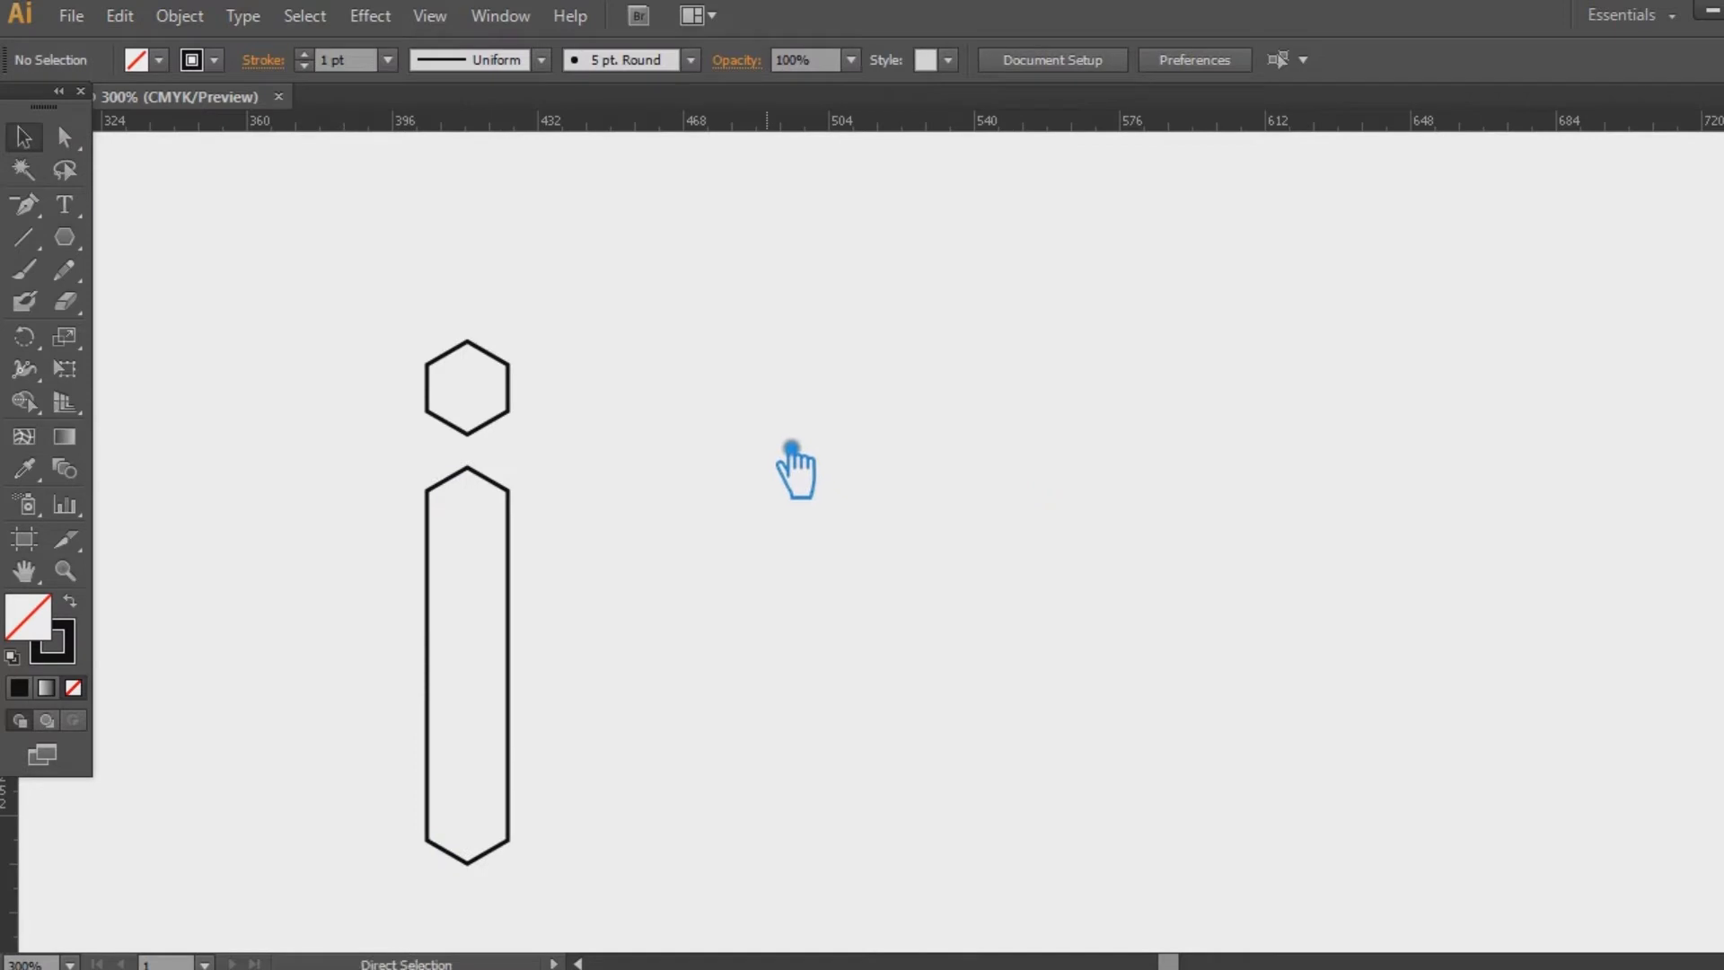
Show and unlock the guides, delete the existing ones, and place a vertical guide through the centre of both hexagonal shapes
key("ctrl+semicolon")
right_click(490, 252)
left_click(593, 502)
left_click_drag(423, 212, 611, 271)
key("Delete")
left_click(404, 374)
key("Delete")
left_click(216, 273)
key("Delete")
right_click(241, 315)
key("Escape")
left_click_drag(11, 817, 490, 479)
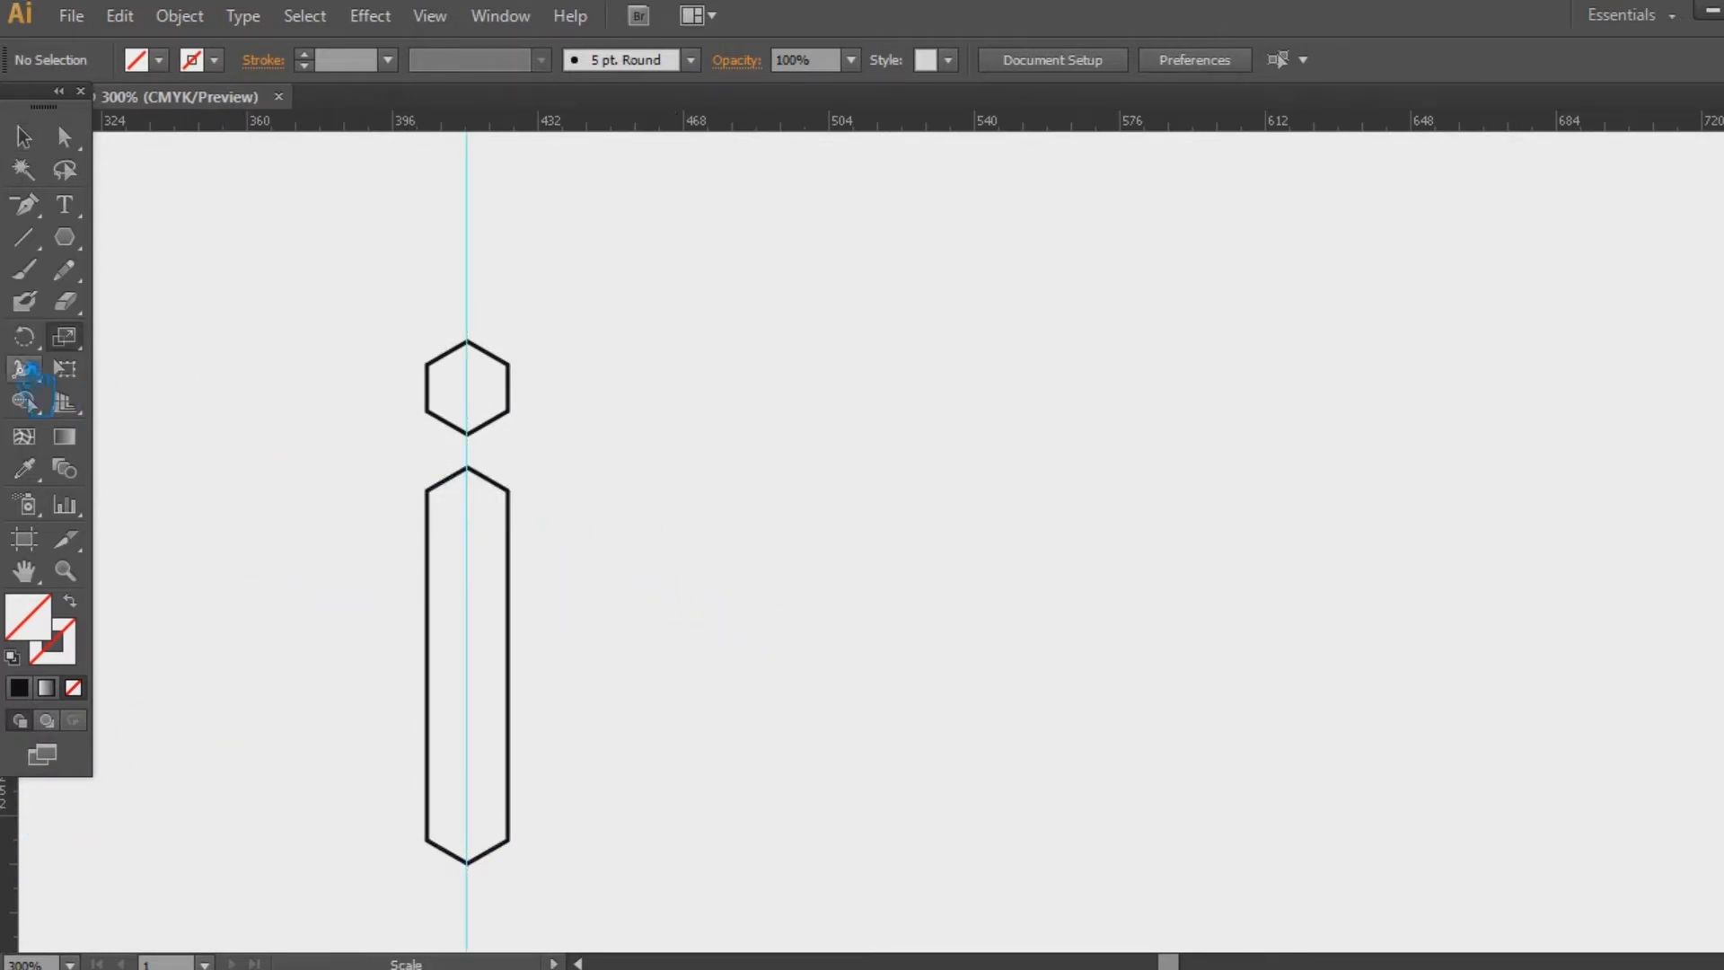
Draw an open V-shaped Pen path between the tall shape's two upper side corners via the guide, adjusting its middle anchor to Y 178 px
left_click_drag(24, 204, 131, 209)
left_click(426, 491)
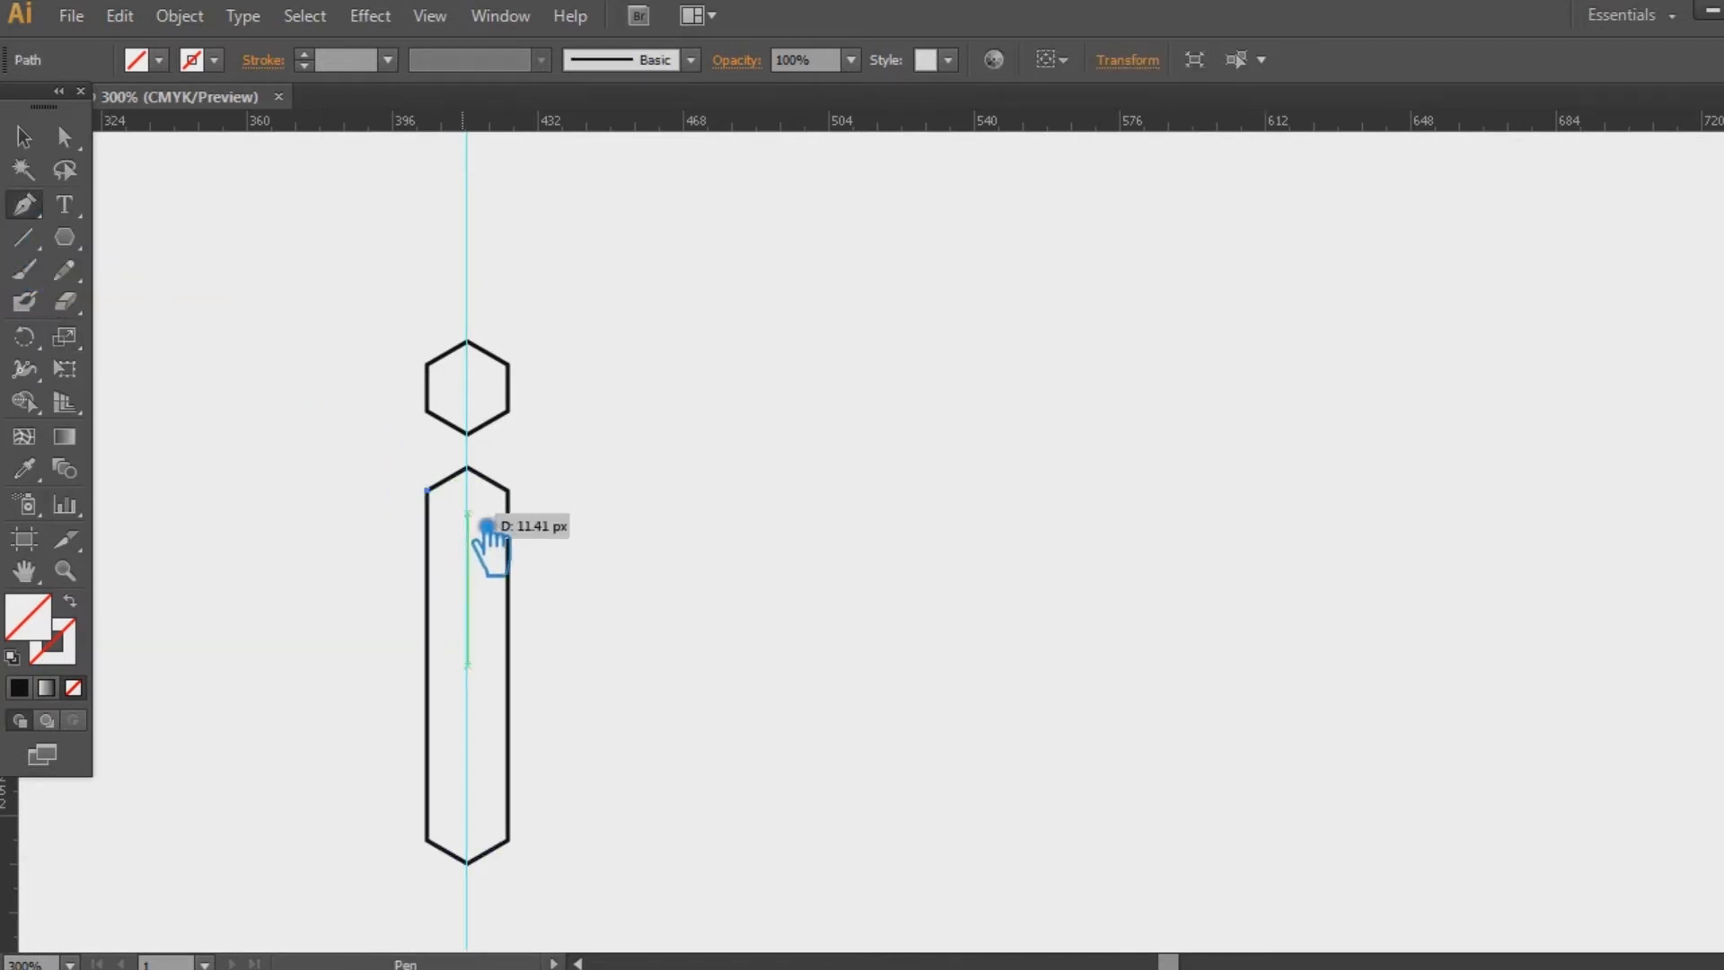
left_click(467, 508)
left_click(509, 490)
key("a")
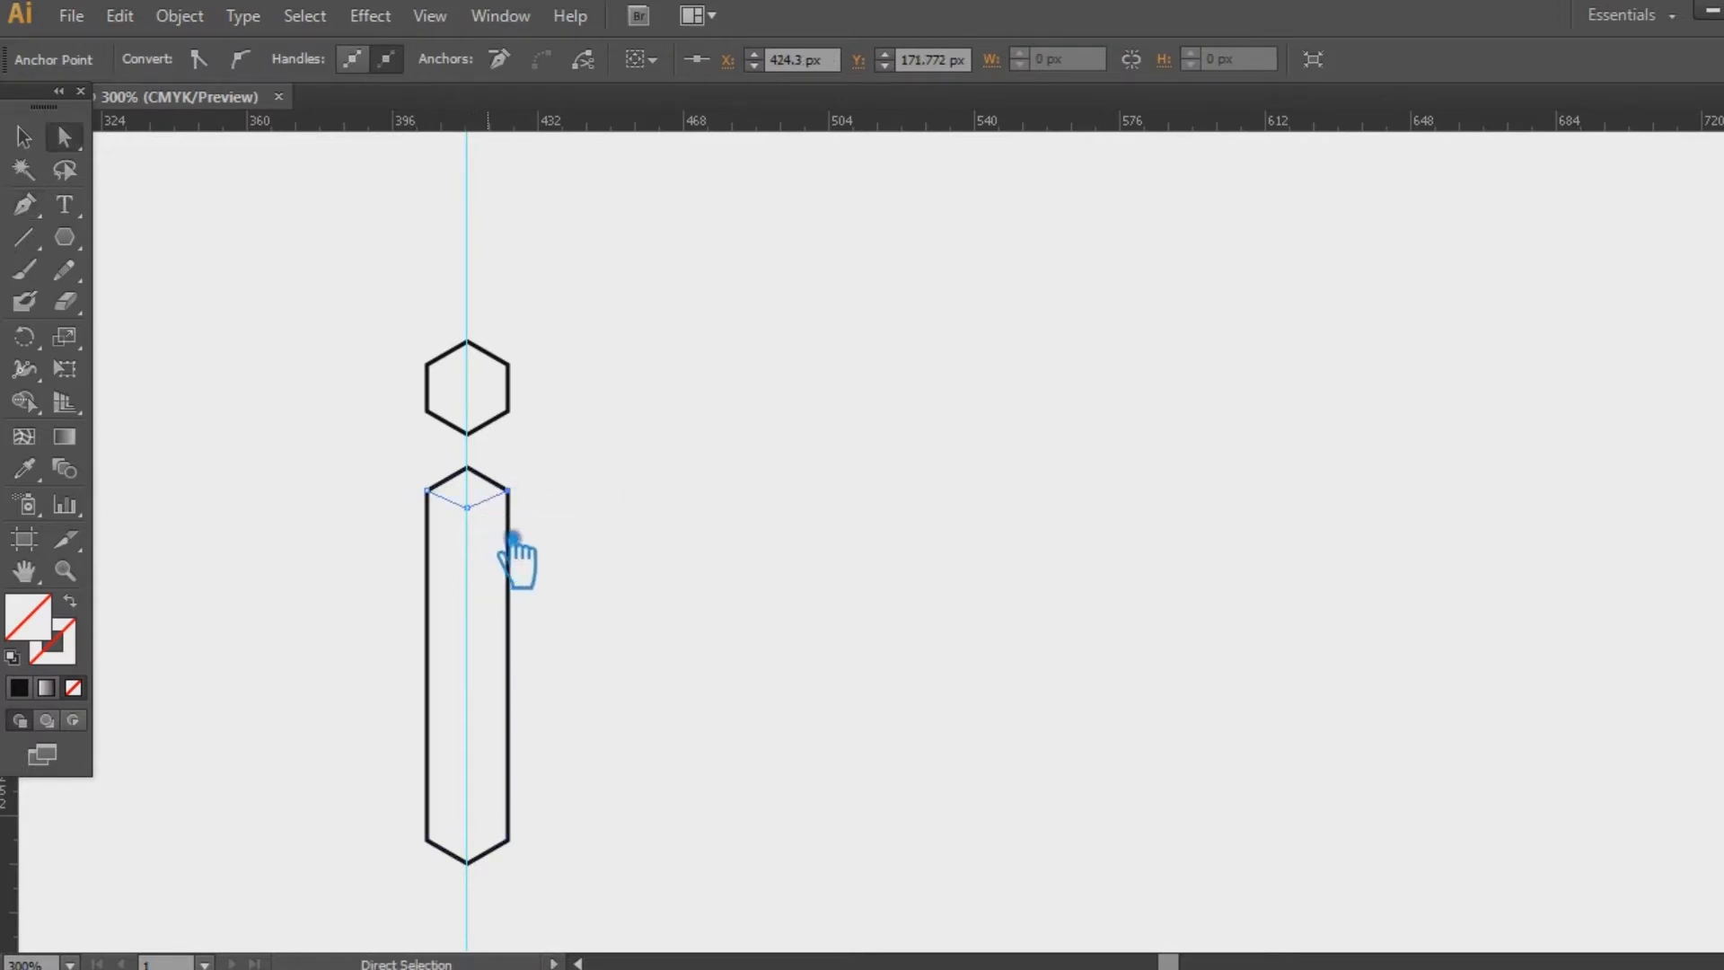
left_click(467, 508)
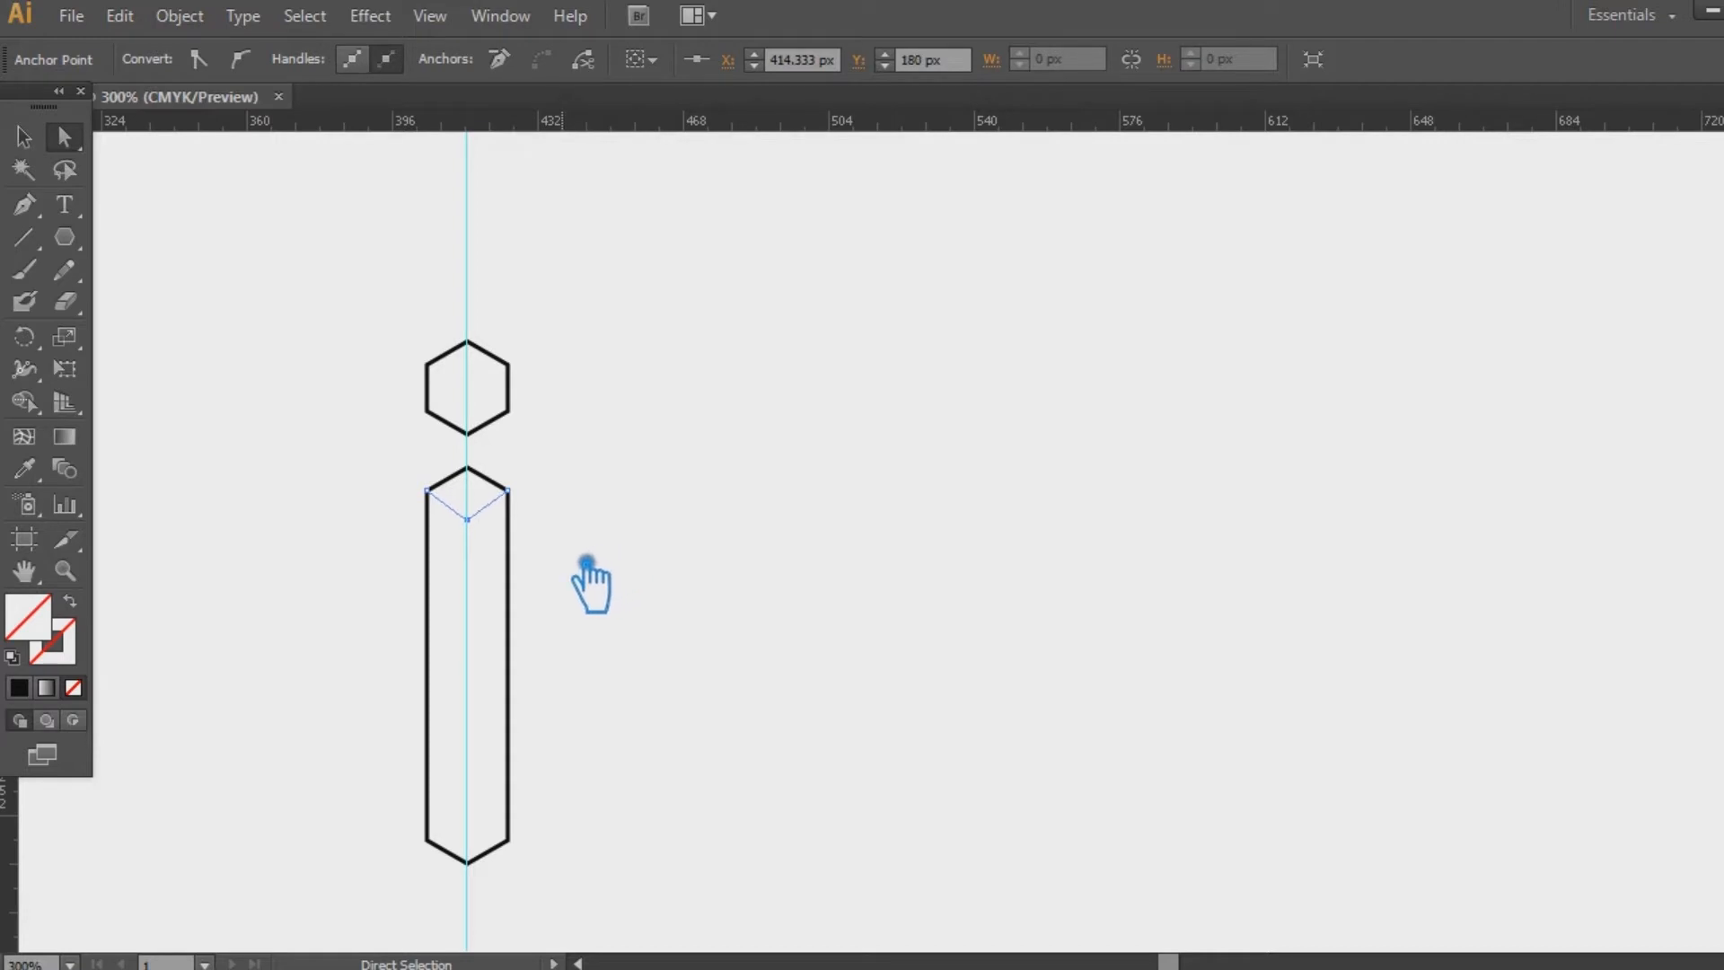
Match the V path's appearance to the small hexagon's black stroke with the Eyedropper
left_click(24, 136)
left_click(24, 468)
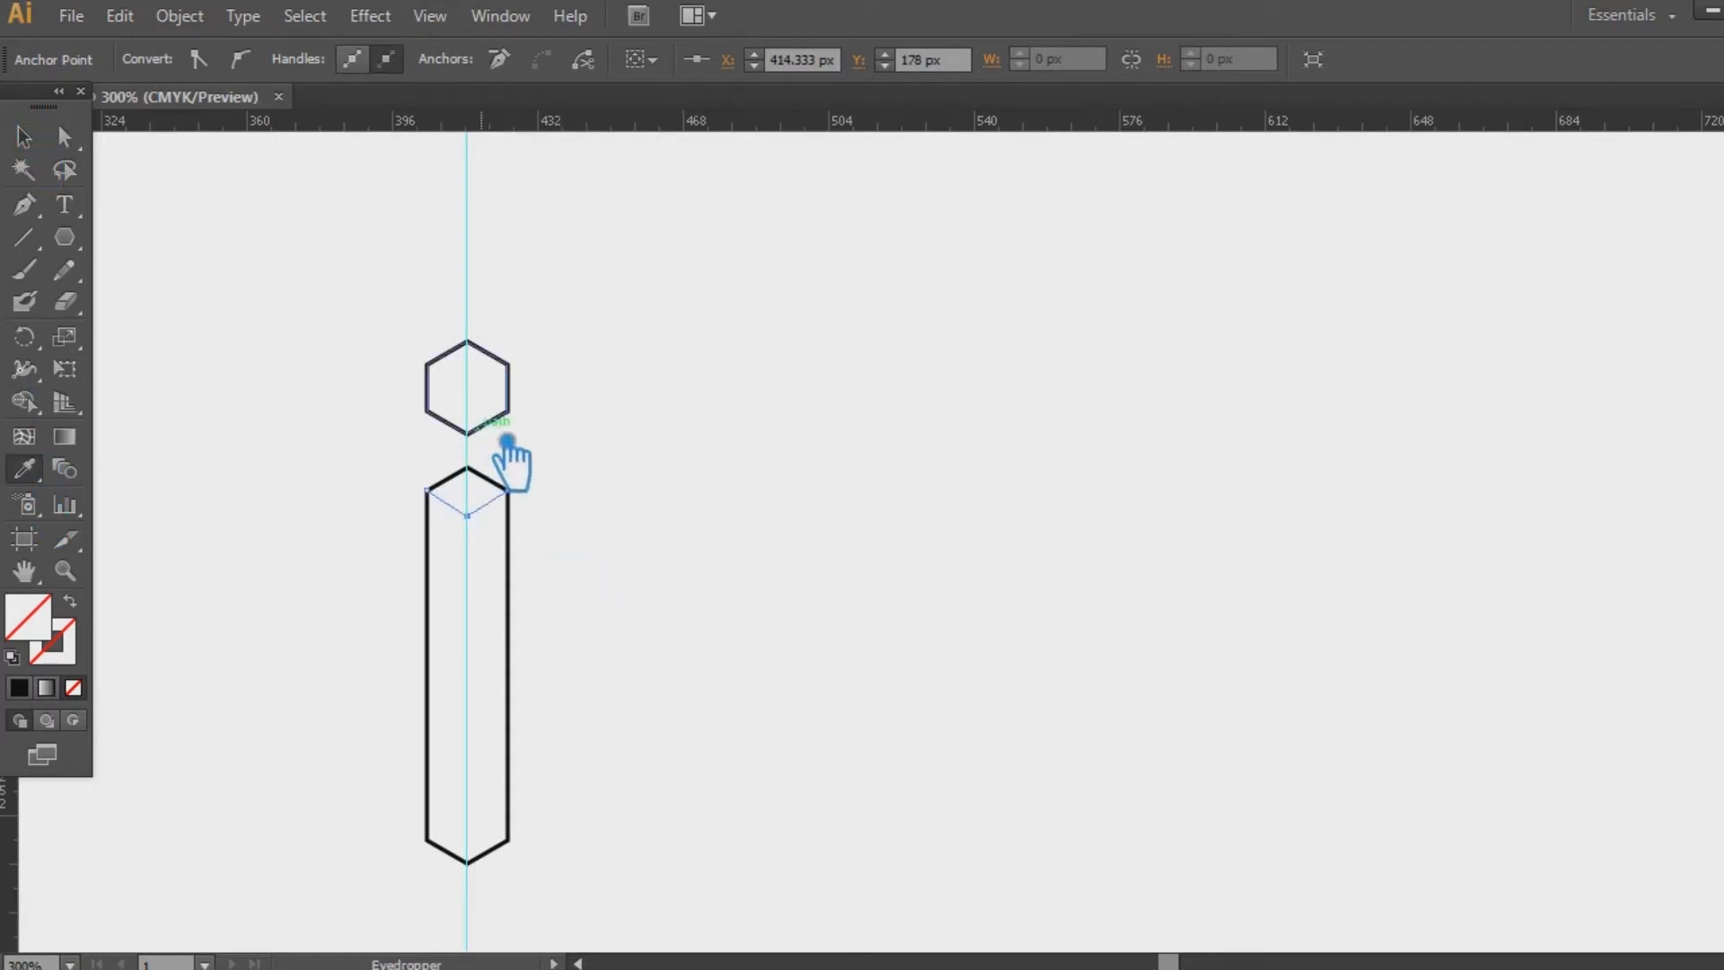
left_click(498, 423)
left_click(24, 137)
left_click(931, 451)
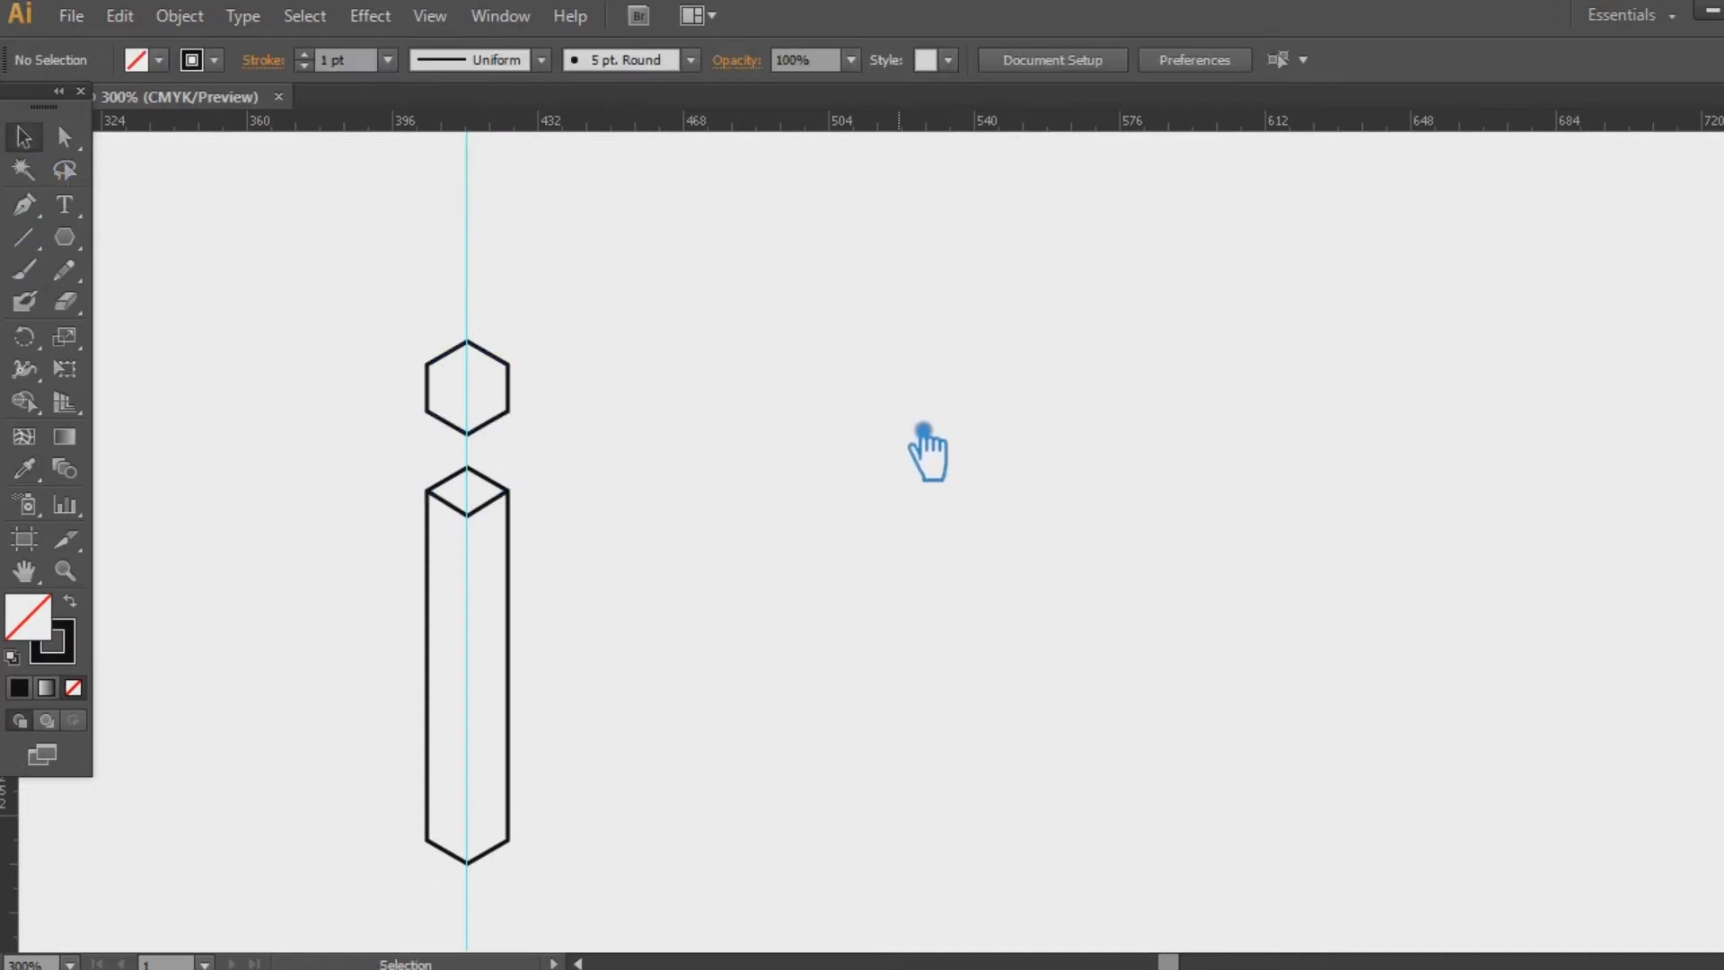
Duplicate the V path upward onto the small hexagon to form the top face of a cube
left_click(508, 539)
left_click(824, 530)
left_click_drag(499, 497, 499, 369)
left_click(754, 422)
key("ctrl+plus")
key("ctrl+plus")
left_click_drag(560, 490, 1246, 596)
left_click_drag(730, 332, 728, 335)
left_click(844, 359)
key("a")
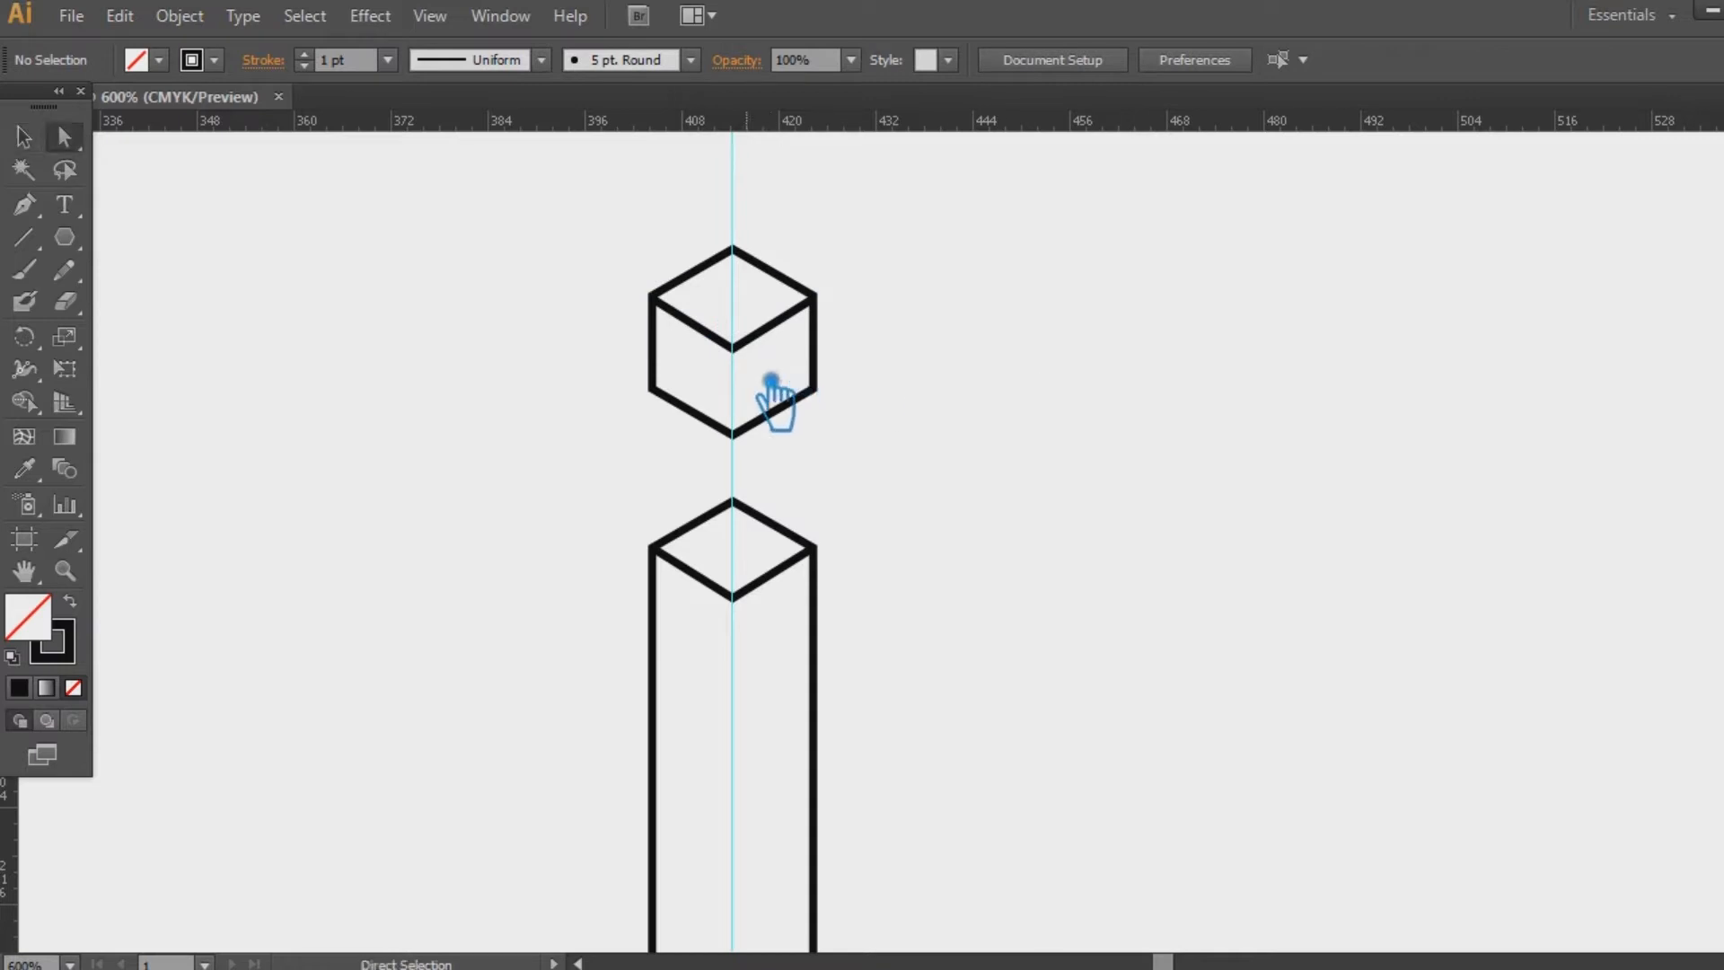
Fine-tune the copied V path's vertical position so its ends meet the small hexagon's upper side corners
left_click(25, 138)
key("ctrl+equal")
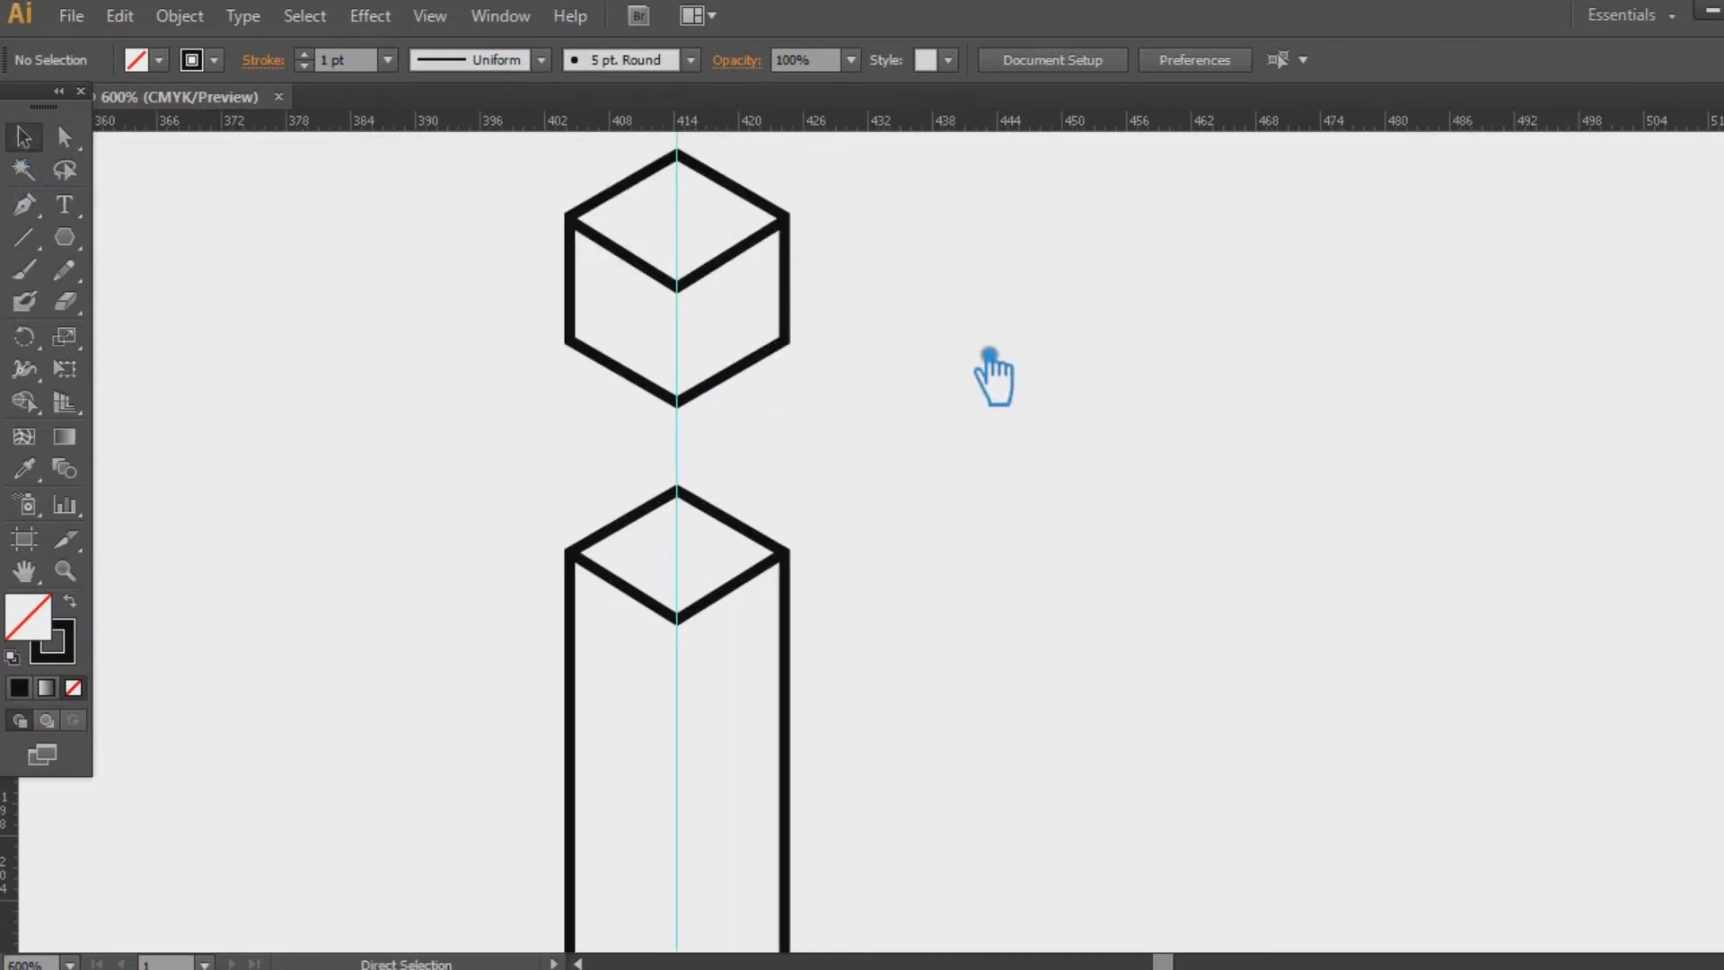
mouse_move(636, 262)
left_mouse_down()
mouse_move(636, 297)
mouse_move(629, 242)
left_mouse_up()
left_click(549, 302)
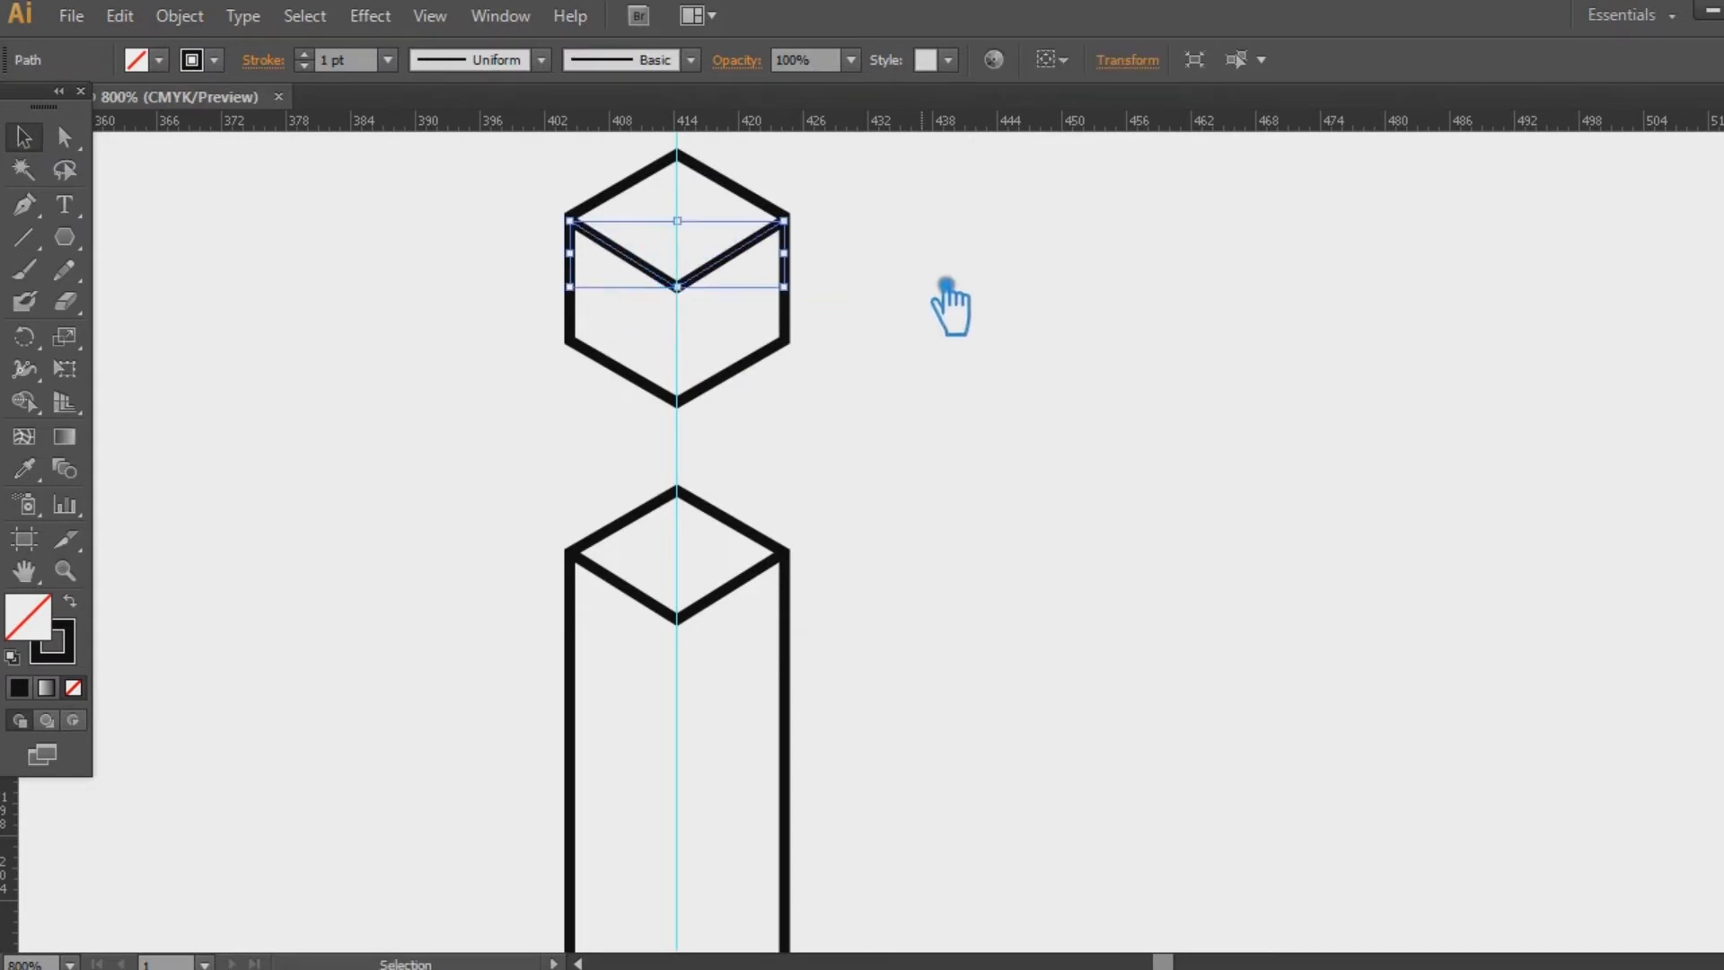
left_click(1048, 257)
left_click_drag(989, 300, 970, 640)
key("ctrl+equal")
key("ctrl+equal")
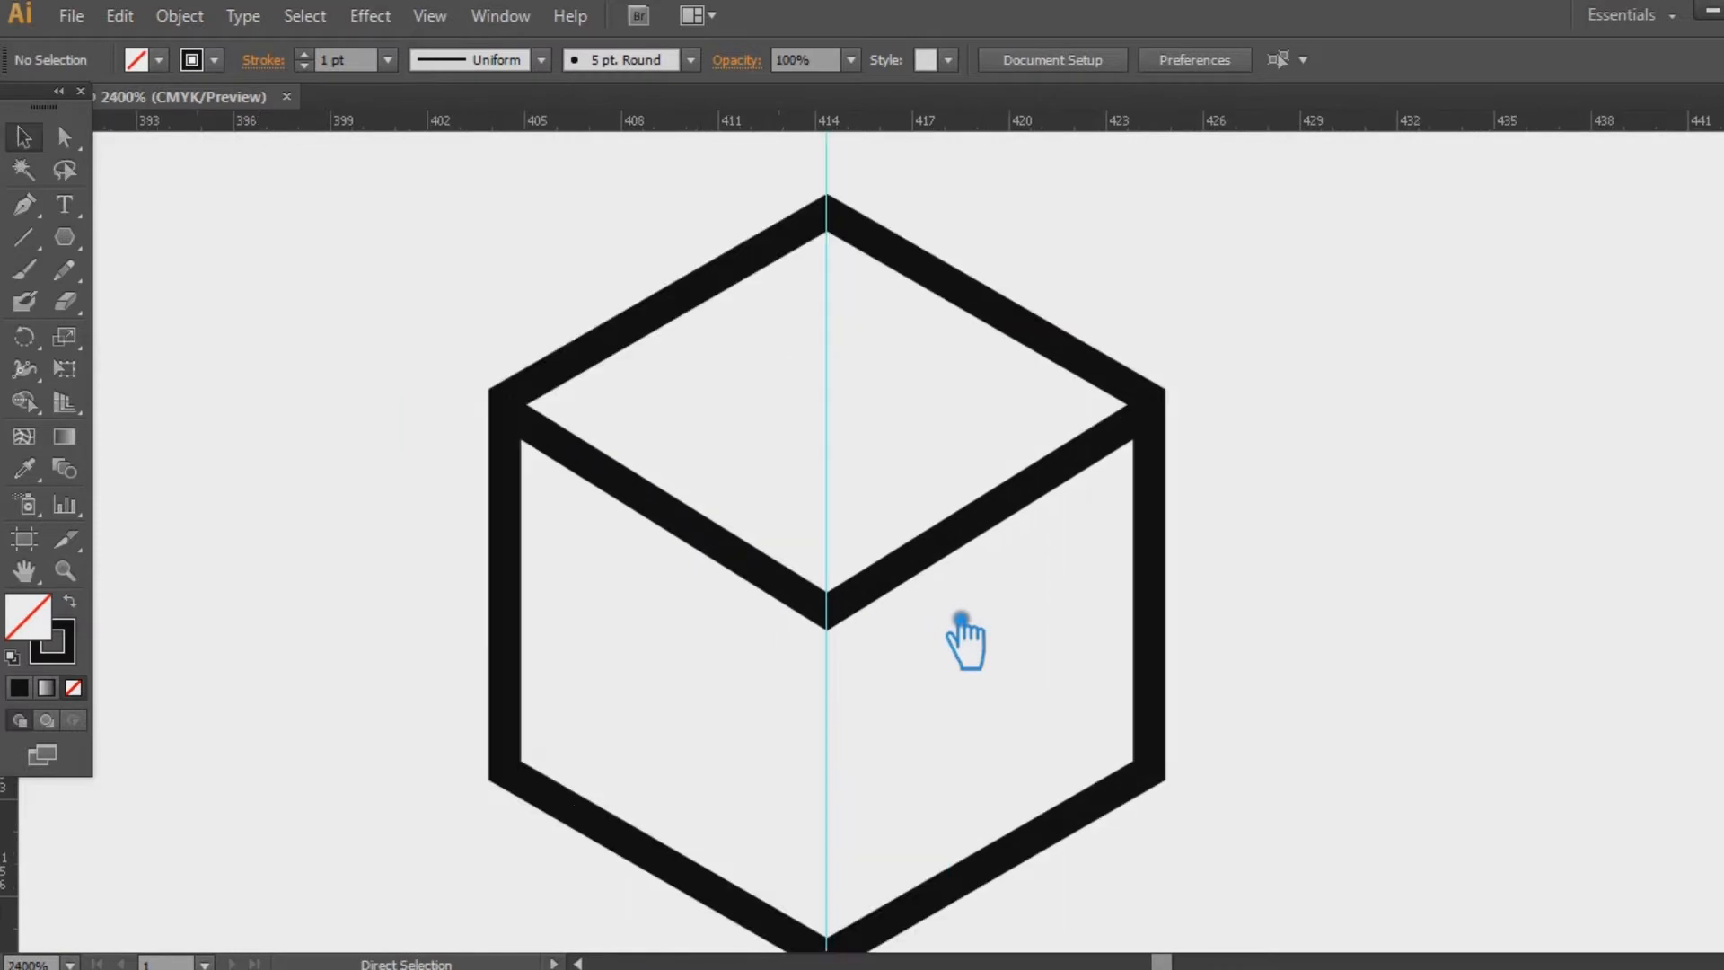
left_click_drag(699, 532, 697, 606)
left_click(536, 596)
left_click_drag(631, 551, 635, 462)
left_click(1527, 489)
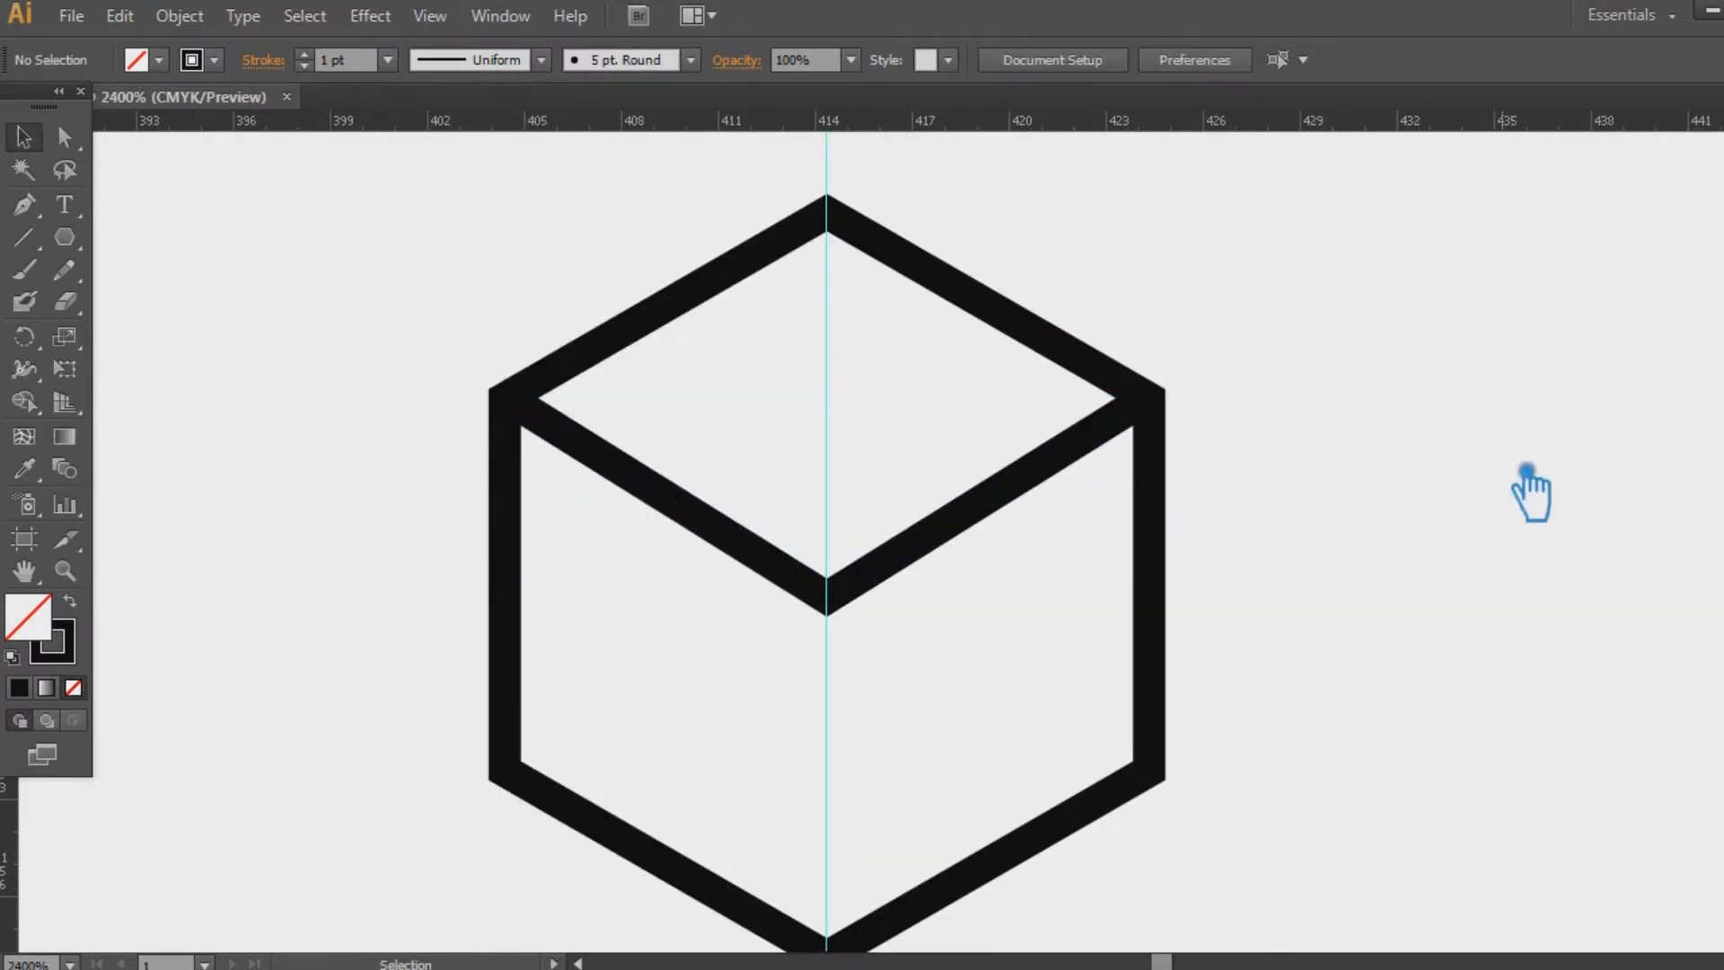
Draw a vertical line segment along the guide from the cube's inner corner to the bottom tip of the tall prism
key("ctrl+minus")
key("ctrl+minus")
key("ctrl+minus")
key("ctrl+minus")
left_click_drag(1350, 749, 1185, 494)
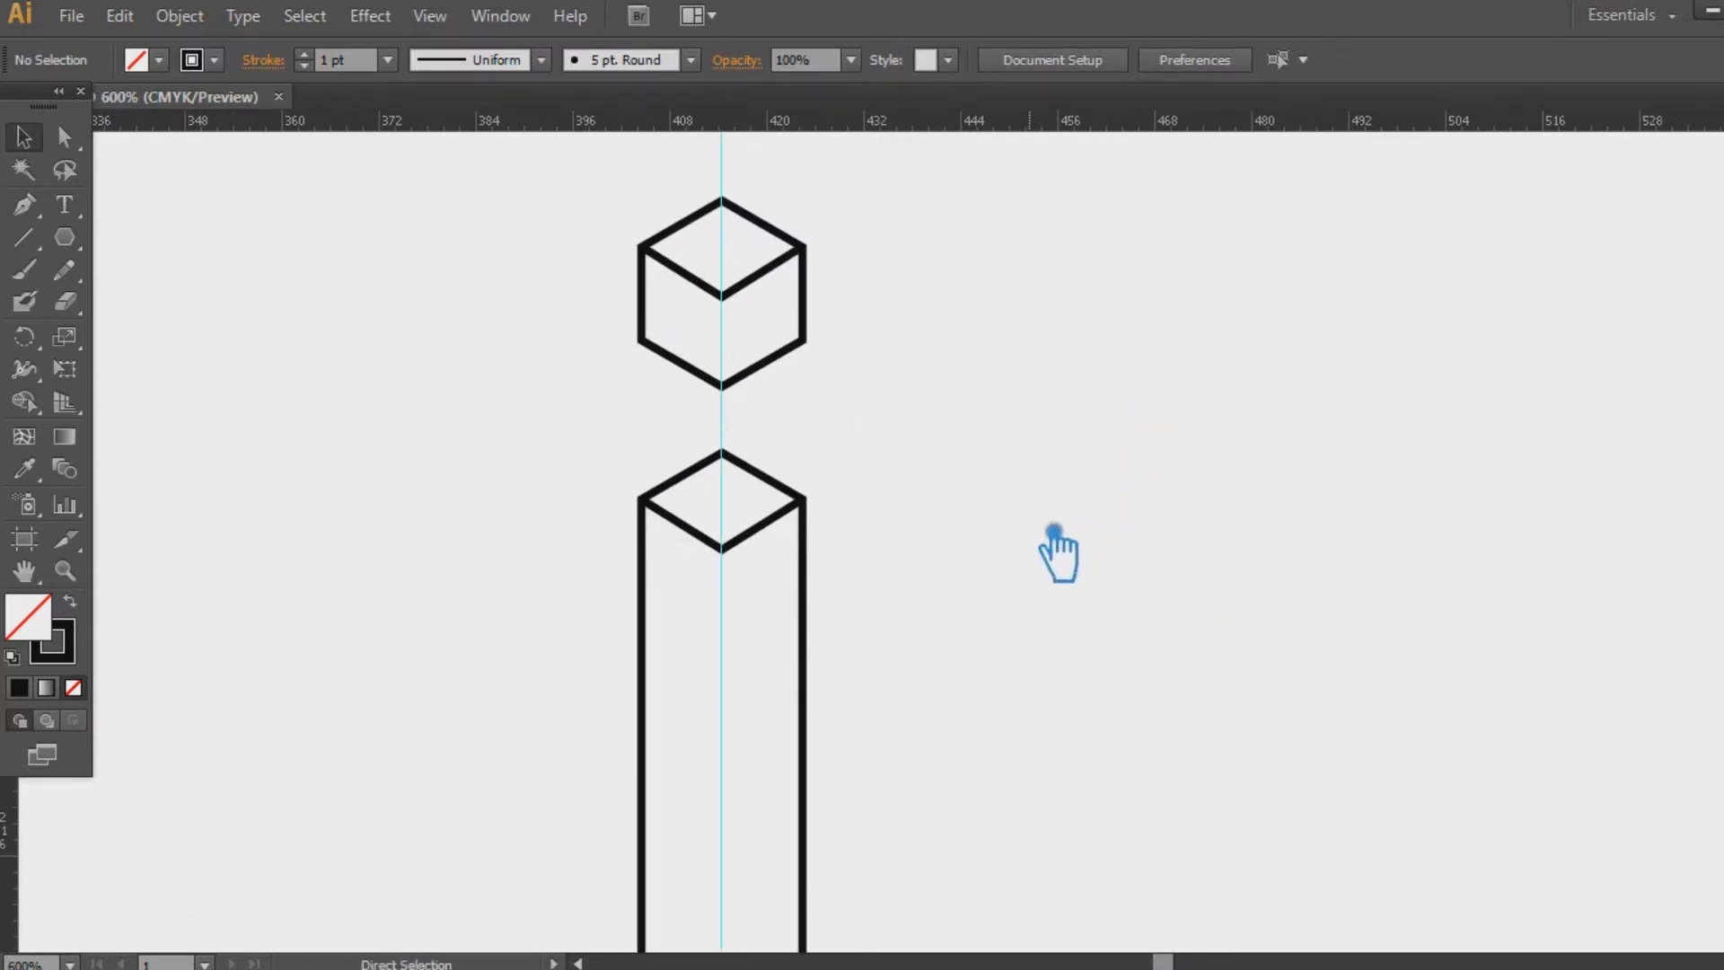
key("ctrl+minus")
key("backslash")
left_click_drag(804, 416, 803, 890)
left_click(24, 137)
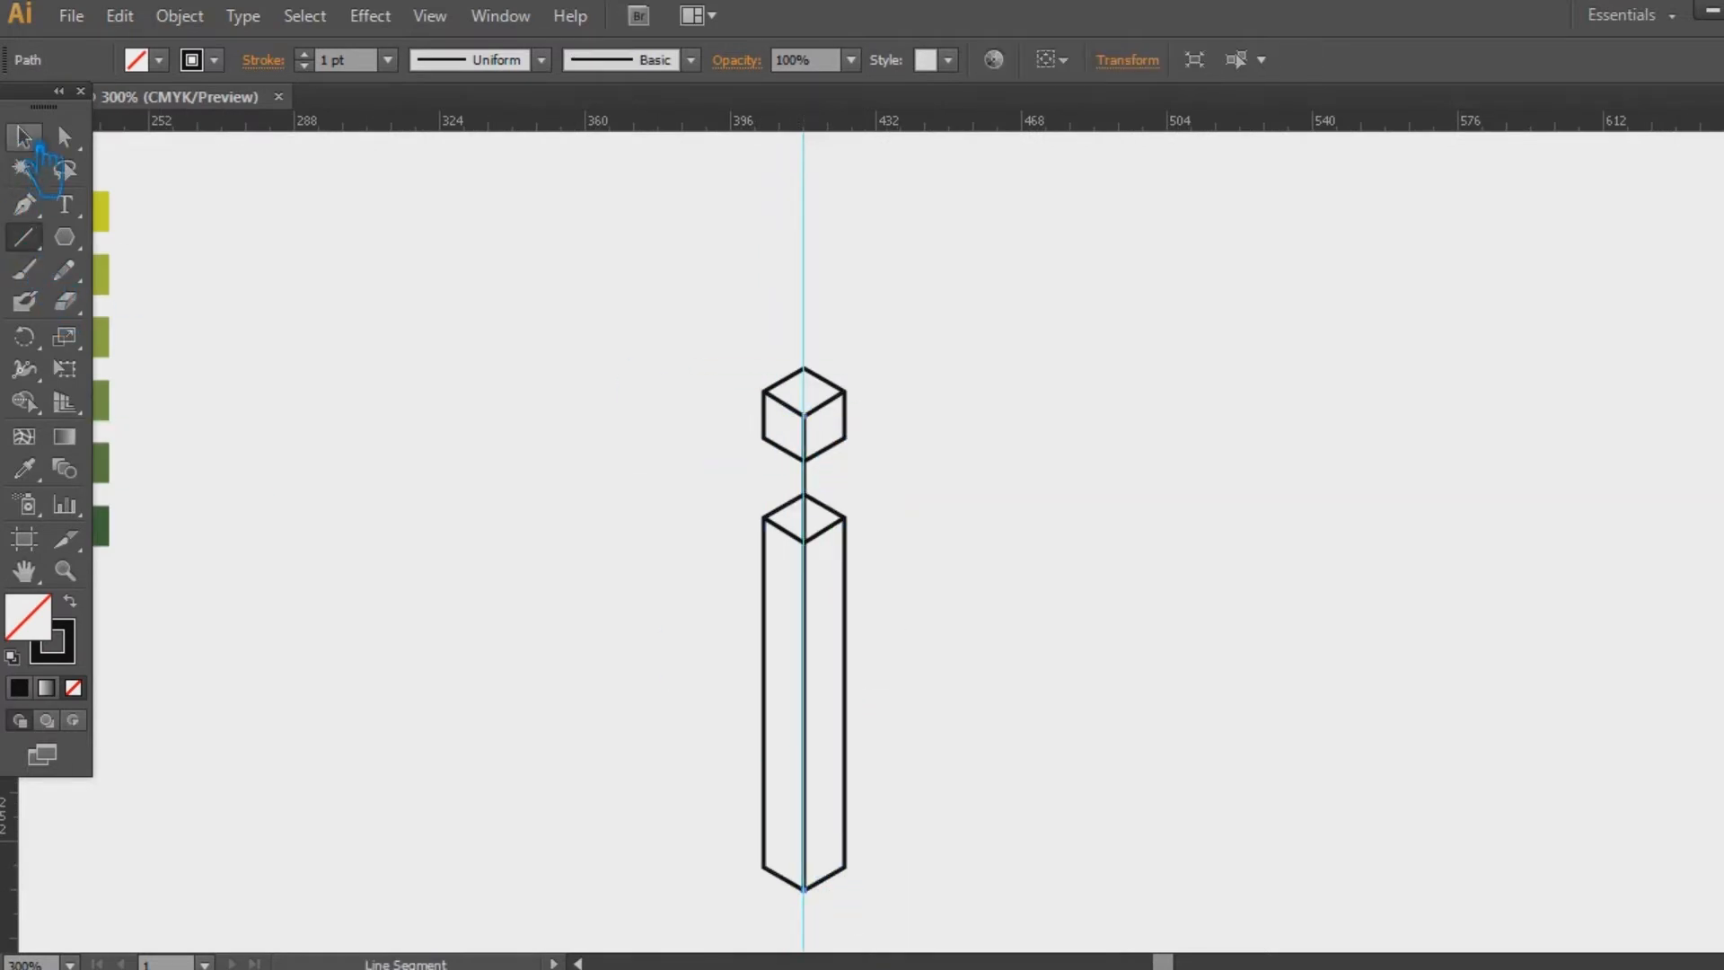
left_click(1177, 597)
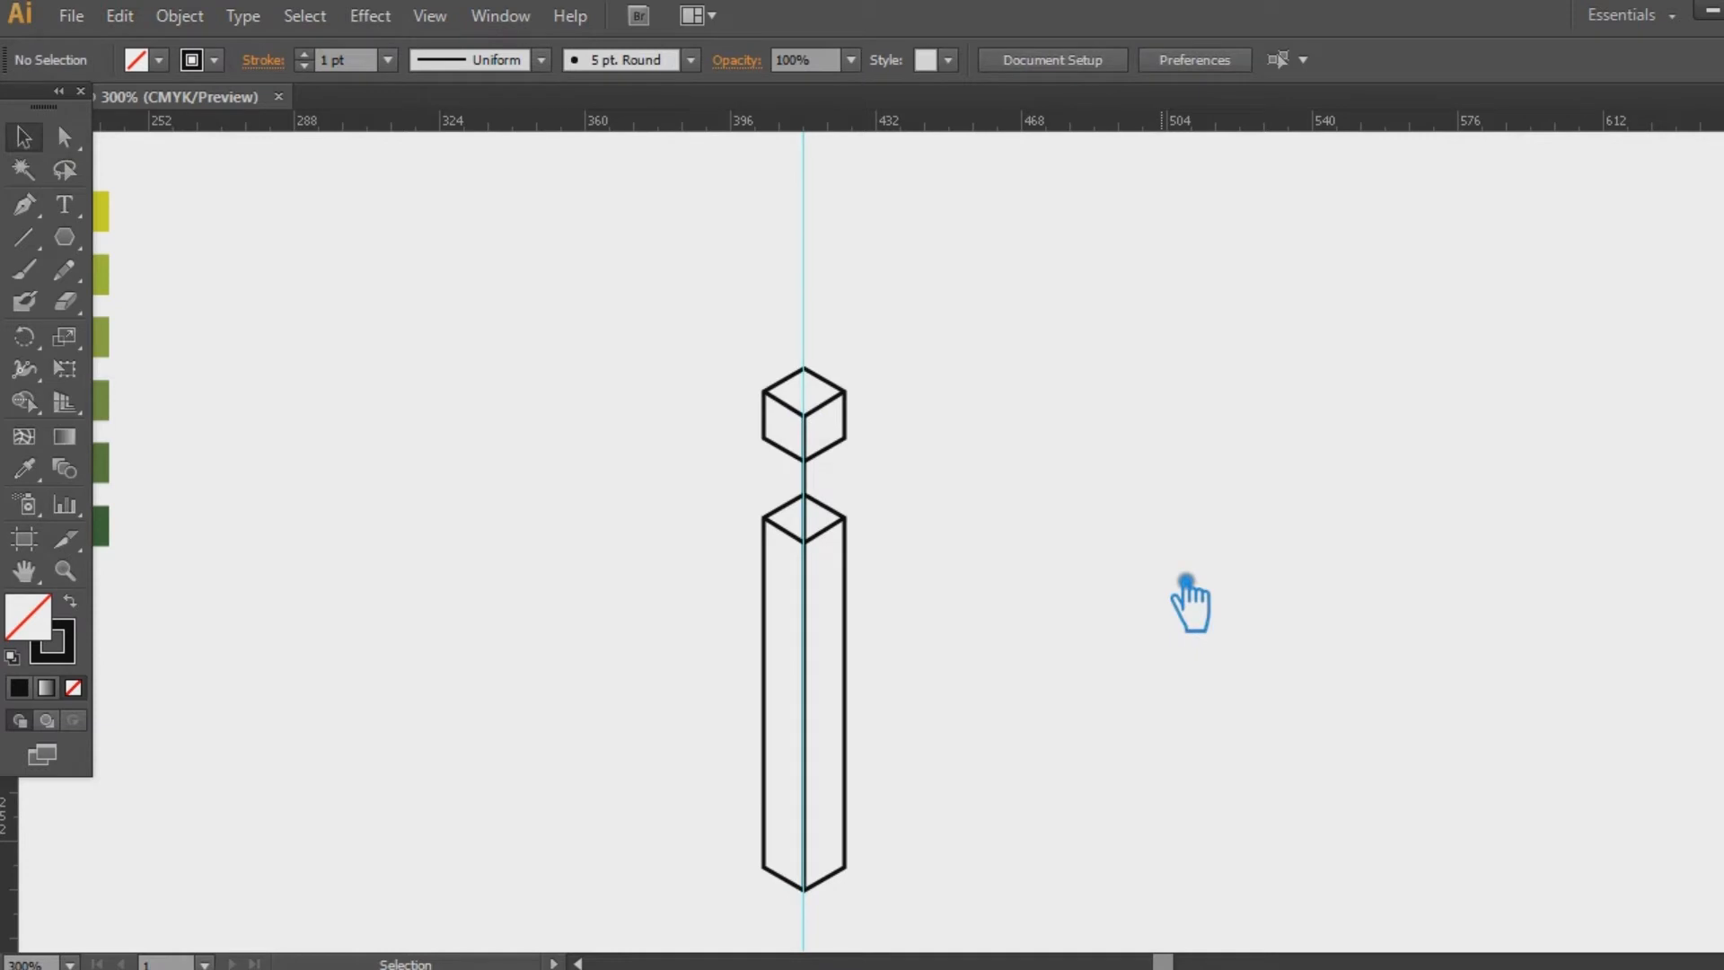
Set all paths of the letter to a 1.5 pt stroke and shorten the tall prism by raising its bottom anchor points
left_click_drag(986, 864, 899, 794)
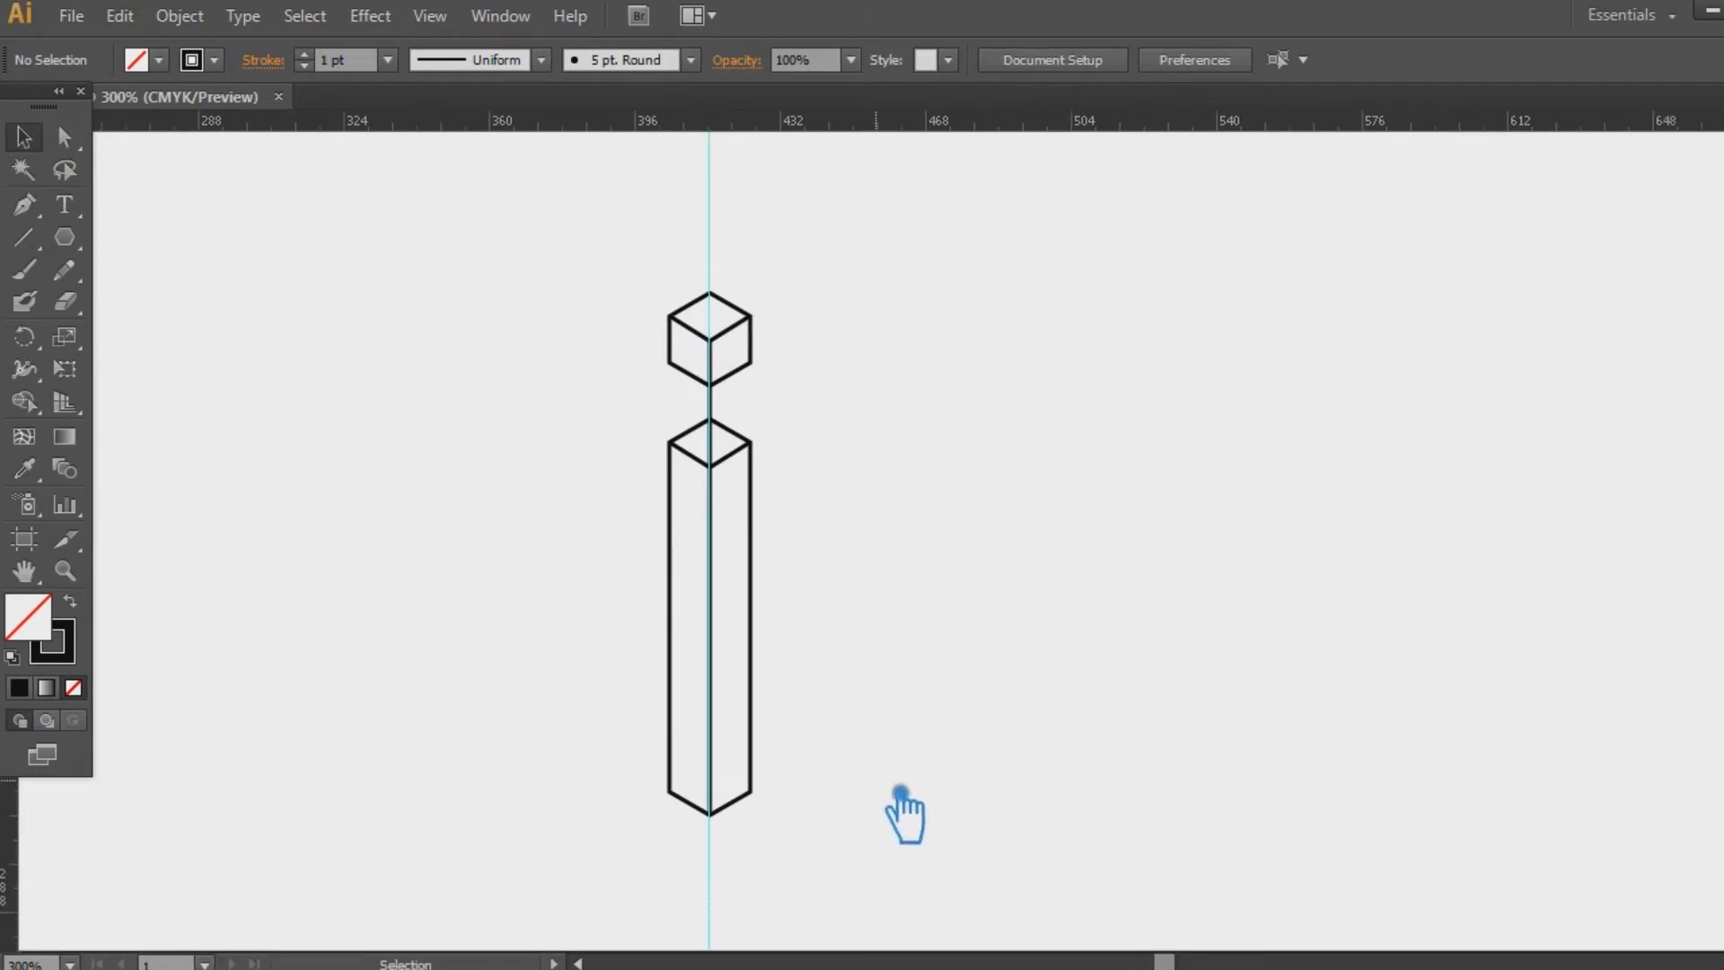
mouse_move(851, 852)
left_mouse_down()
mouse_move(755, 730)
mouse_move(604, 278)
left_mouse_up()
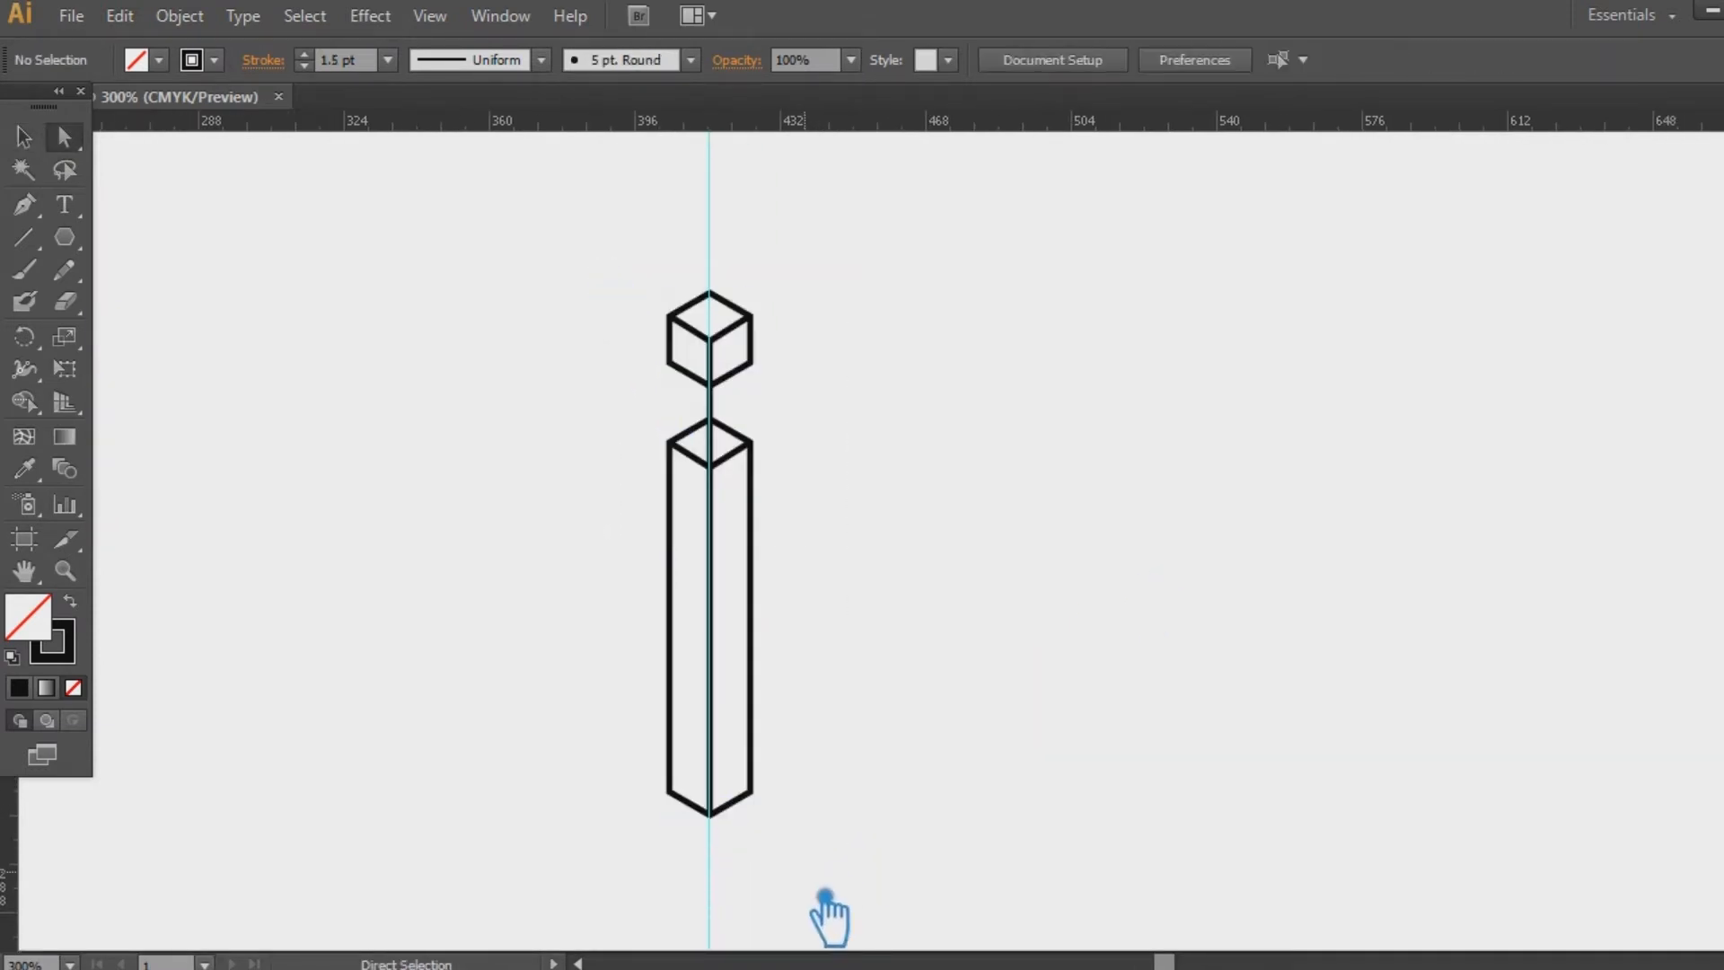
left_click_drag(851, 867, 598, 760)
key("Up")
key("Up")
key("Up")
key("Up")
key("Up")
key("Up")
key("Up")
key("Up")
key("Up")
key("Up")
key("Up")
key("Up")
key("Up")
key("Up")
key("Up")
key("Up")
key("Up")
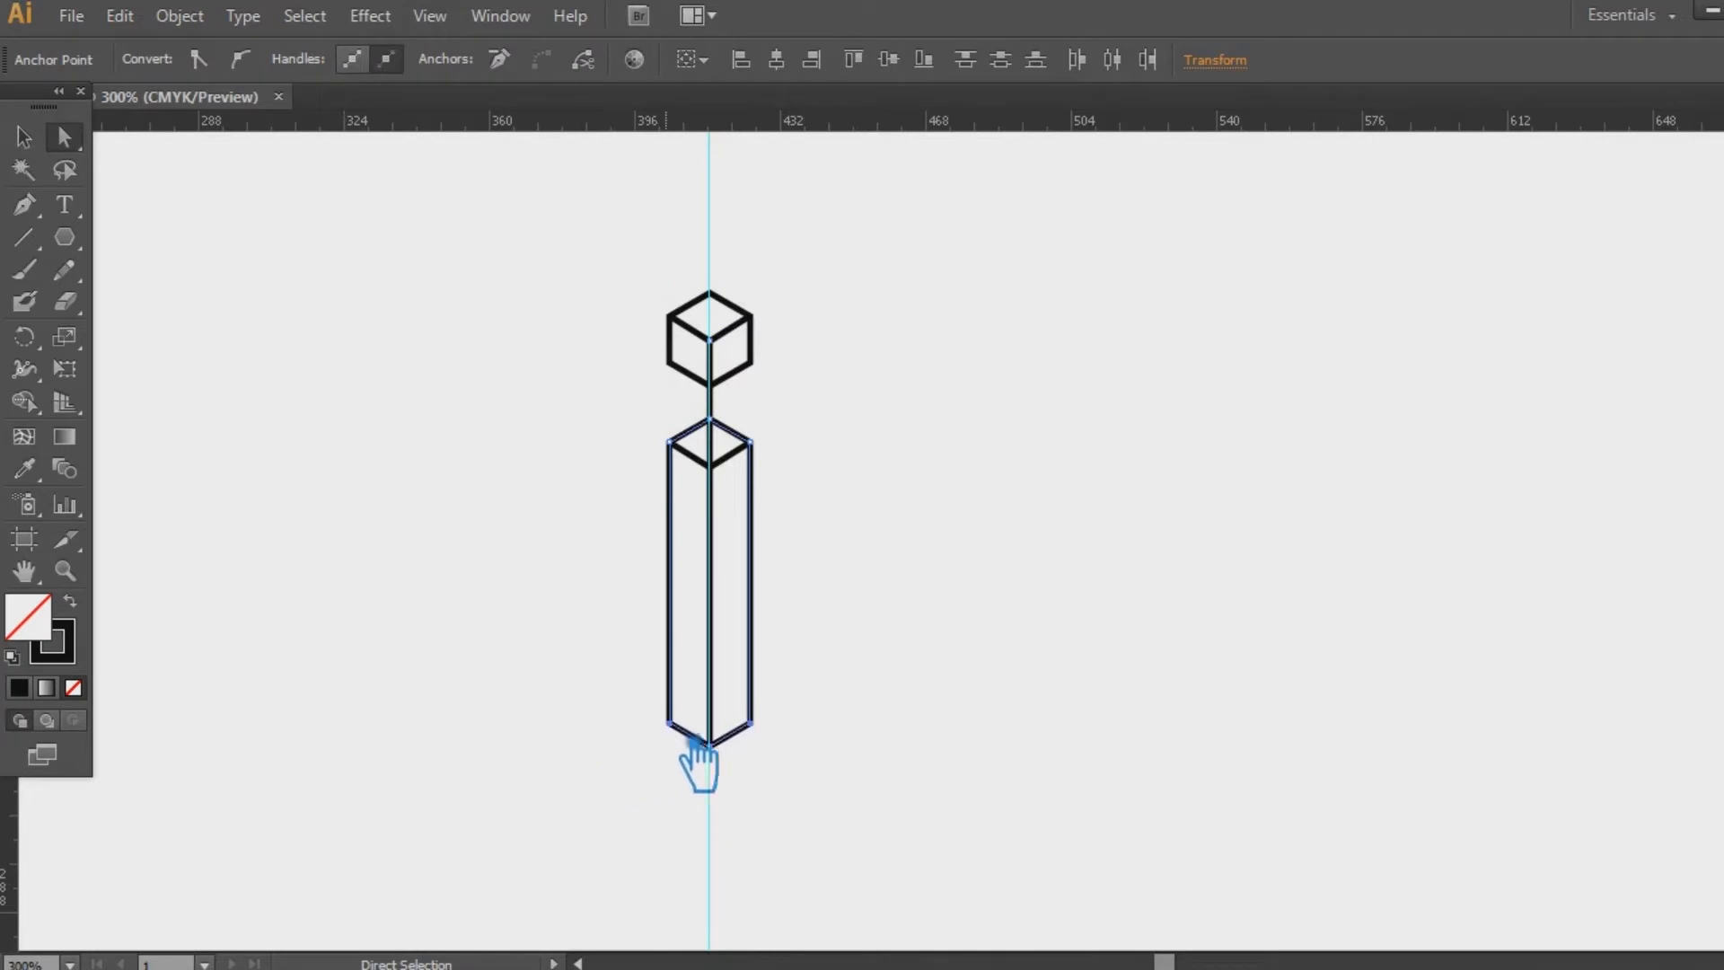
left_click(23, 136)
left_click(908, 450)
Try to expand the fills and strokes of the whole ungrouped letter
left_click_drag(875, 800, 718, 386)
left_click(180, 15)
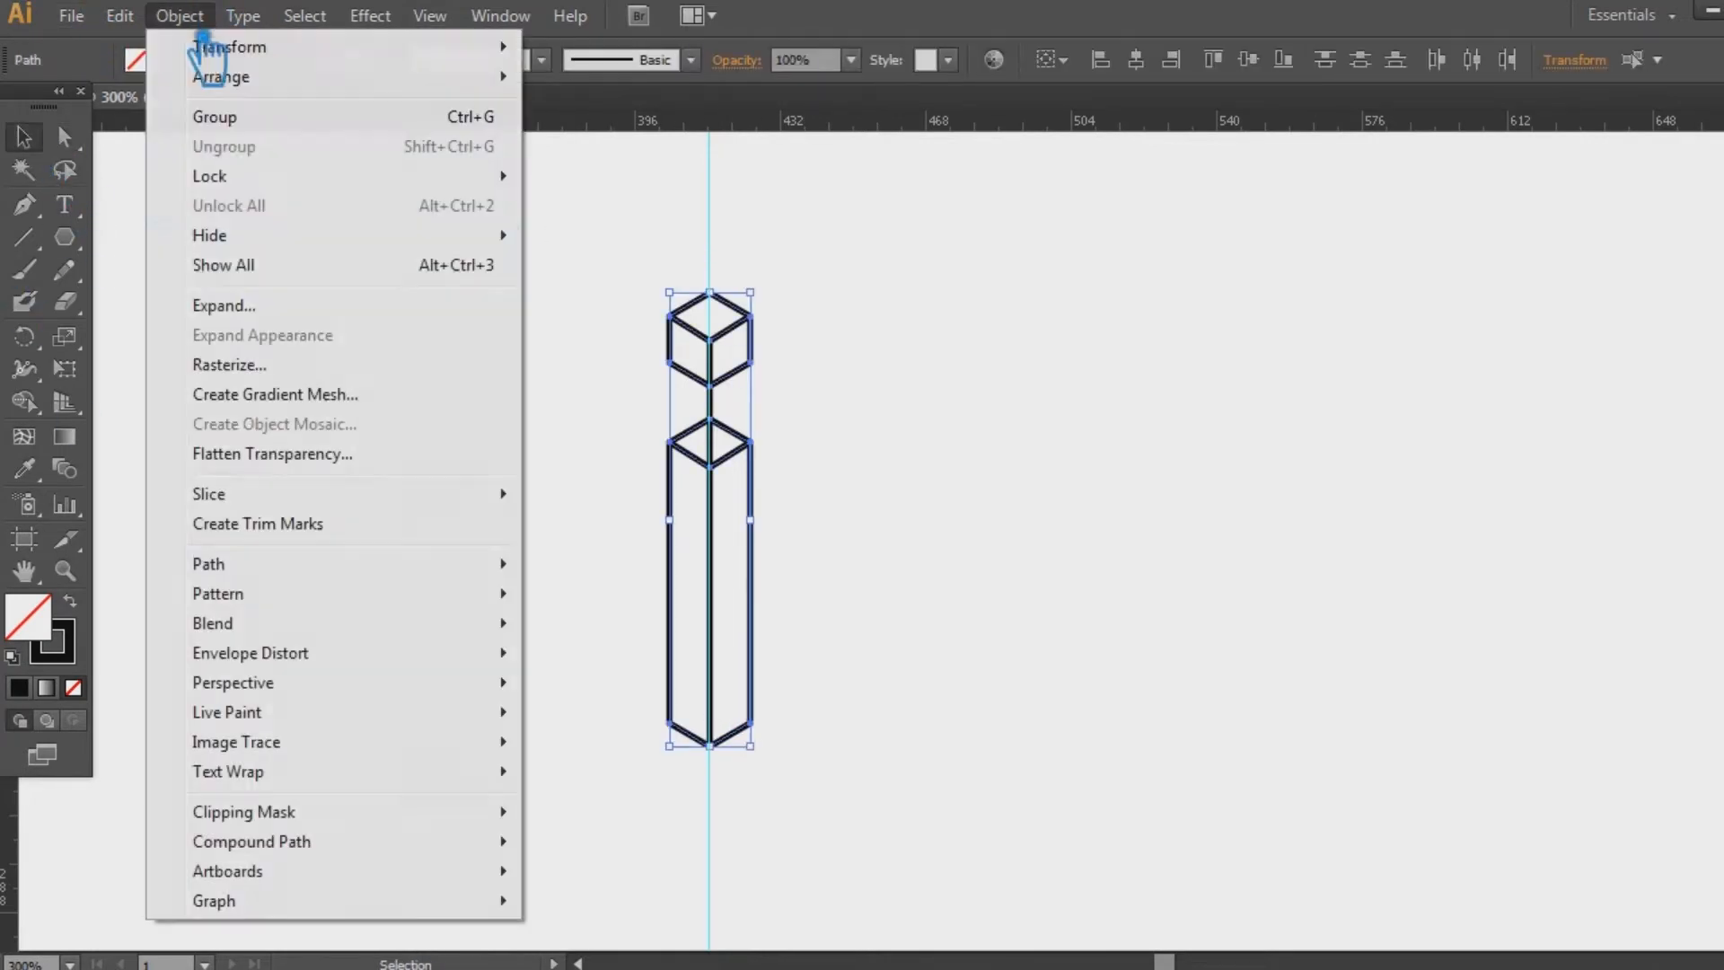
left_click(258, 313)
left_click(890, 651)
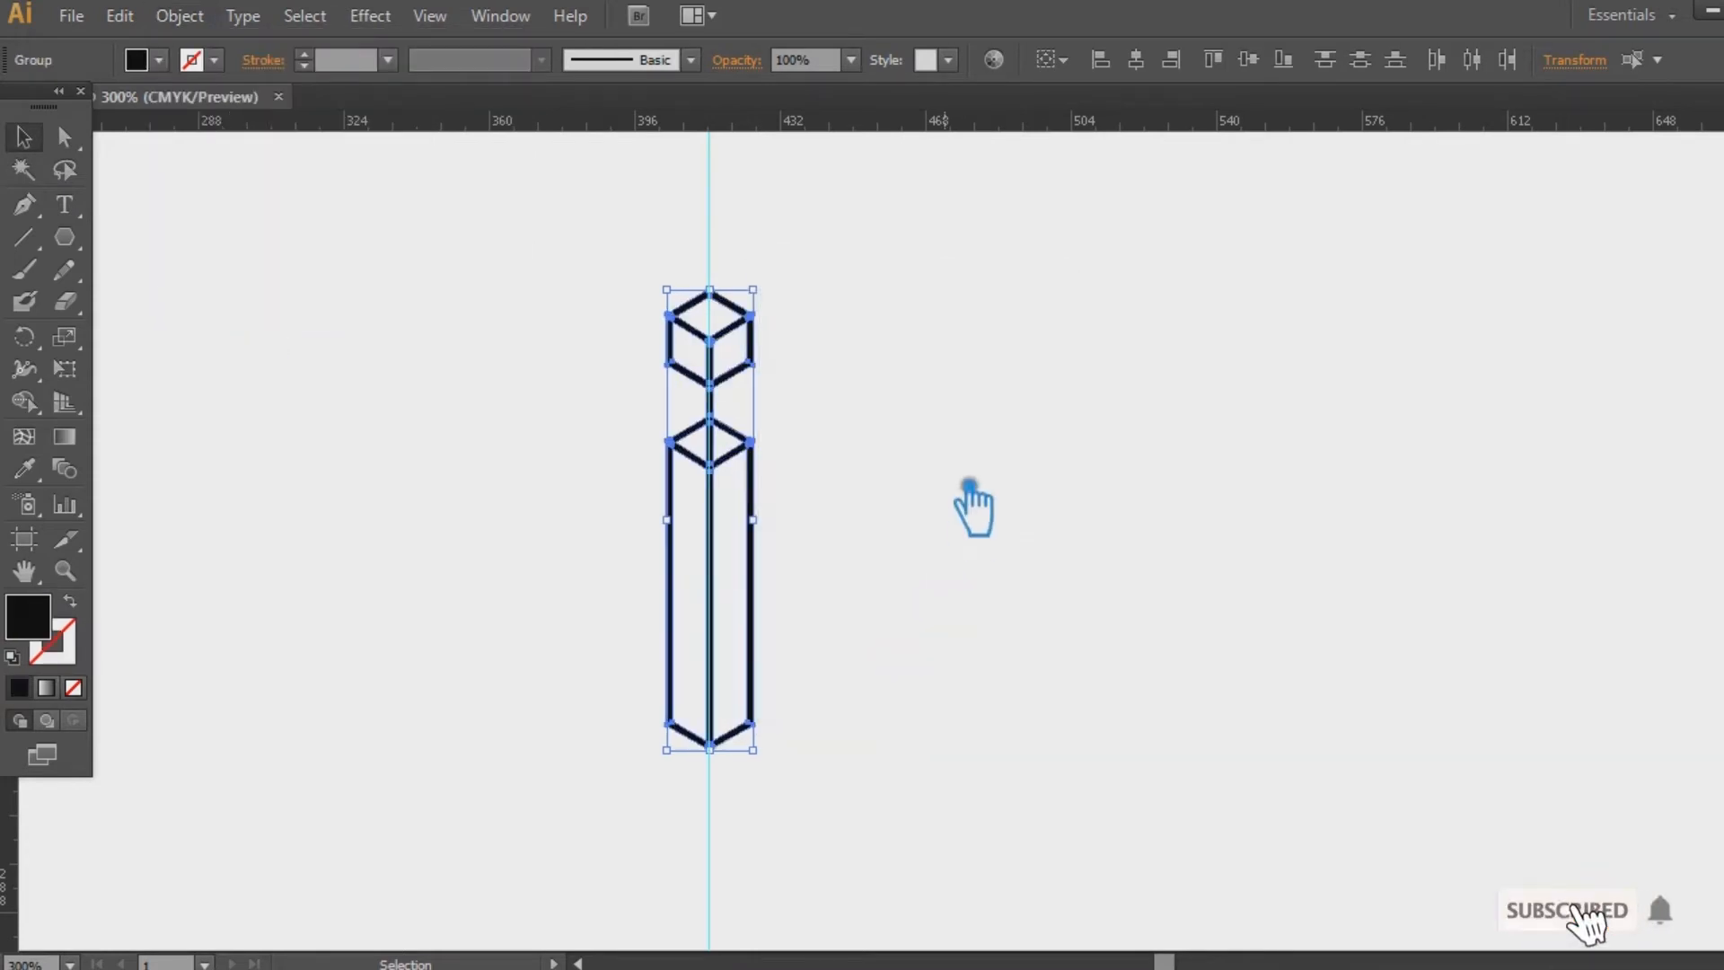
key("ctrl+z")
Group the letter's paths and place a duplicate of the group to the right of the original
key("ctrl+g")
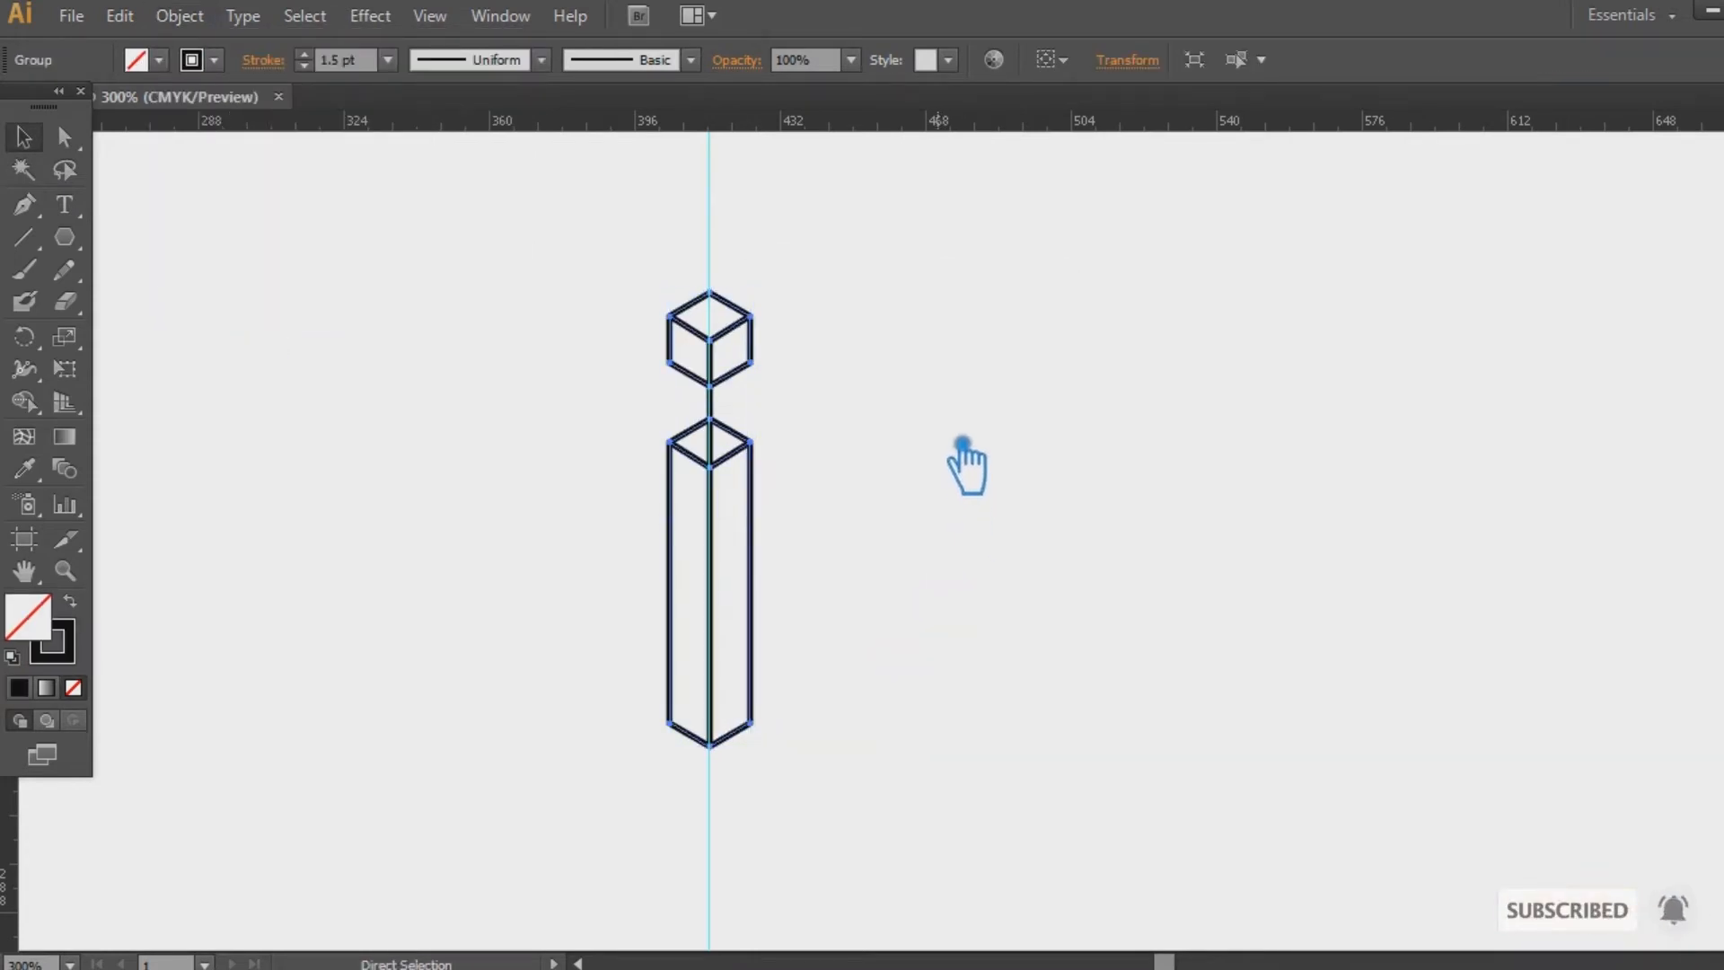
left_click(1055, 434)
left_click_drag(728, 396, 910, 396)
left_click(1225, 458)
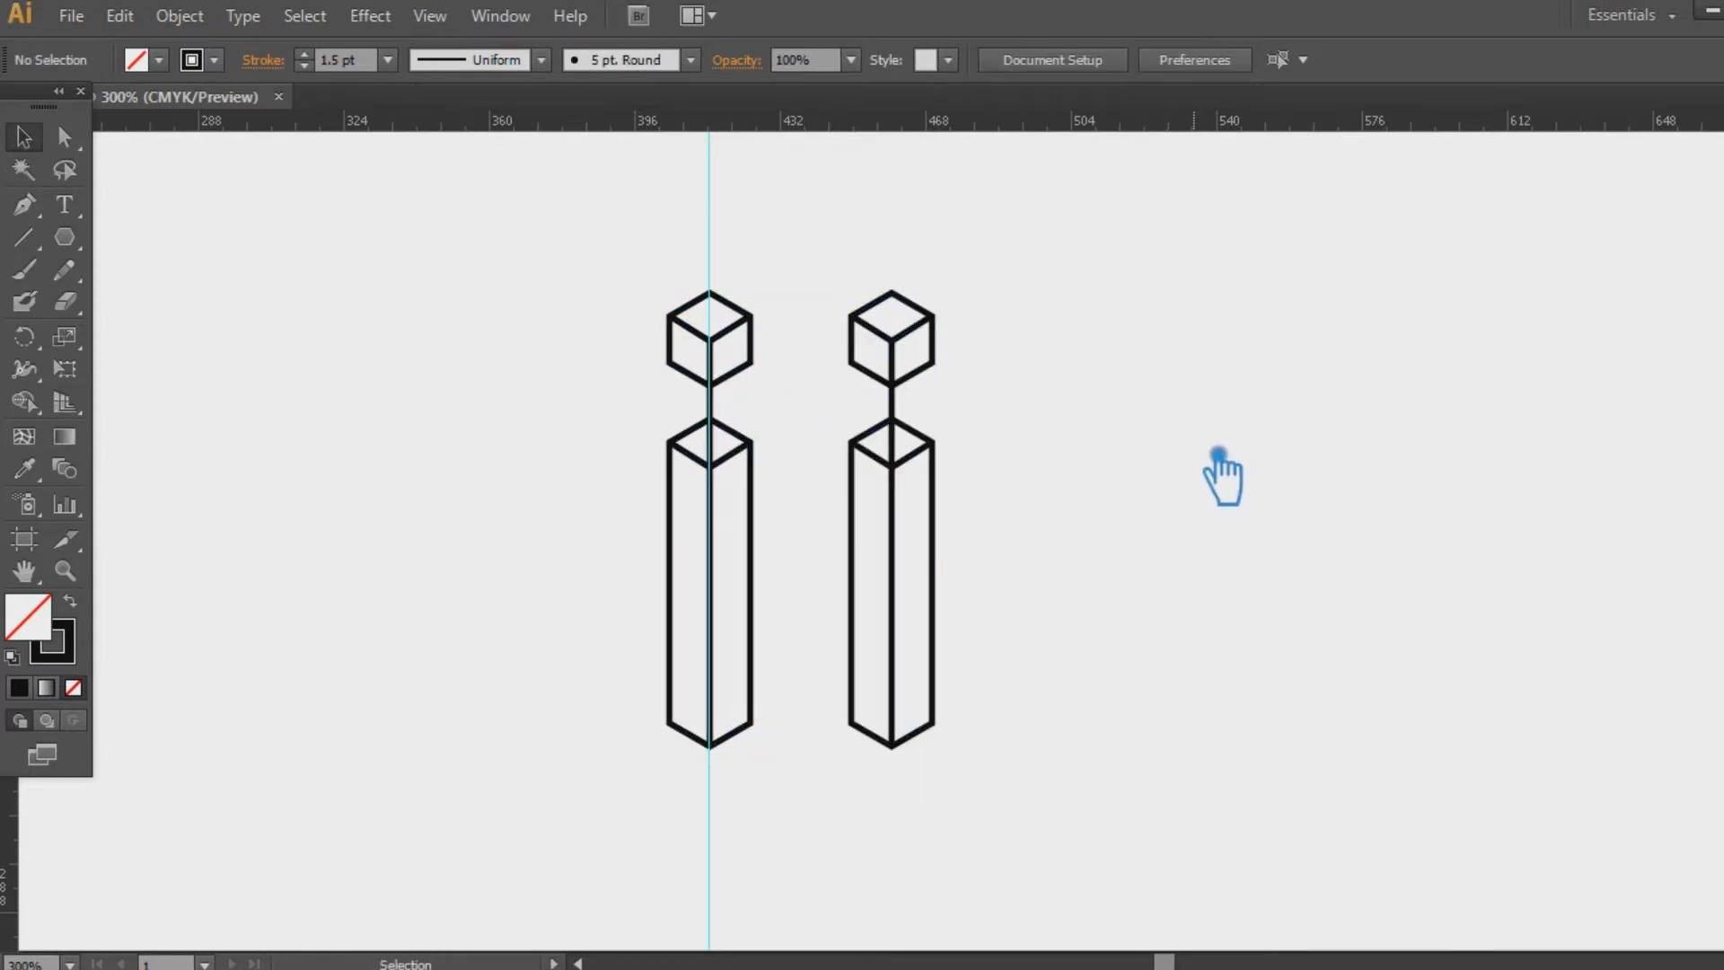
Expand the original letter's fill and stroke, and split it into pieces with the Pathfinder Divide operation
left_click_drag(776, 765, 620, 189)
left_click(180, 15)
left_click(224, 300)
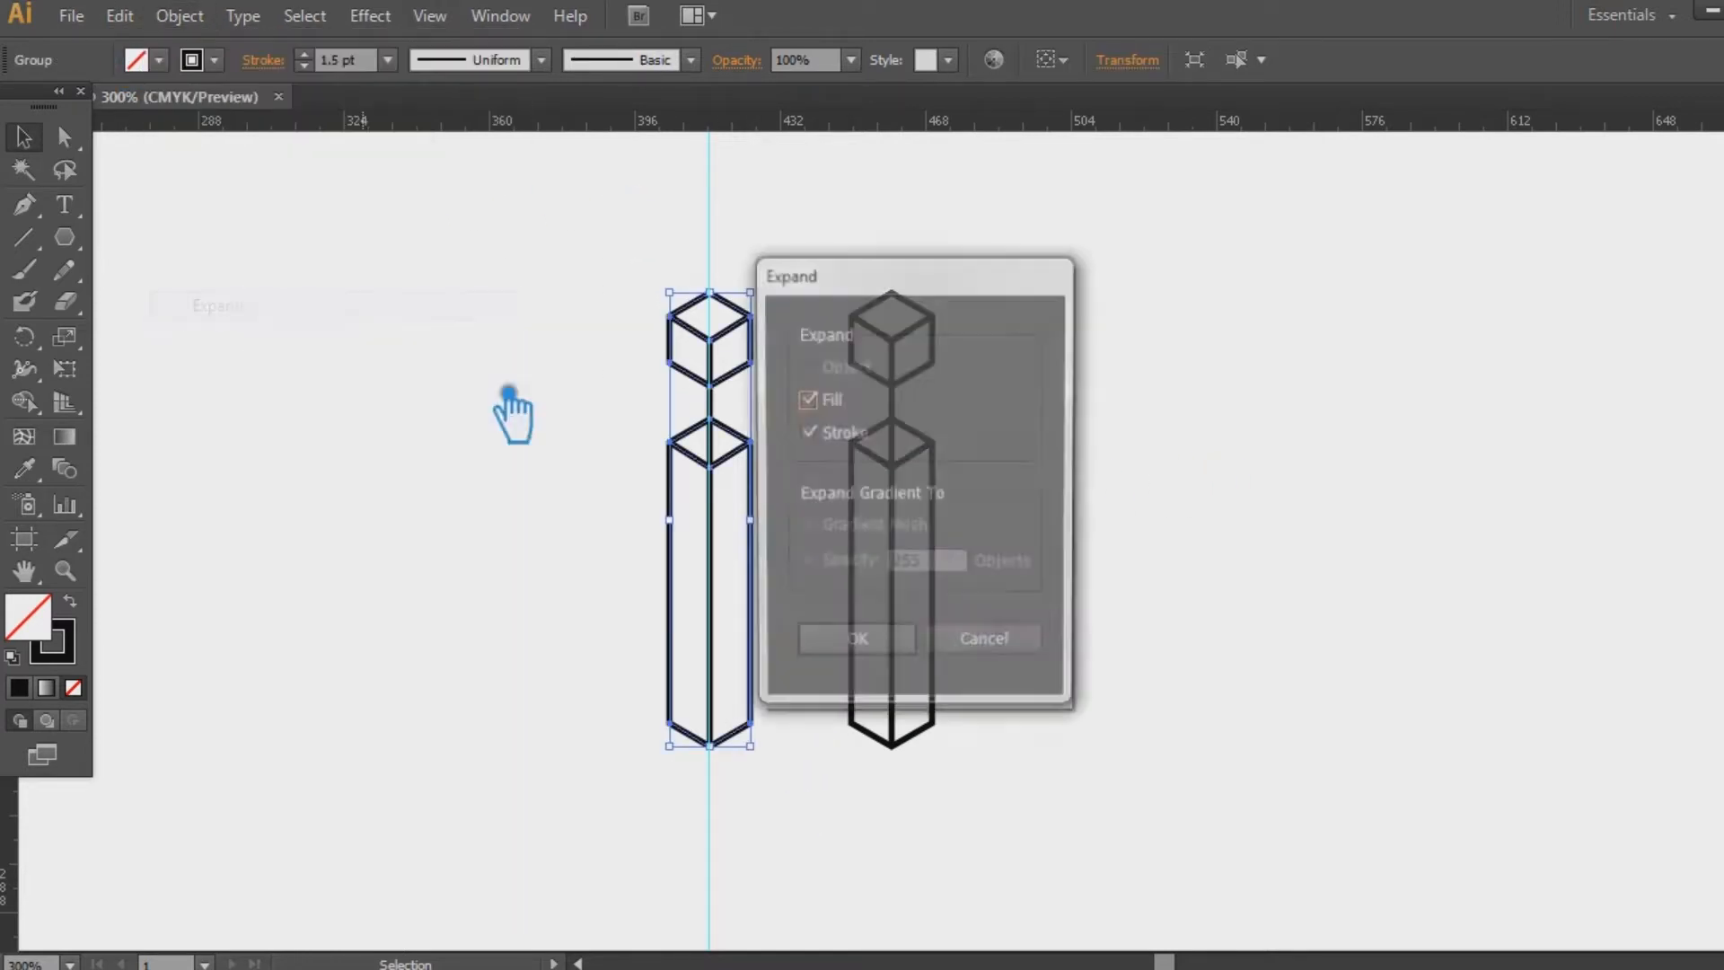
left_click(862, 639)
key("ctrl+shift+F9")
left_click(1501, 779)
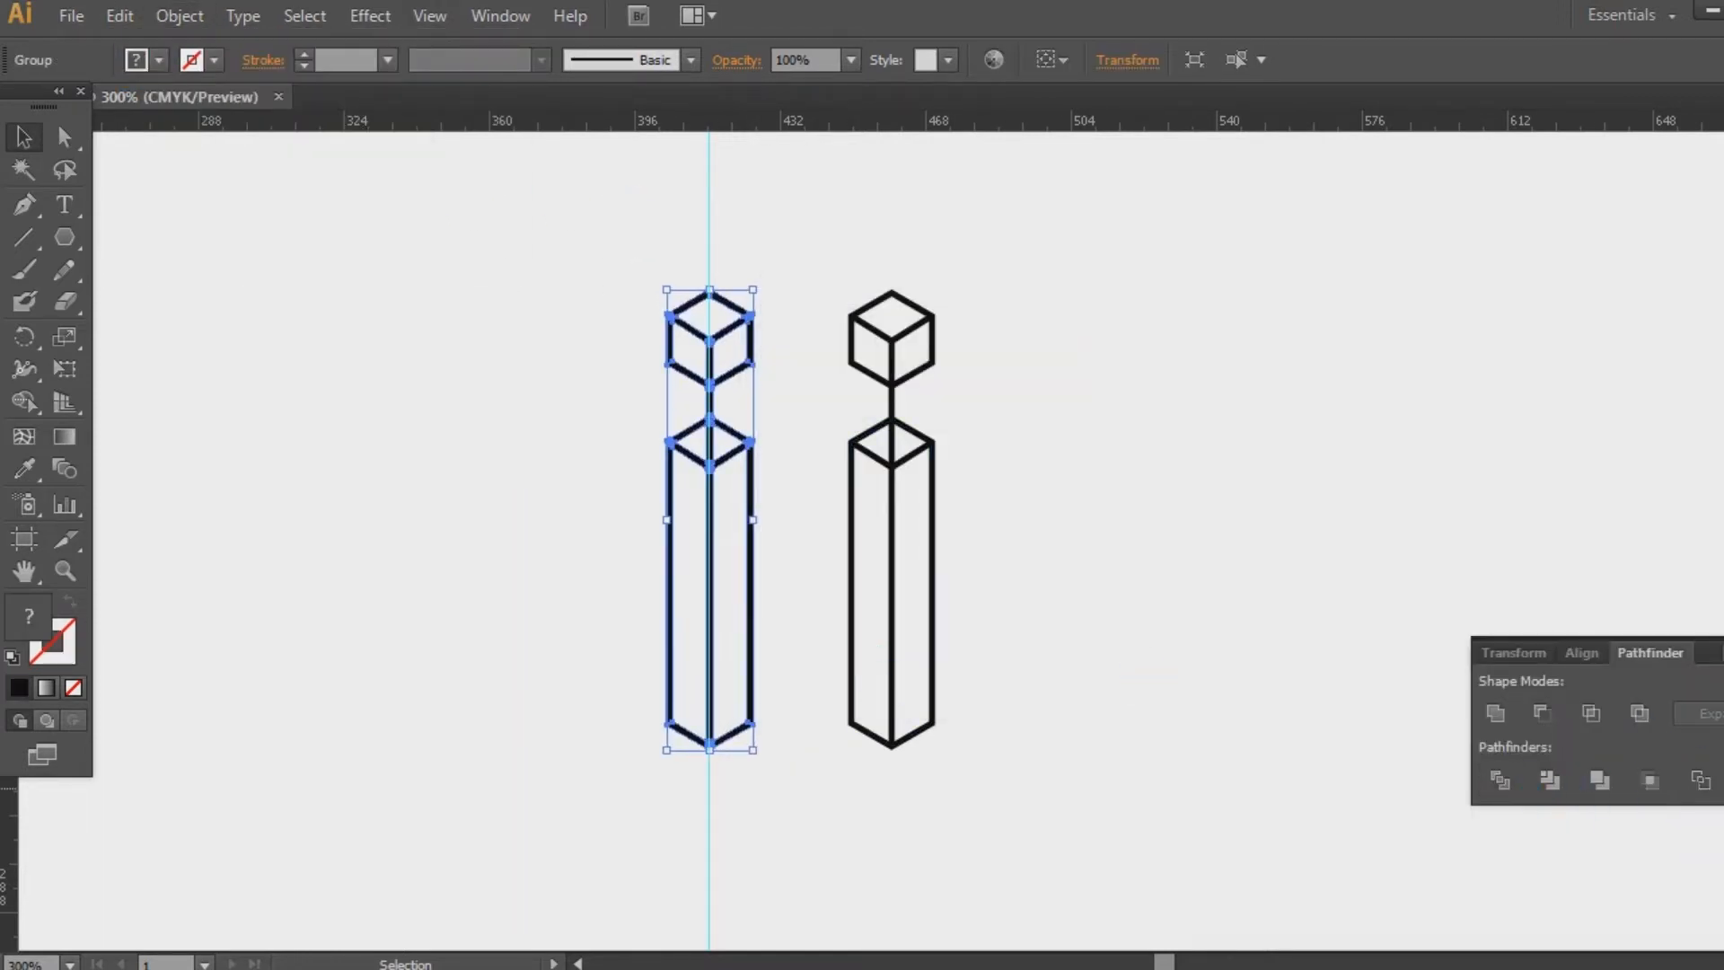
key("ctrl+shift+F9")
Ungroup the divided pieces of the original letter
left_click(1421, 586)
right_click(710, 369)
left_click(796, 530)
left_click(824, 537)
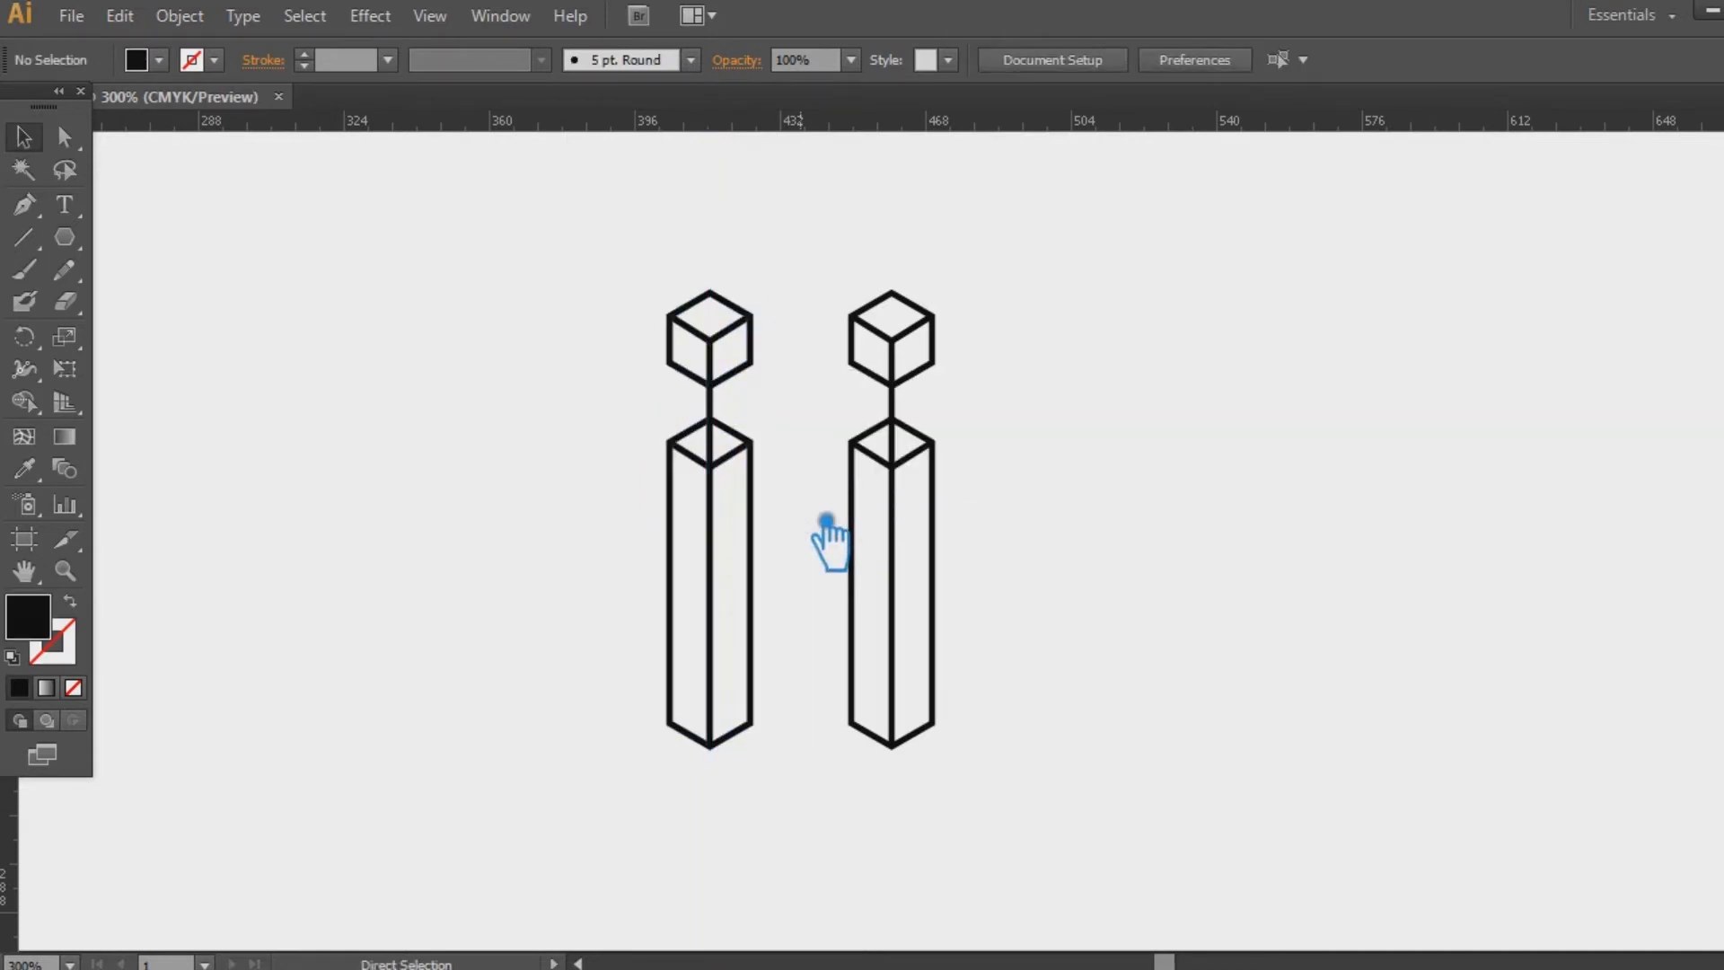
Delete the centre line pieces in the gap below the cube and across the prism's top face
left_click(710, 402)
key("Delete")
left_click(737, 454)
key("Delete")
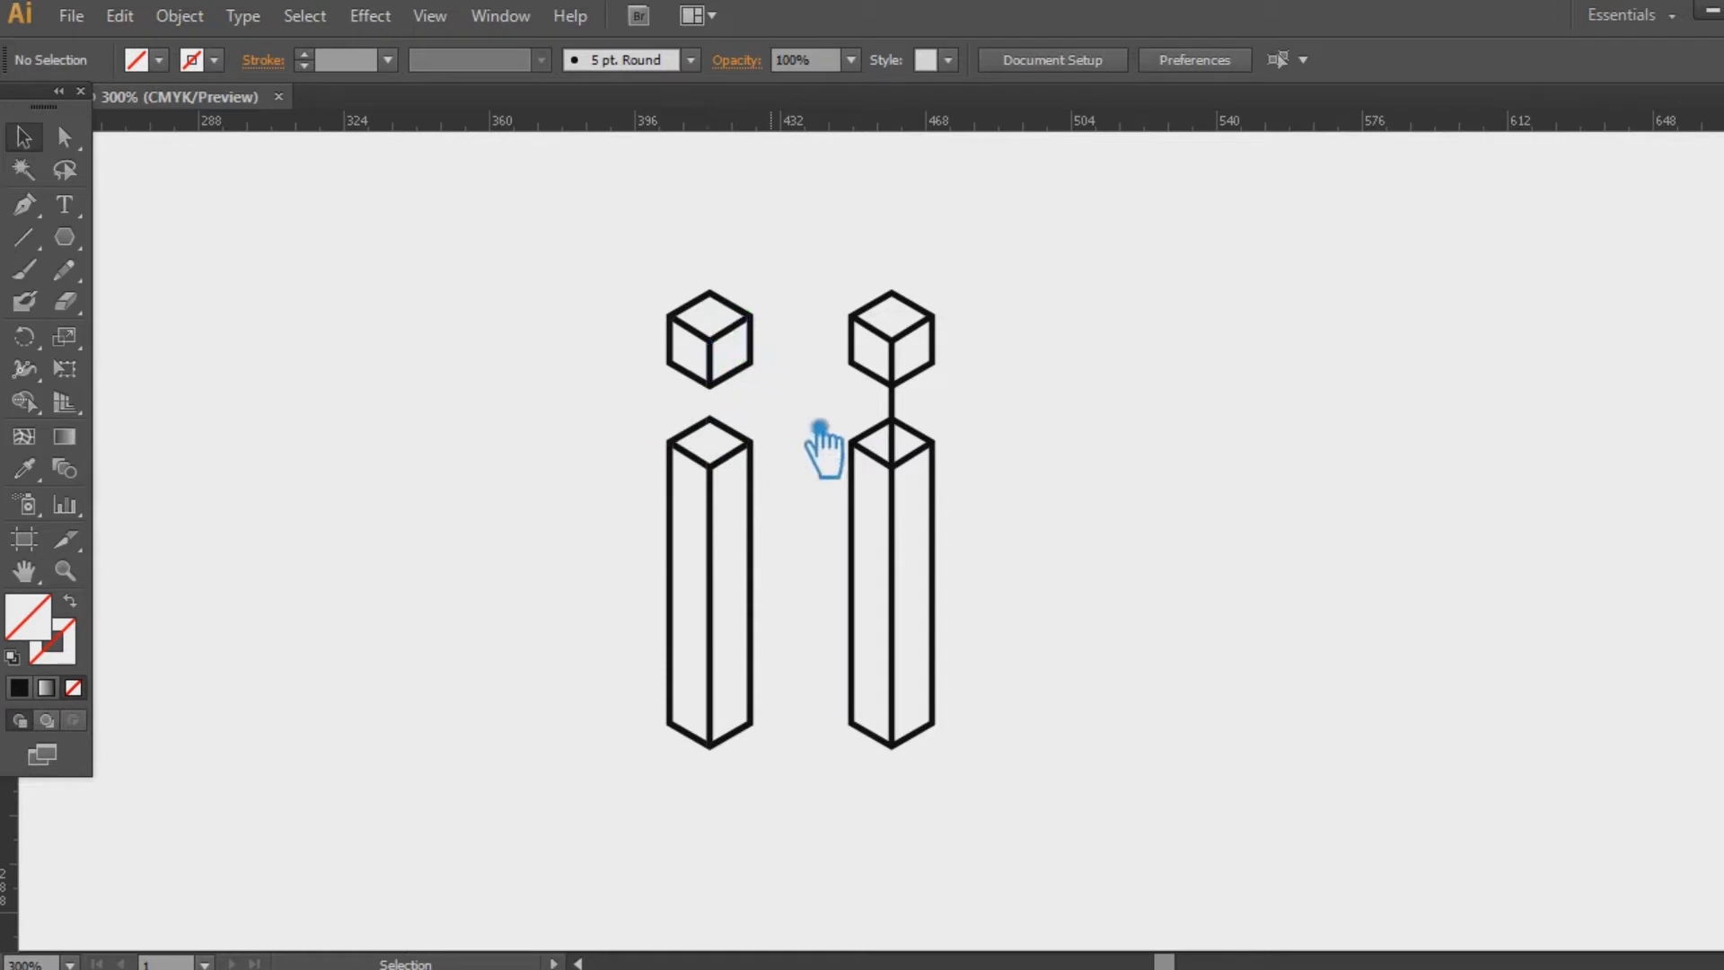
Try to delete the outer outlines and the unfilled pieces of the original cube and prism
left_click(756, 389)
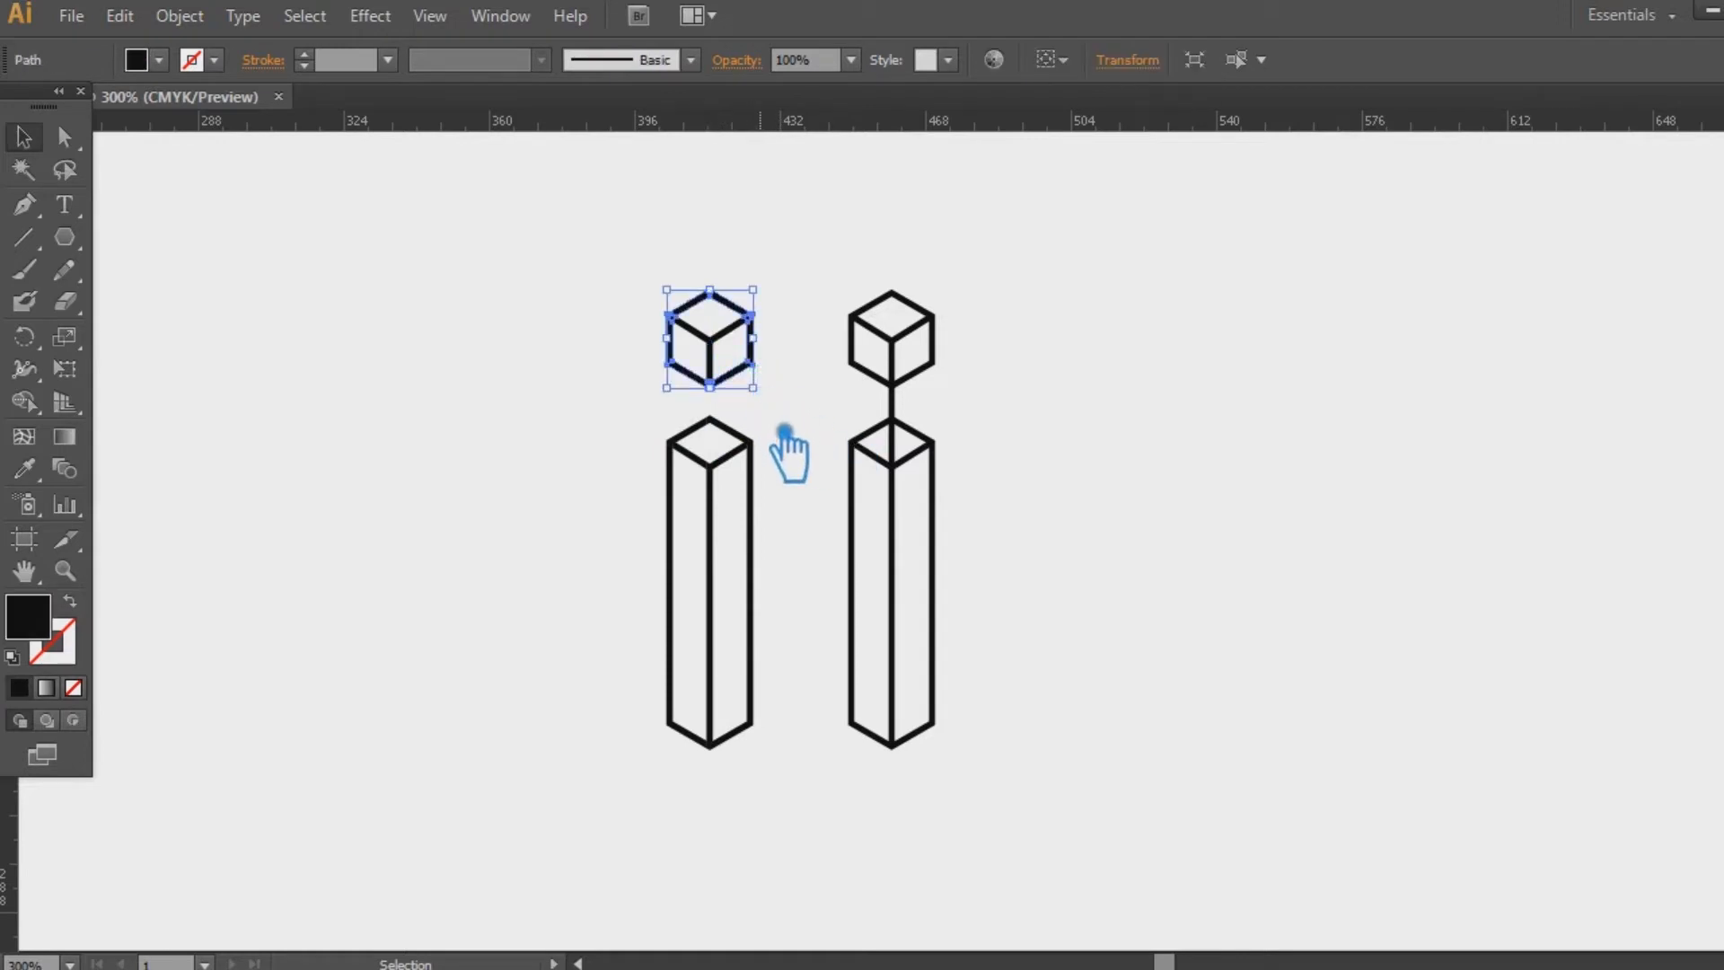
left_click(763, 526, "shift")
key("Delete")
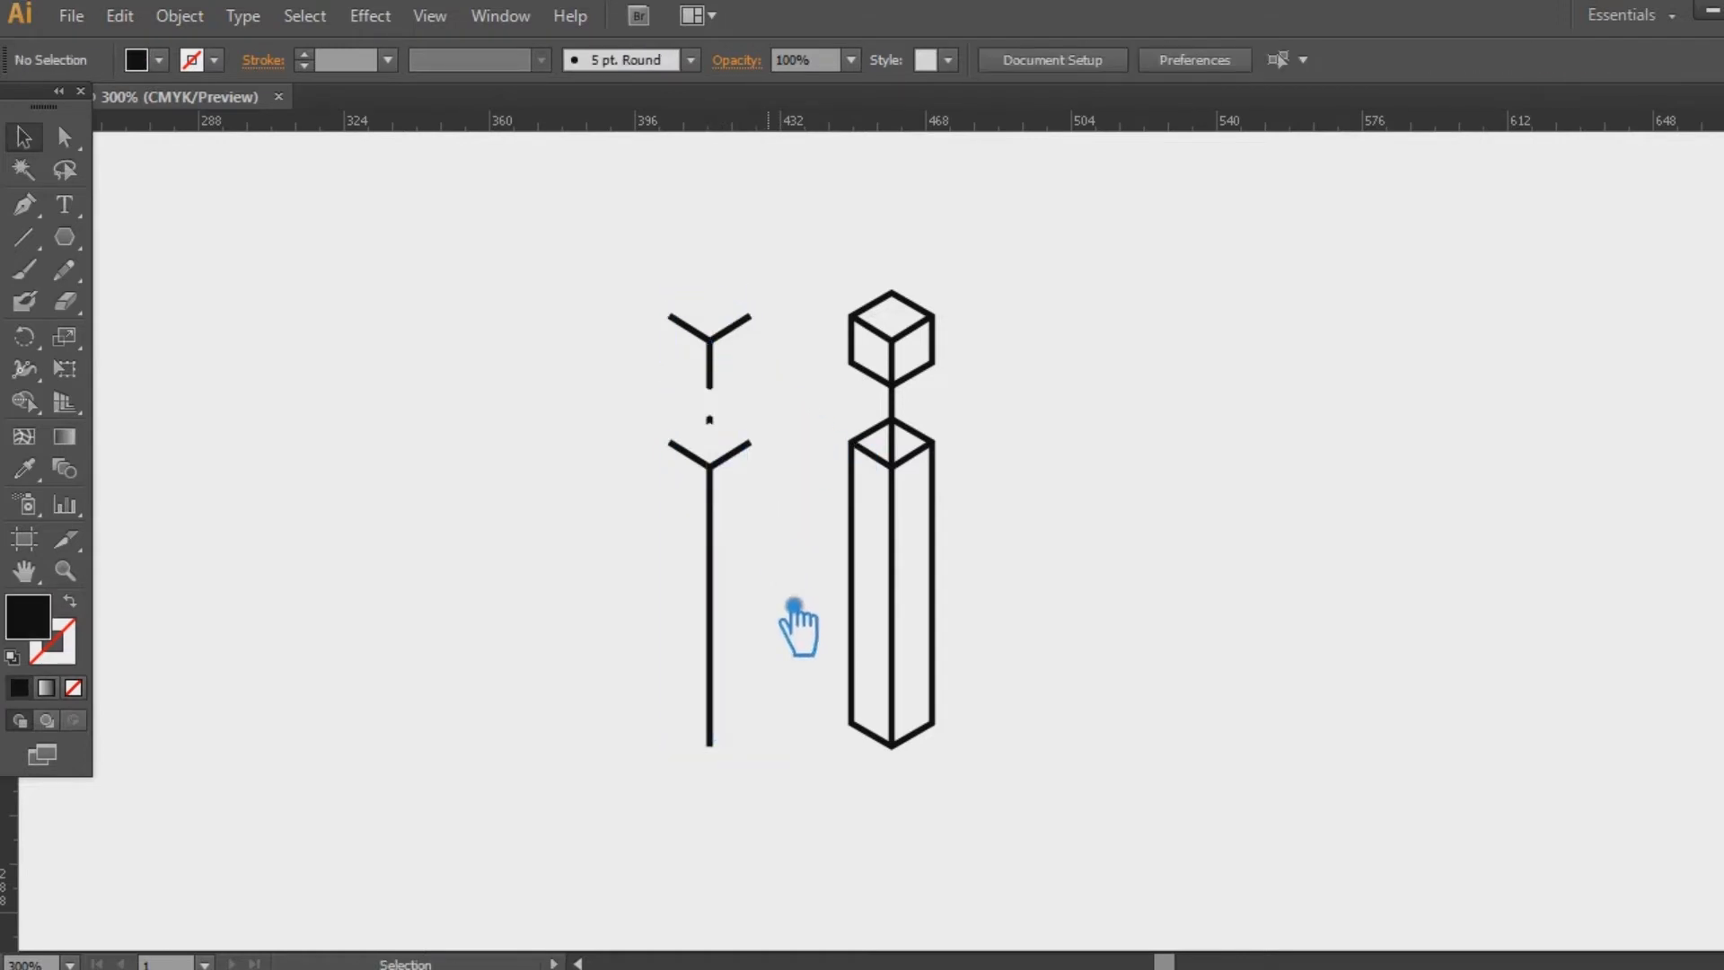
left_click(769, 604)
key("Delete")
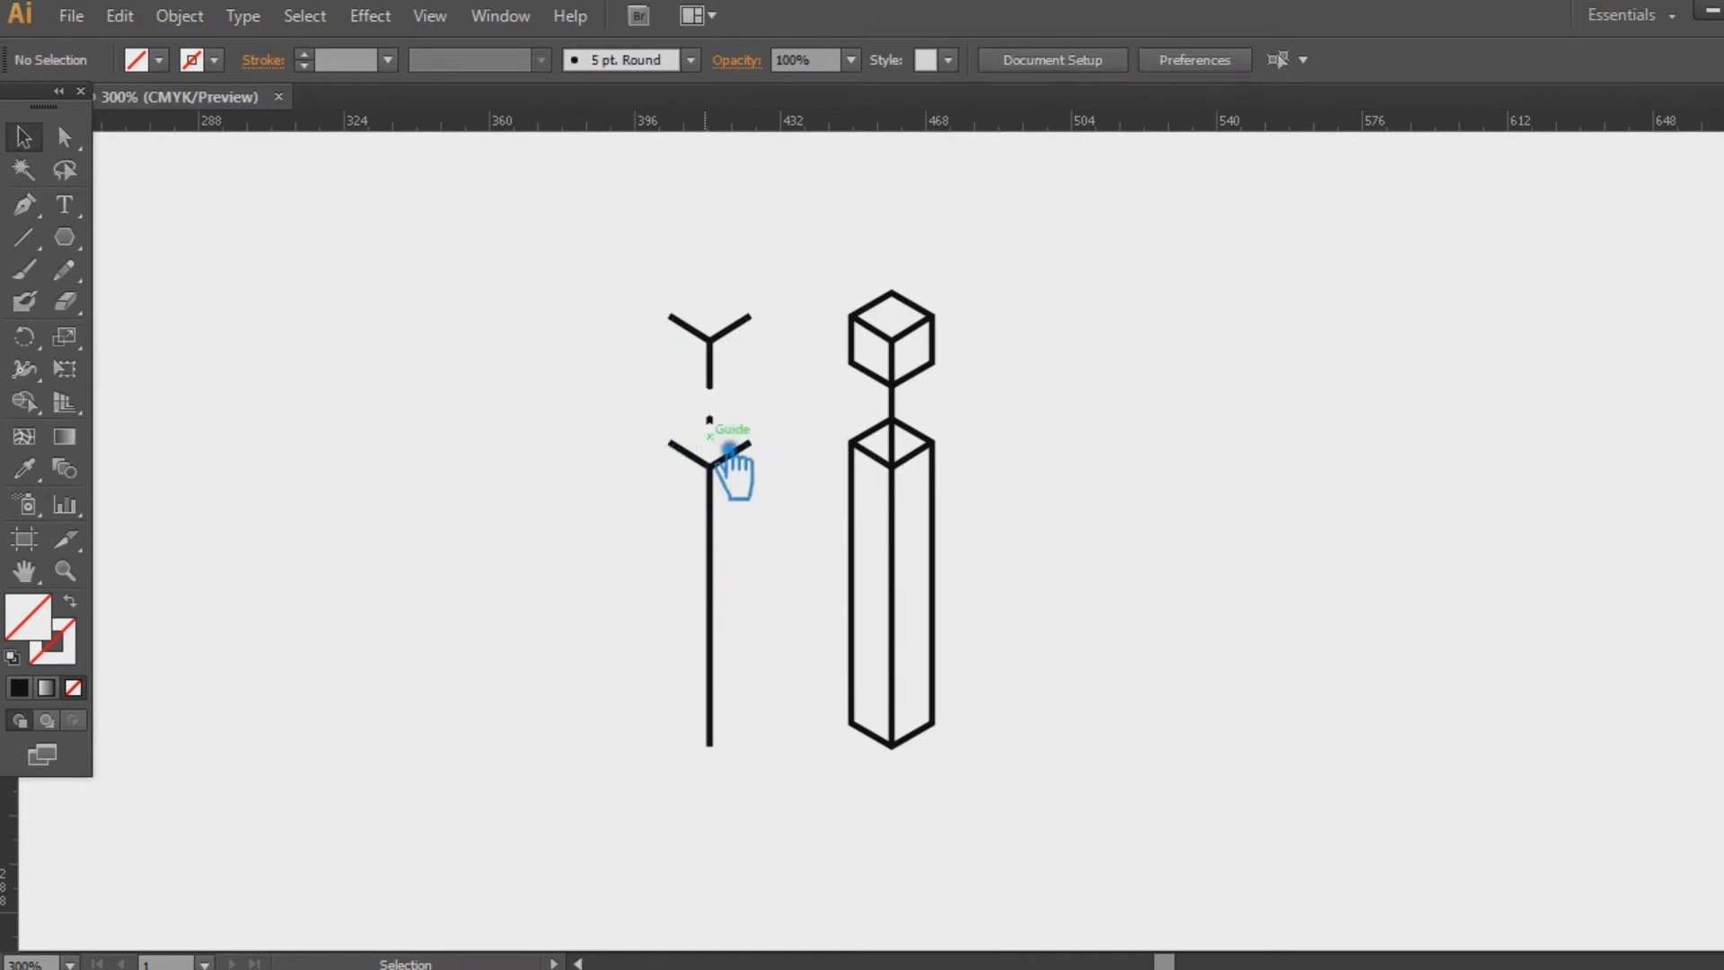
left_click_drag(803, 837, 636, 533)
left_click(599, 532)
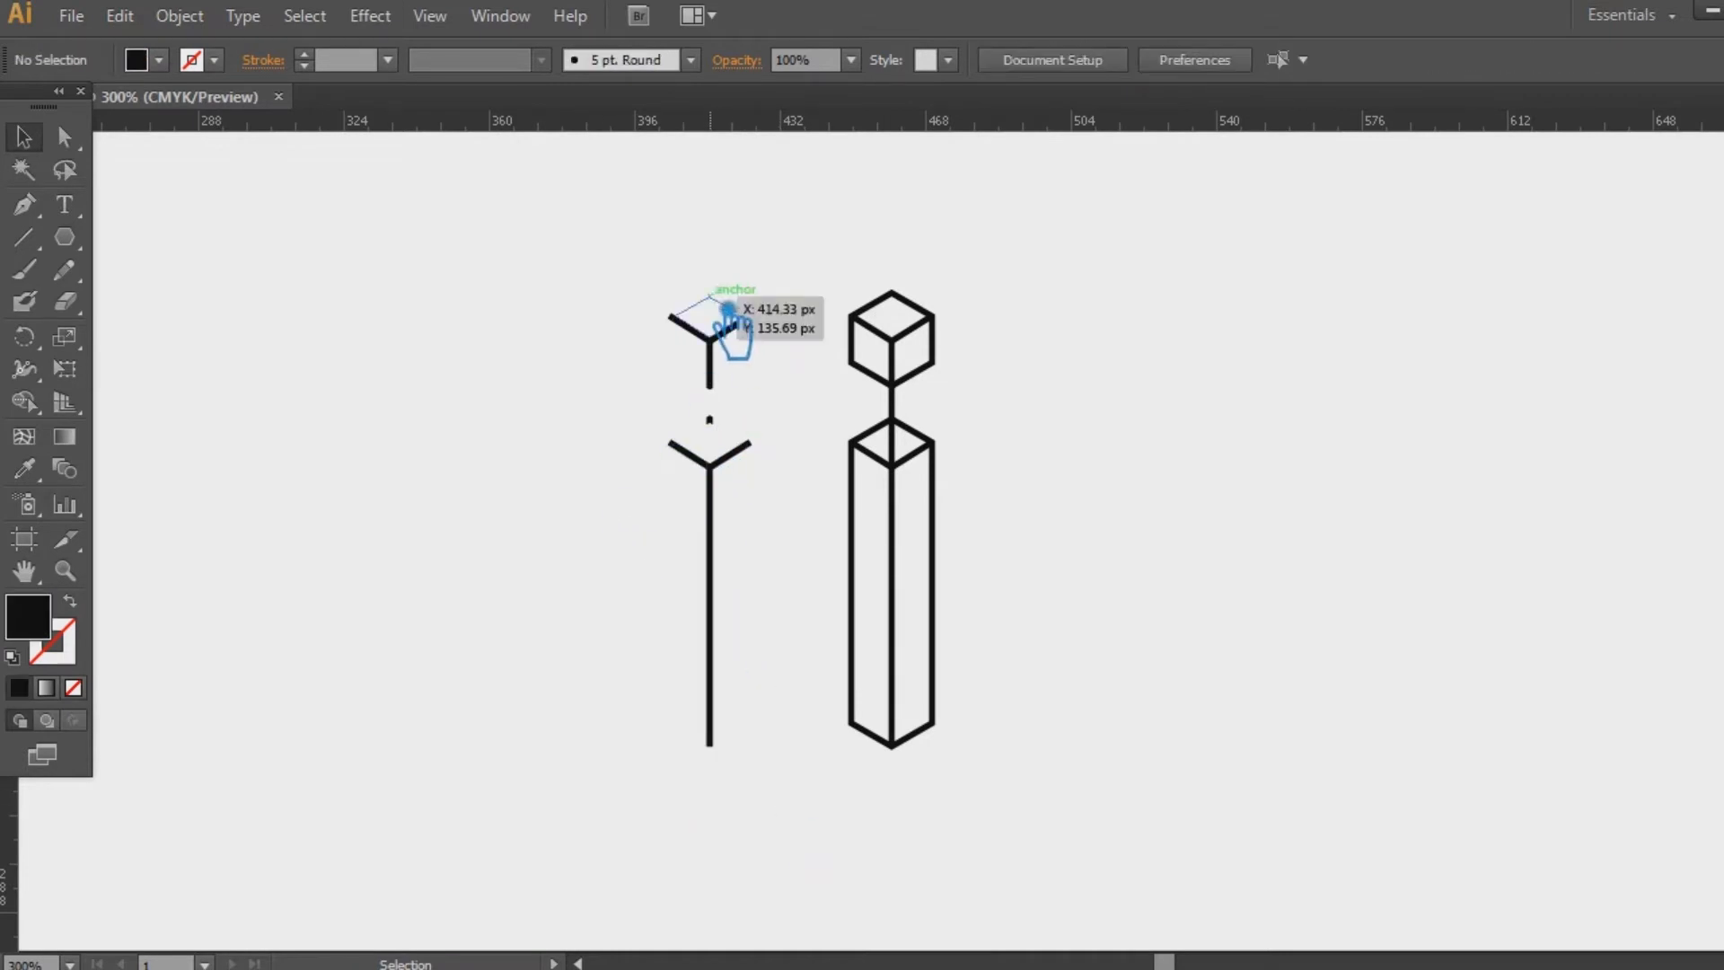
left_click(734, 309)
key("Delete")
left_click(700, 367)
key("Delete")
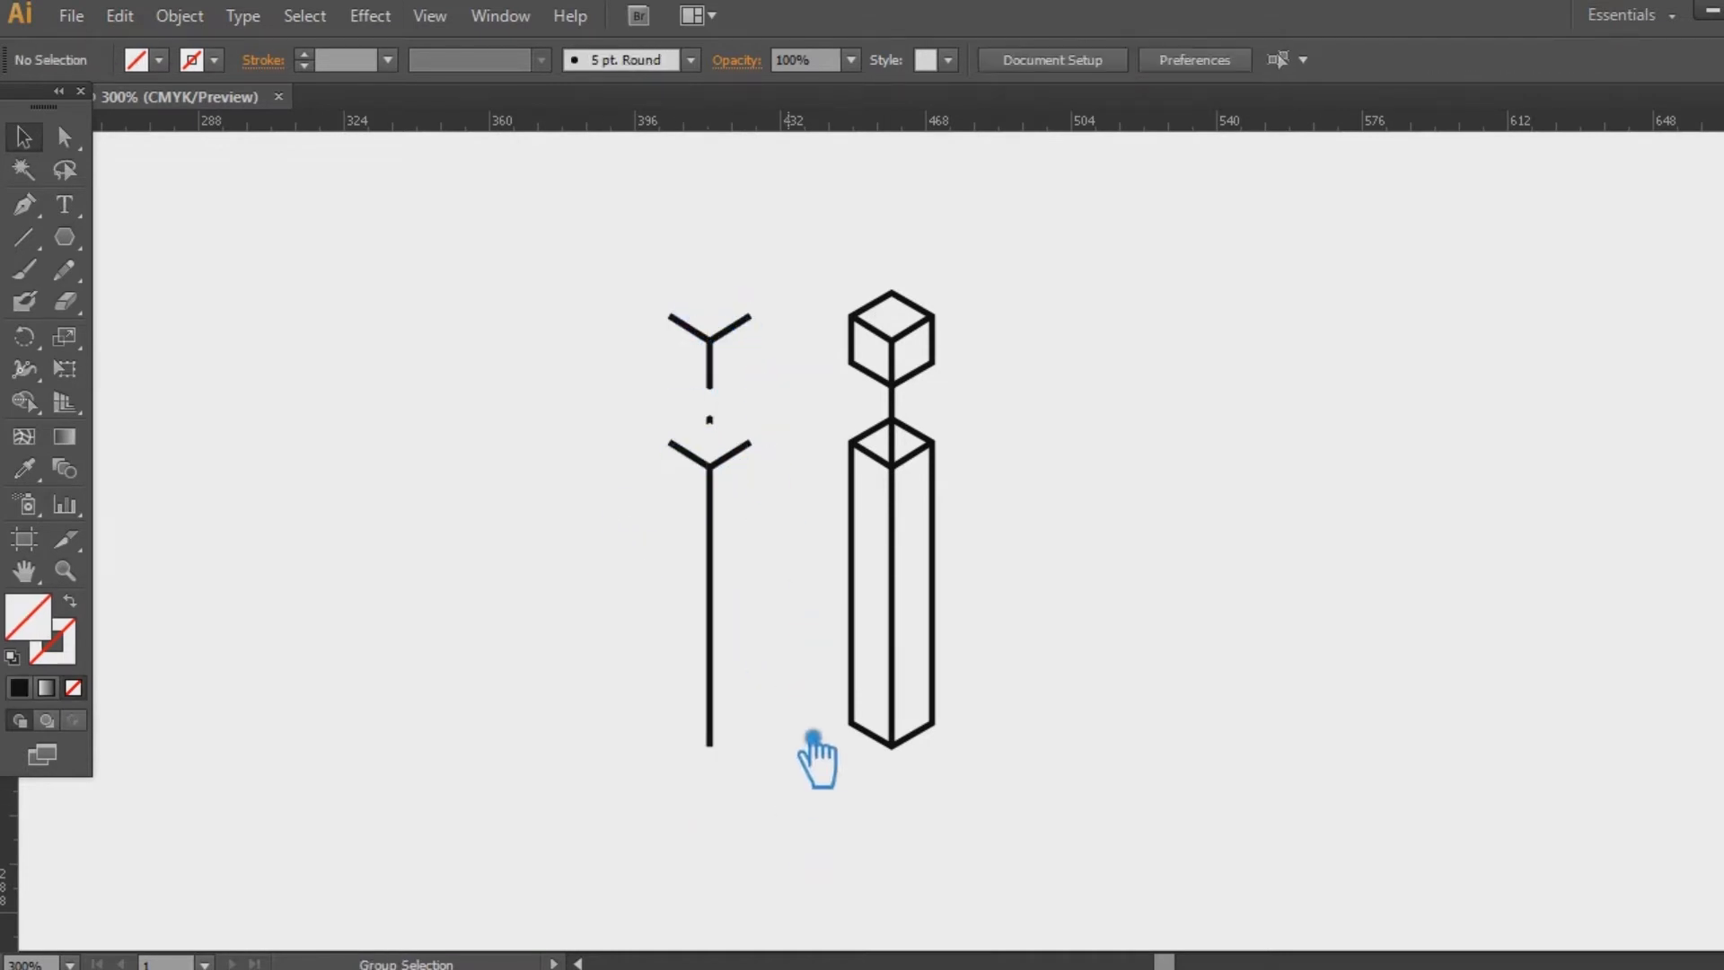
Undo the deletions of the cube and prism outlines and pieces
key("ctrl+a")
key("ctrl+z")
key("ctrl+z")
key("ctrl+z")
key("ctrl+z")
key("ctrl+z")
key("ctrl+z")
left_click(1091, 780)
Delete the leftover unfilled face pieces from the original letter's cube
left_click(768, 516)
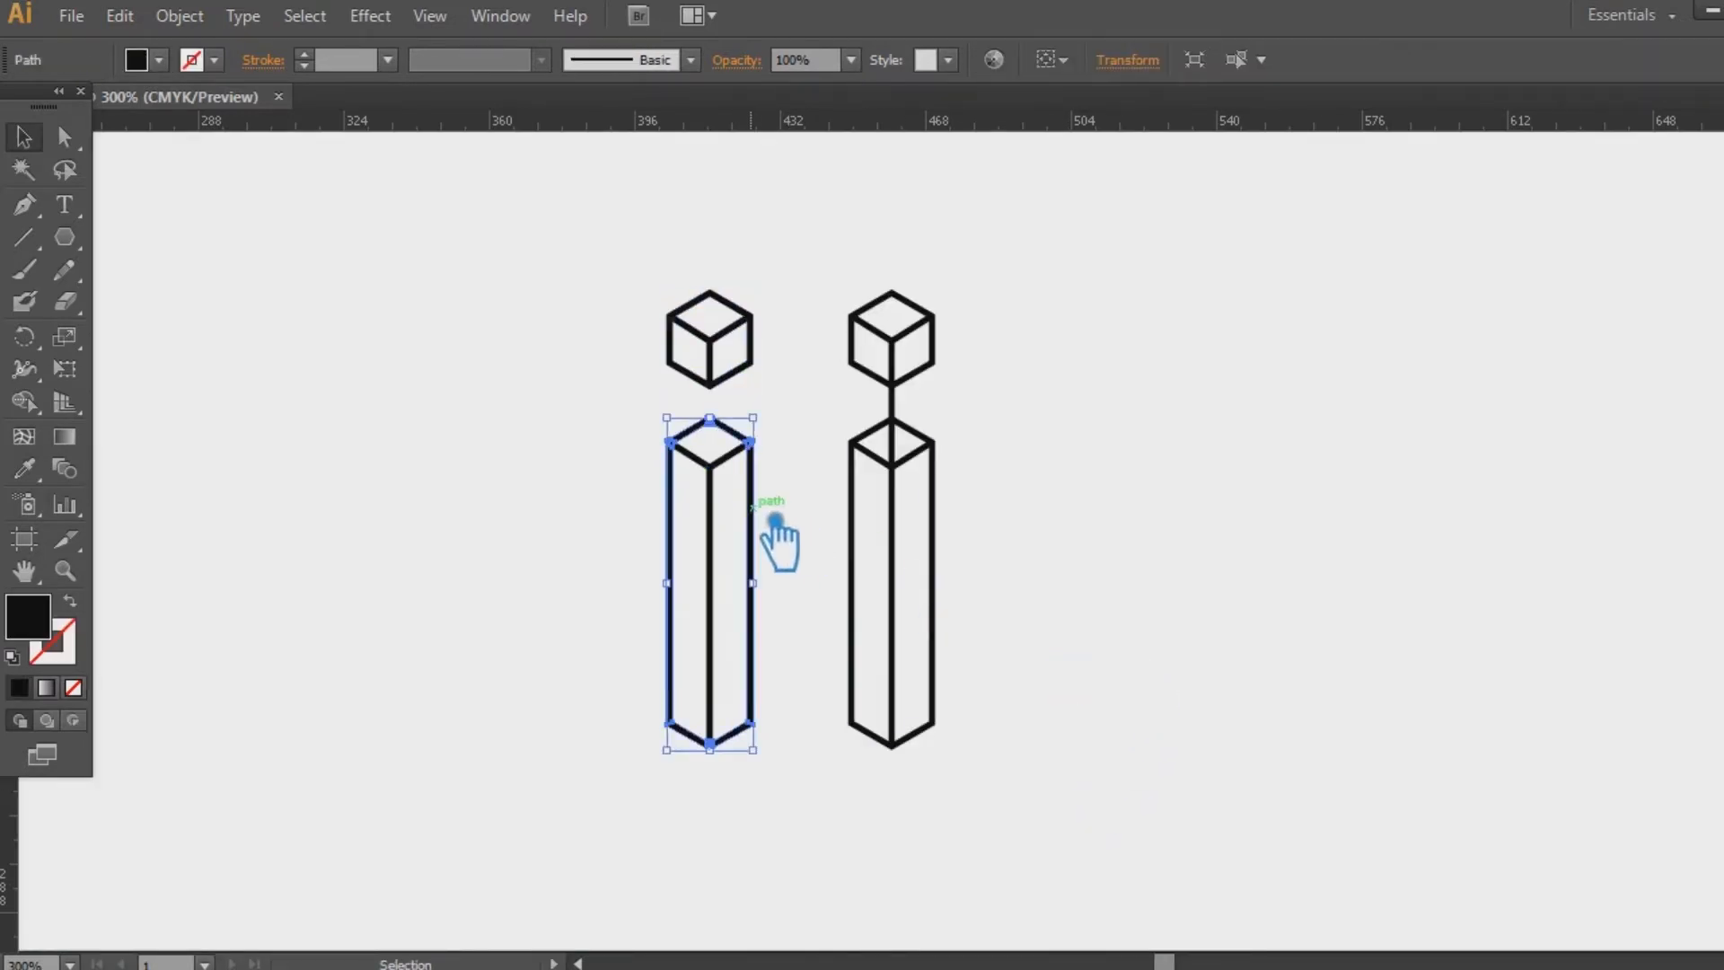
left_click(778, 349, "shift")
left_click(781, 355)
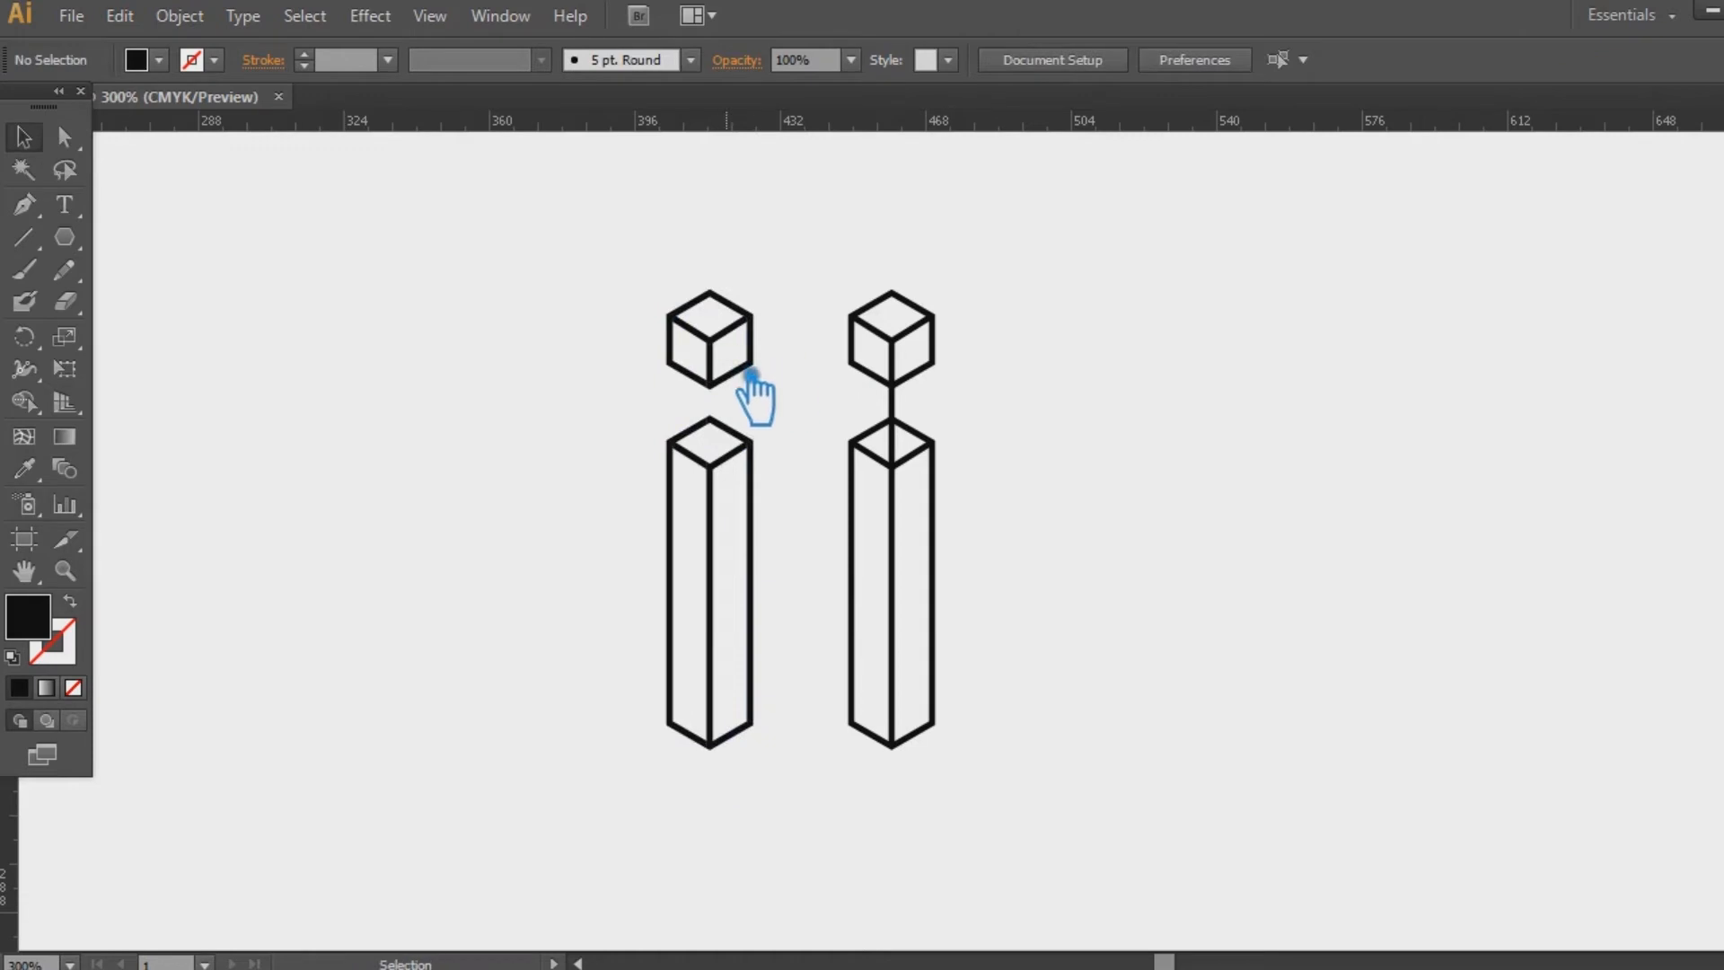
left_click(774, 364)
key("Delete")
left_click(751, 329)
key("Delete")
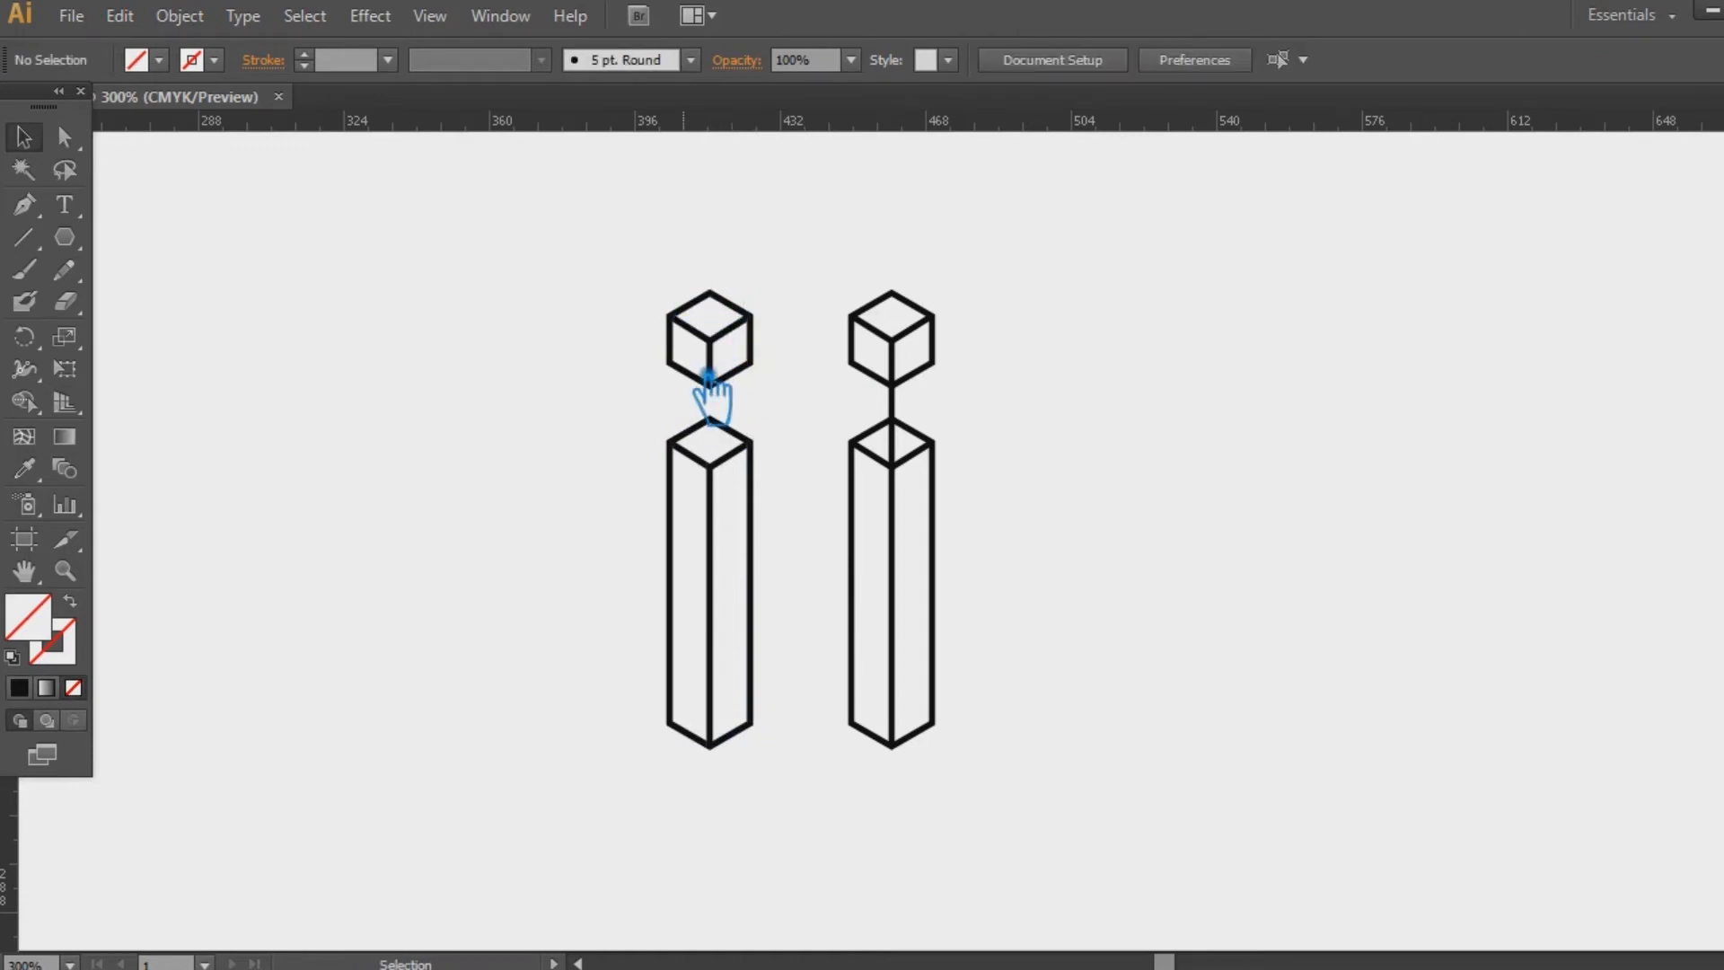
left_click(685, 371)
key("Delete")
Delete the leftover unfilled face pieces from the tall prism, undoing any mistaken deletion
left_click(752, 592)
key("Delete")
left_click(687, 579)
key("Delete")
left_click(721, 425)
key("Delete")
key("ctrl+z")
left_click(833, 489)
left_click(741, 471)
left_click(830, 485)
key("ctrl+z")
left_click(663, 575)
Merge all remaining black pieces of the original letter with the Pathfinder Unite operation
left_click_drag(787, 788, 604, 220)
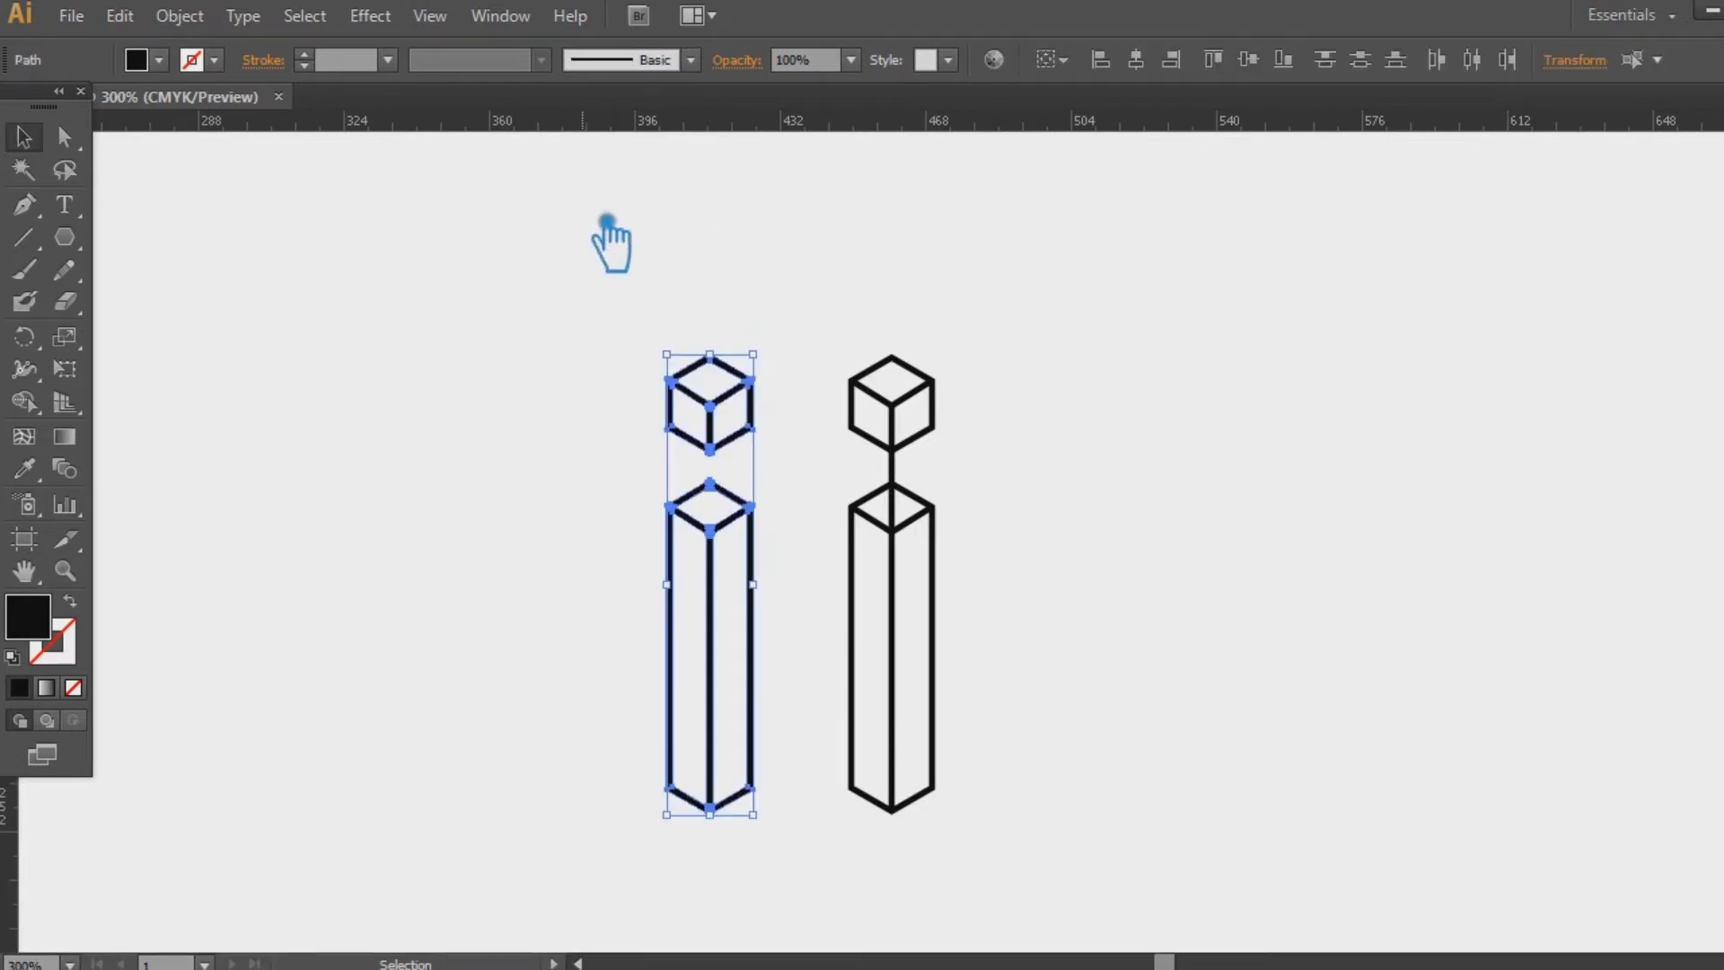
key("shift+ctrl+F9")
left_click(1498, 714)
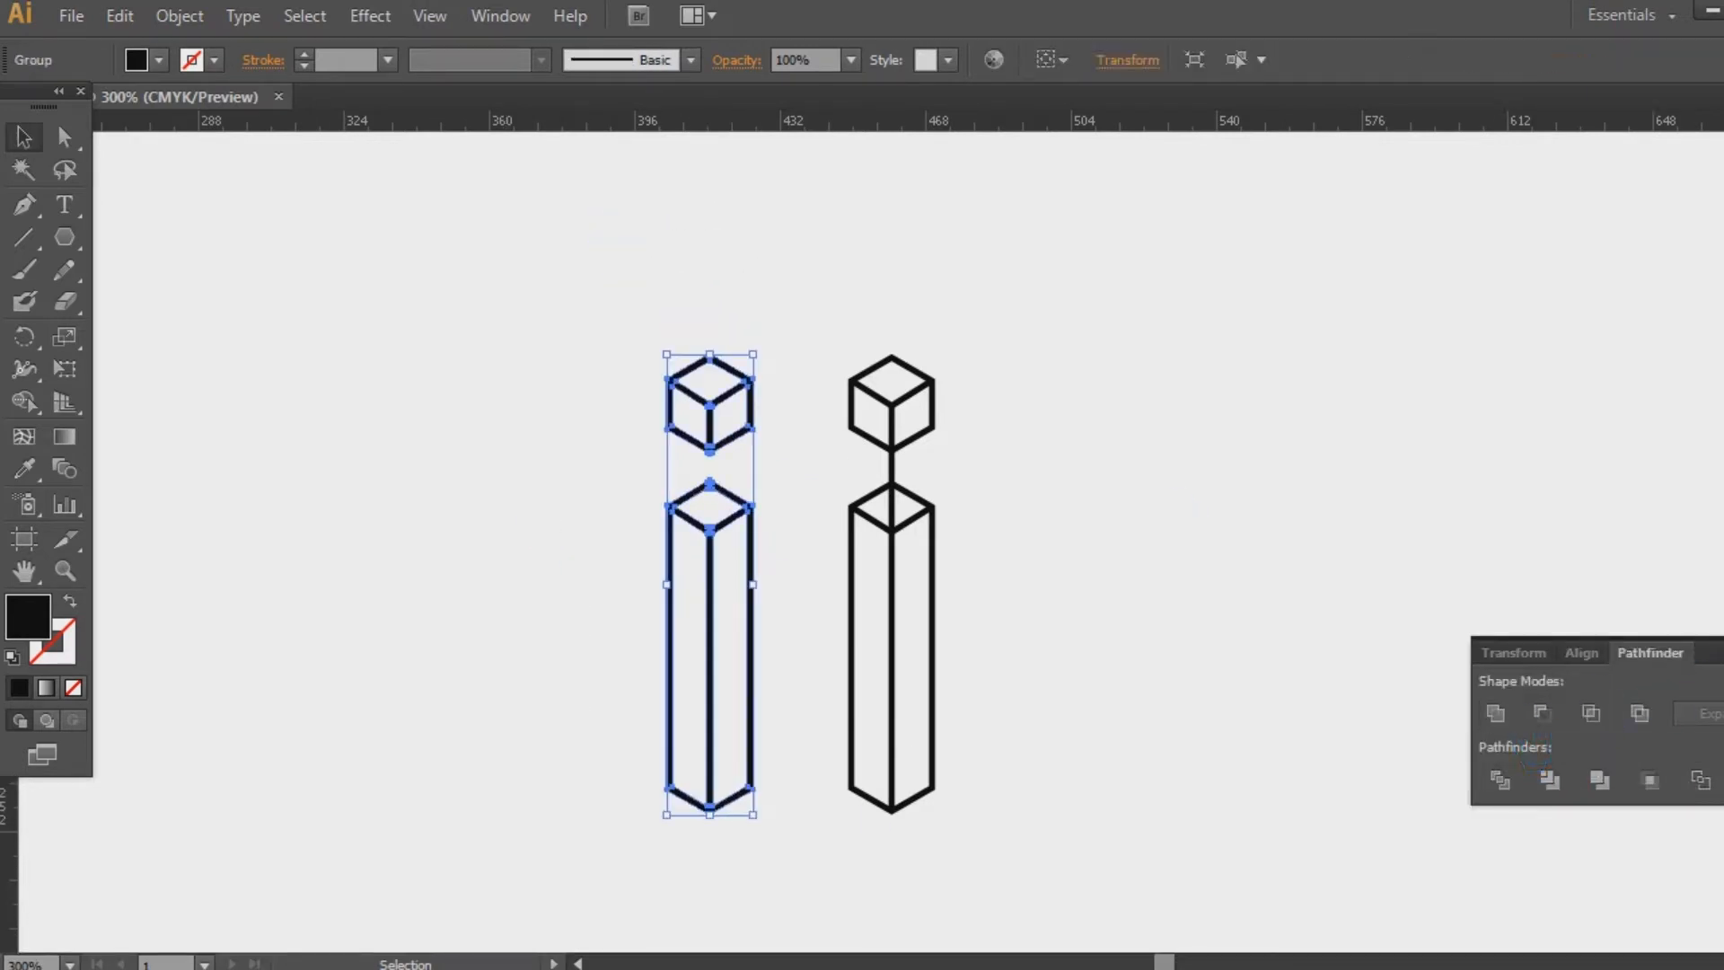
Duplicate the stroked letter with the connecting line beside itself and ungroup the original
left_click(1326, 581)
left_click_drag(1227, 608, 1071, 586)
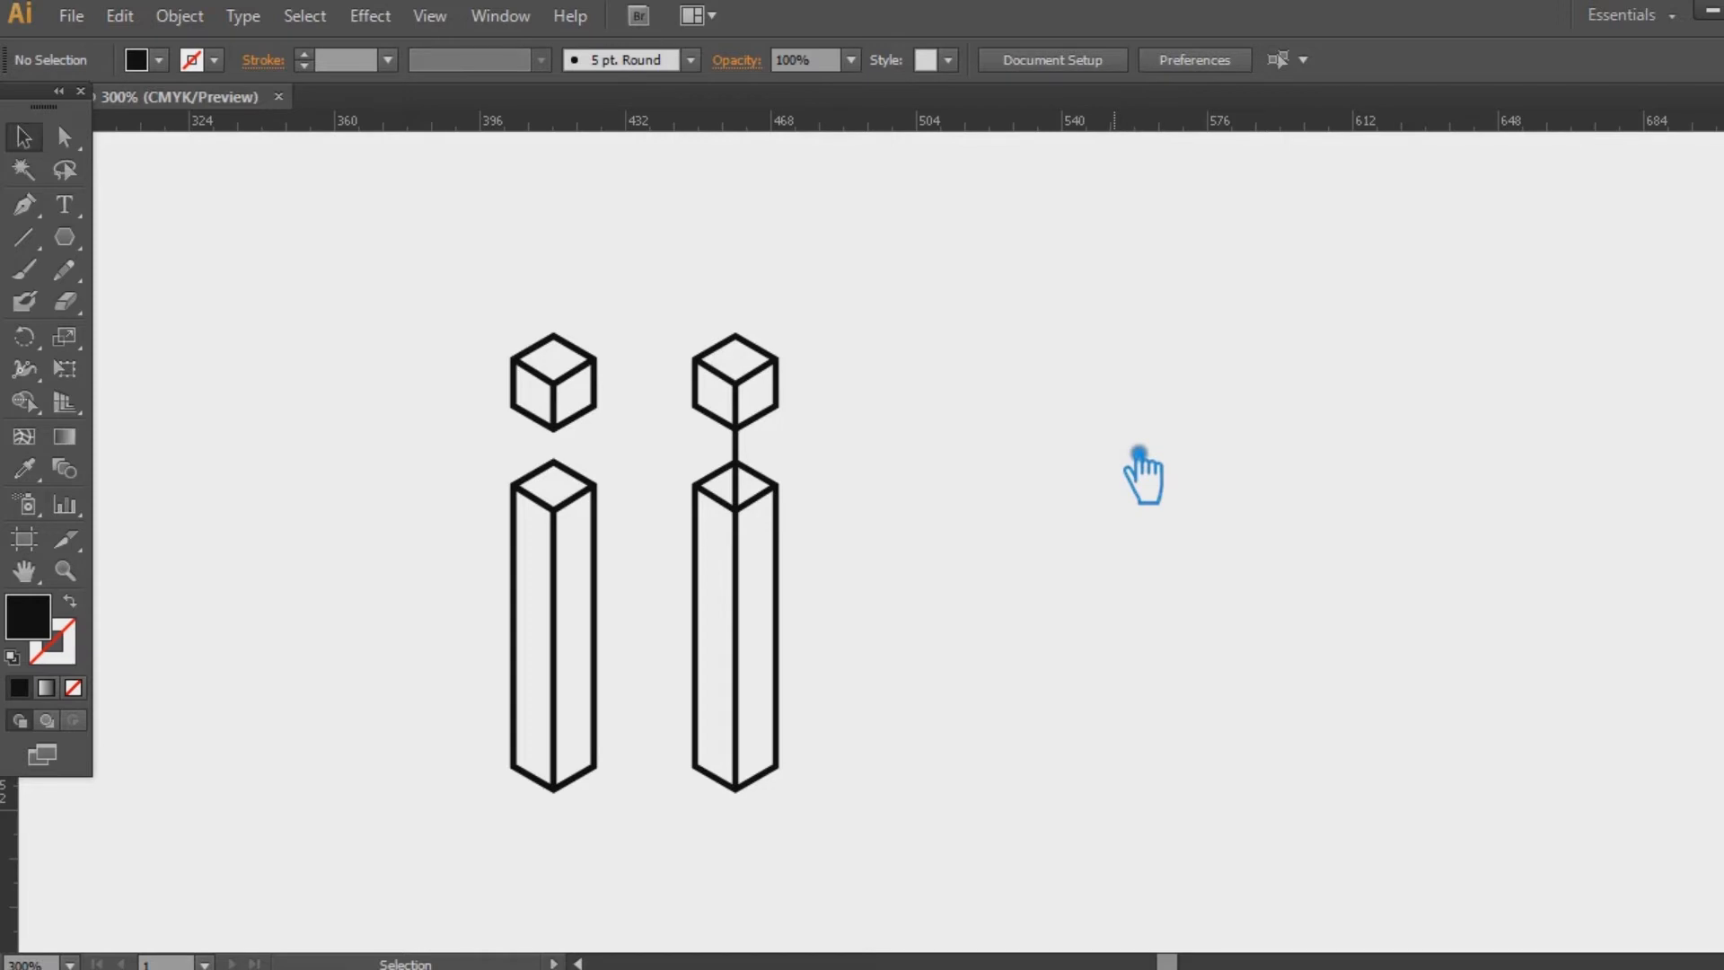
left_click(754, 456)
left_click_drag(760, 453, 932, 442)
right_click(757, 444)
left_click(822, 585)
left_click(1386, 520)
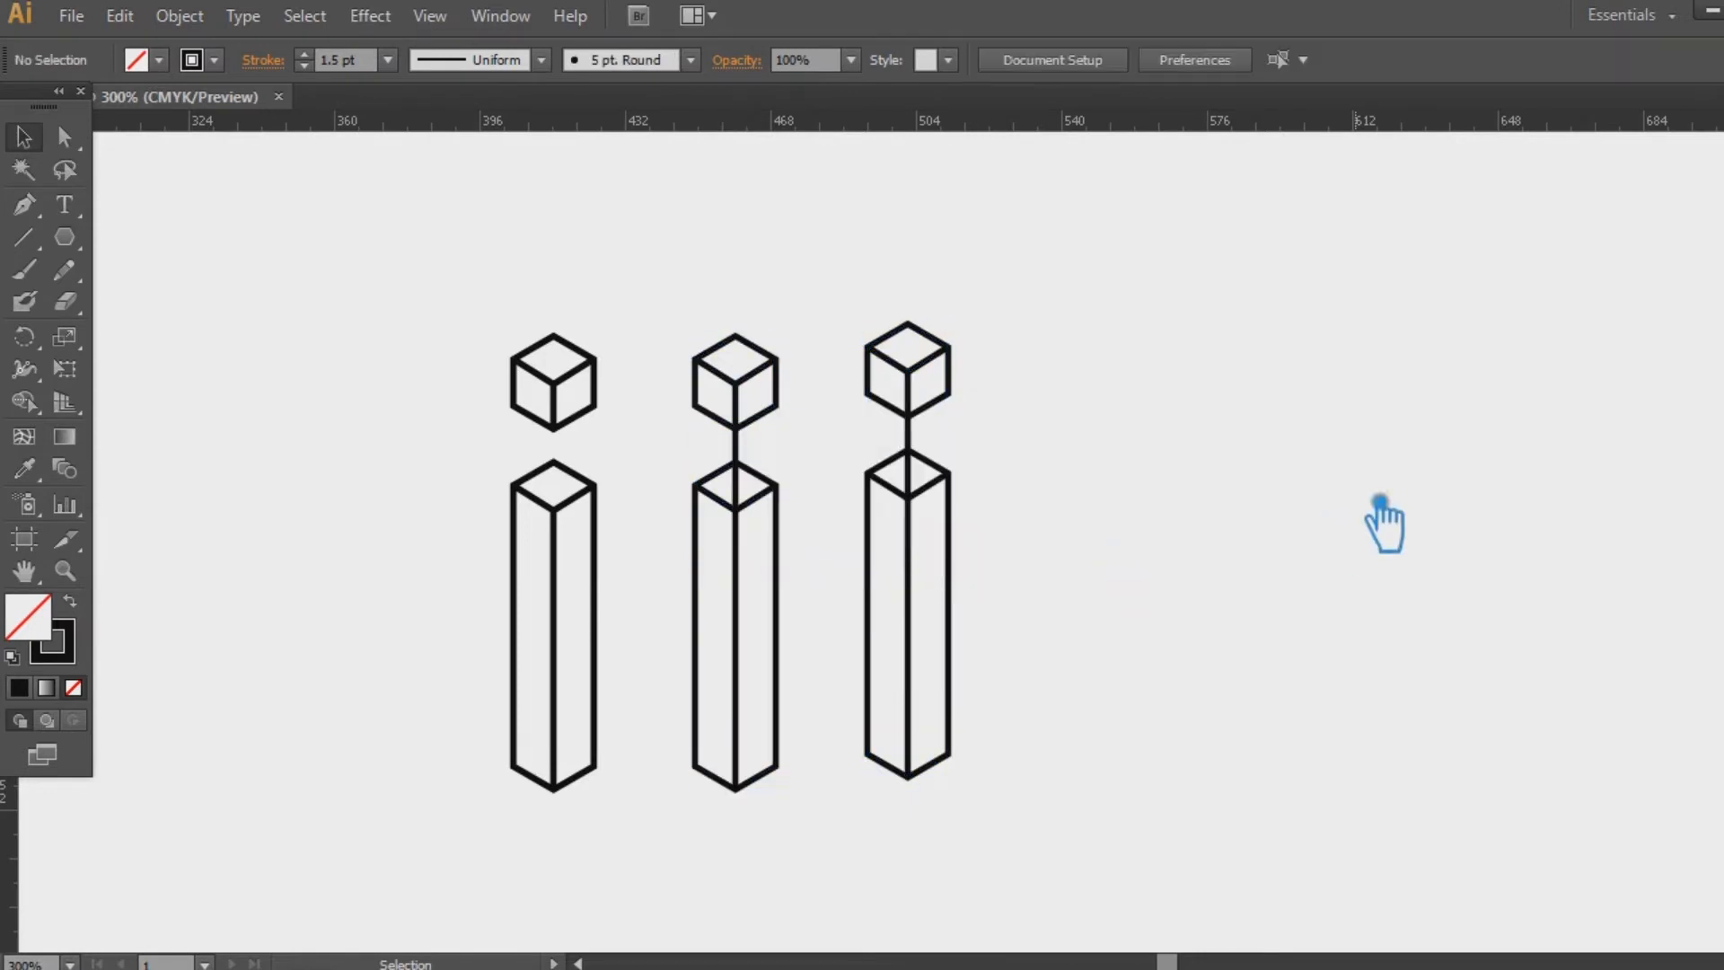
Cut the middle letter's vertical centre line and delete its part between the cube and the prism's front top corner
left_click(760, 449)
key("p")
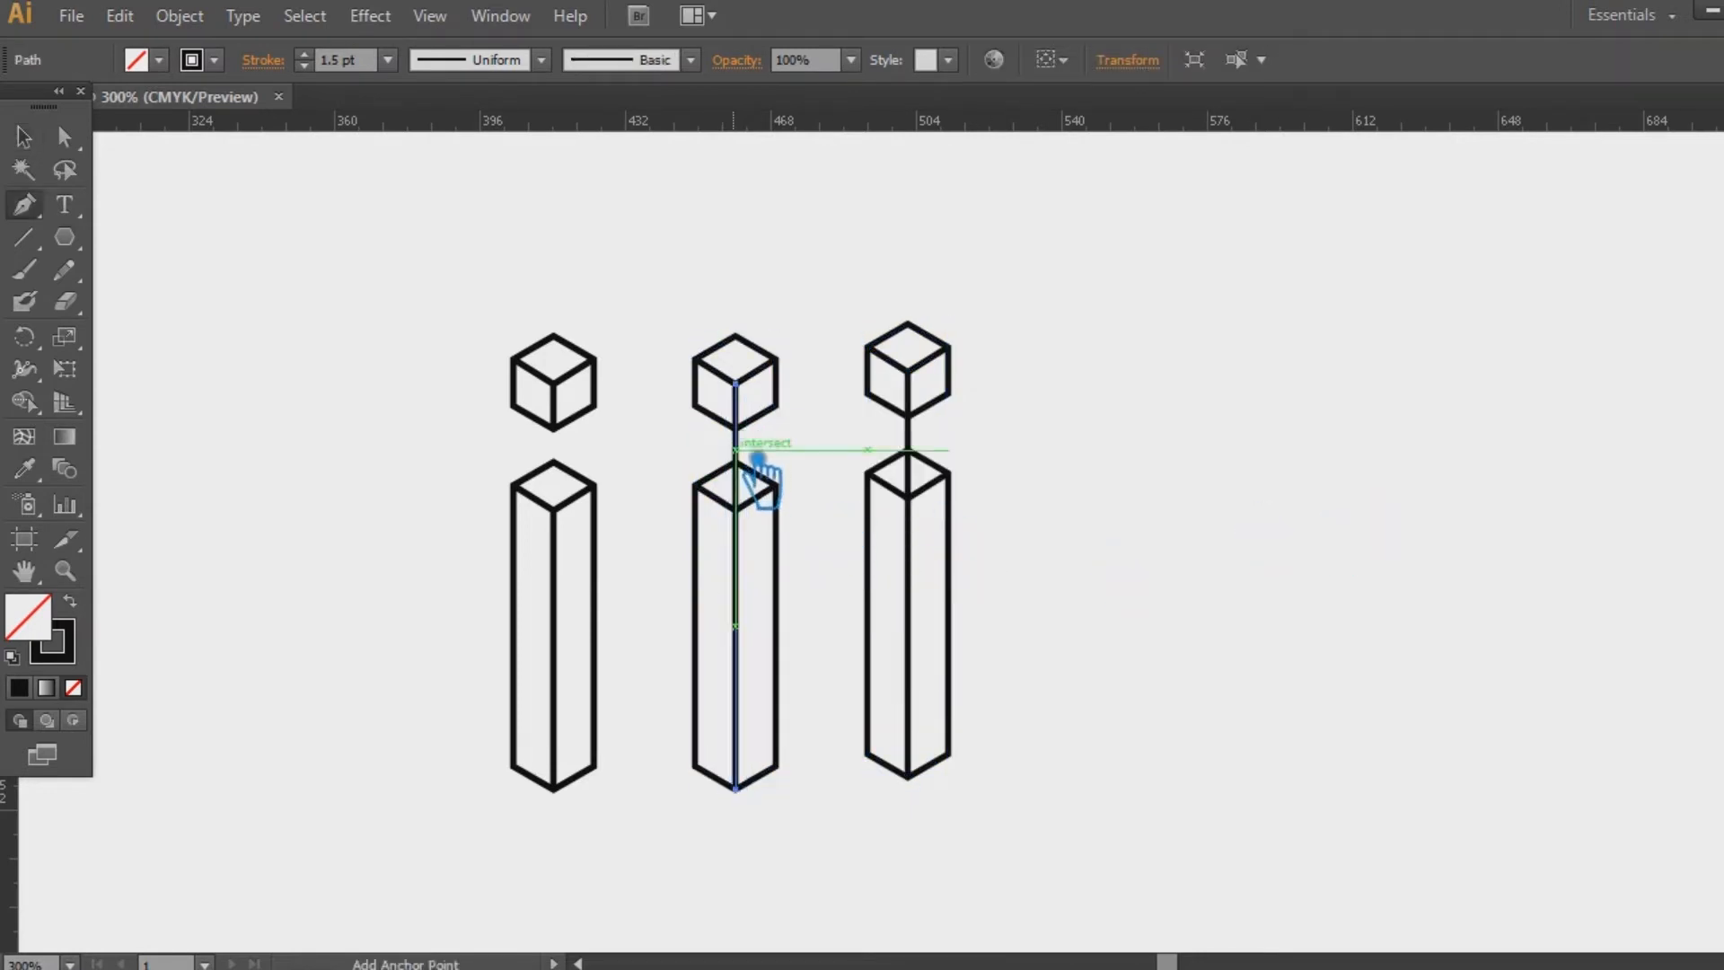
left_click(764, 444)
left_click(736, 510)
left_click(737, 473)
key("Delete")
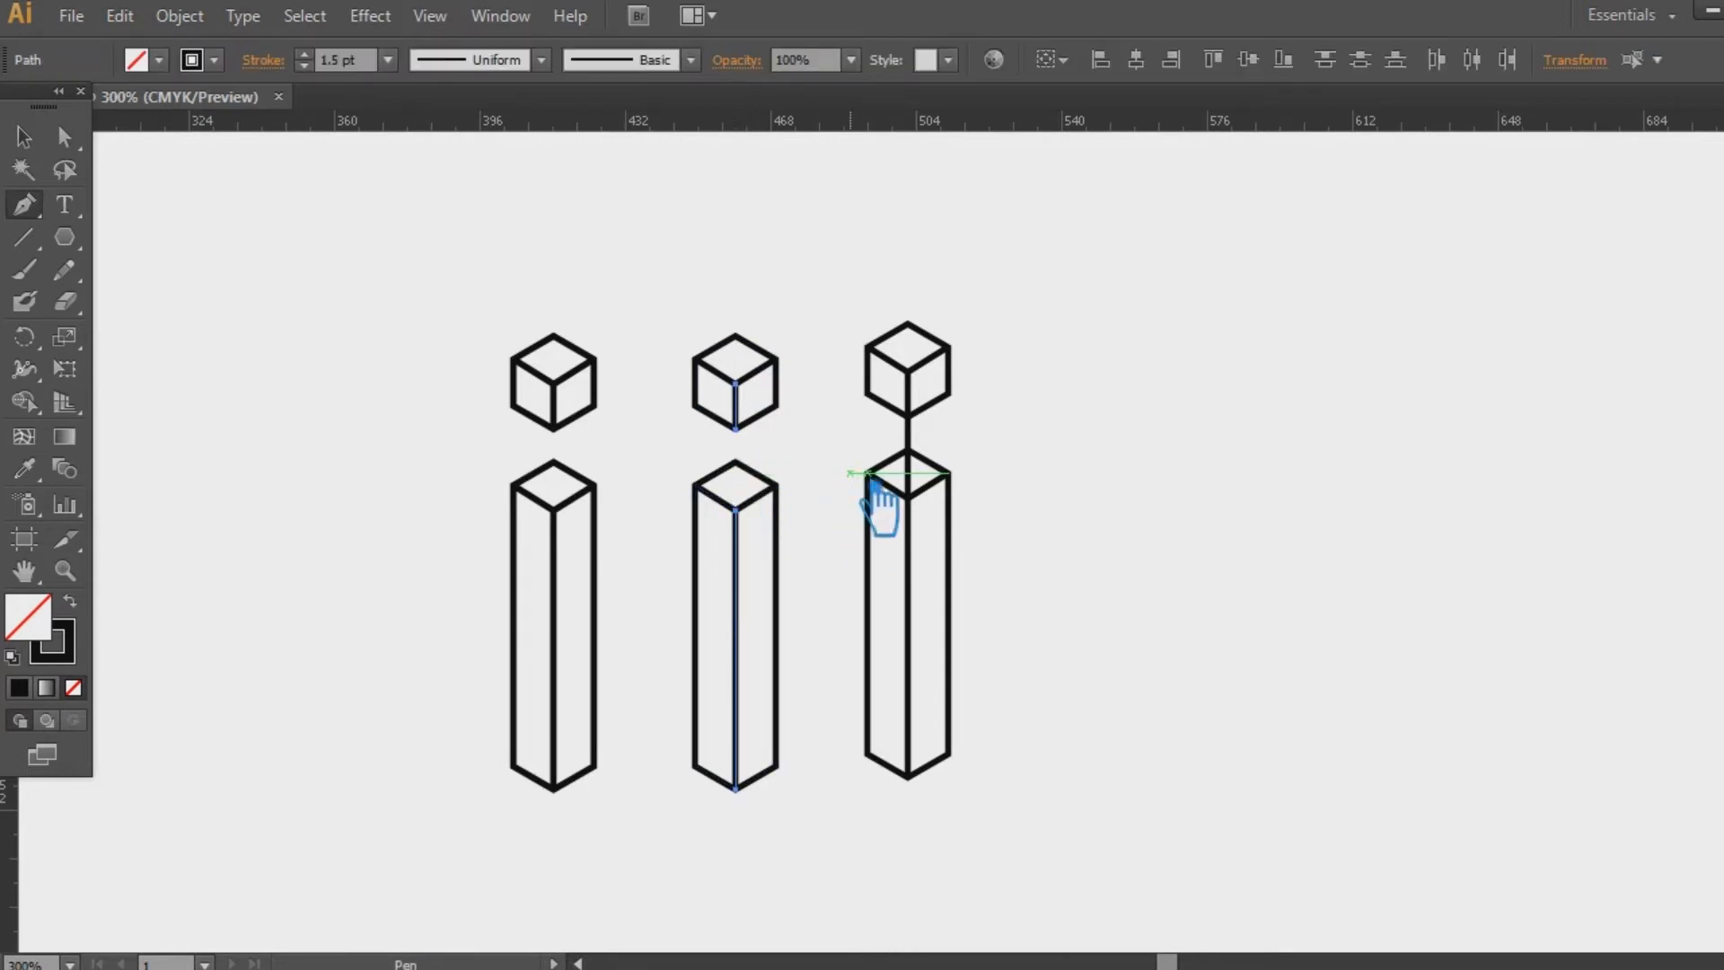
key("v")
left_click(1260, 388)
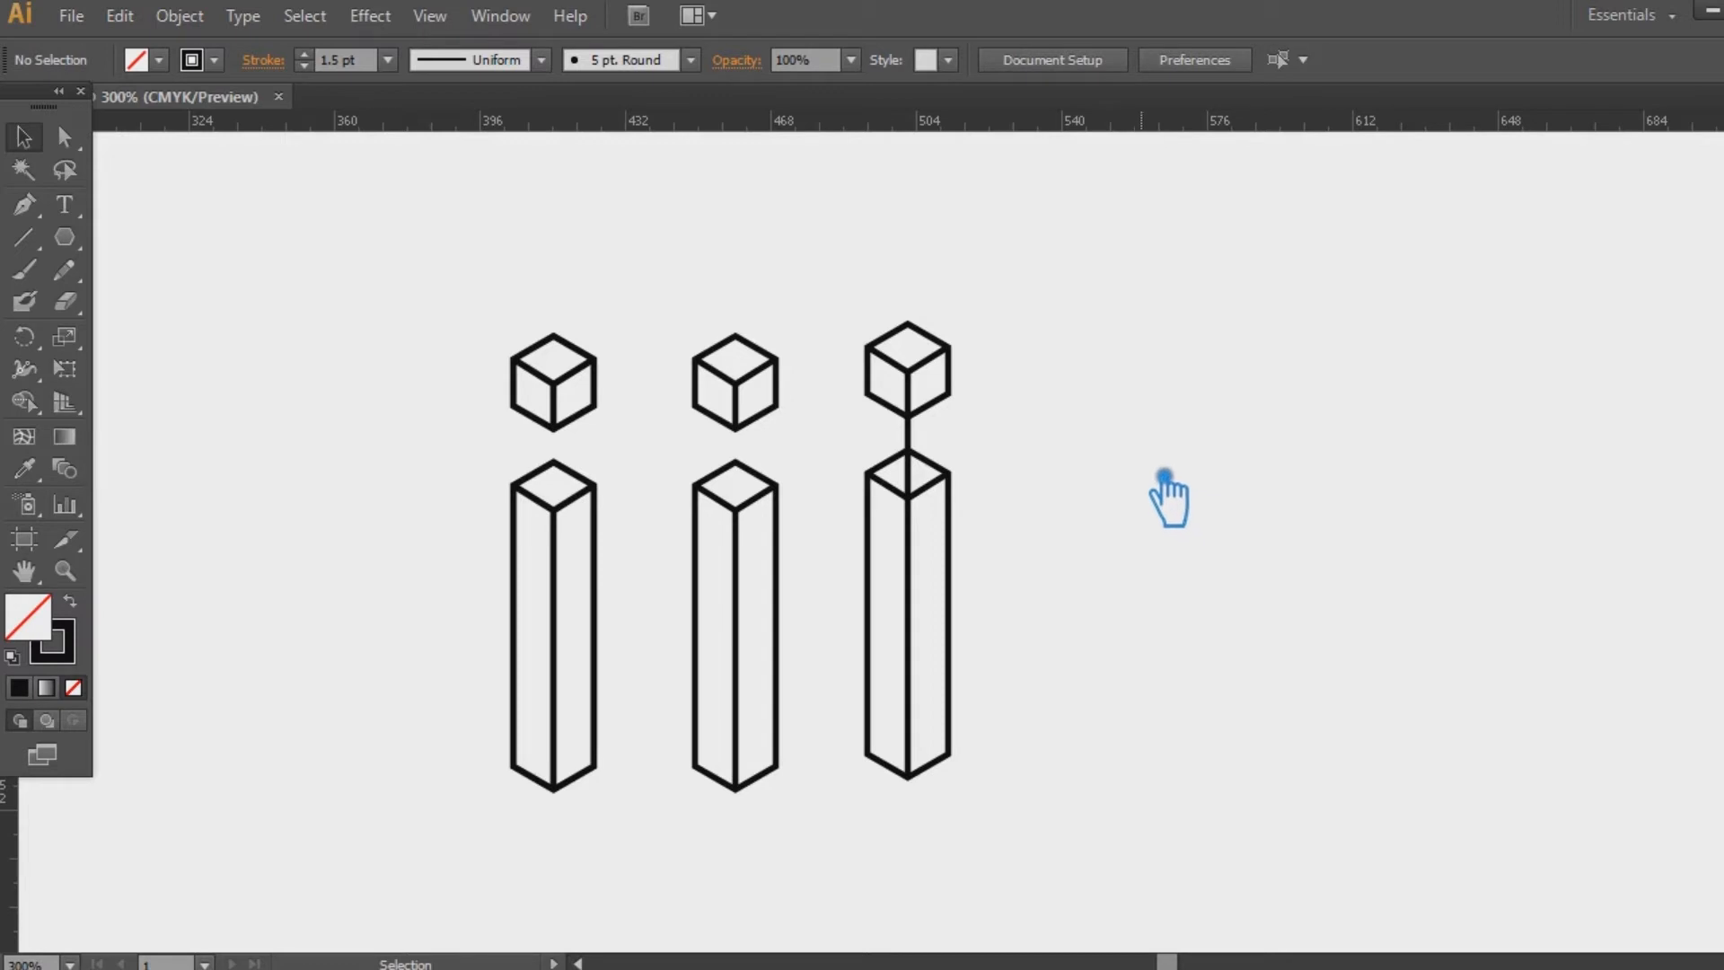
Swap fill and stroke on all paths of the middle letter to give it a solid black fill
left_click(763, 494)
left_click(835, 519)
left_click_drag(812, 810, 667, 292)
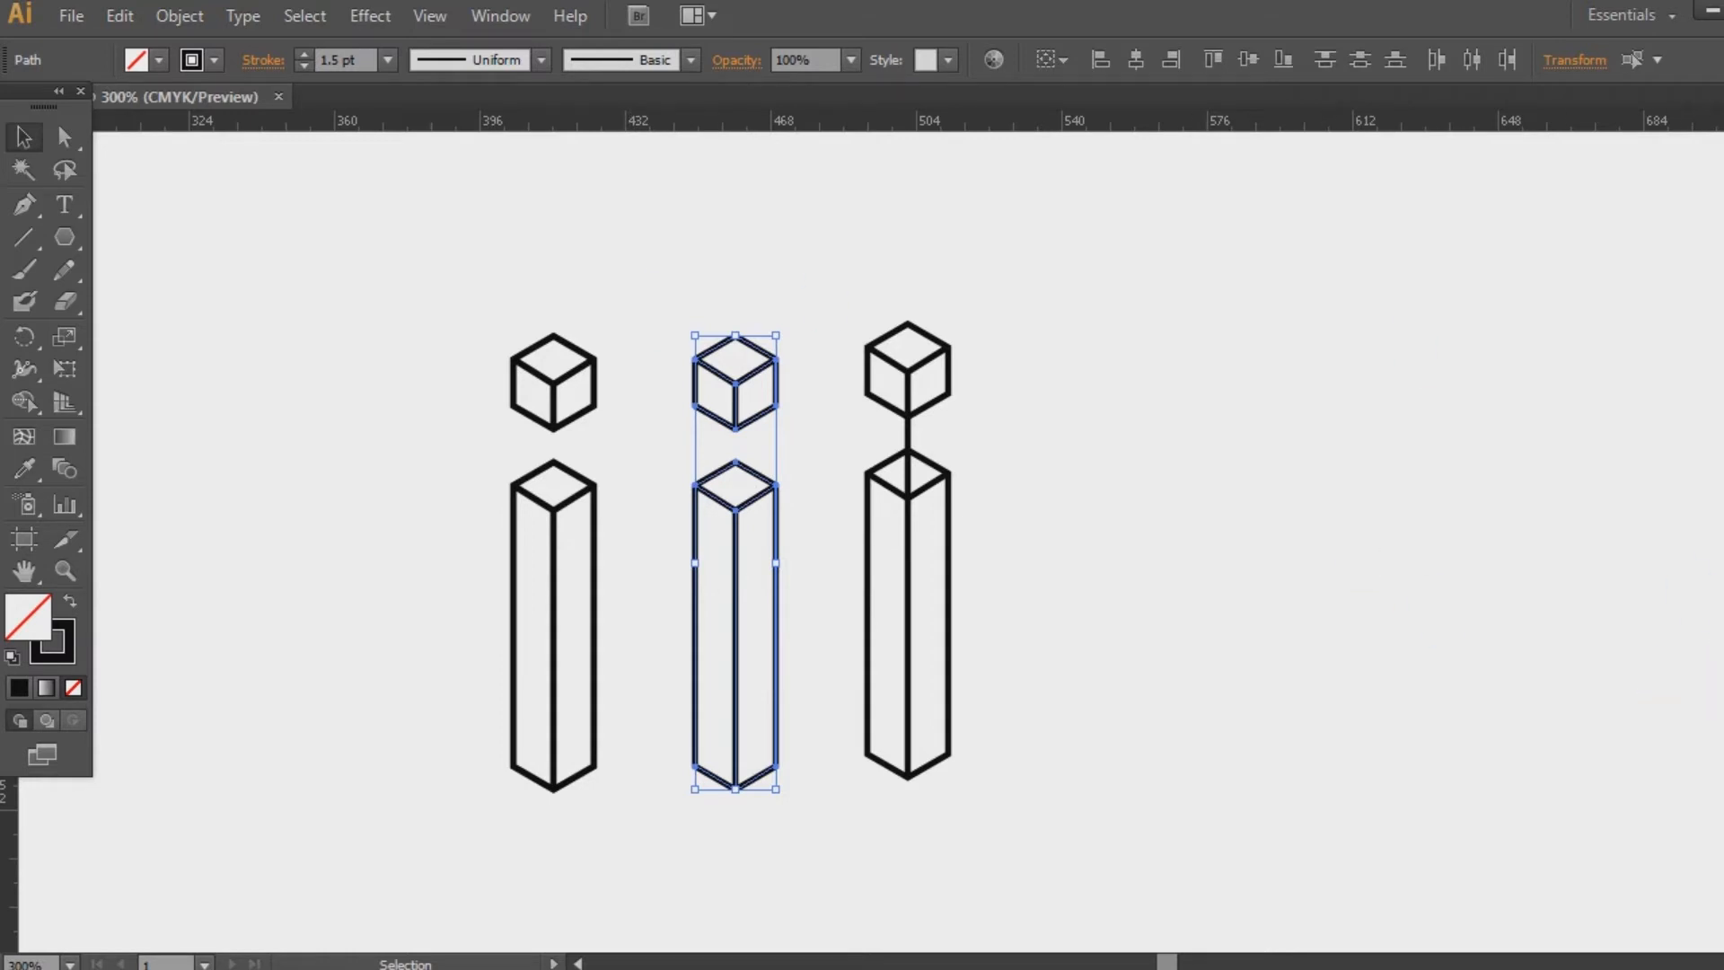
left_click(72, 602)
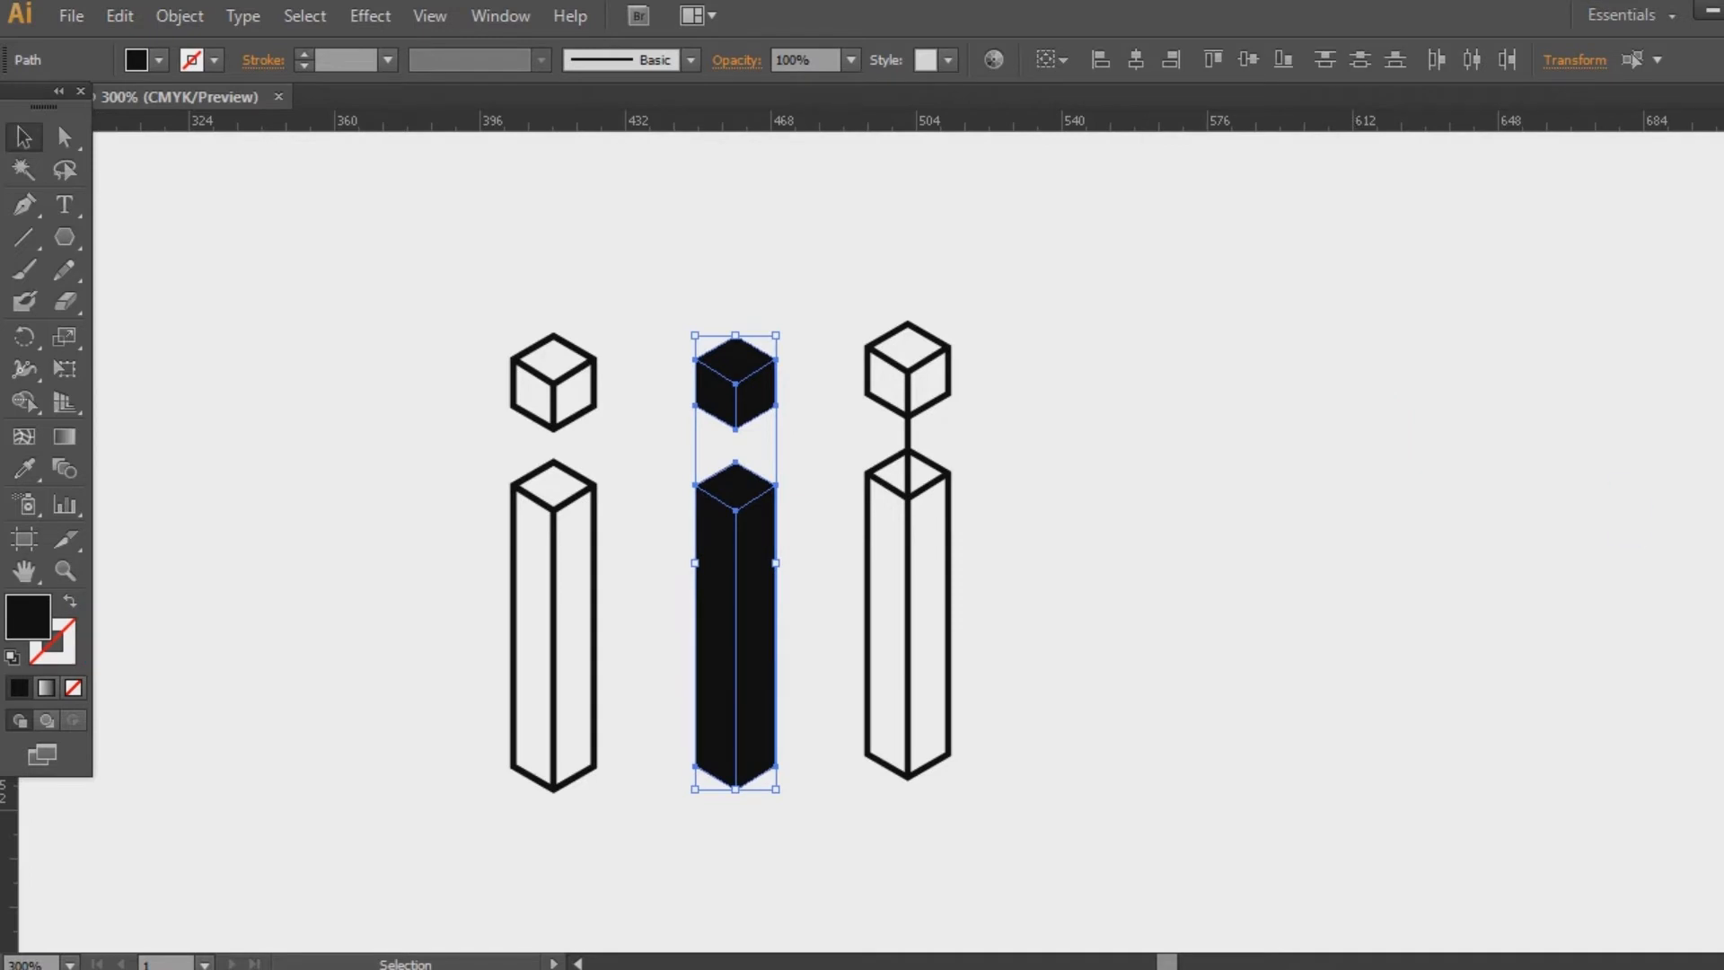
Add vertical guides through the first letter's centre and through the black letter's centre, left edge and right edge
left_click_drag(11, 830, 760, 534)
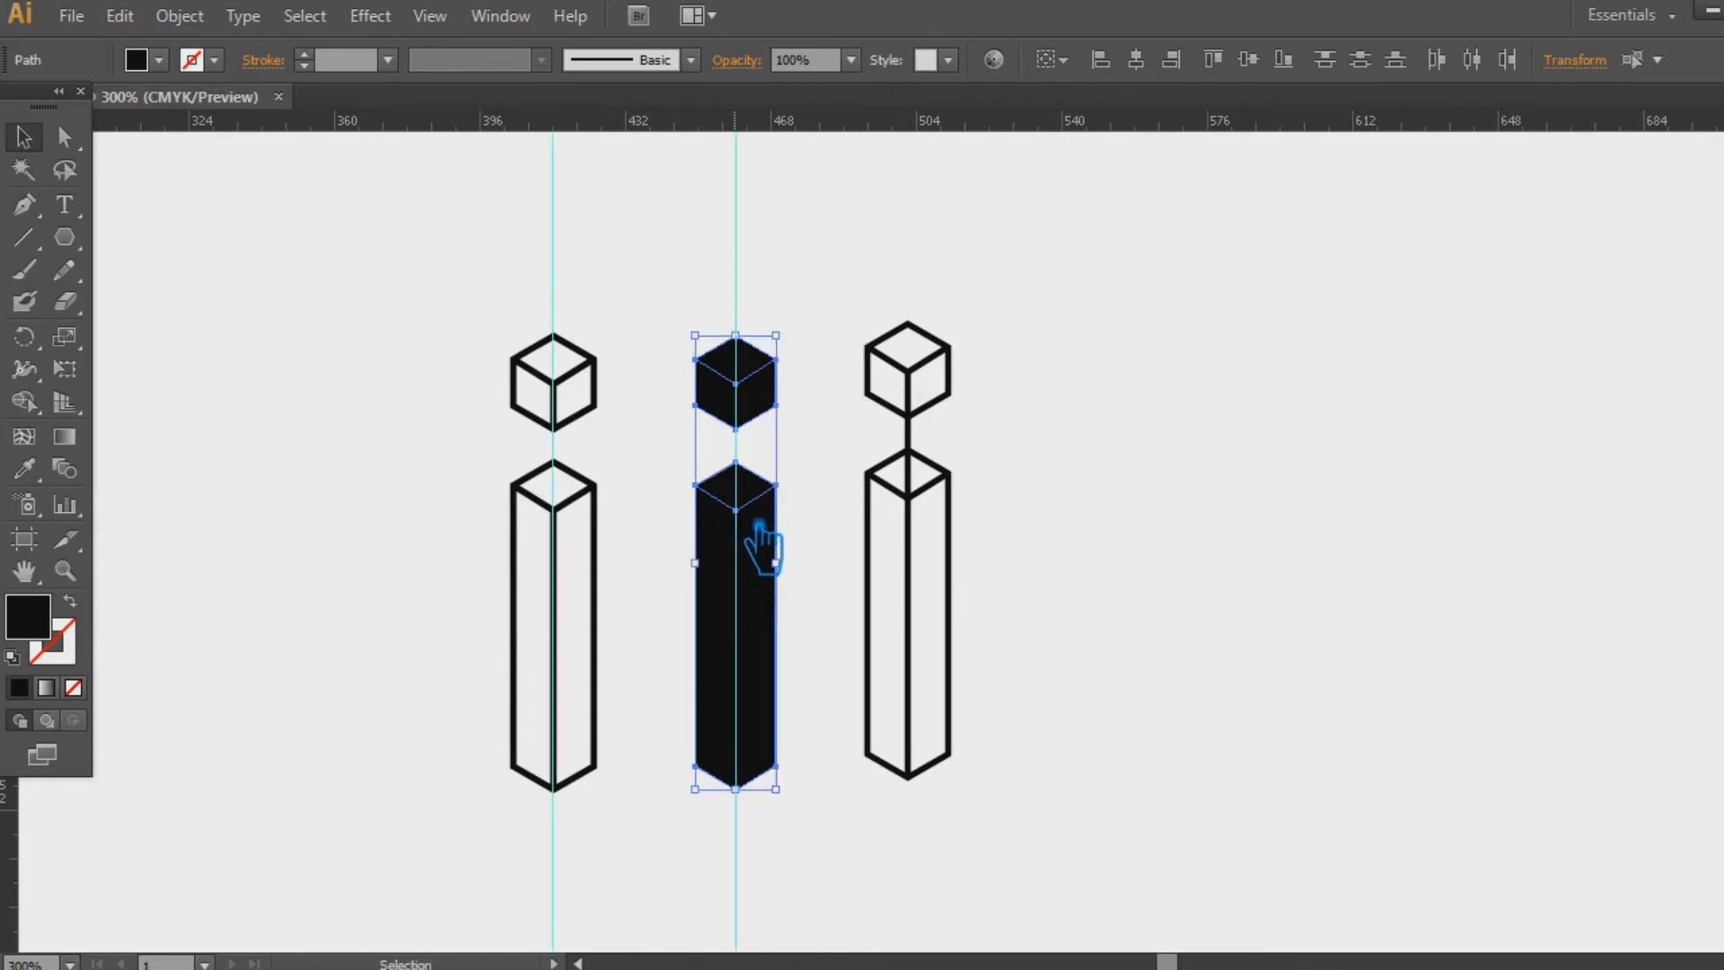
left_click_drag(499, 595, 731, 384)
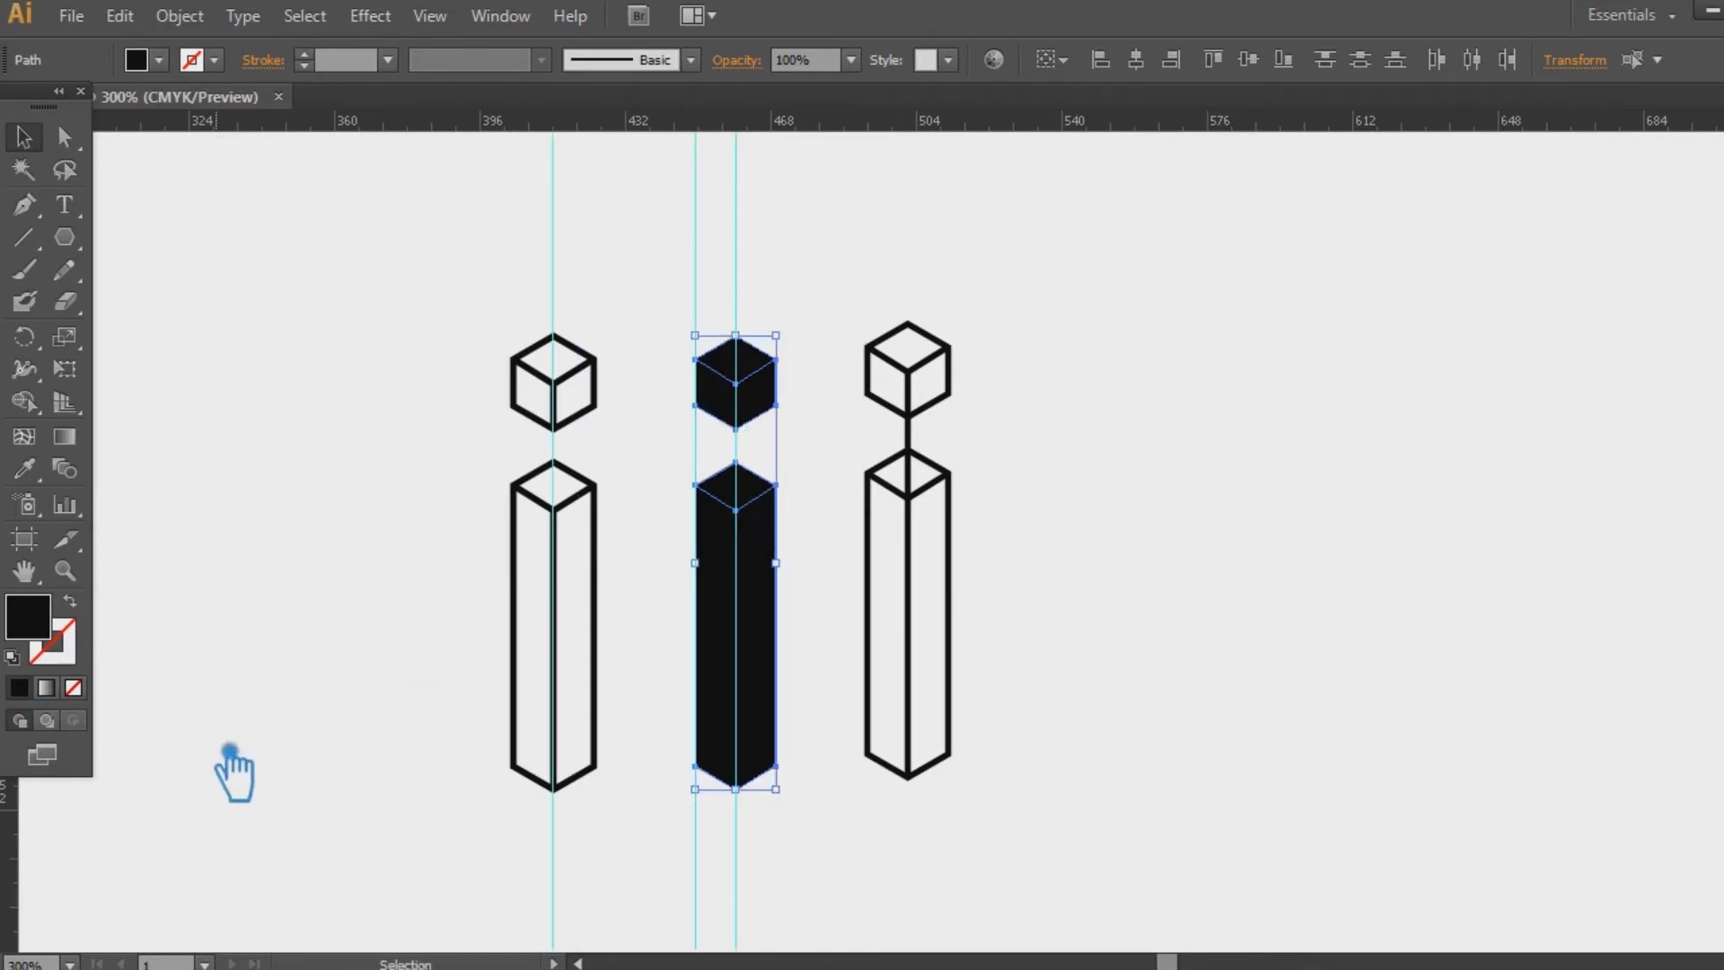
left_click_drag(10, 828, 797, 400)
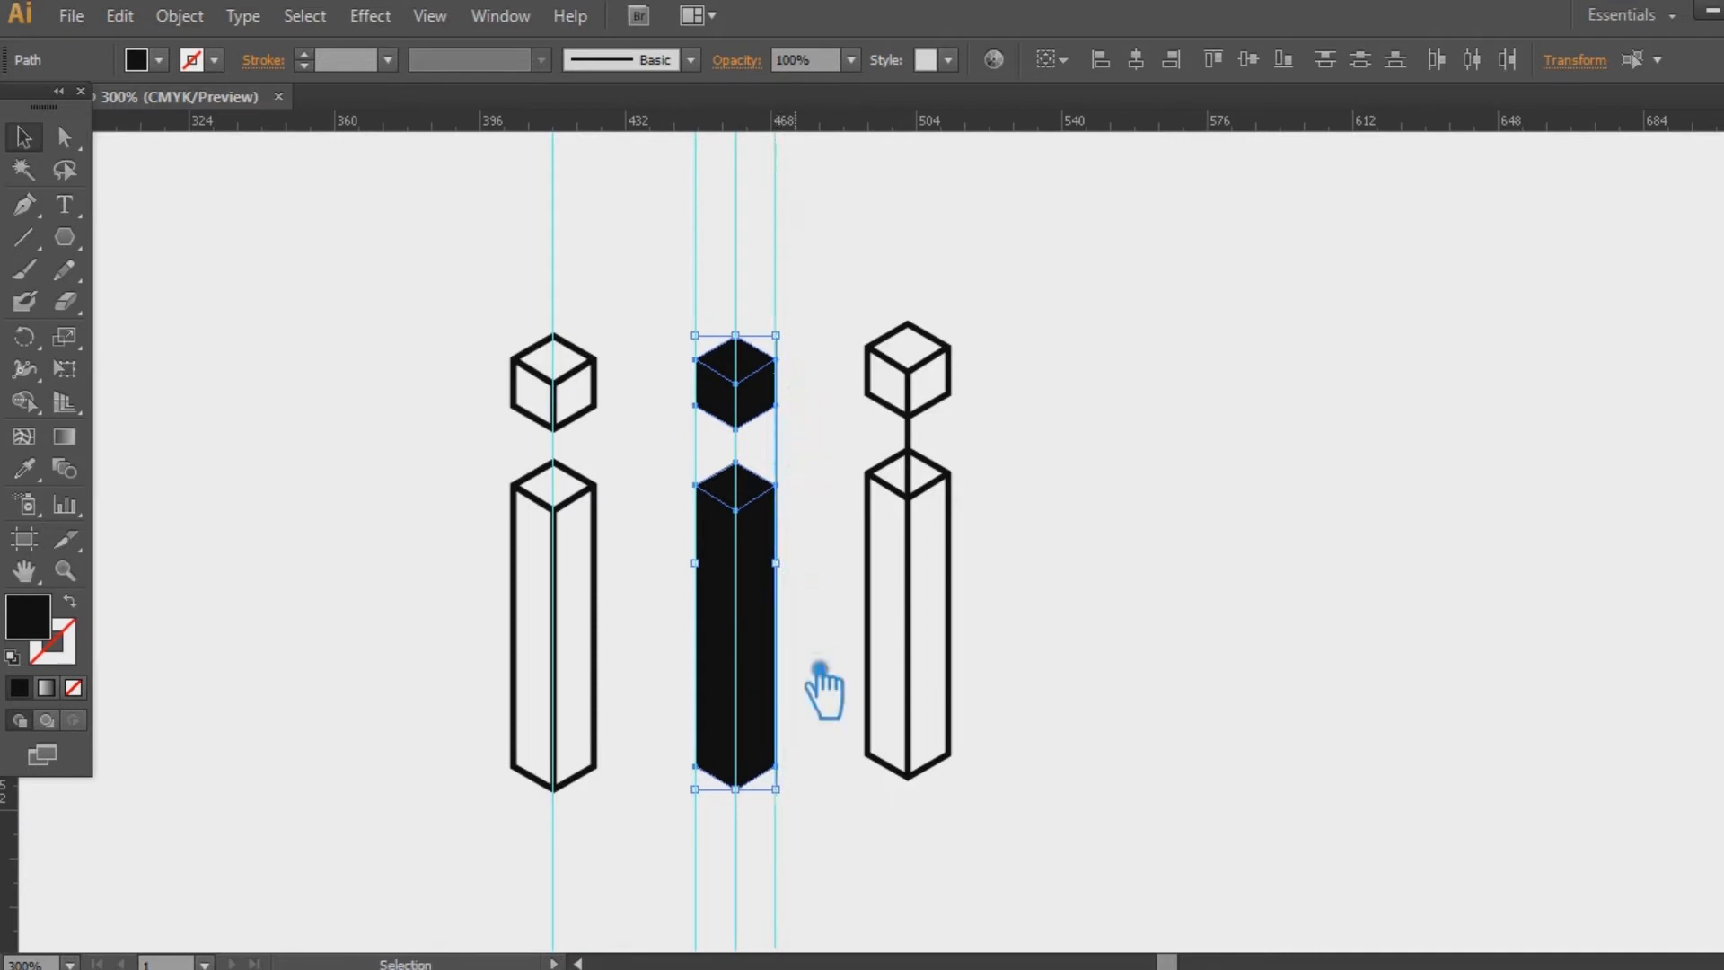
left_click(840, 839)
left_click_drag(816, 832, 631, 263)
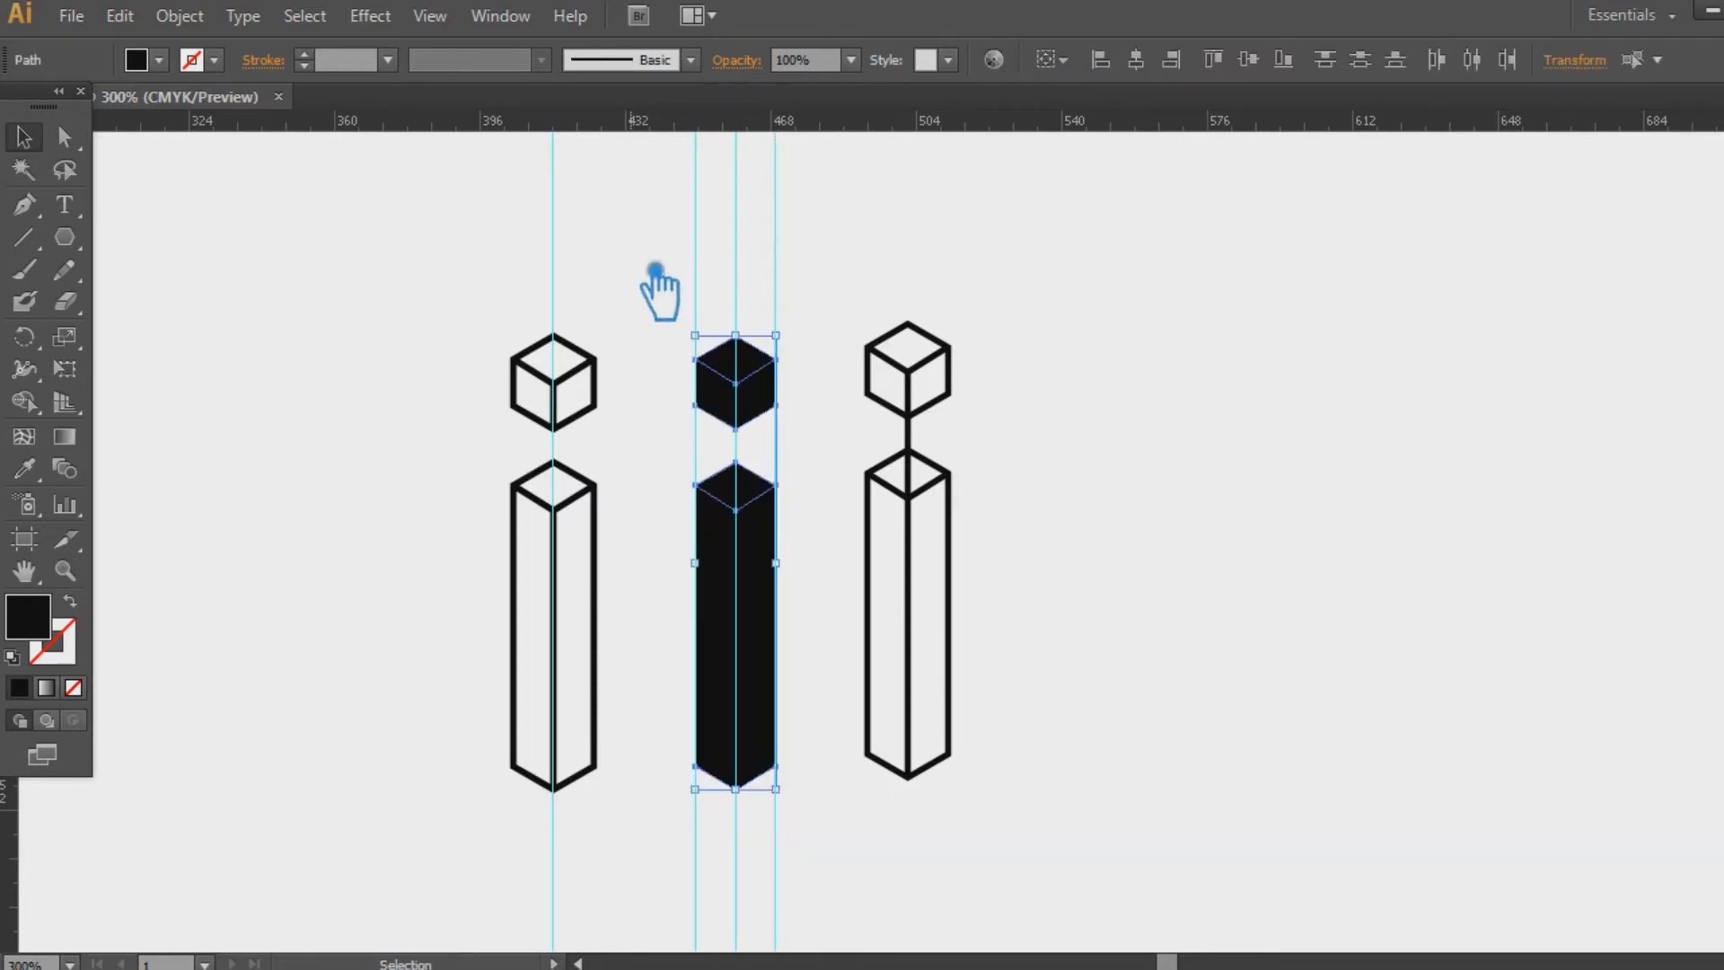
left_click(627, 275)
Draw a vertical line without fill or stroke along the black letter's centre and extend it beyond both ends
left_click(23, 237)
left_click(73, 688)
mouse_move(735, 336)
left_mouse_down()
mouse_move(780, 481)
mouse_move(764, 806)
left_mouse_up()
left_click(23, 138)
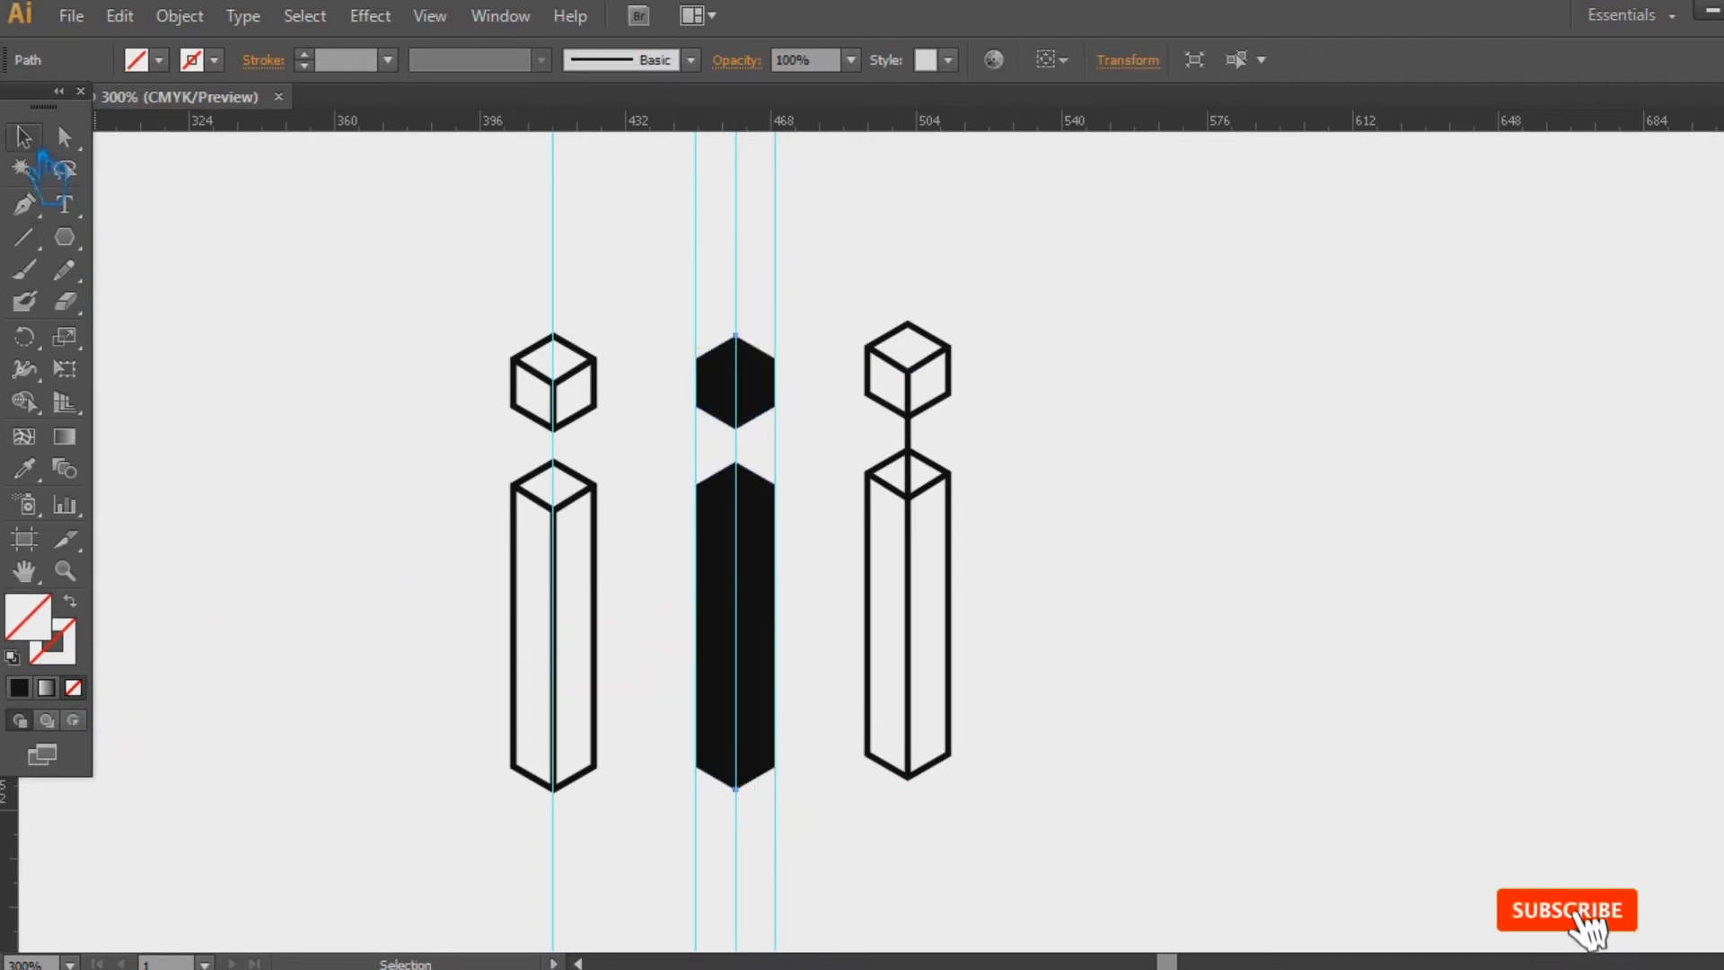
left_click_drag(746, 337, 784, 266)
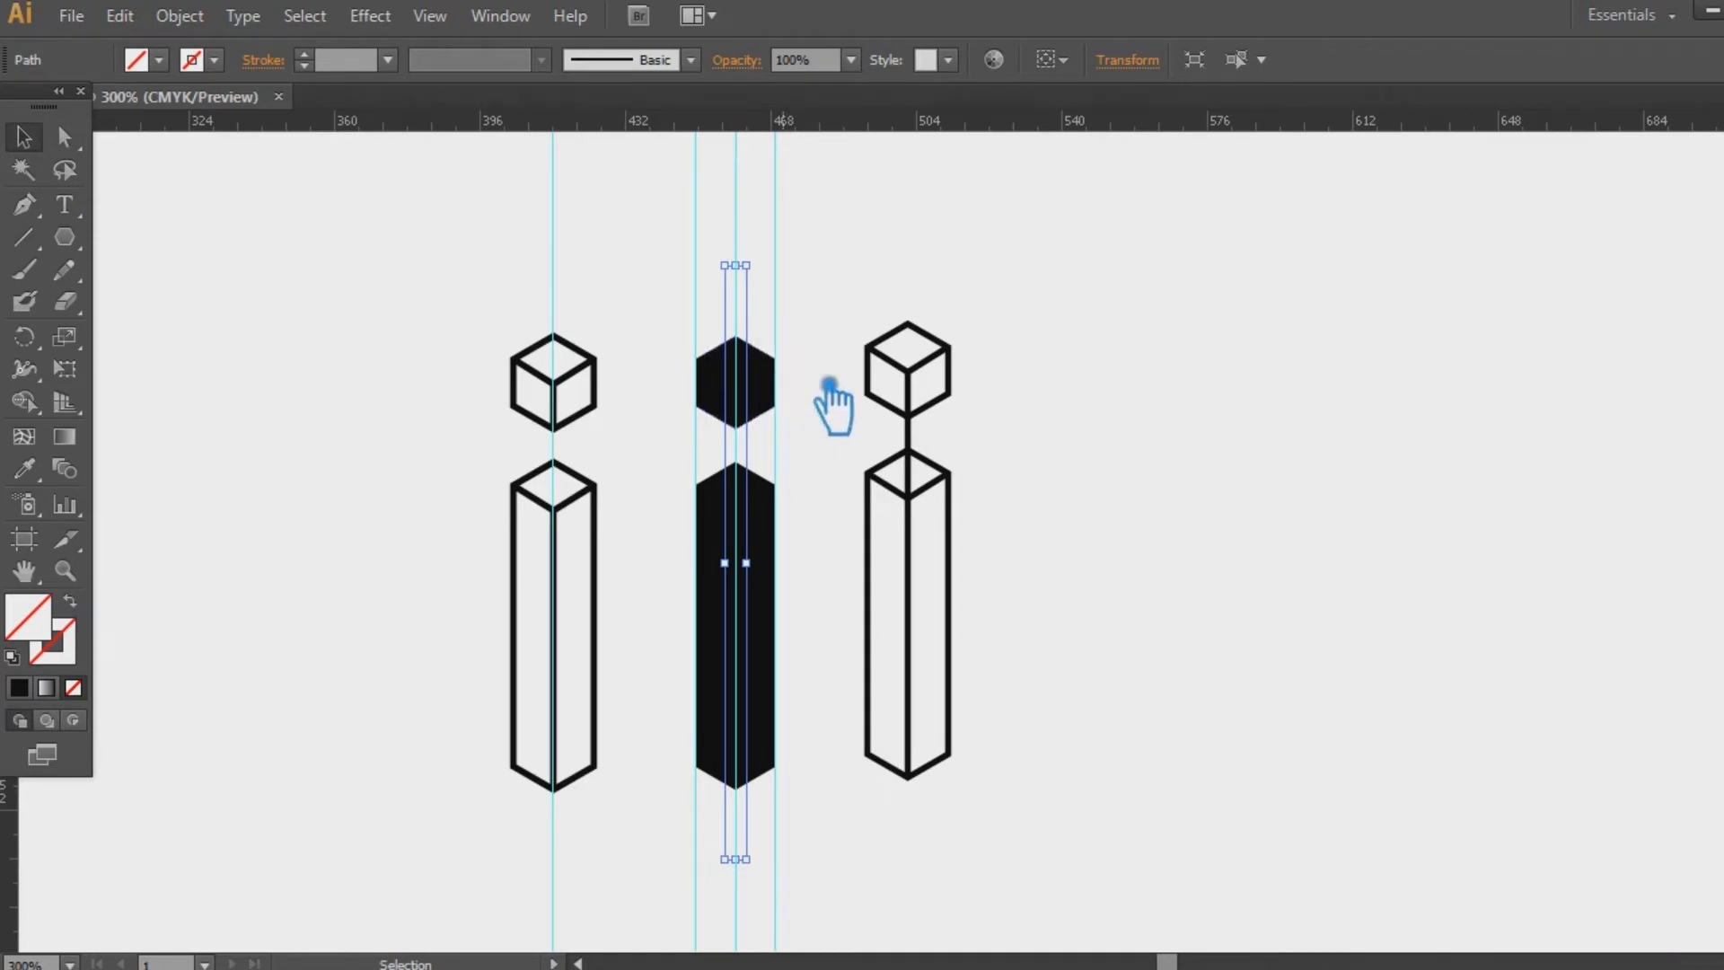
Divide the black letter and its centre line with Pathfinder and ungroup the resulting pieces
left_click_drag(819, 808, 700, 306)
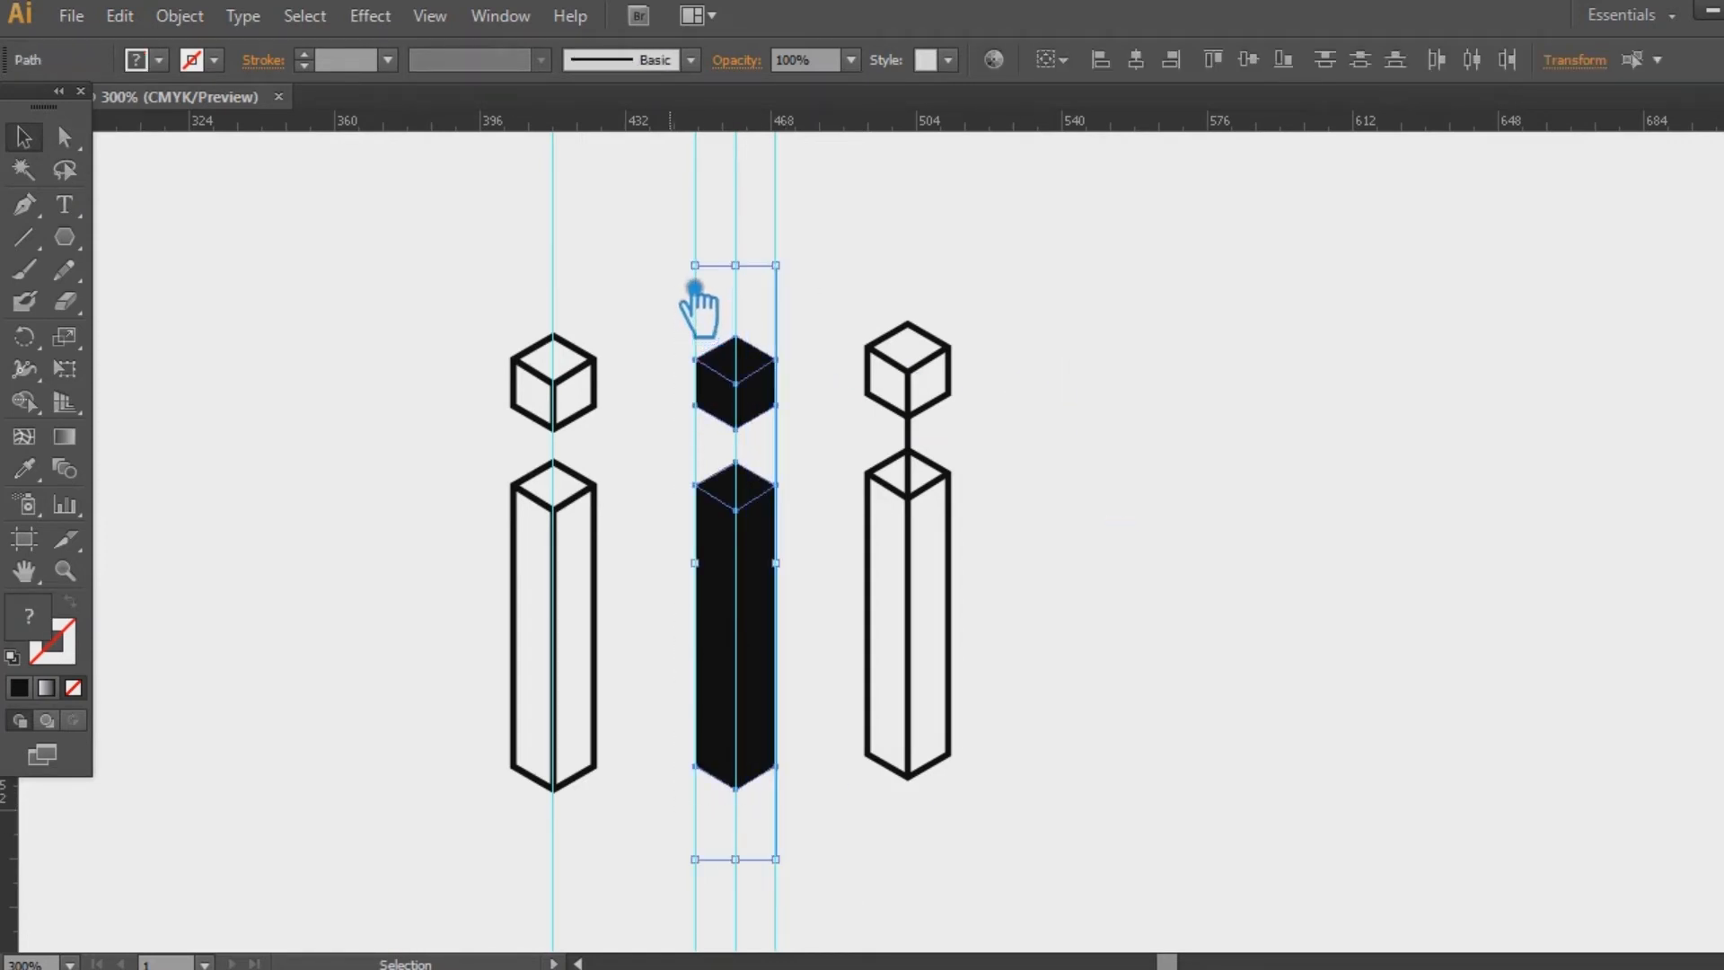
key("shift+ctrl+F9")
left_click(1531, 779)
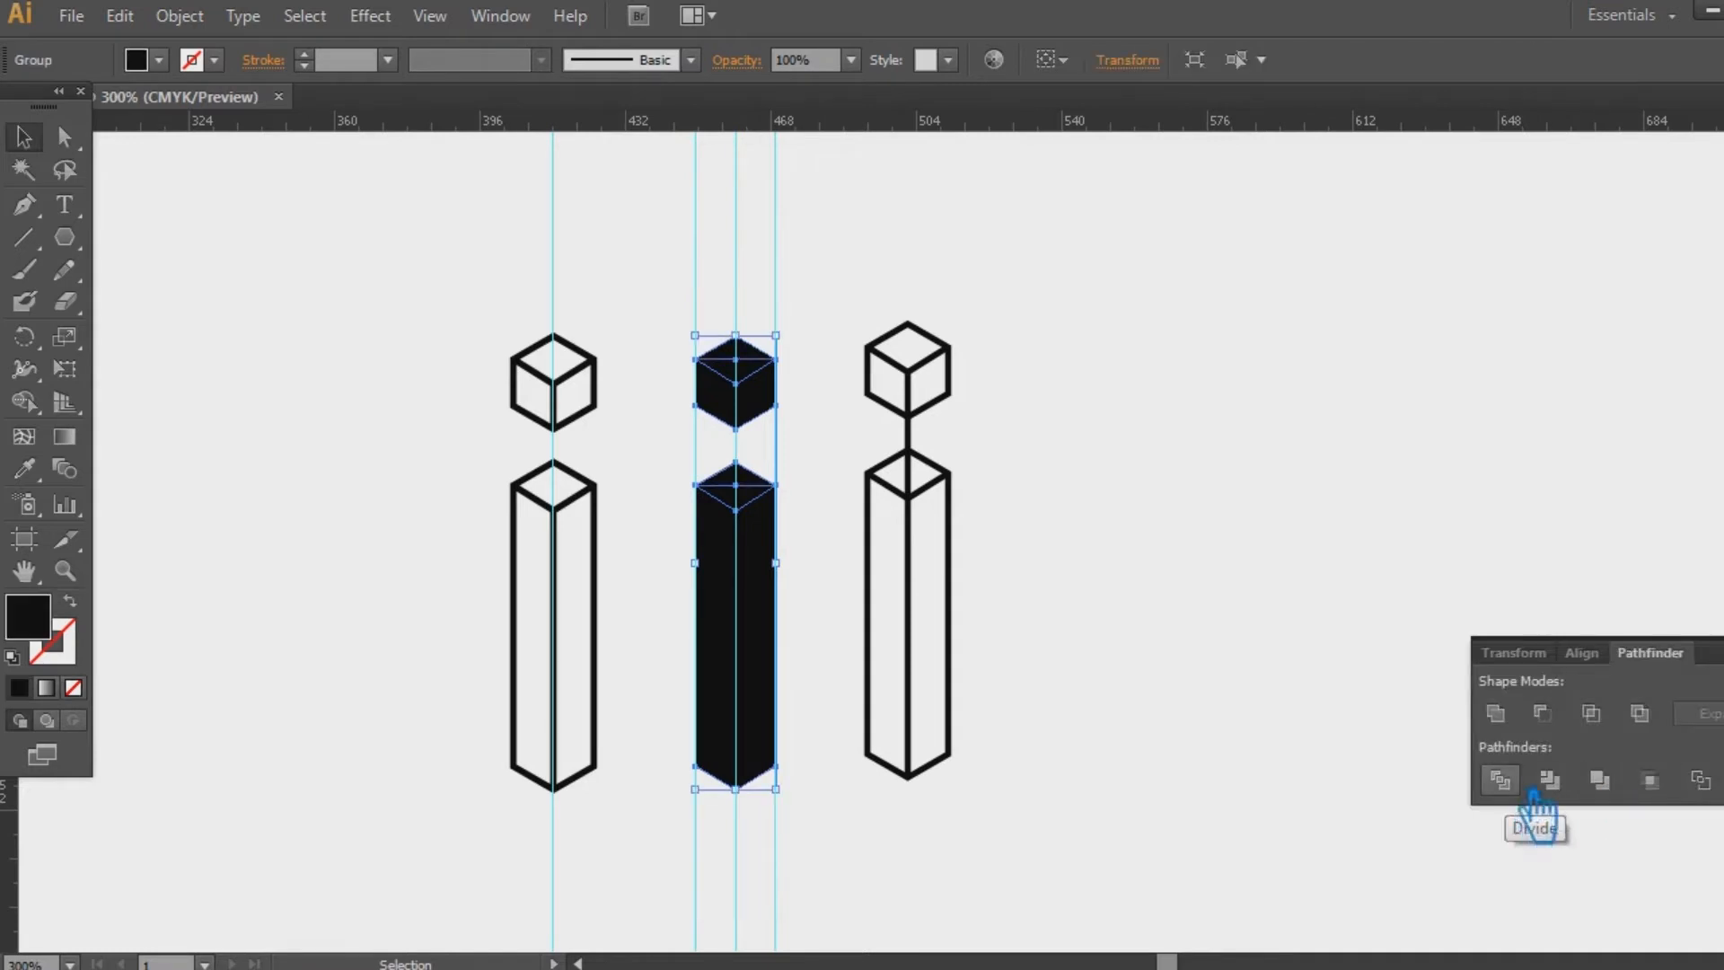
left_click(849, 693)
left_click(801, 589)
Fill the prism's right face with the second green swatch of the palette using the Eyedropper
left_click(779, 575)
double_click(55, 636)
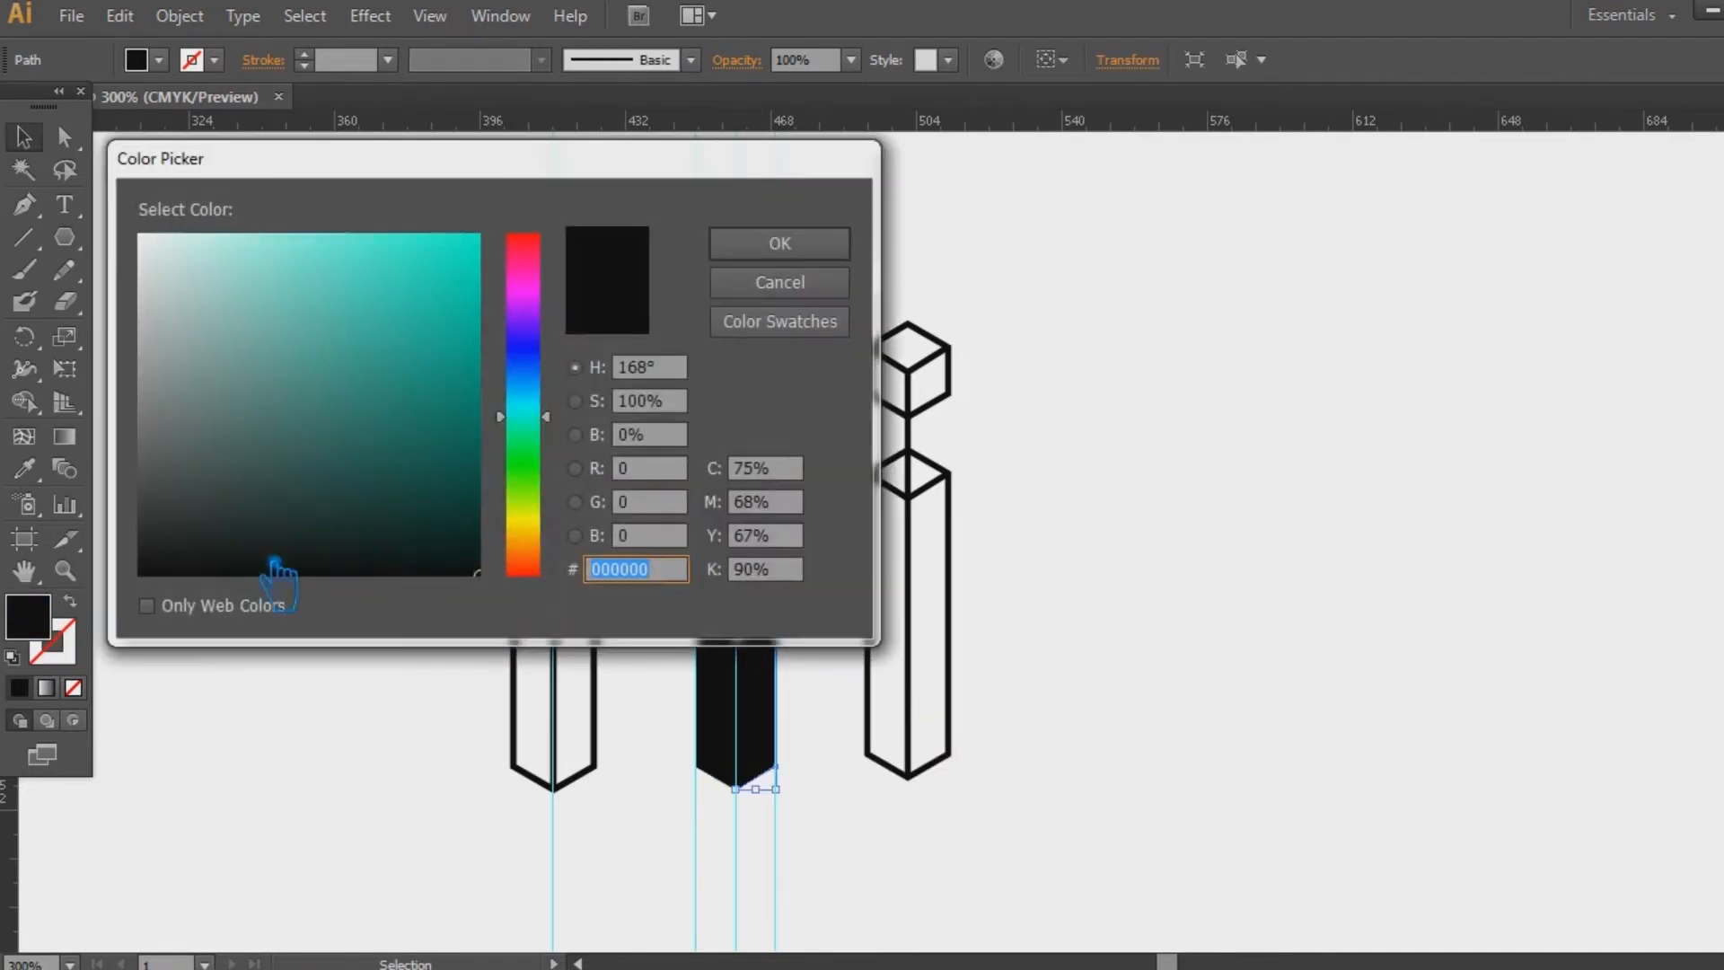
left_click(777, 283)
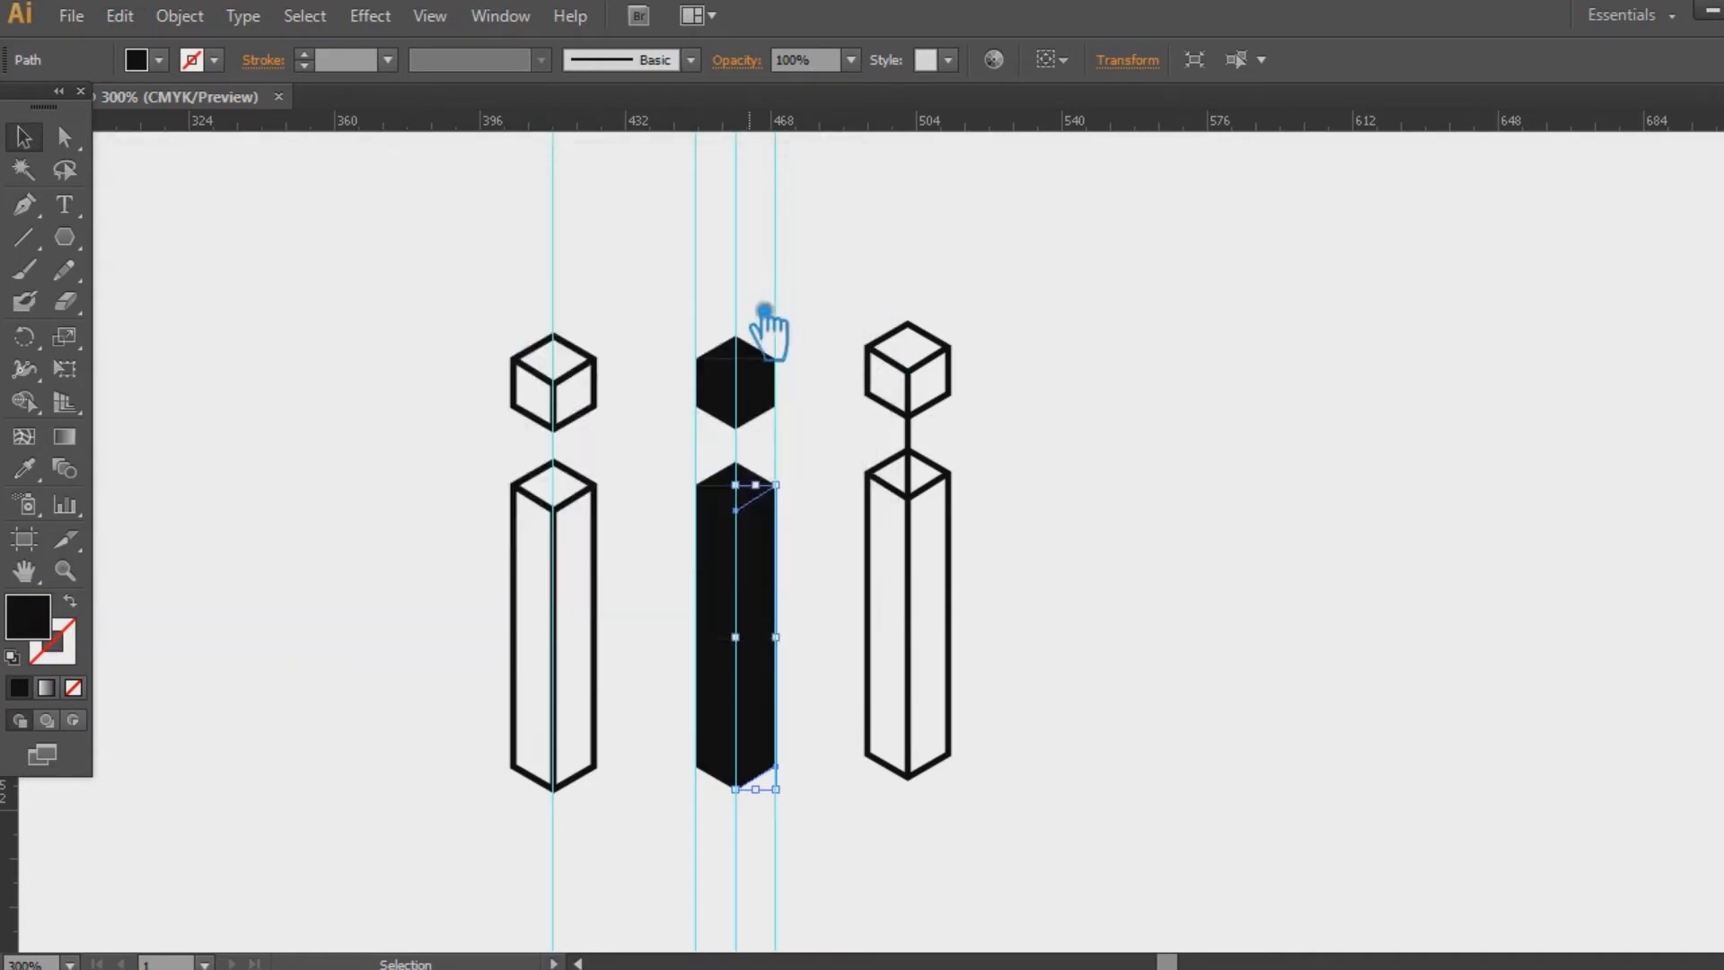
left_click_drag(768, 295, 1215, 324)
left_click(24, 470)
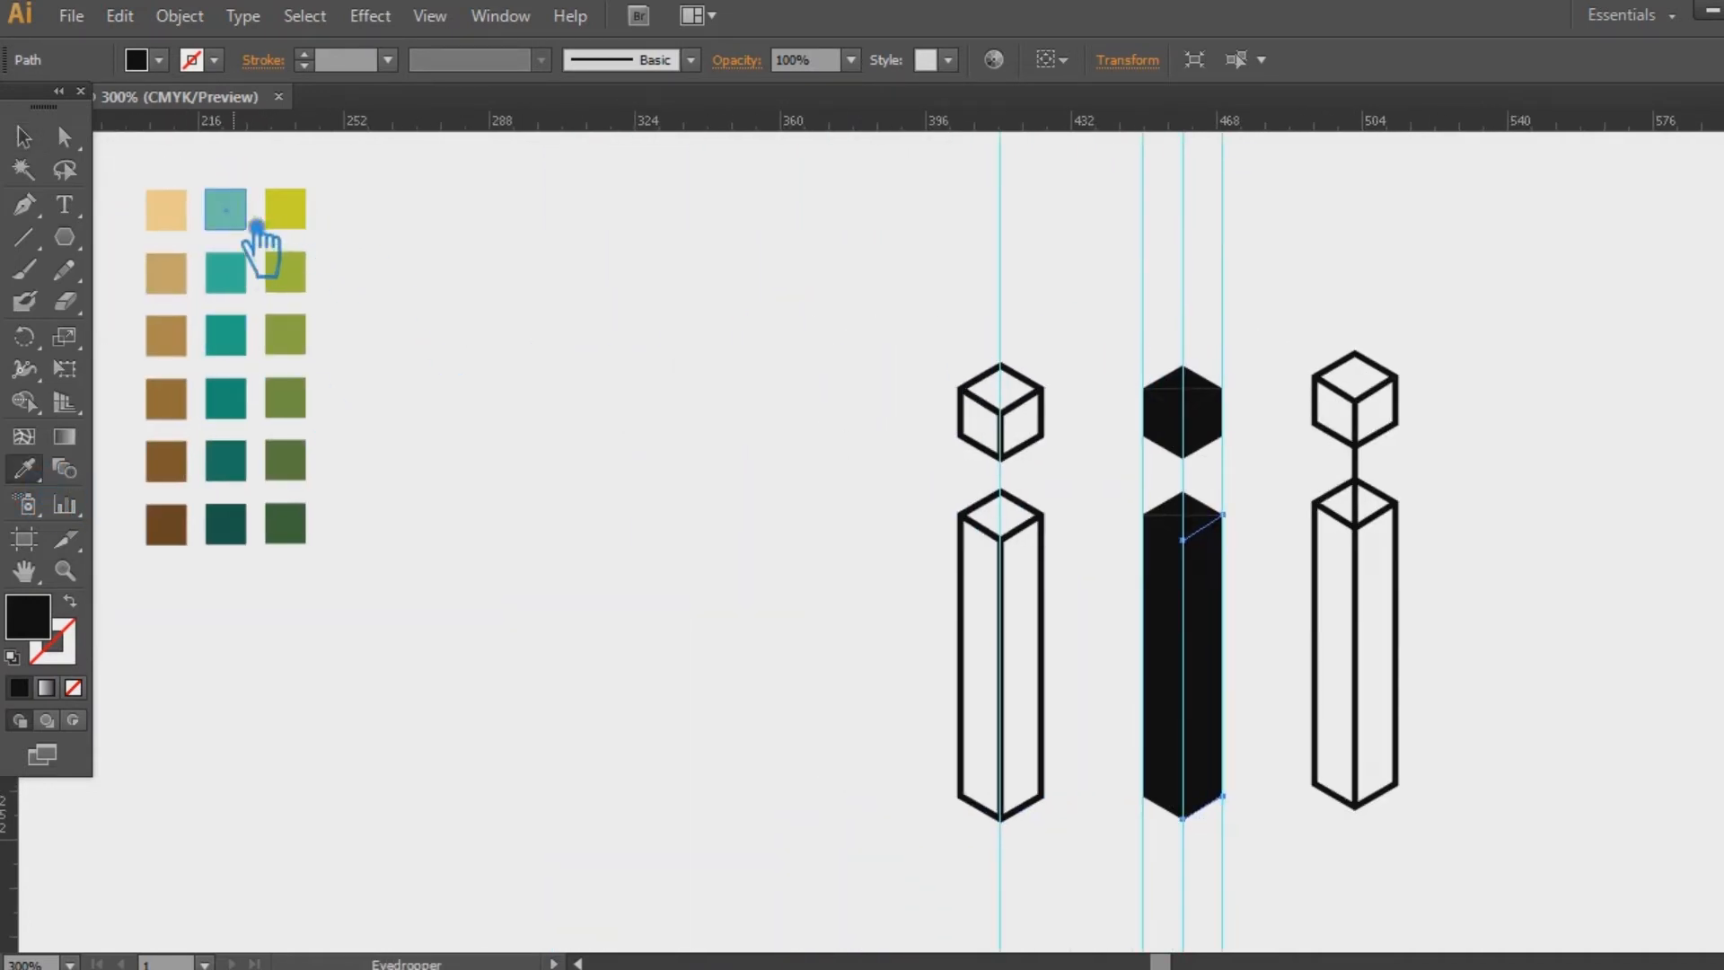
left_click(291, 218)
left_click(286, 272)
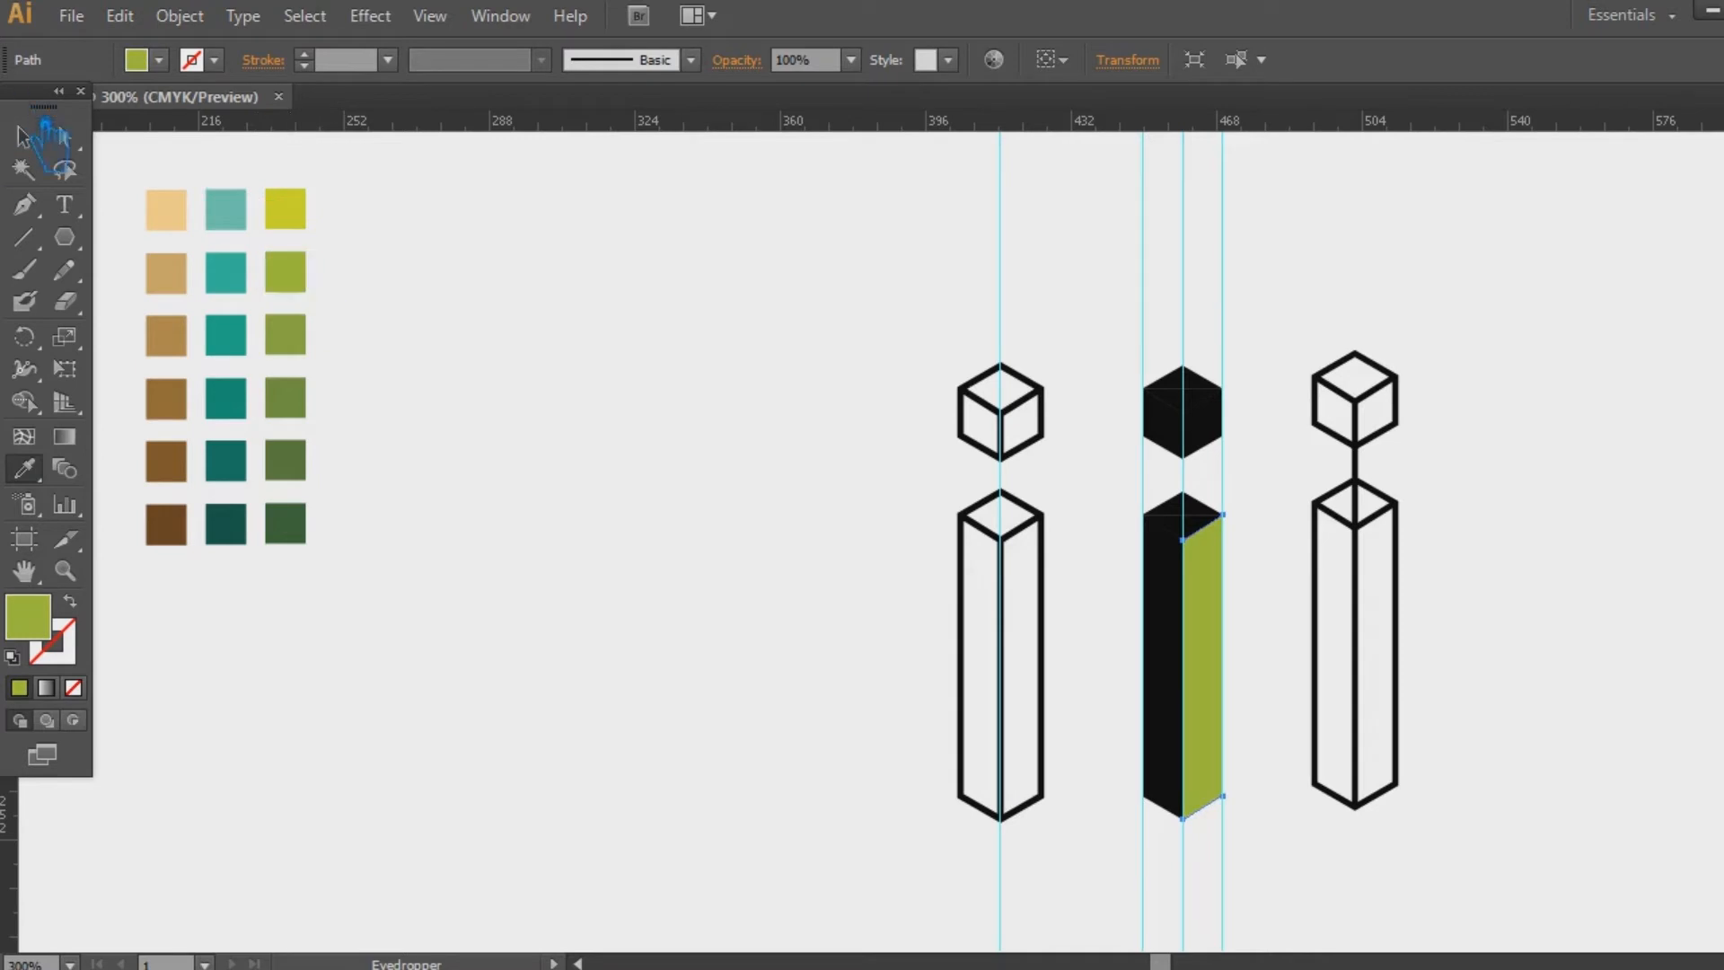
Fill the prism's left face with the fourth green swatch of the palette
left_click(1163, 669, "ctrl")
left_click(287, 346)
left_click(287, 405)
left_click(23, 137)
left_click(1212, 536)
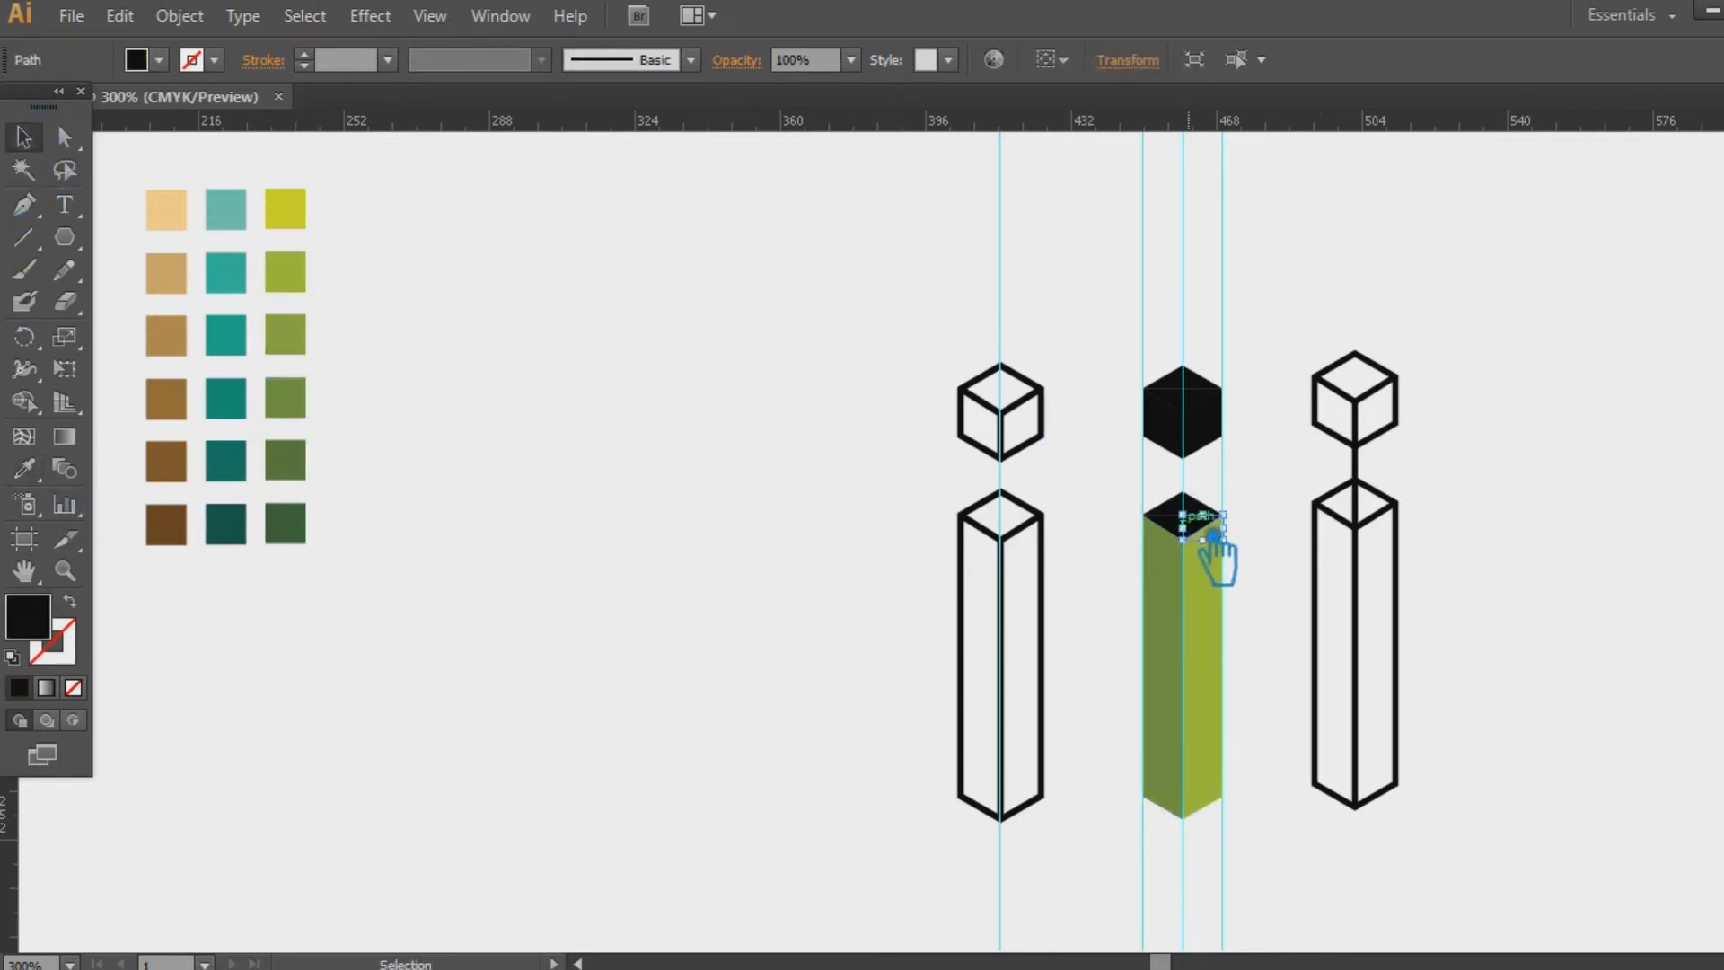
left_click(1308, 514)
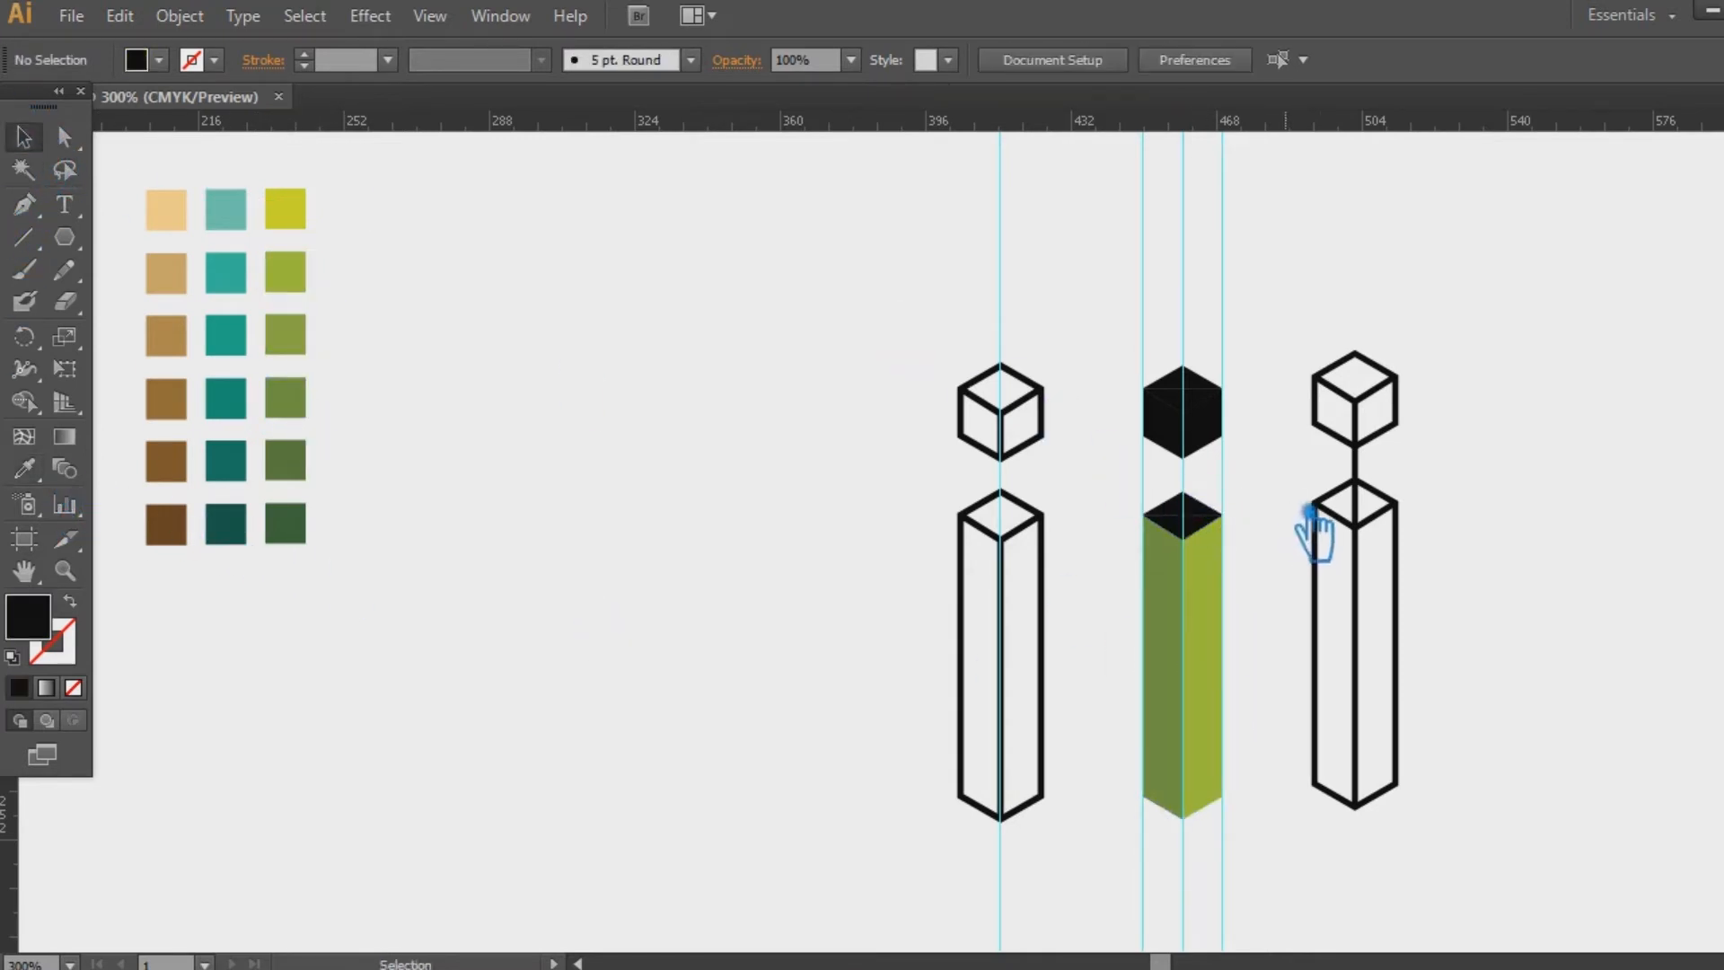
Fill the cube's right and left faces with the colours sampled from the prism's matching faces
left_click(1184, 440)
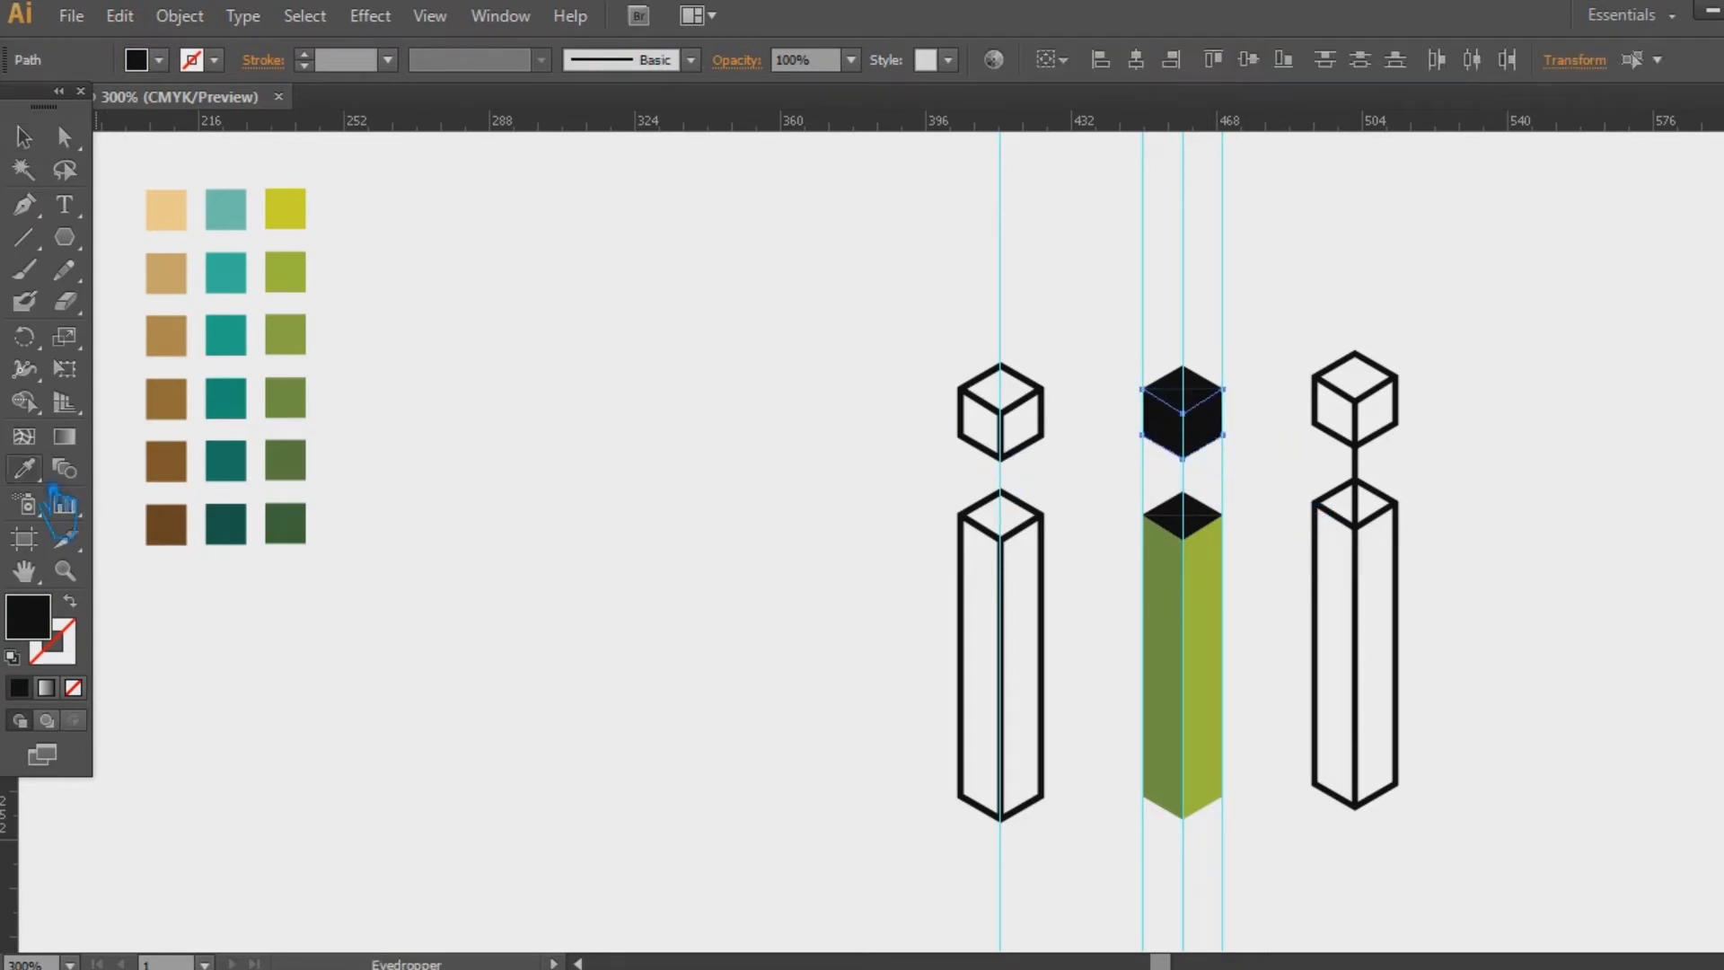
left_click(1208, 620)
left_click(65, 137)
left_click(1409, 527)
left_click(1185, 451)
key("i")
left_click(1163, 629)
key("v")
left_click(802, 270)
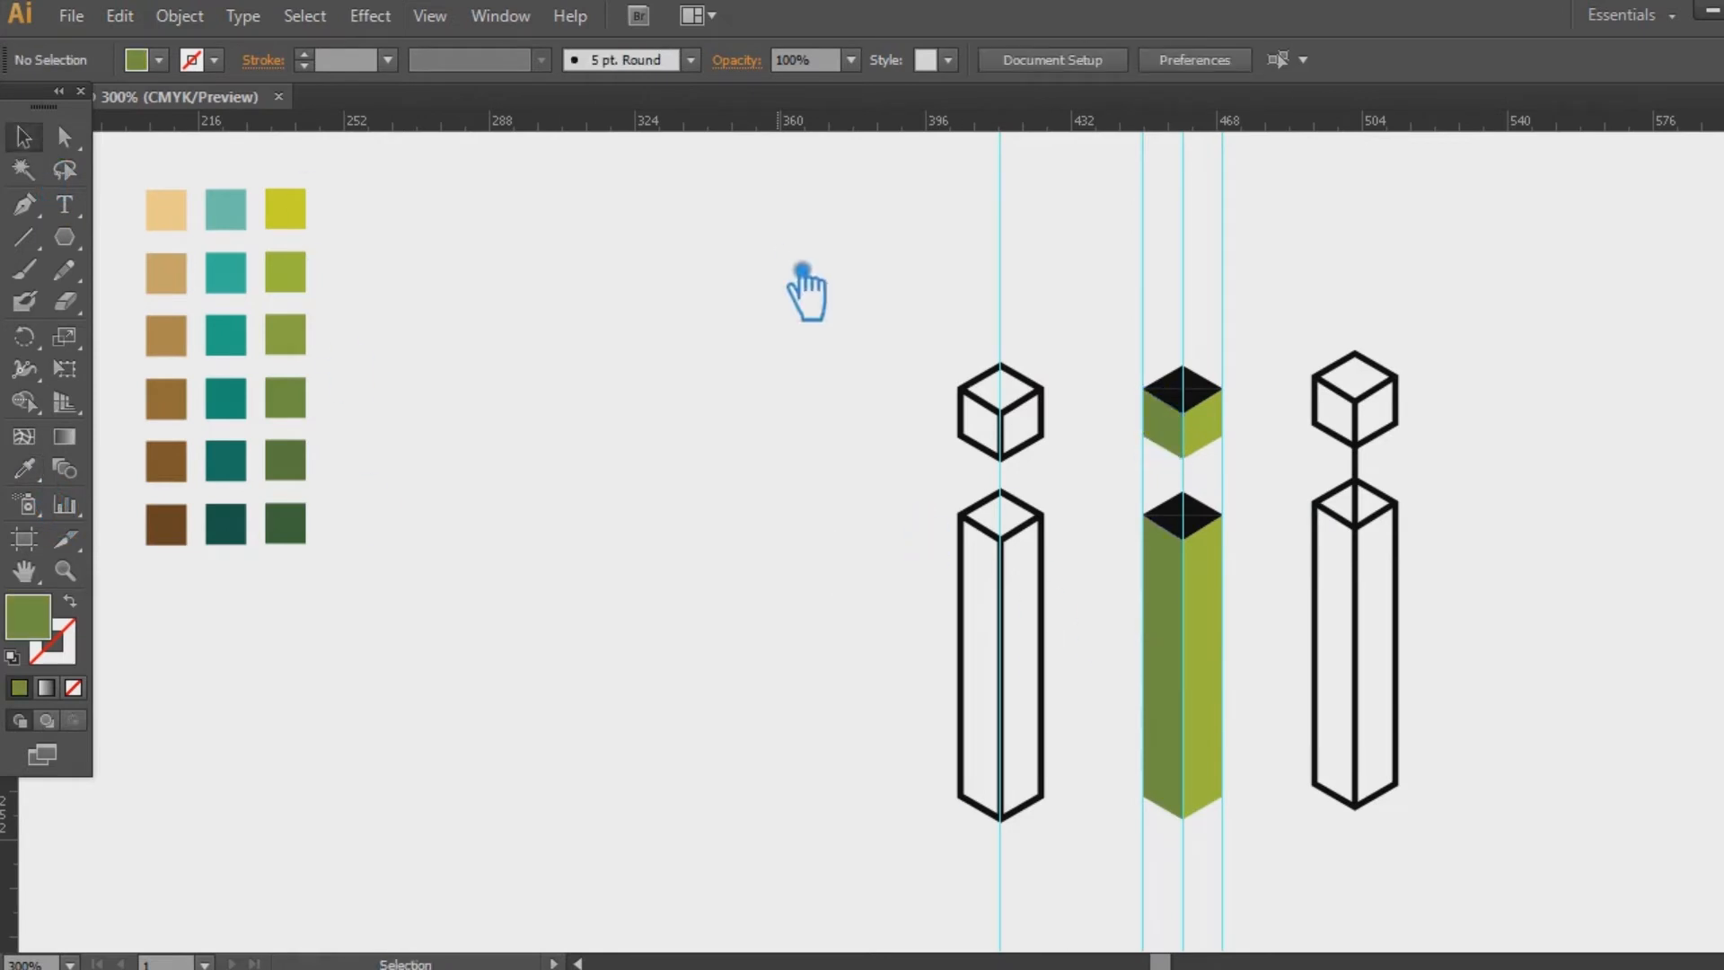
Fill the back-left piece of the cube's top face with the lightest yellow-green swatch
left_click(1173, 384)
left_click(1113, 359)
left_click_drag(1101, 328, 1114, 405)
left_click(1190, 456)
key("i")
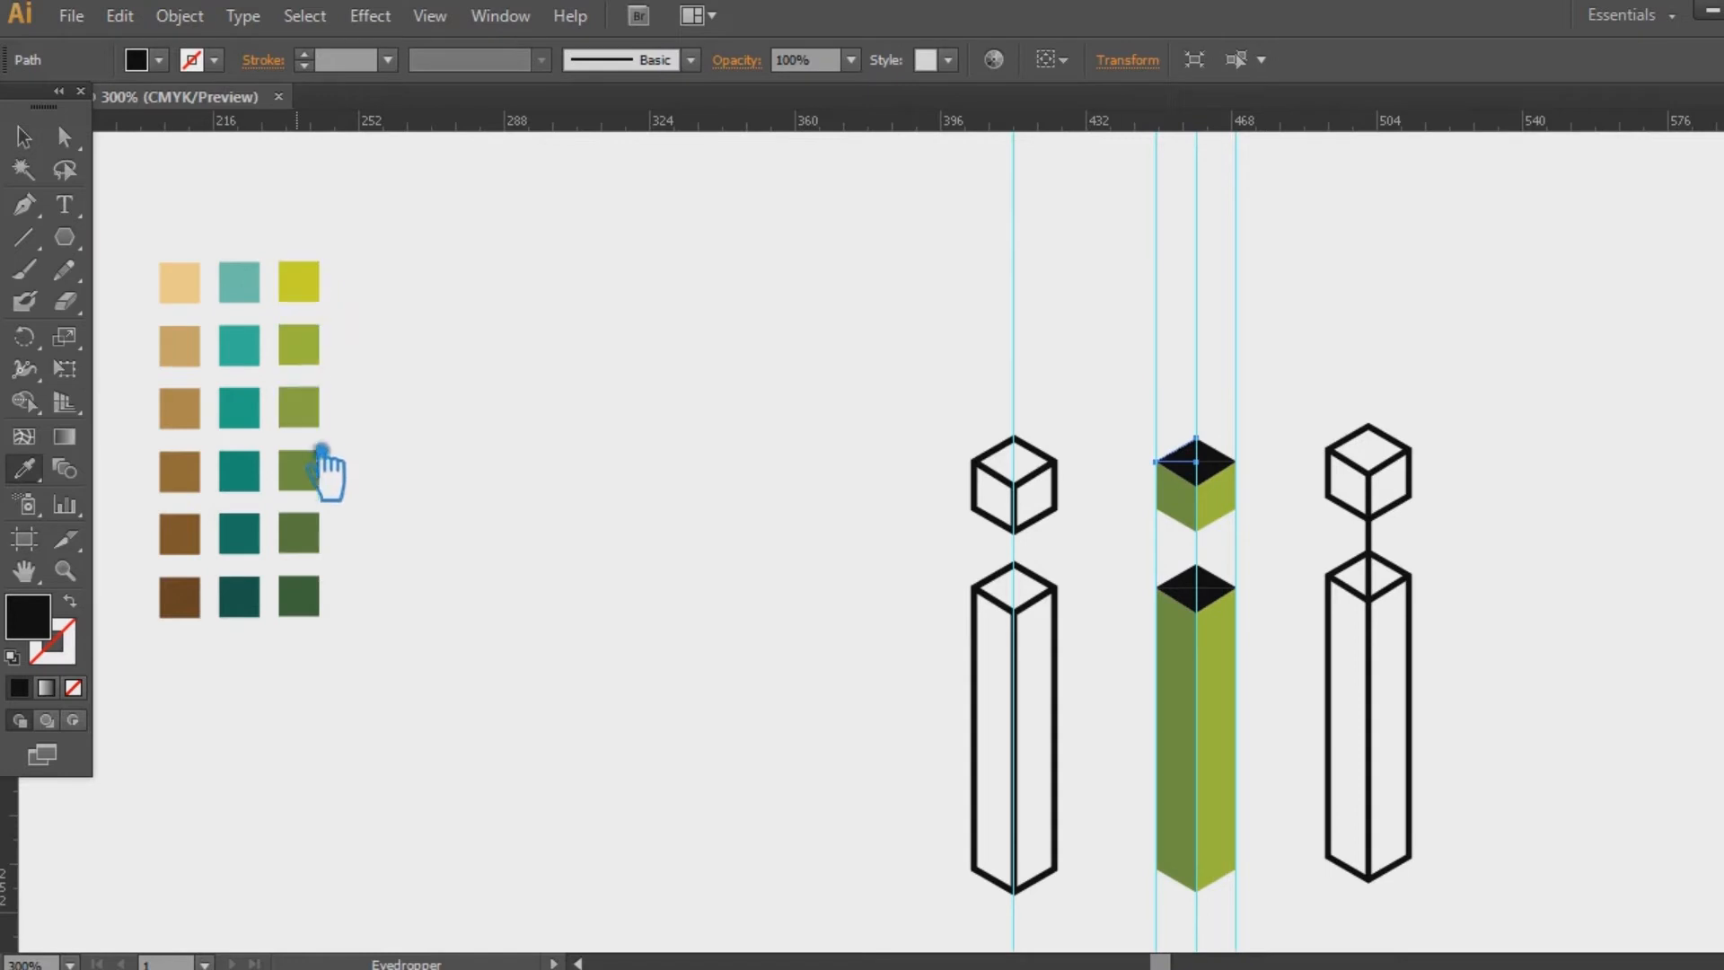
left_click(304, 283)
key("v")
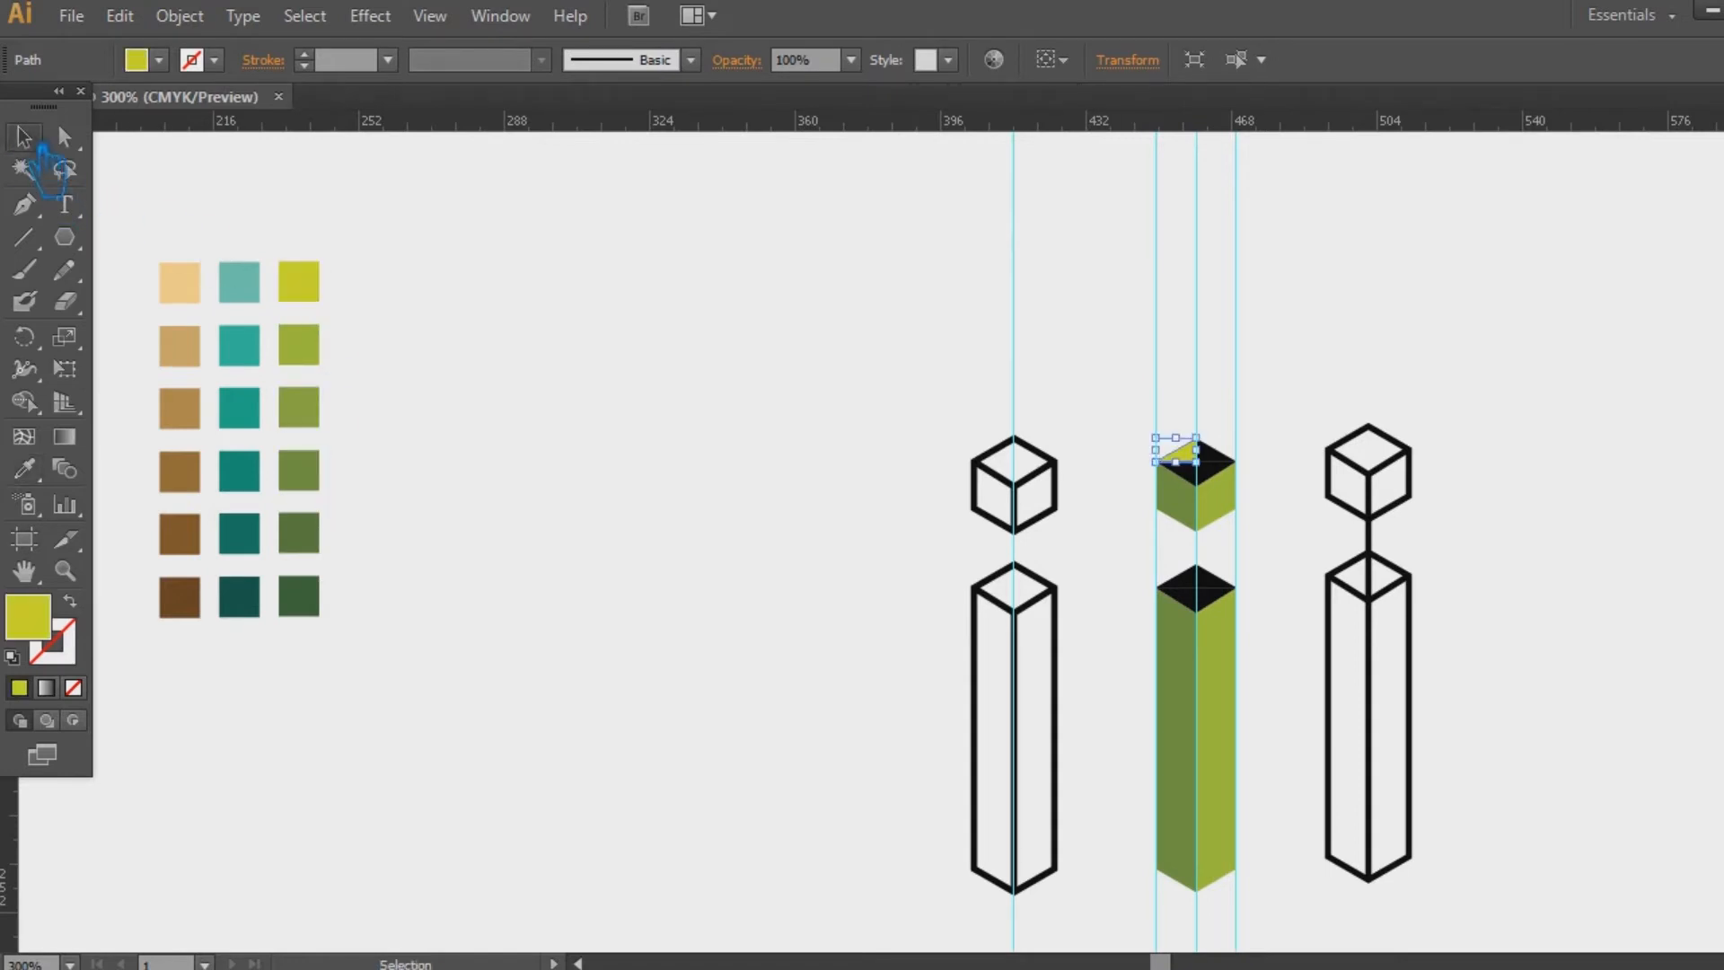
Fill the cube top's back-right piece with the second green swatch and its front-right piece with the third
left_click(1237, 462)
key("i")
left_click(299, 352)
key("v")
left_click(1231, 480)
left_click(299, 407)
key("v")
Fill the front-left piece of the cube's top face with the fourth green swatch
left_click(1158, 415)
left_click(1201, 485)
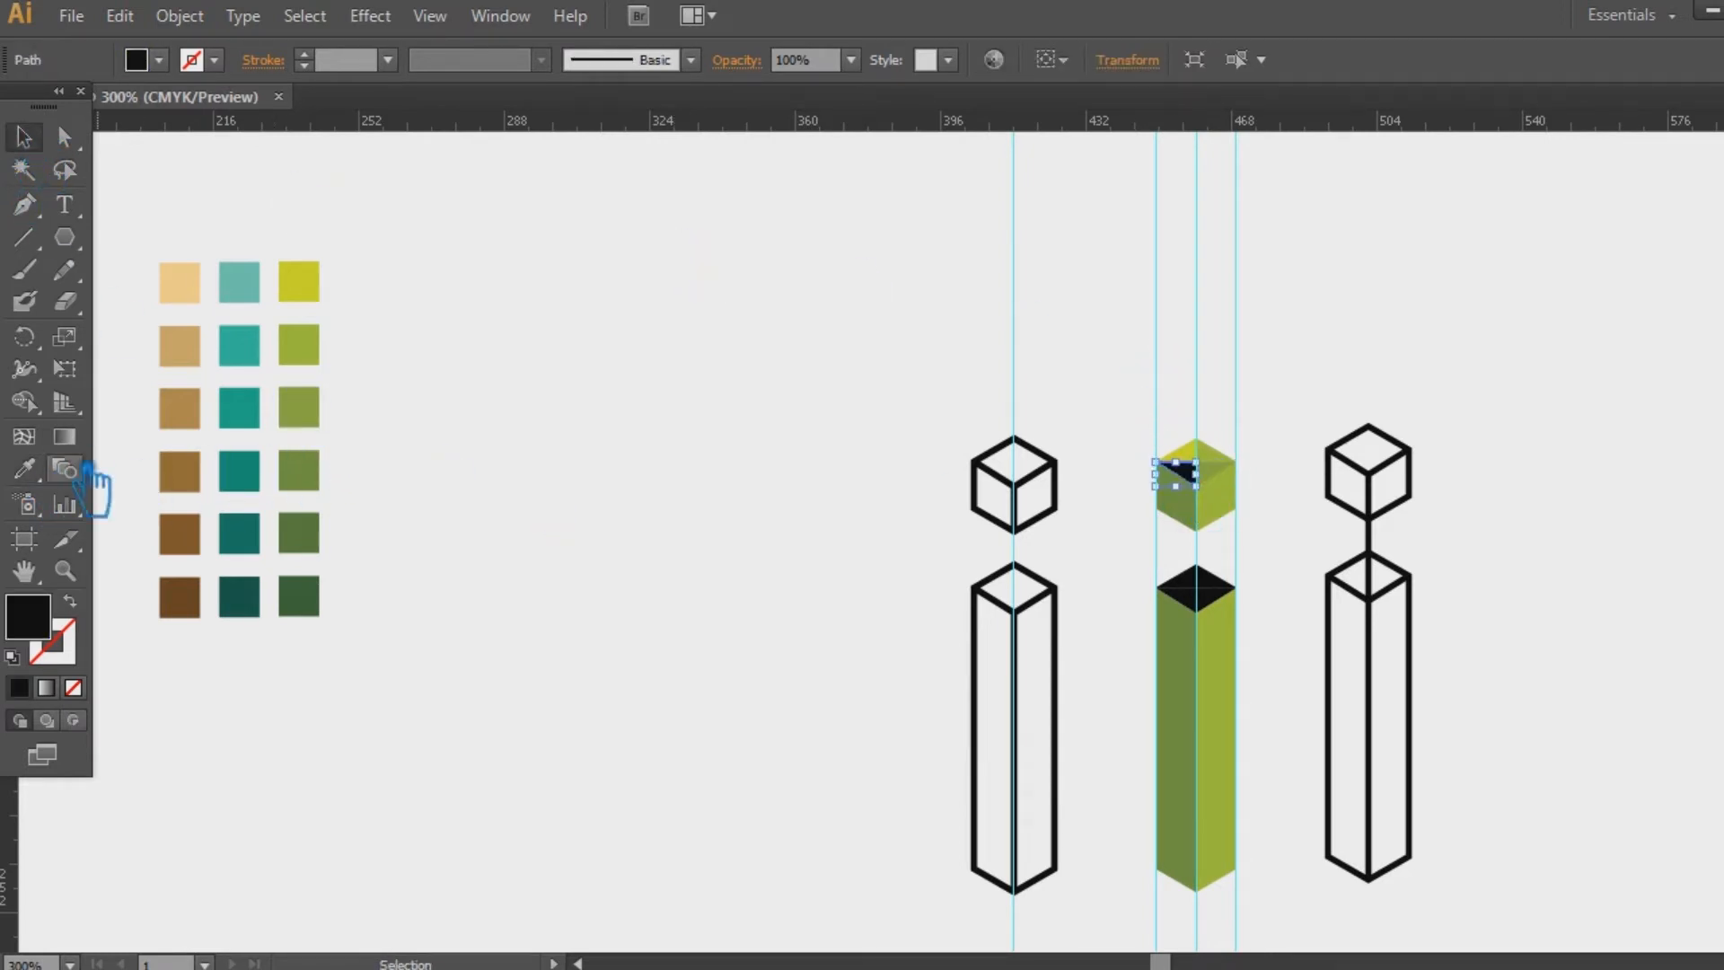
left_click(24, 468)
left_click(315, 485)
left_click(36, 142)
left_click(800, 338)
Try the fifth green swatch on the cube's left face and the darkest green swatch on its right face
left_click(1177, 495)
left_click(40, 479)
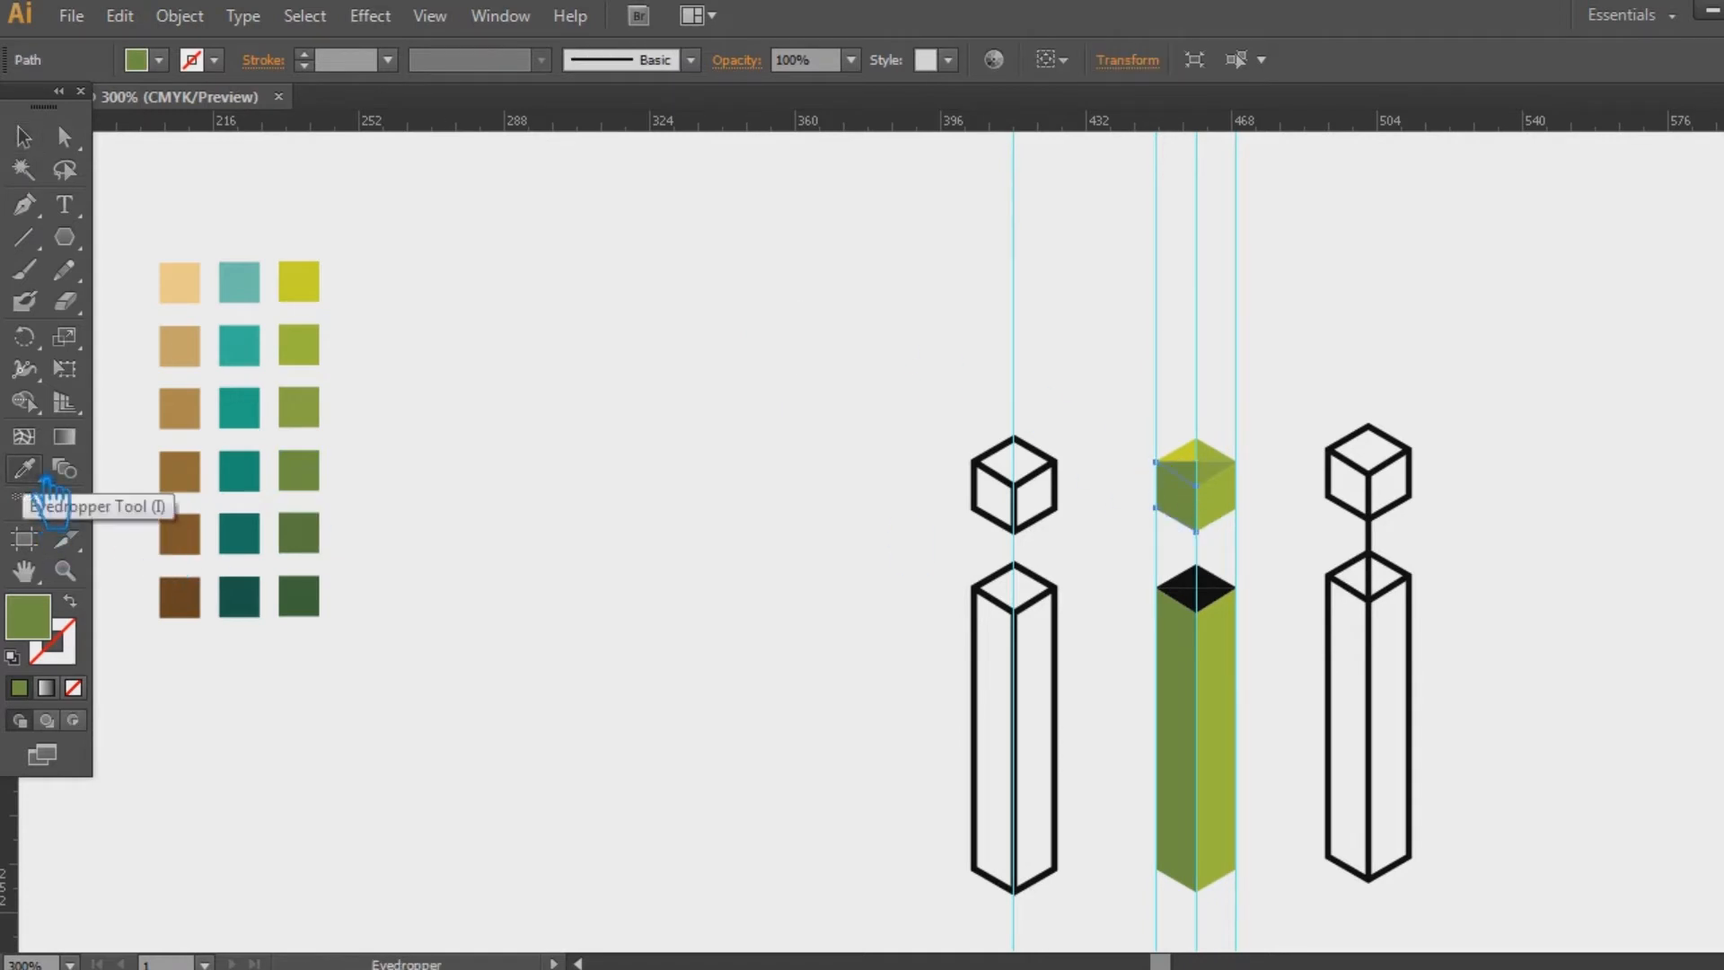
left_click(305, 542)
left_click(27, 139)
left_click(639, 306)
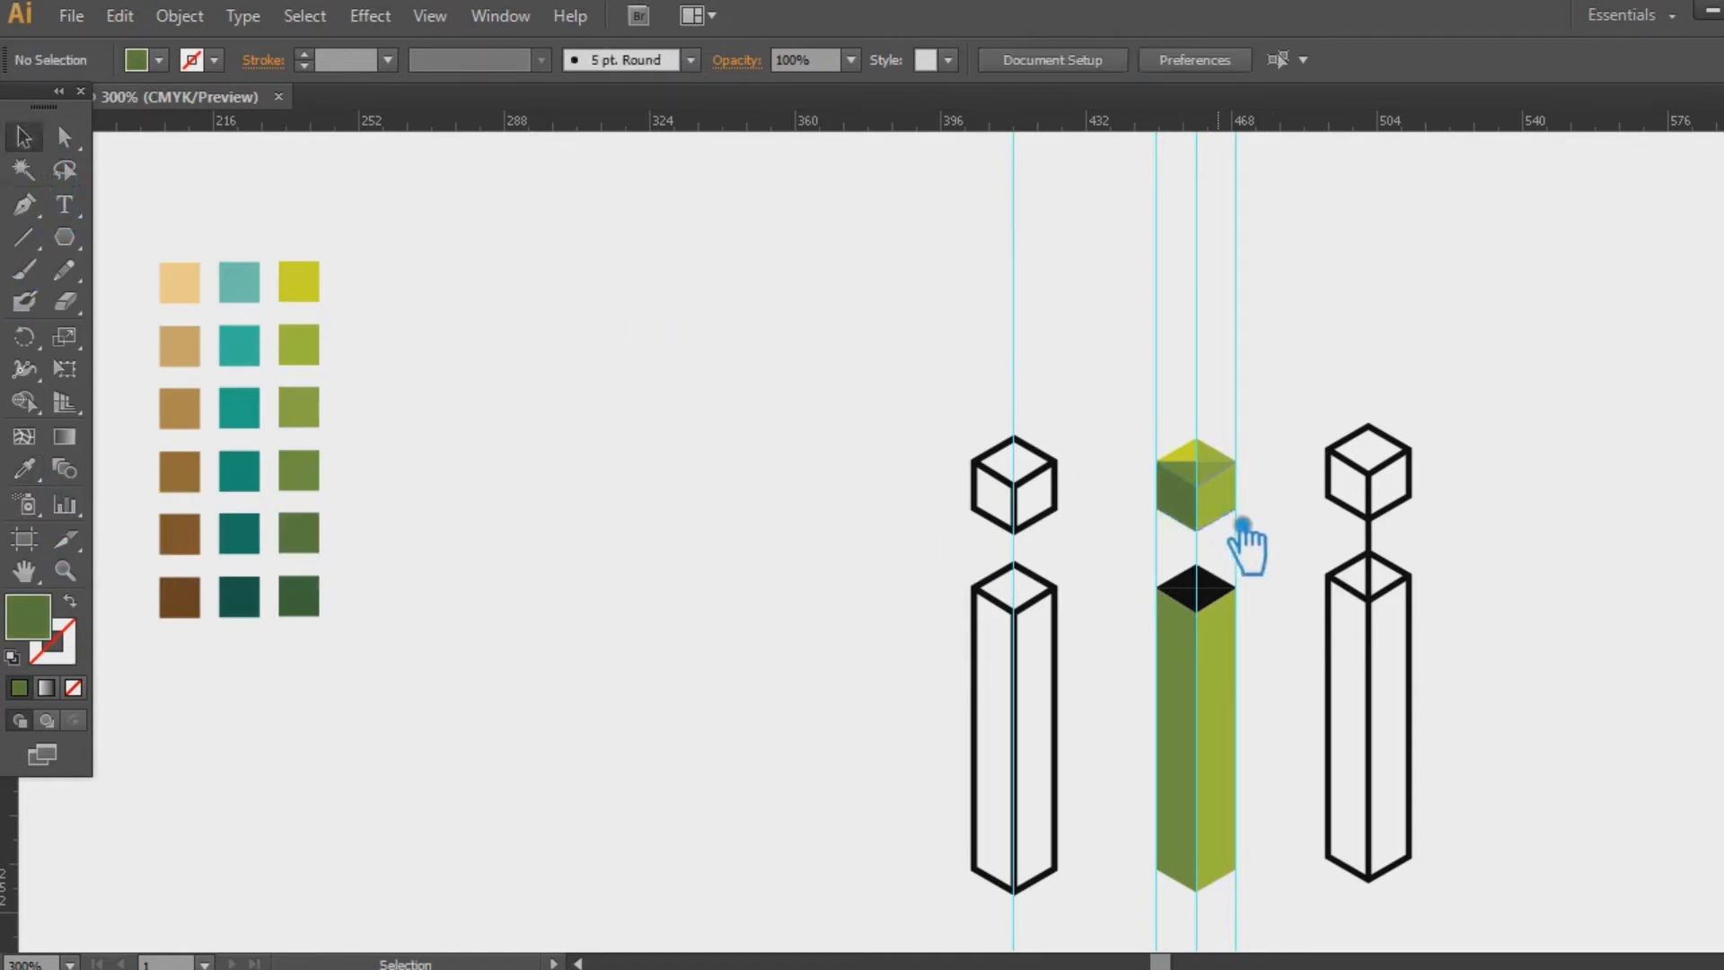
left_click(1222, 504)
left_click(26, 469)
left_click(301, 595)
left_click(24, 136)
left_click(663, 229)
Fill the cube's right face with the fifth green swatch and its left face with the darkest green swatch
left_click(1223, 505)
left_click(27, 470)
left_click(306, 533)
left_click(27, 138)
left_click(647, 288)
left_click(1172, 503)
left_click(25, 468)
left_click(316, 613)
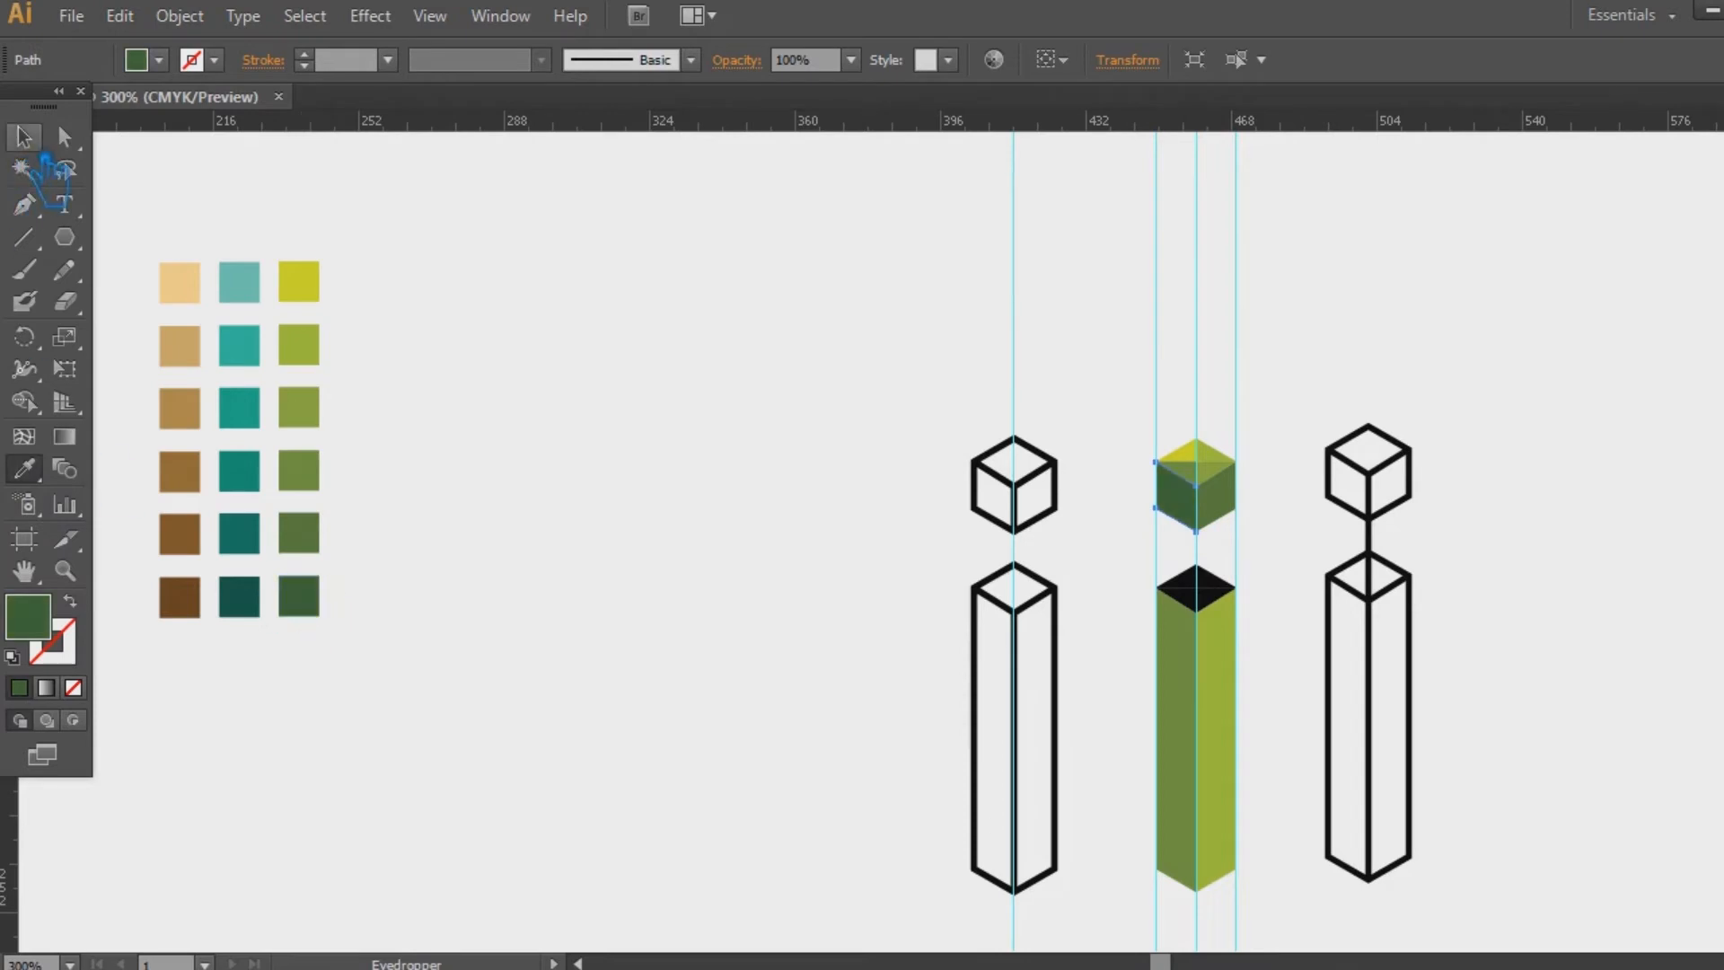
left_click(24, 136)
left_click(663, 356)
Fill the back-left piece of the prism's top face with the colour of the cube top's front-left piece
scroll(1327, 566, "right", 2)
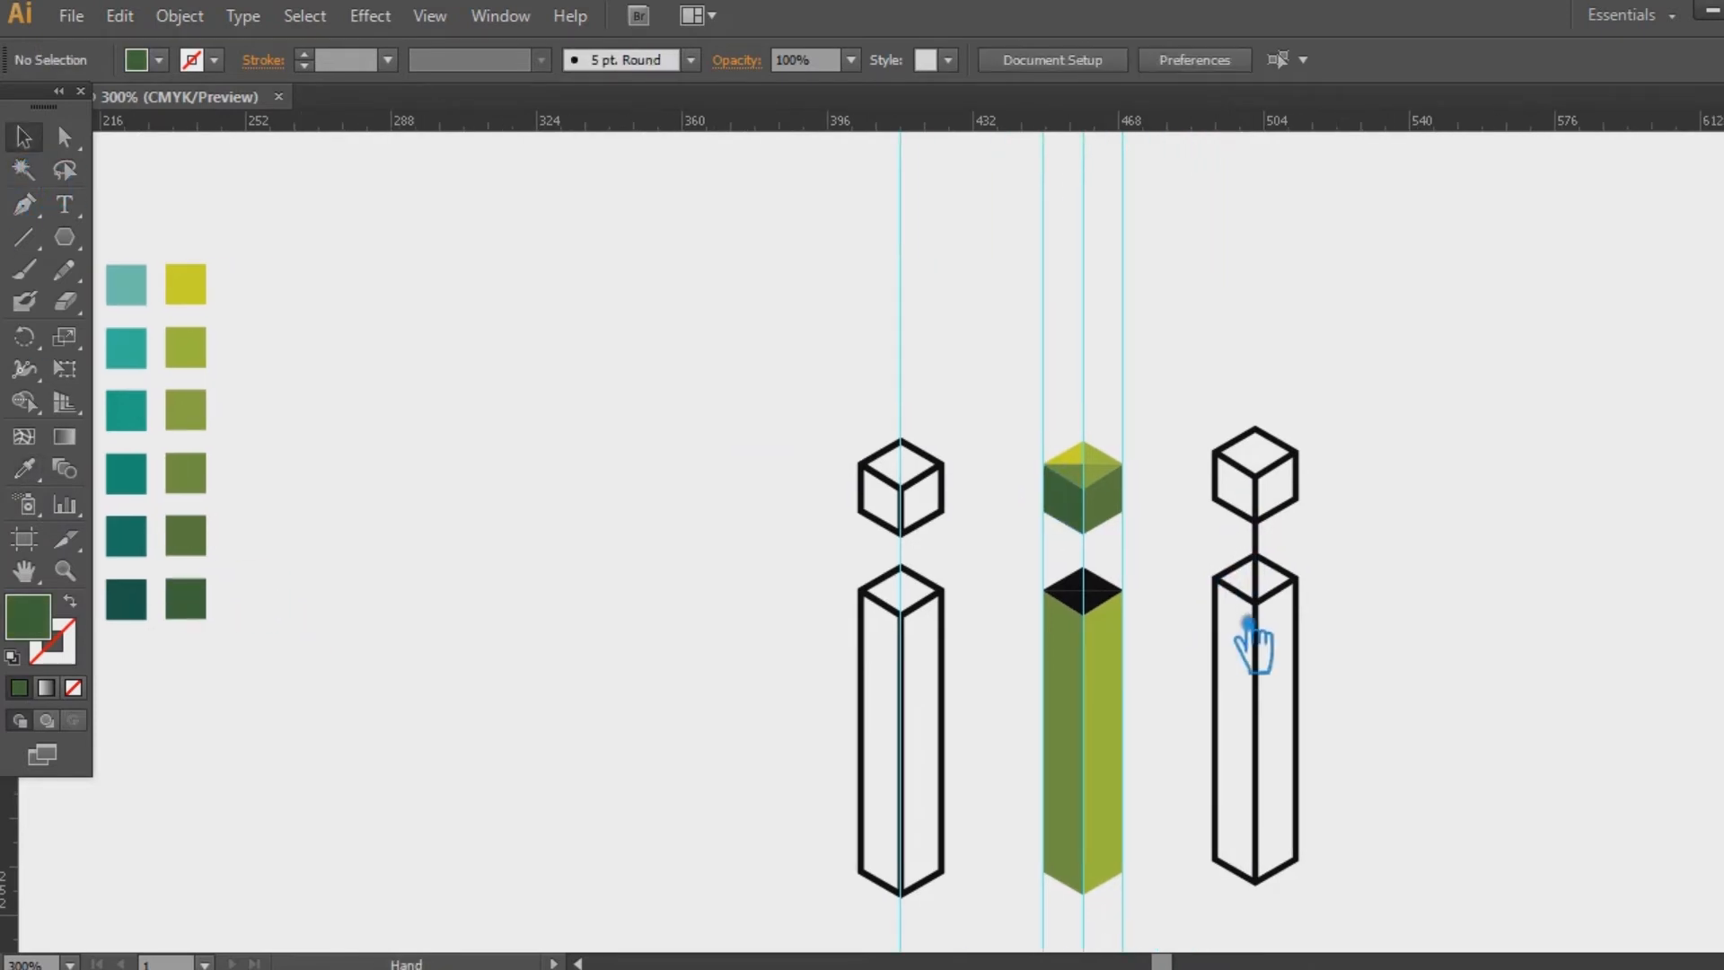
key("ctrl+equal")
left_click_drag(1253, 645, 981, 512)
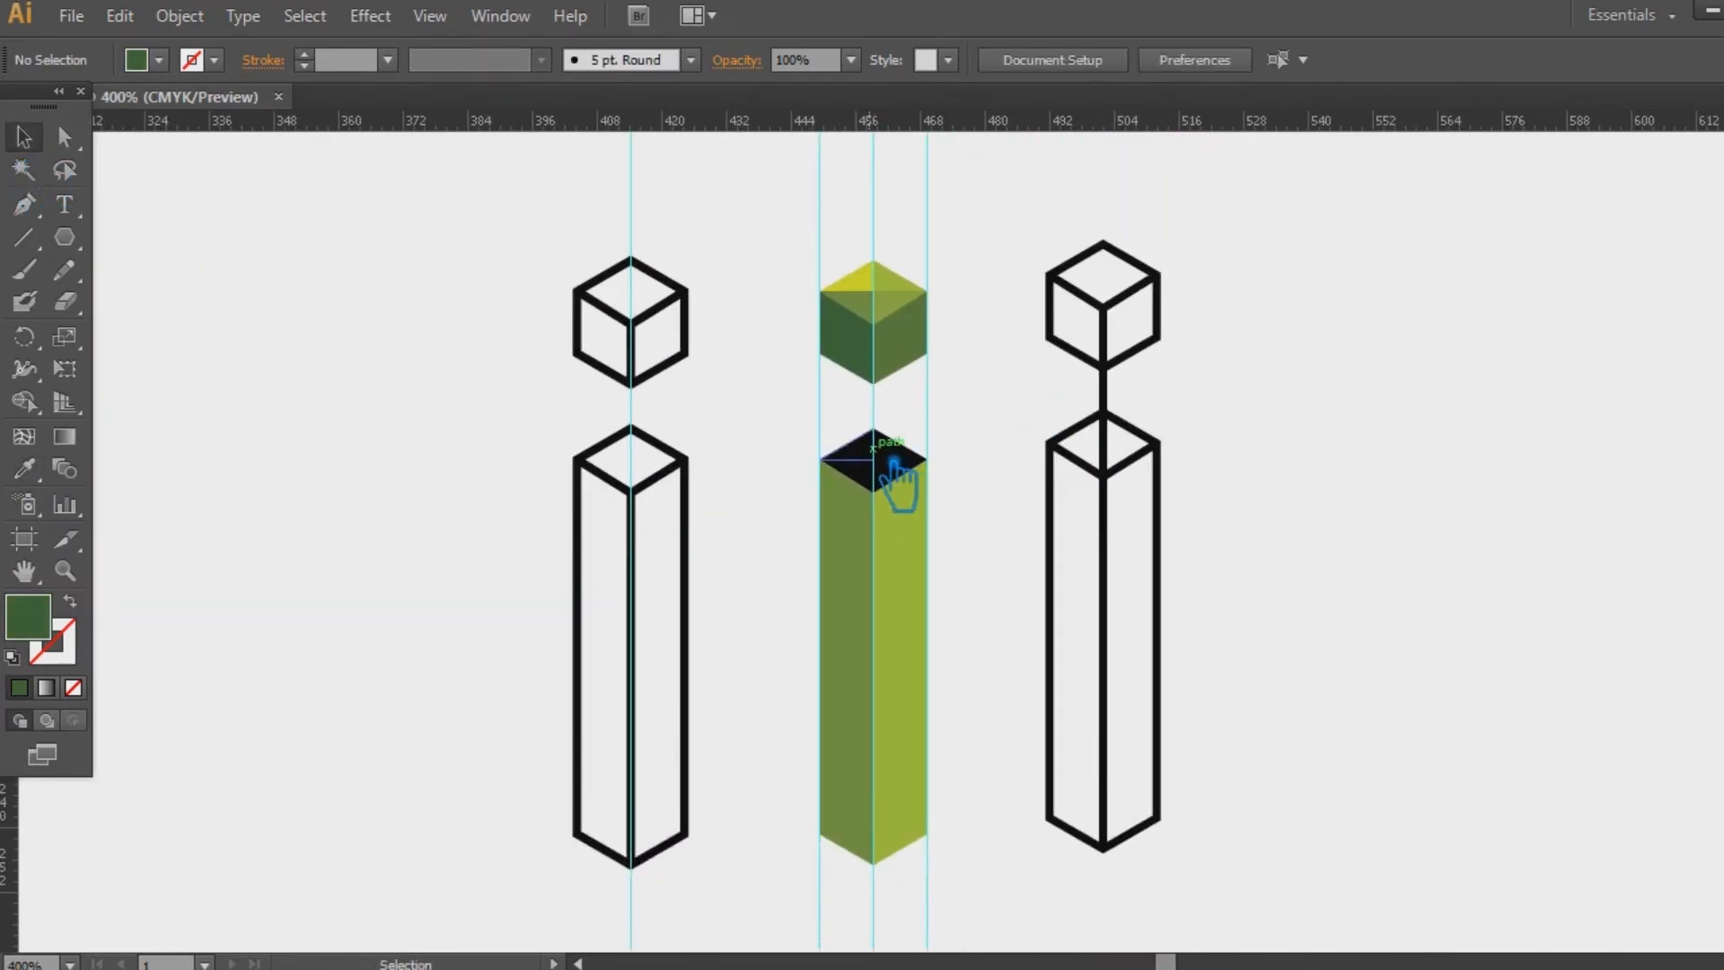
left_click(880, 459)
key("i")
left_click(853, 314)
left_click(24, 136)
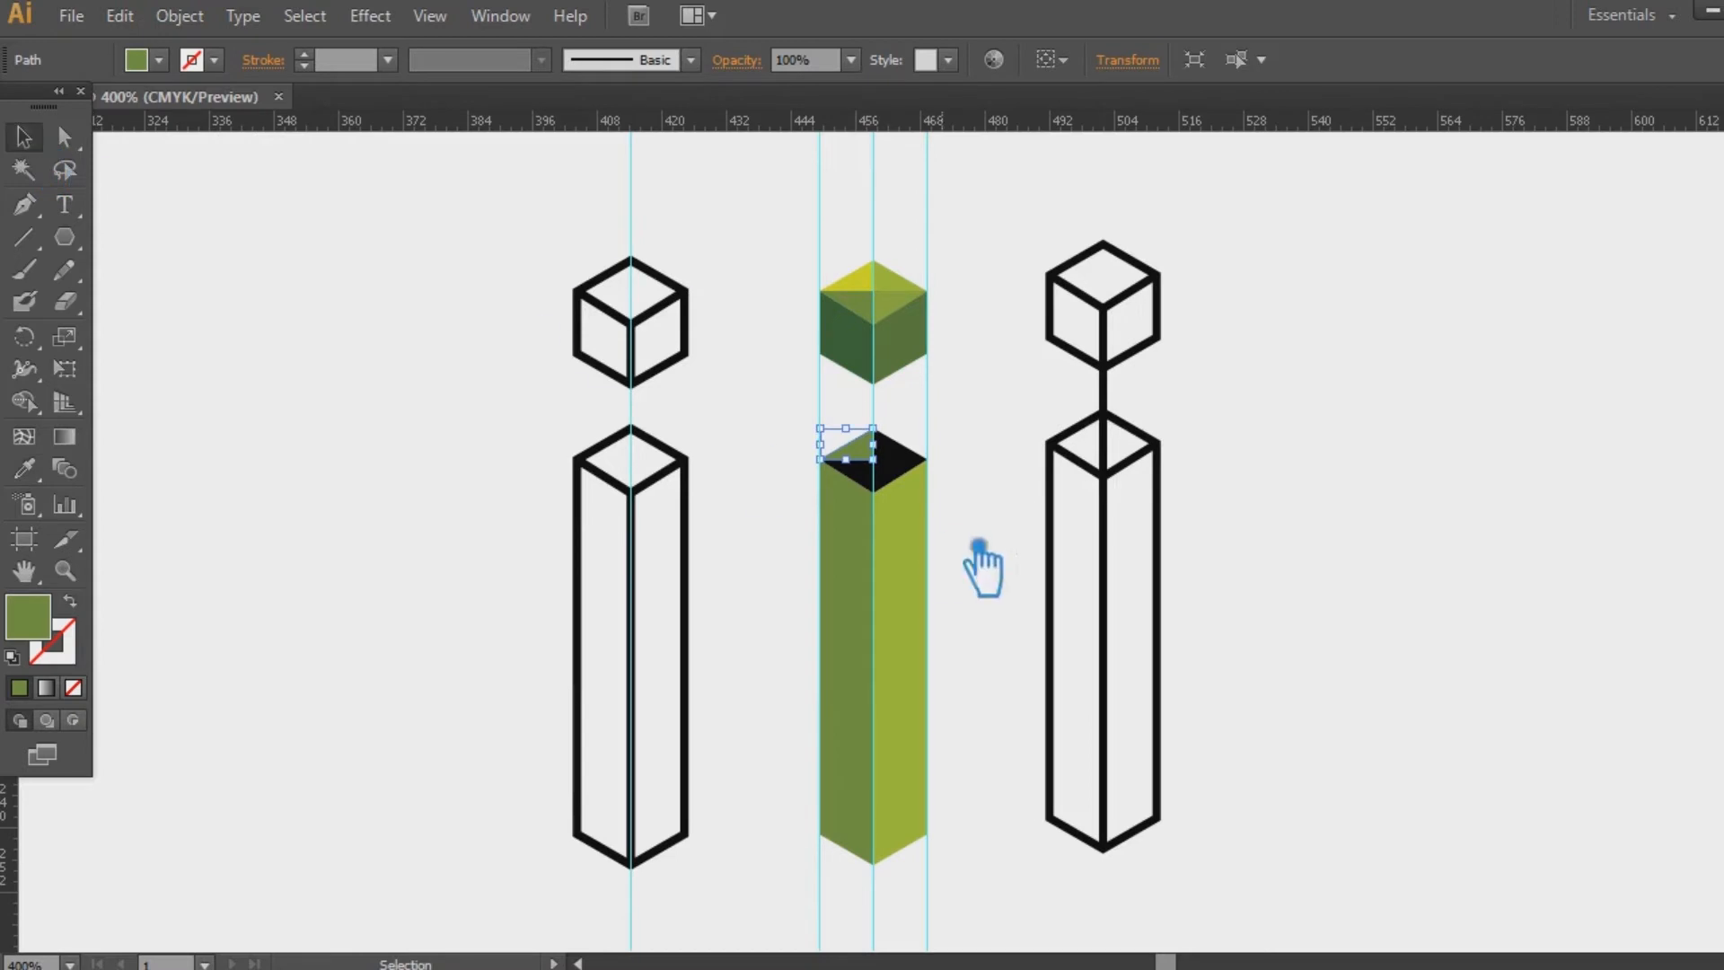
Fill the back-right and front-right pieces of the prism's top face with the colour of the cube top's front-right piece
key("a")
left_click(903, 458)
key("i")
left_click(909, 334)
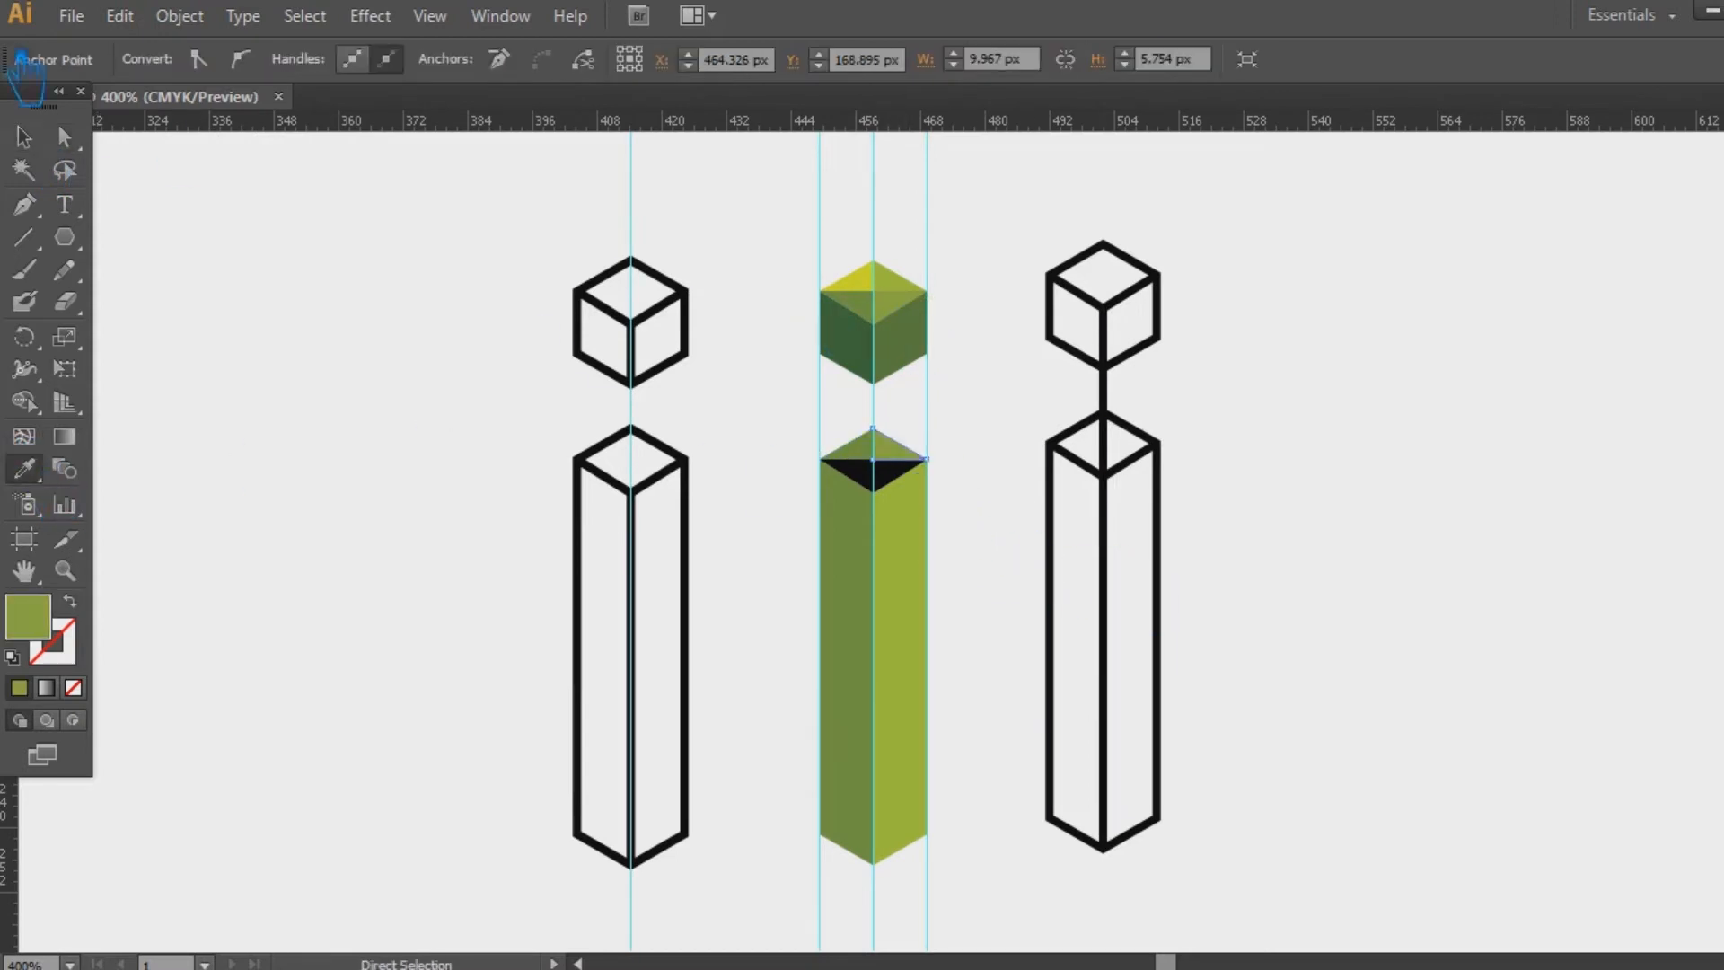
left_click(24, 137)
left_click(918, 490)
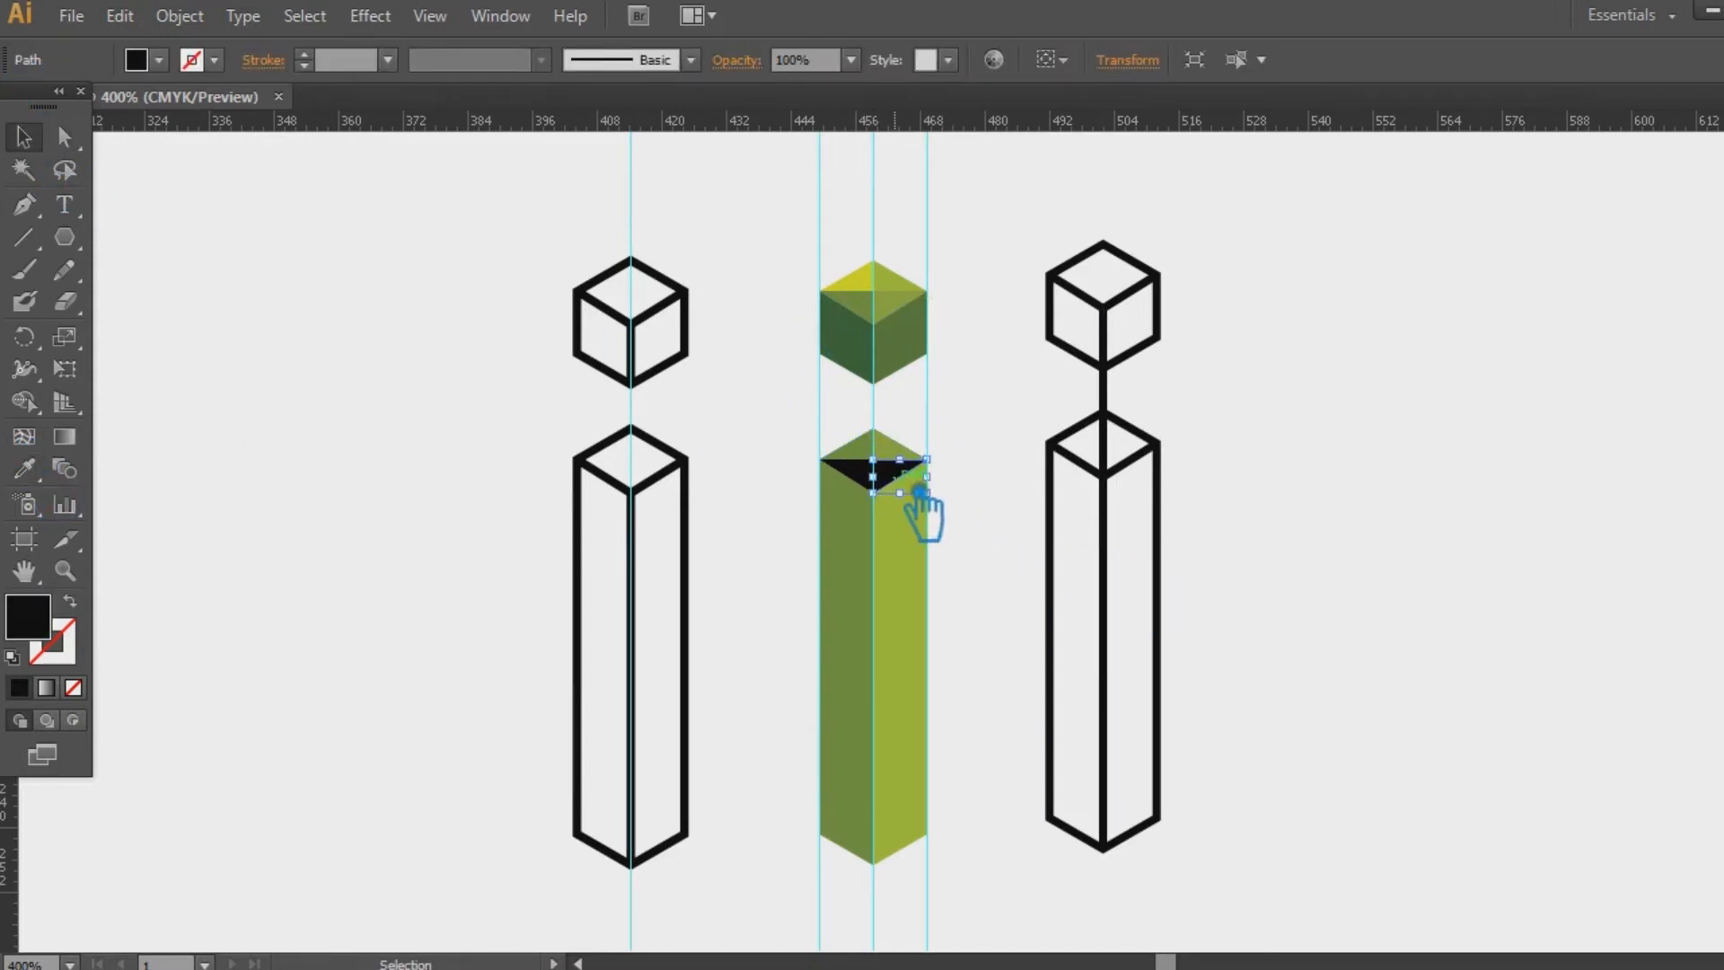
key("i")
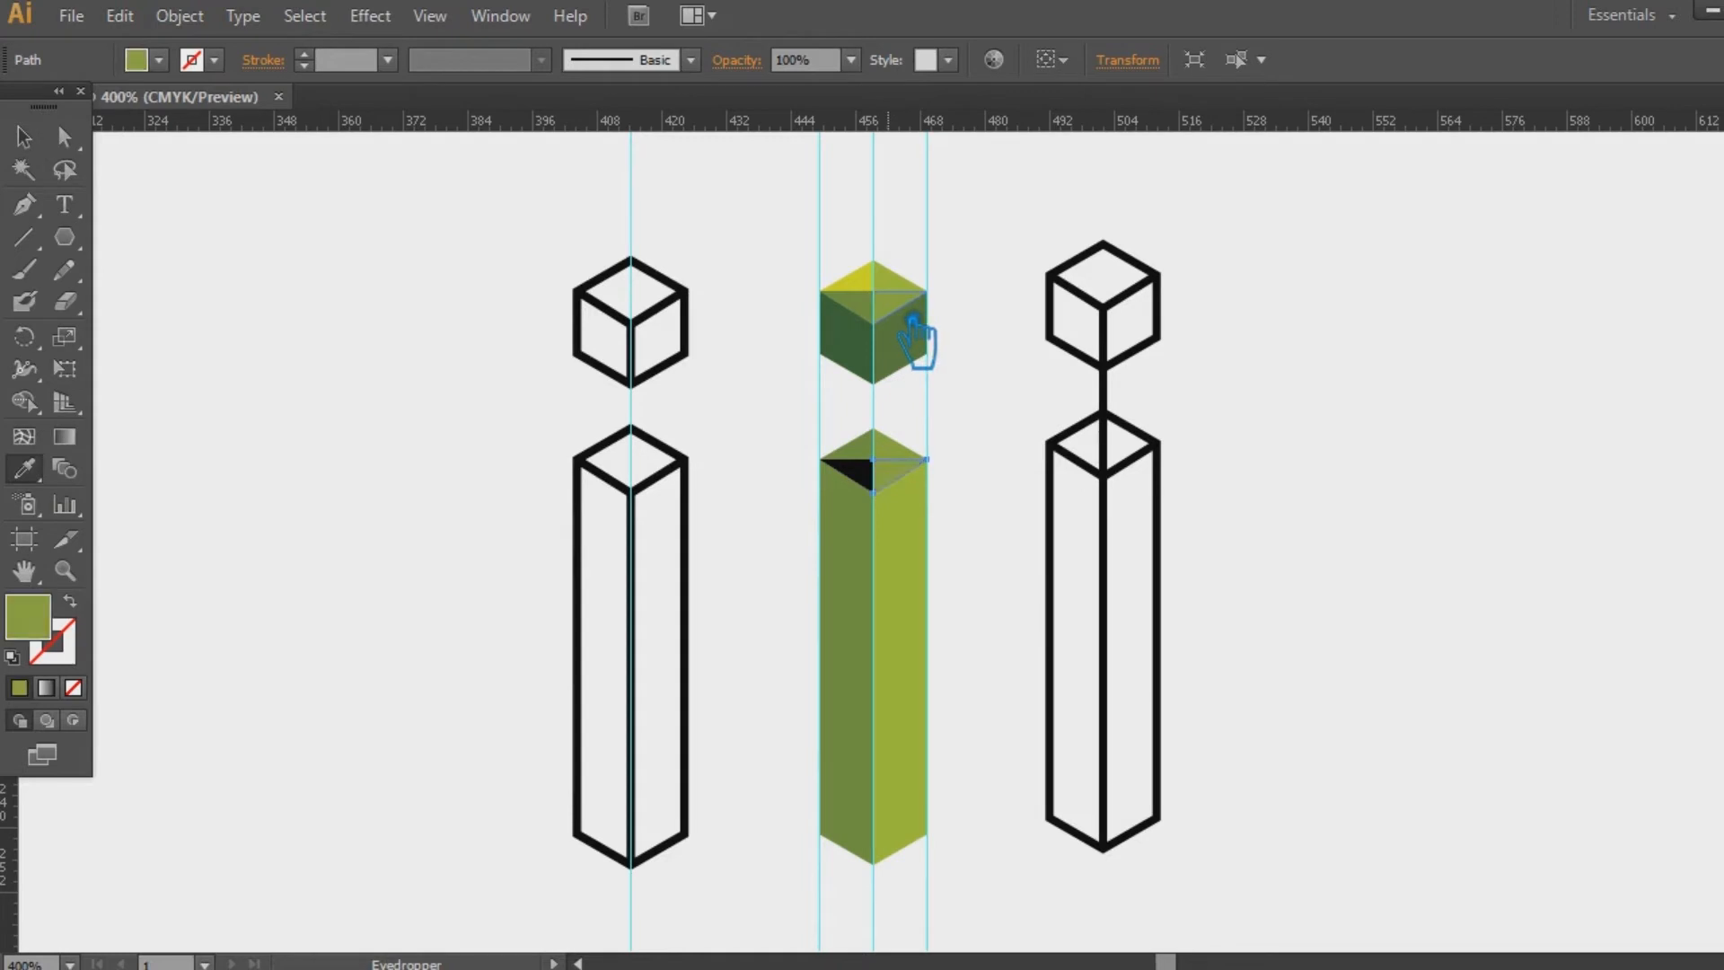
Try the dark green of the cube's left face on the front-left piece of the prism's top face, and undo it
key("a")
key("i")
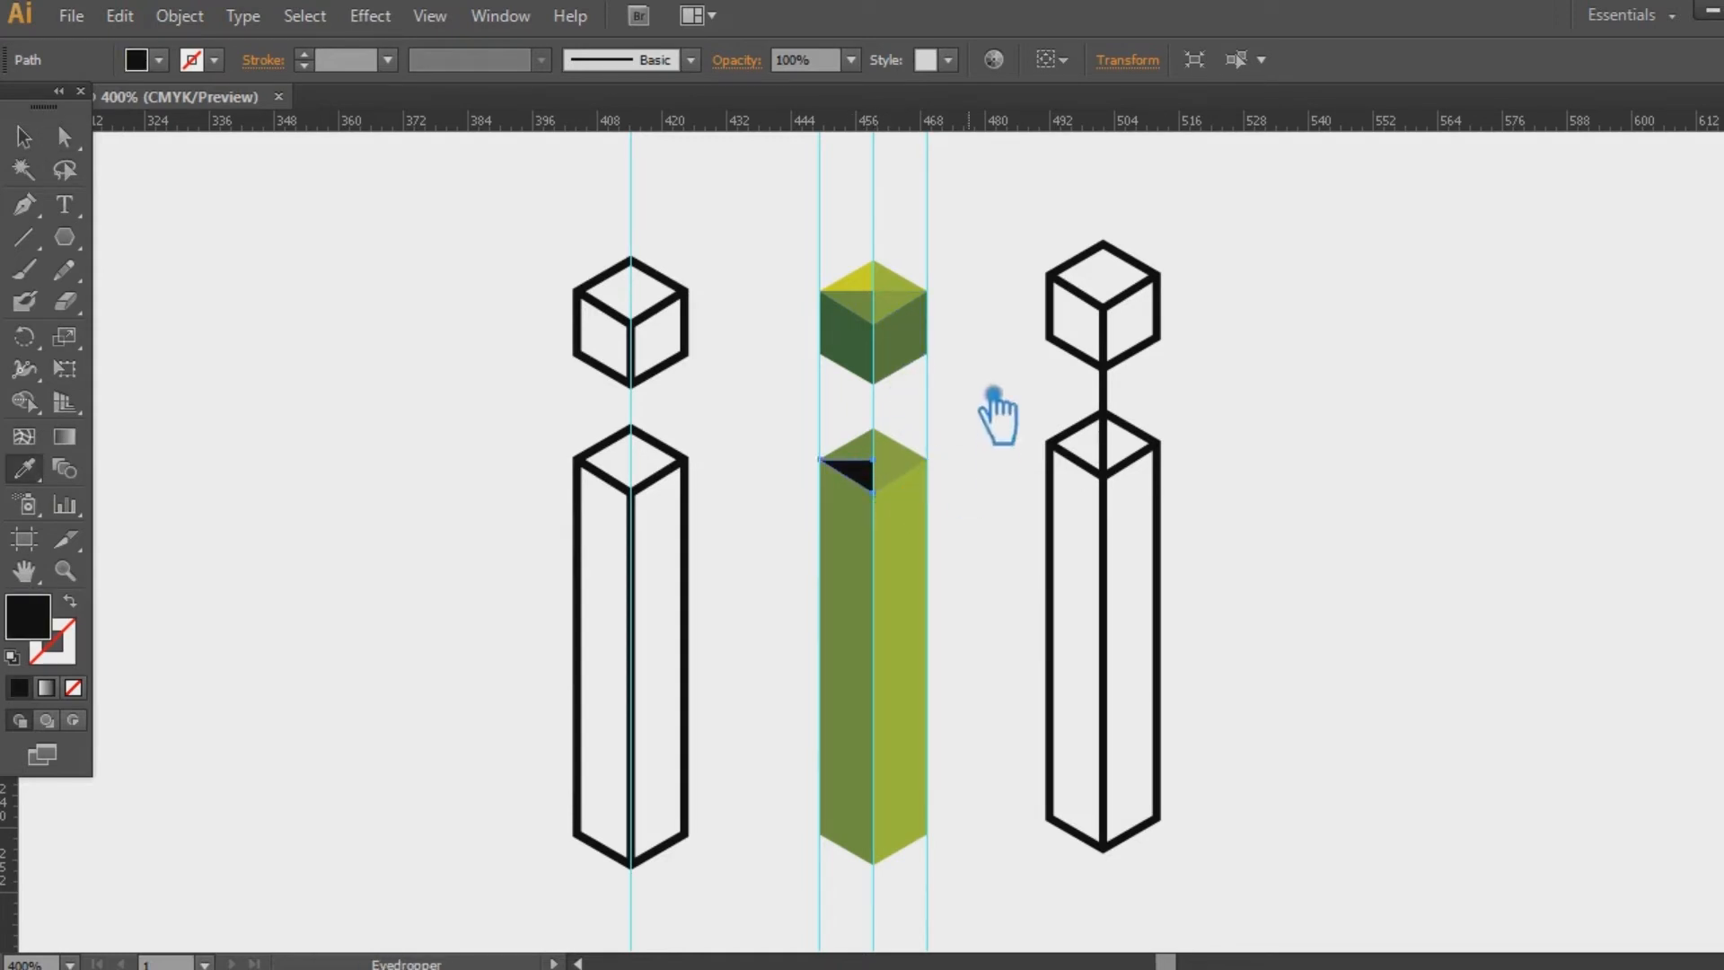
left_click(868, 370)
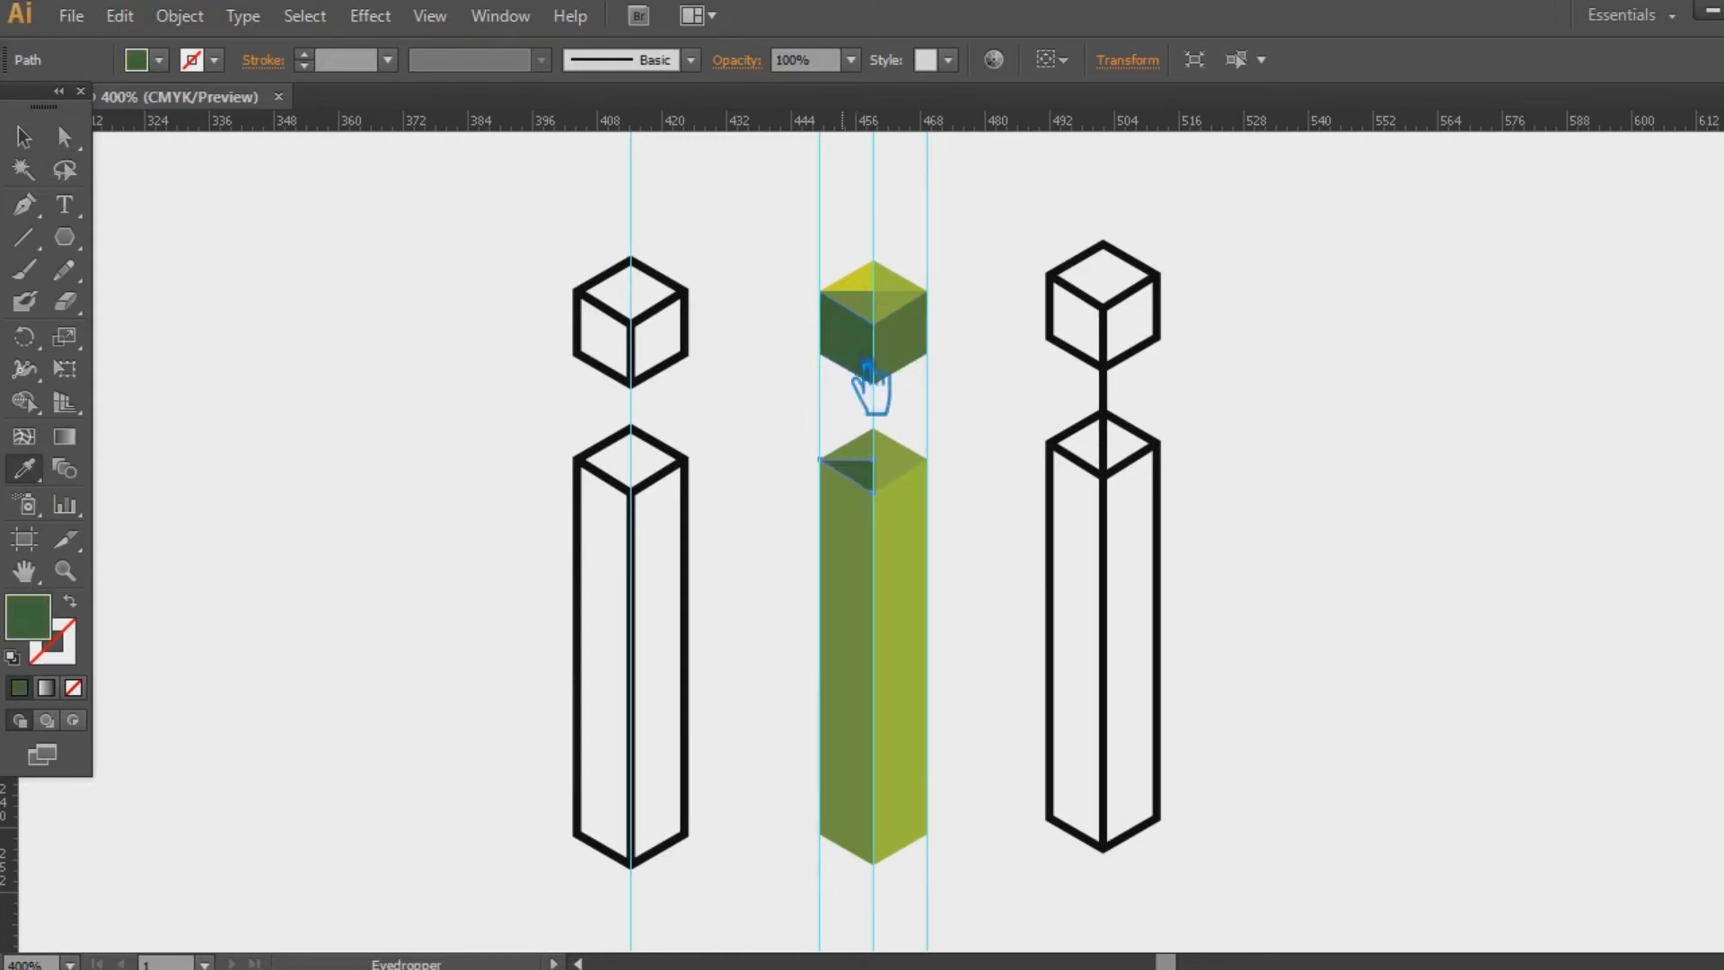
key("ctrl+z")
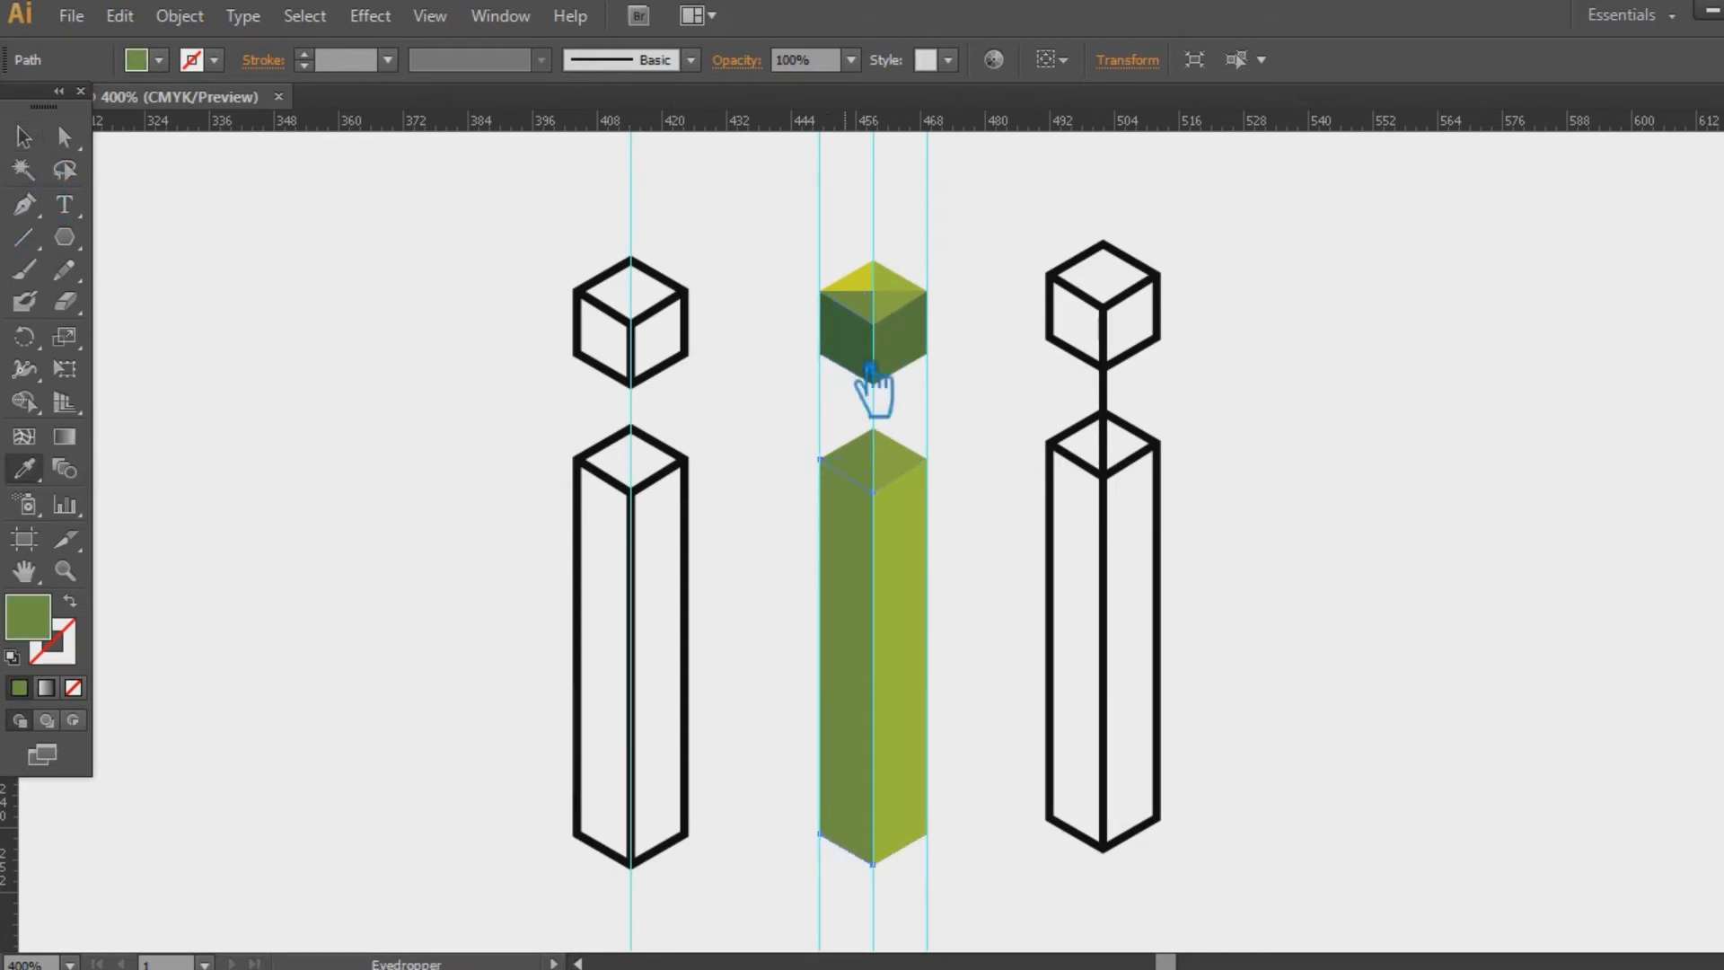
Fill the prism's left face with the cube's left-face dark green, and the cube's right face with the prism's right-face light green
left_click(868, 377)
key("a")
left_click(900, 584)
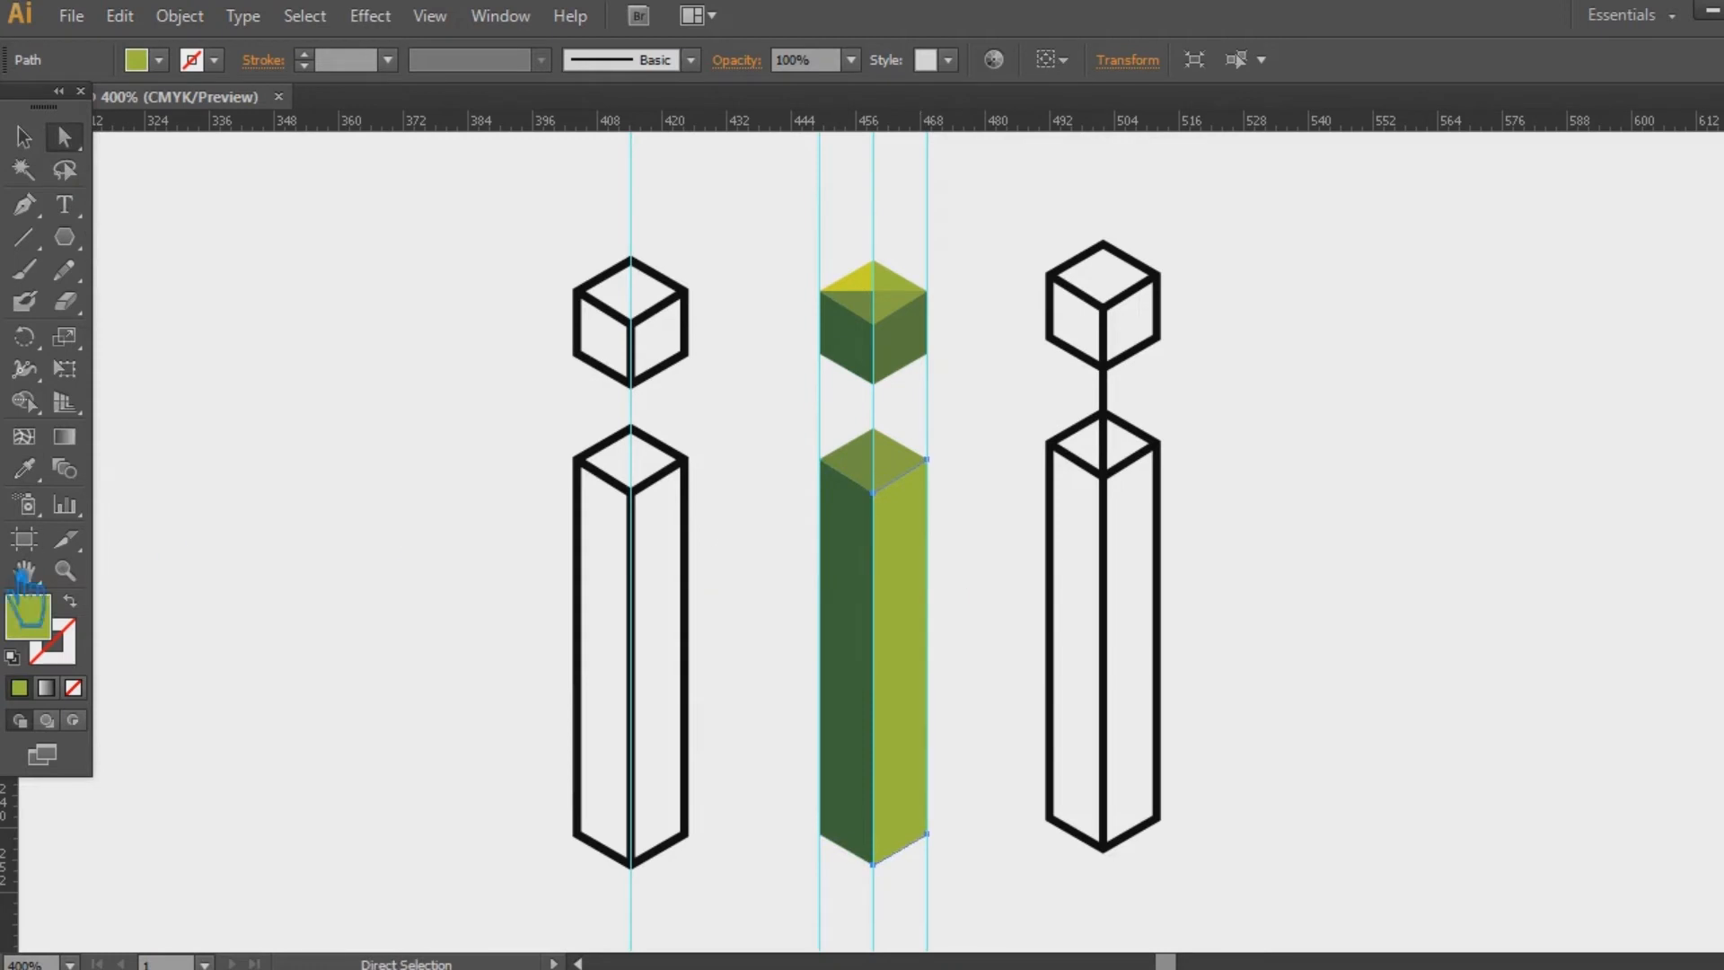
left_click(916, 355)
key("i")
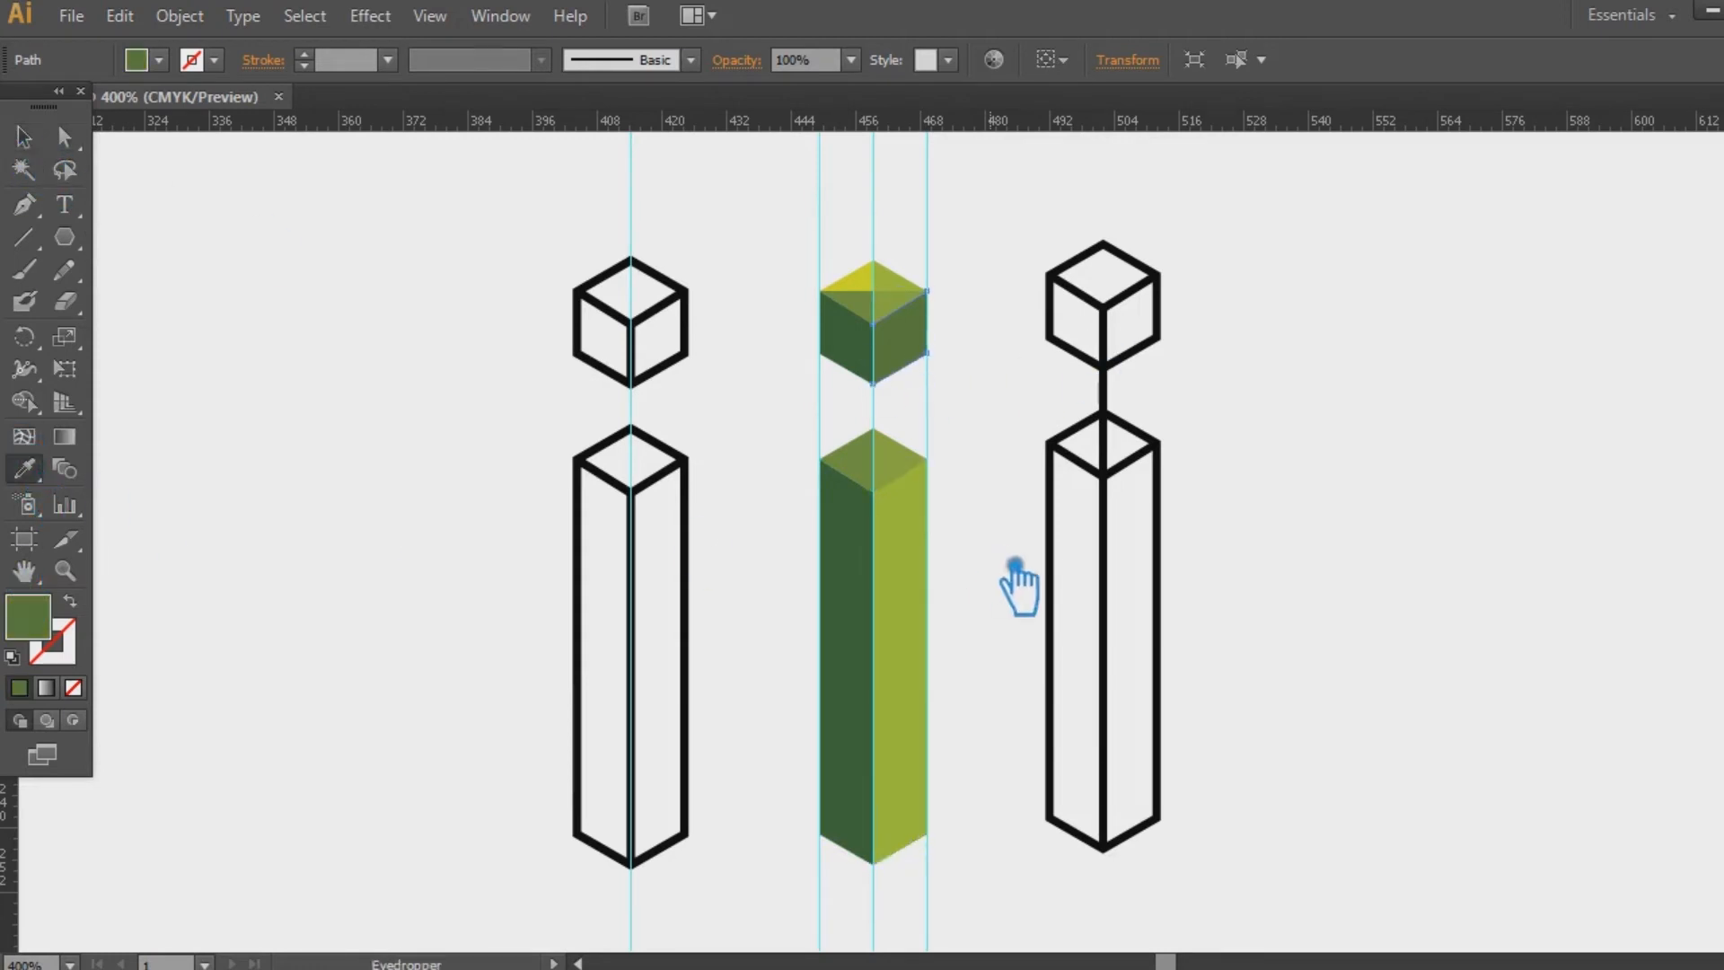
left_click(916, 583)
Deselect the artwork and hide the guides
left_click(36, 135)
left_click(289, 286)
key("ctrl+semicolon")
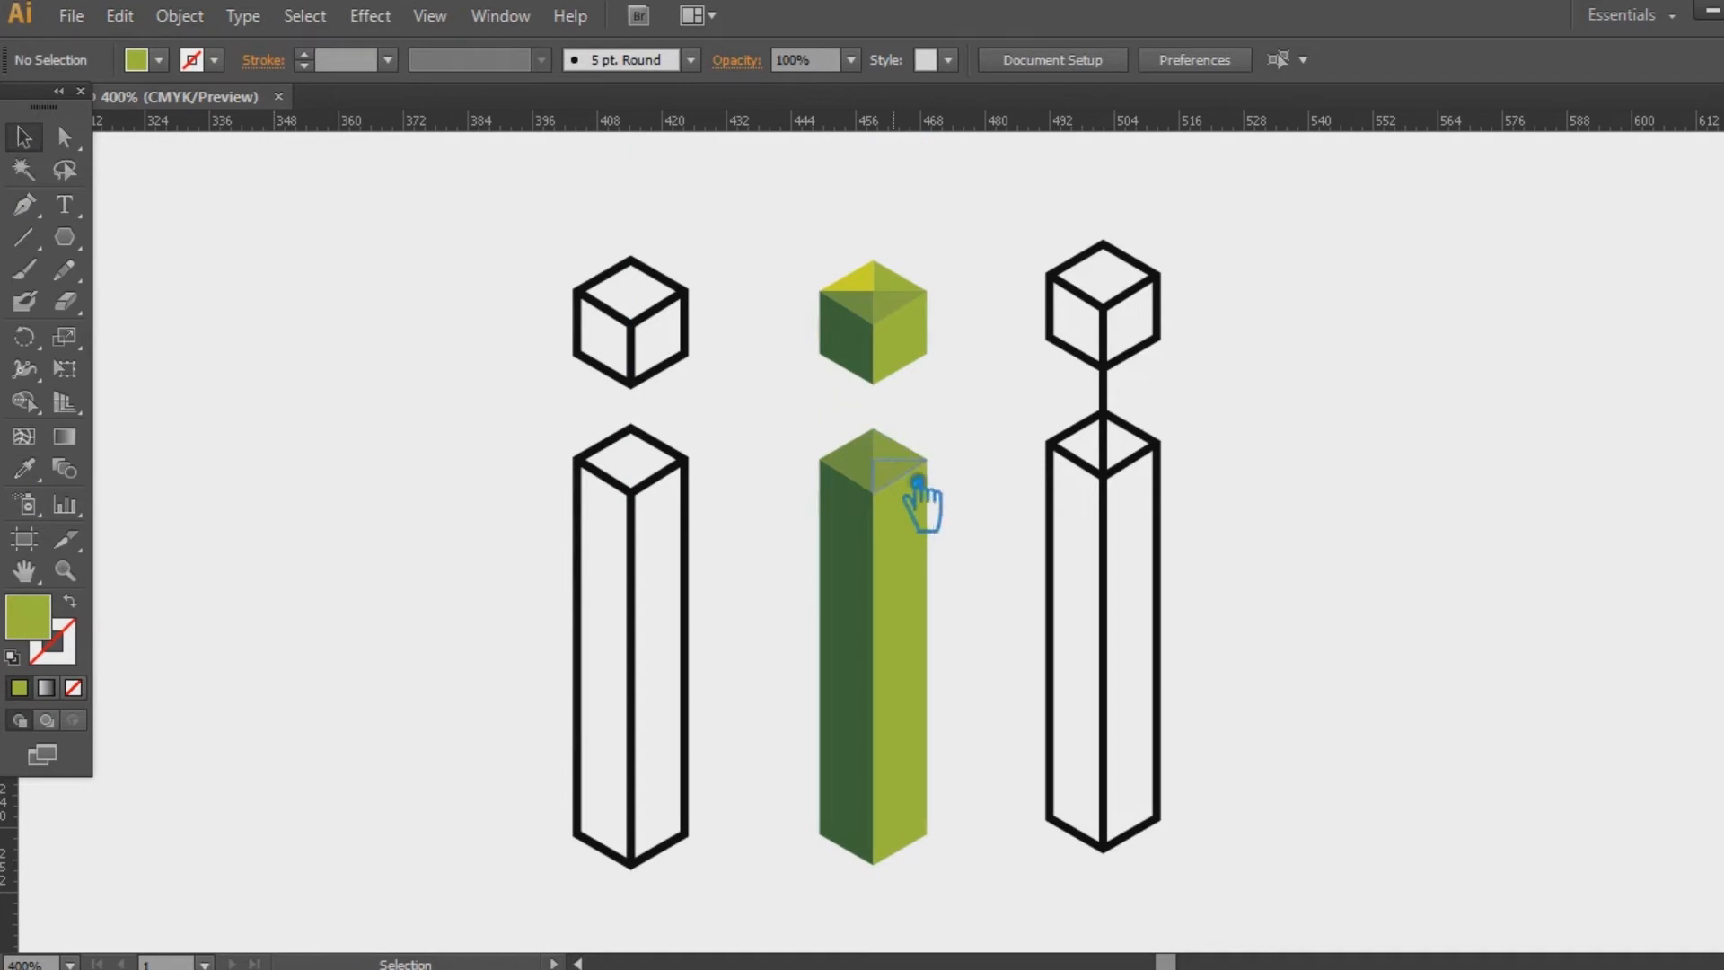
Fill the back-right and back-left pieces of the prism's top face with the light green and yellow of the cube top's matching pieces
left_click(916, 478)
left_click(27, 467)
left_click(898, 285)
left_click(31, 137)
left_click(382, 224)
left_click(891, 453)
left_click(27, 467)
left_click(876, 296)
left_click(25, 137)
left_click(388, 338)
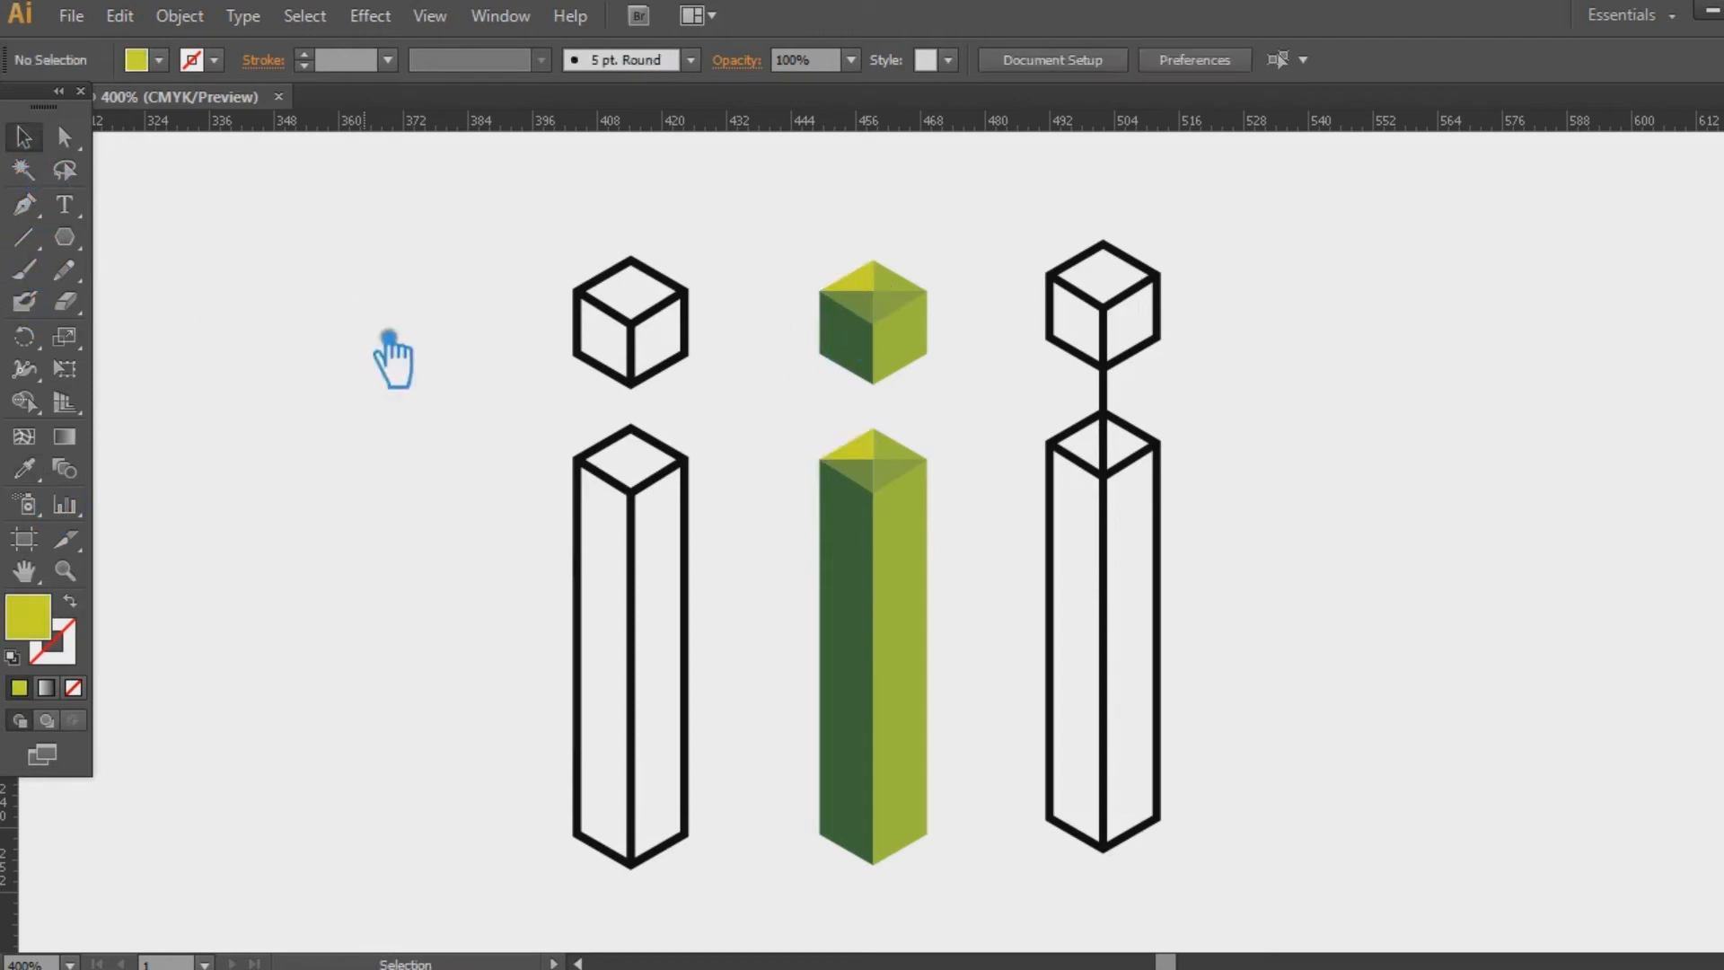
Group all pieces of the green letter i
key("shift+F6")
left_click(1594, 417)
left_click_drag(979, 864, 793, 262)
key("ctrl+g")
Ungroup the black outline letter i beside the green version into its separate cube and prism
left_click(1298, 385)
left_click_drag(741, 871, 551, 261)
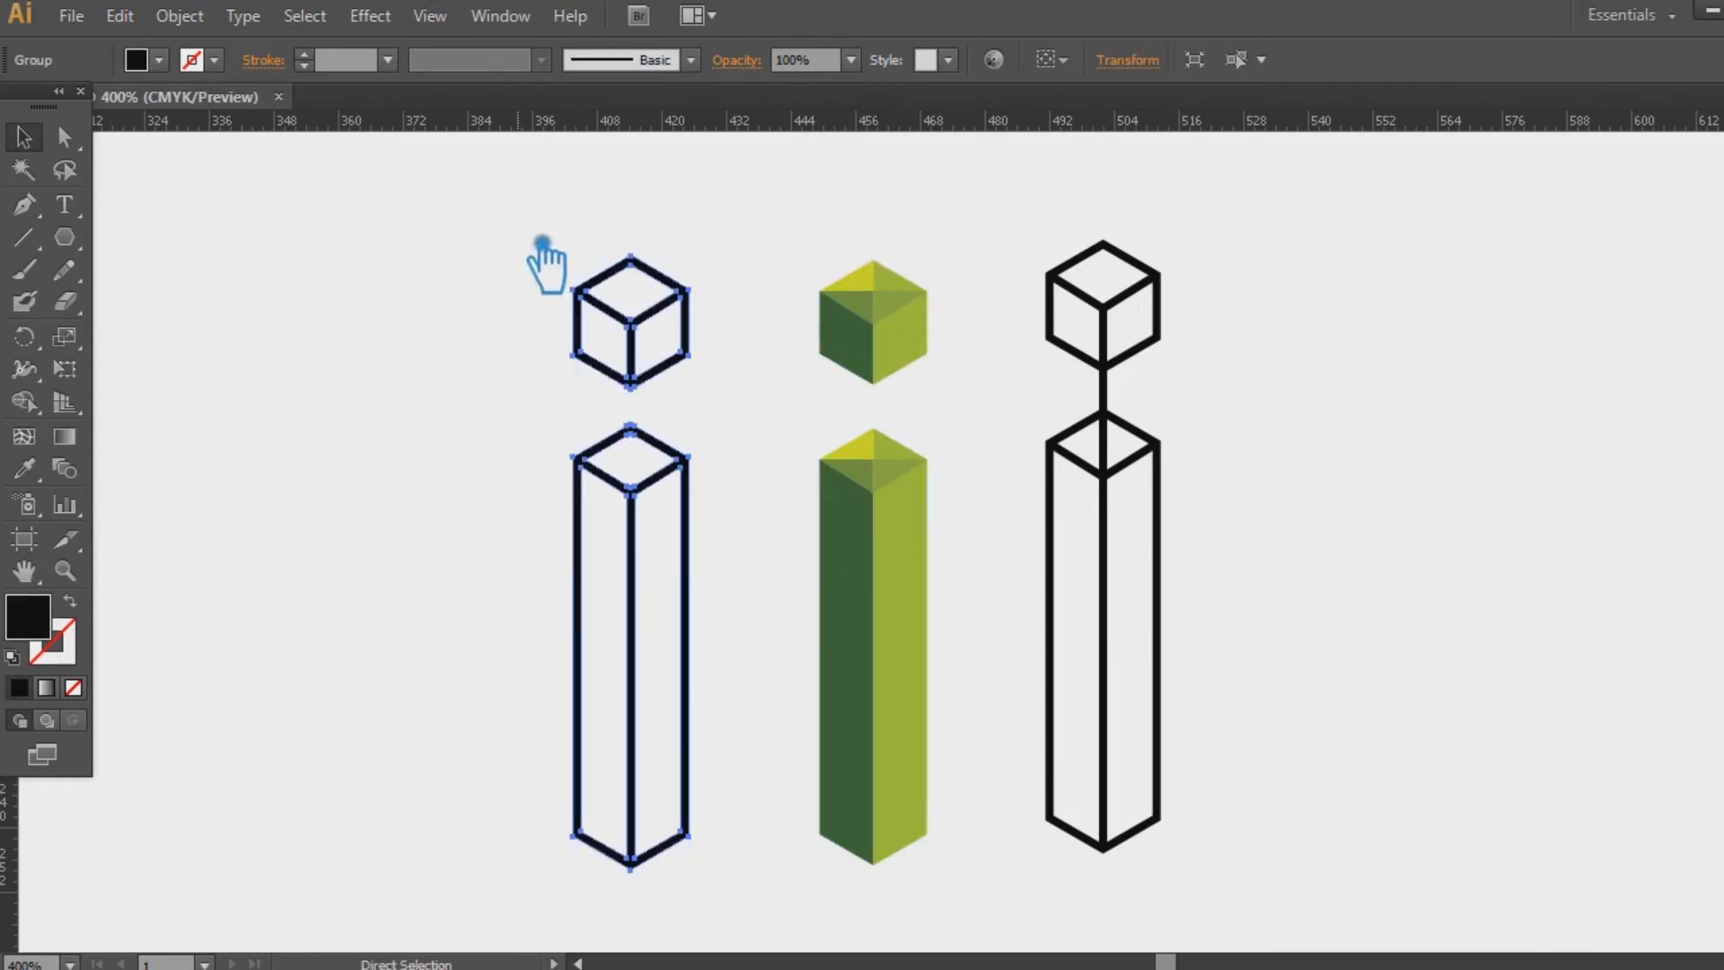
right_click(626, 319)
left_click(724, 493)
left_click(653, 341)
key("i")
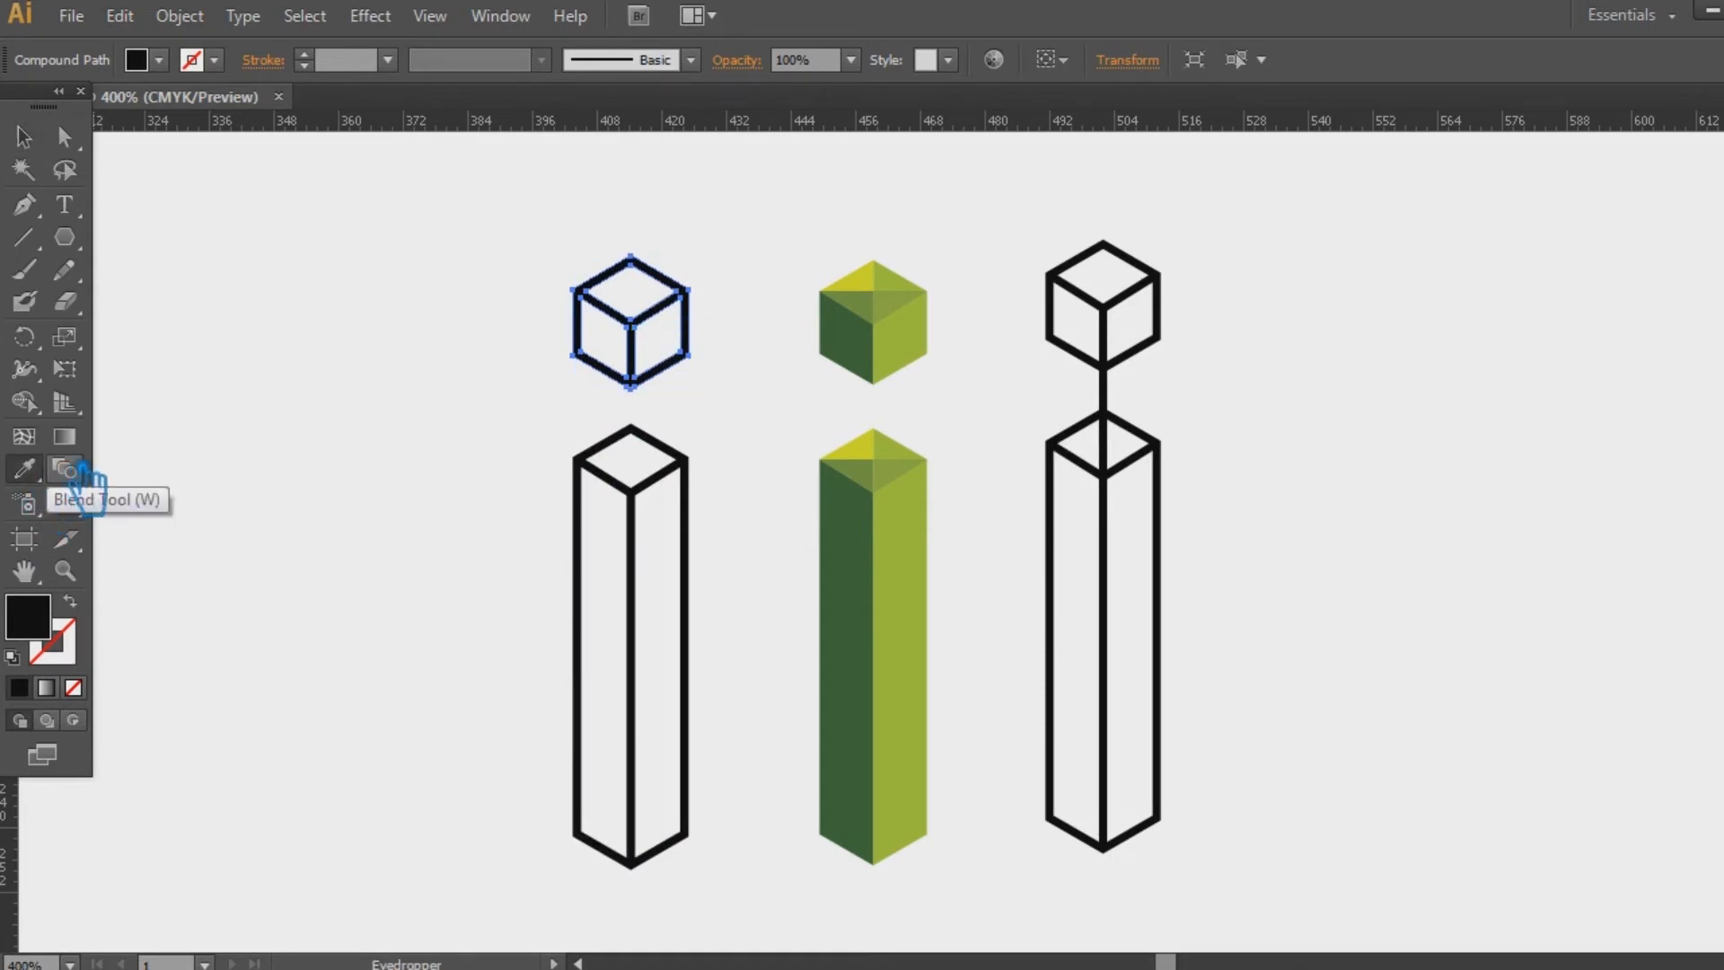
Select the whole outline letter i and place a duplicate of it side by side with the original
left_click(23, 137)
left_click_drag(726, 894, 525, 180)
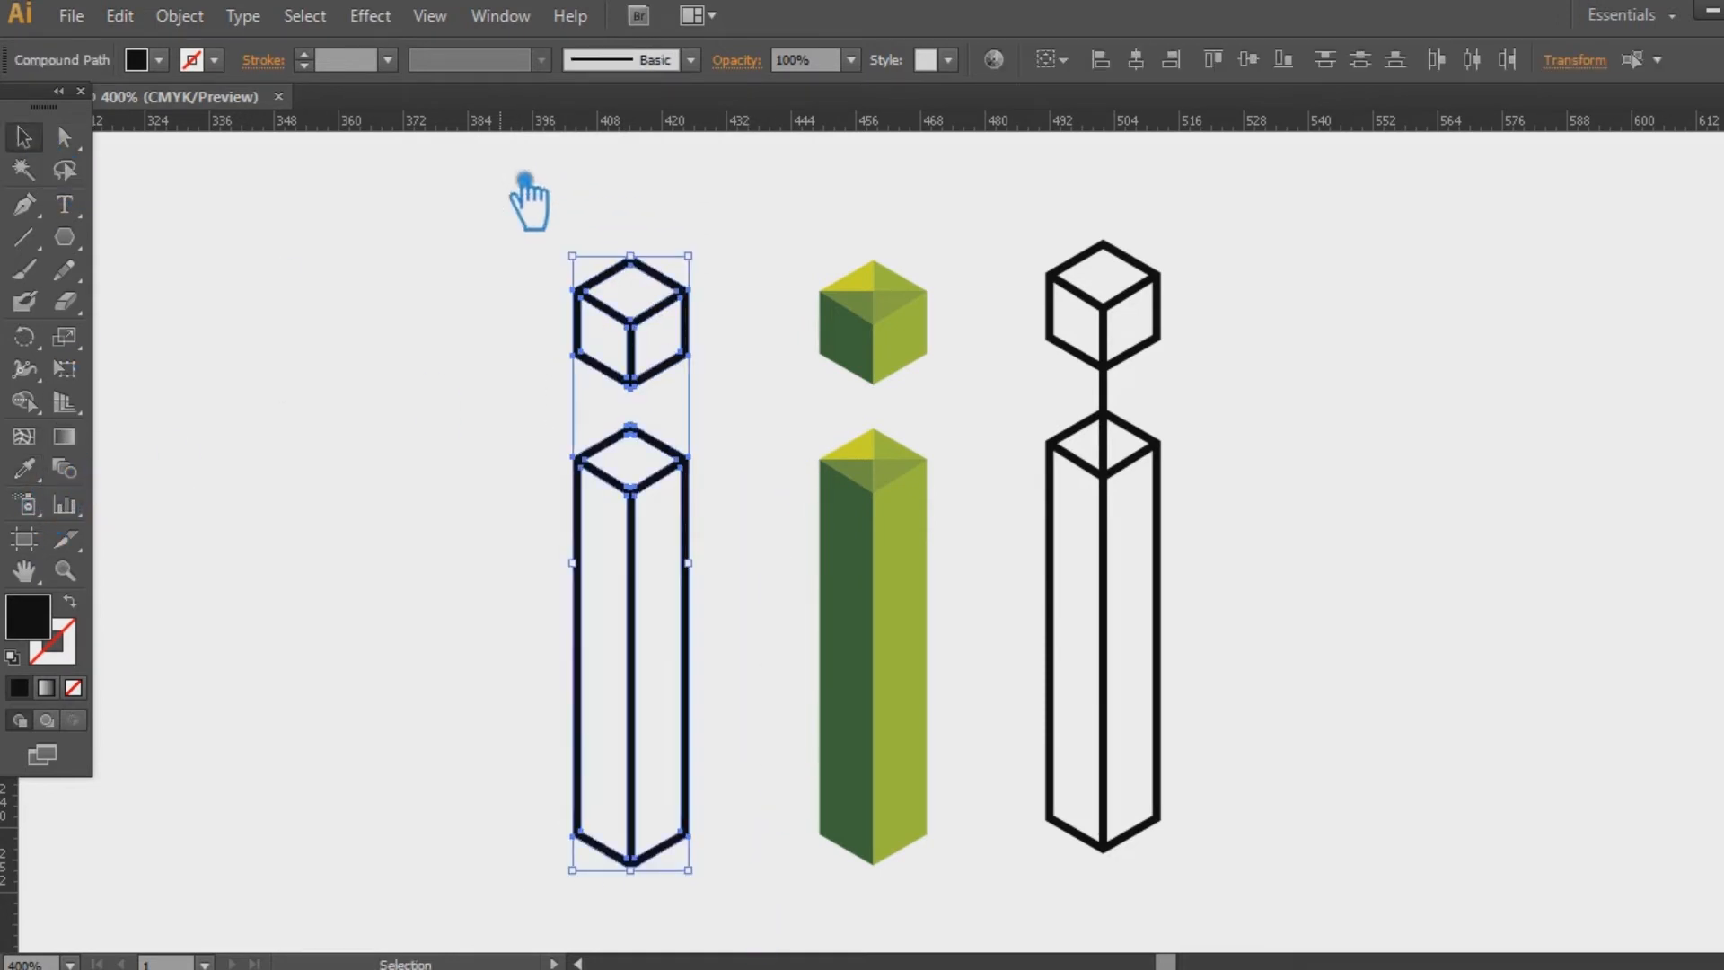
left_click(781, 512)
left_click_drag(631, 501, 691, 512)
left_click(594, 482)
Make the cube's top face solid on the outline i nearest the green version by deleting the opening's four inner anchor points
key("minus")
left_click(679, 319)
left_click(632, 294)
left_click(680, 266)
left_click(726, 292)
Select the inner anchor points of the same letter's prism top opening and delete them to make that face solid
key("a")
left_click(683, 495)
left_click(680, 487)
left_click(633, 460, "shift")
left_click(680, 435, "shift")
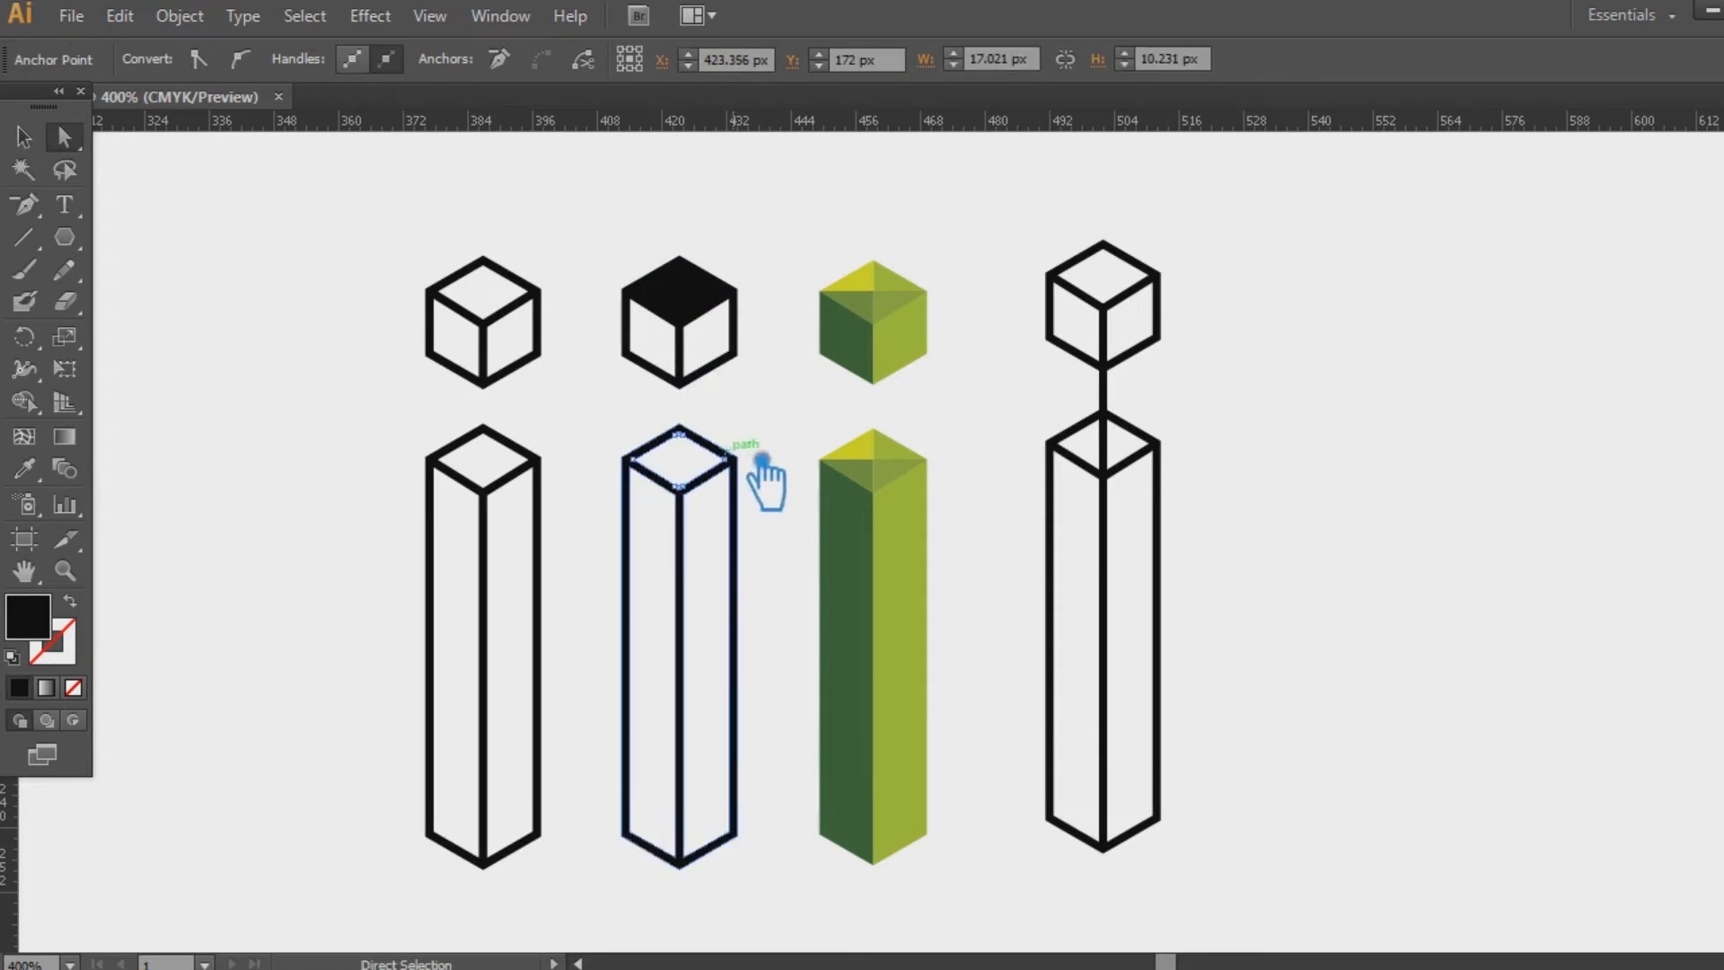
left_click(725, 462, "shift")
key("Delete")
left_click(23, 136)
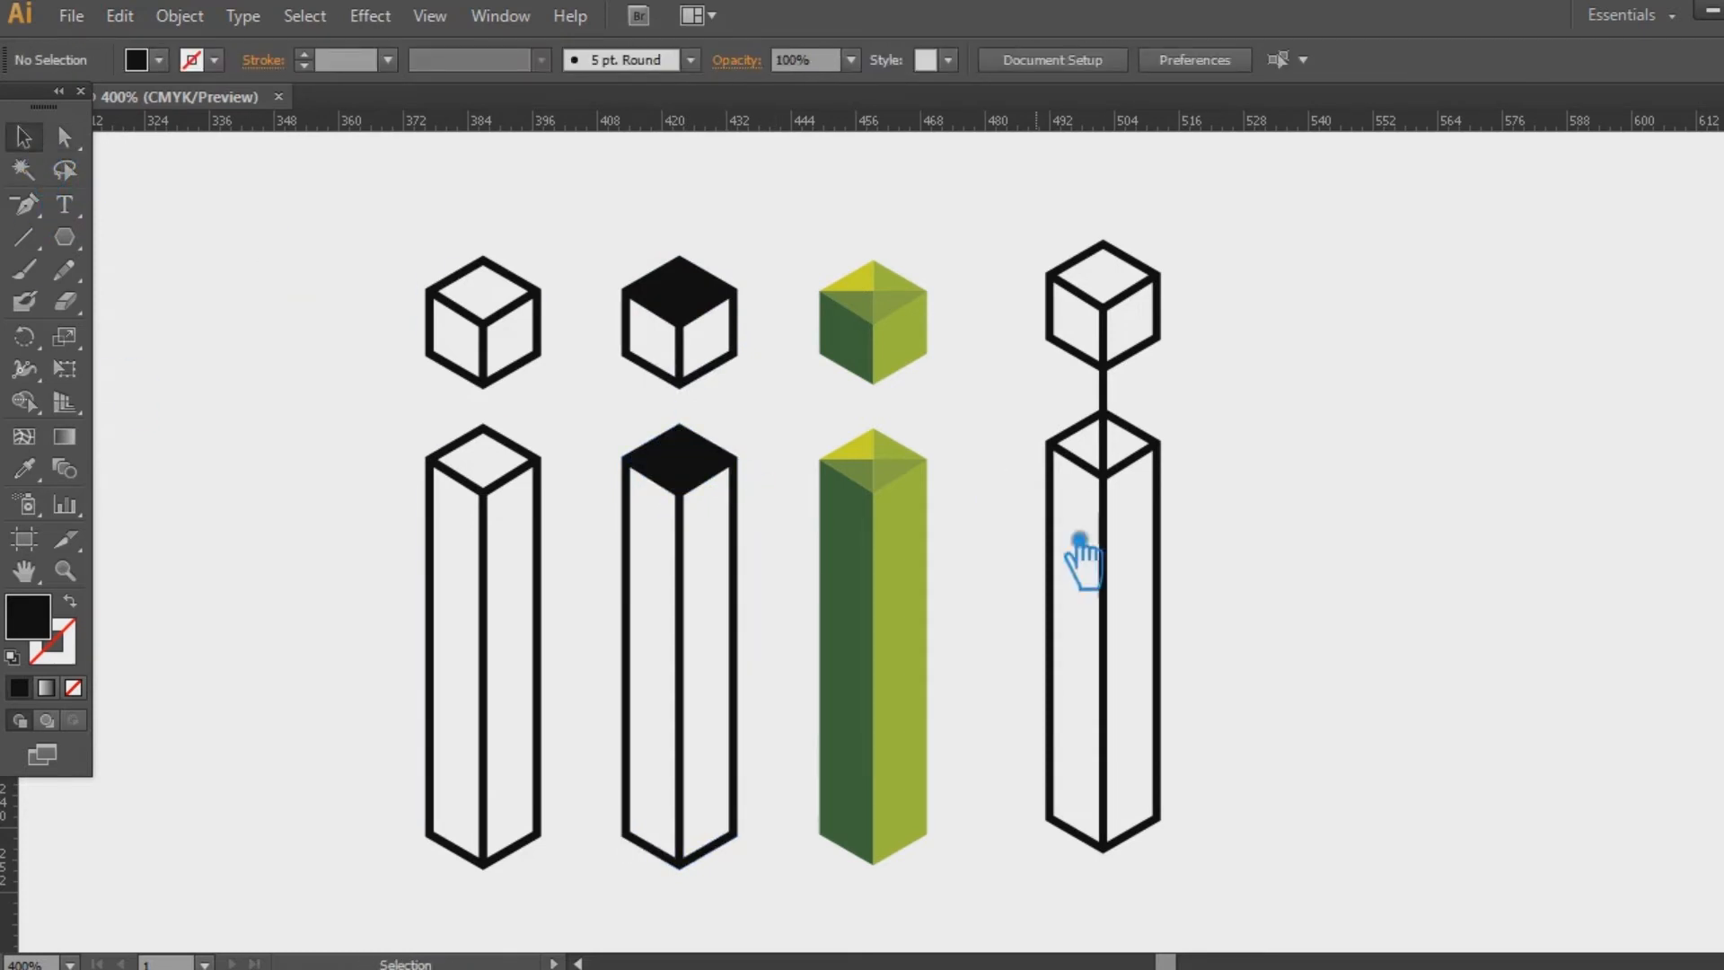
Try deleting the connected stroke-only letter i on the far side of the green version, and undo the deletion
mouse_move(1342, 616)
left_mouse_down()
mouse_move(1329, 608)
mouse_move(1359, 604)
left_mouse_up()
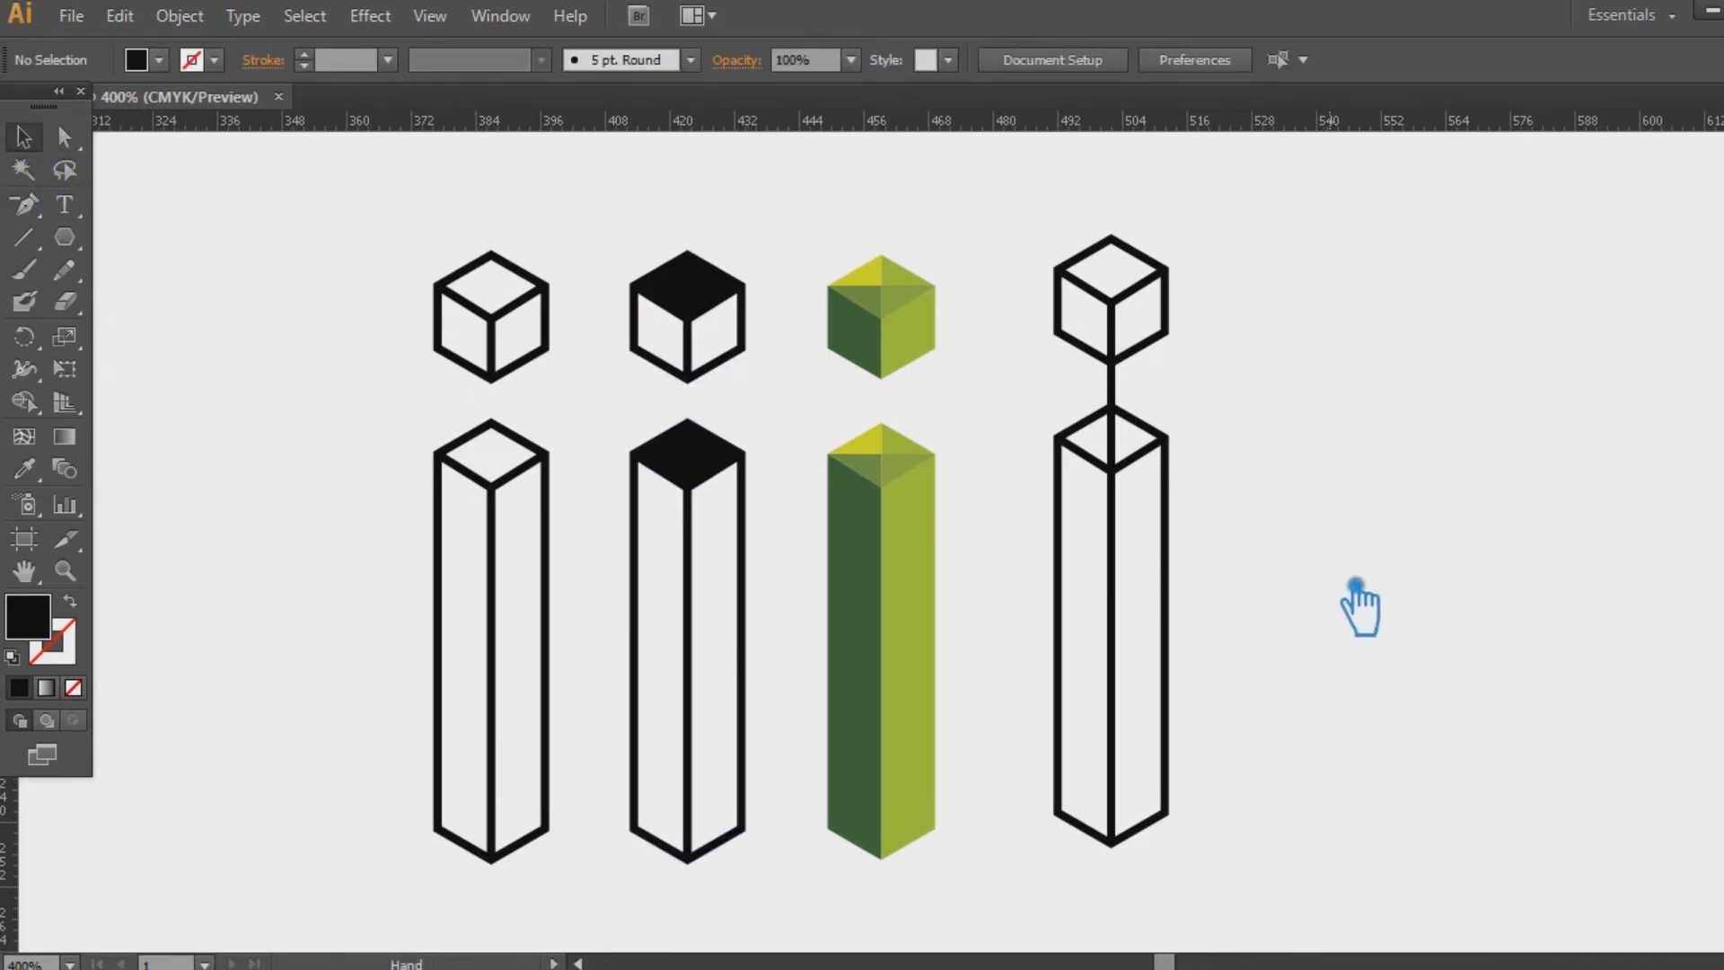
left_click_drag(1187, 873, 992, 610)
left_click_drag(1029, 718, 1012, 229)
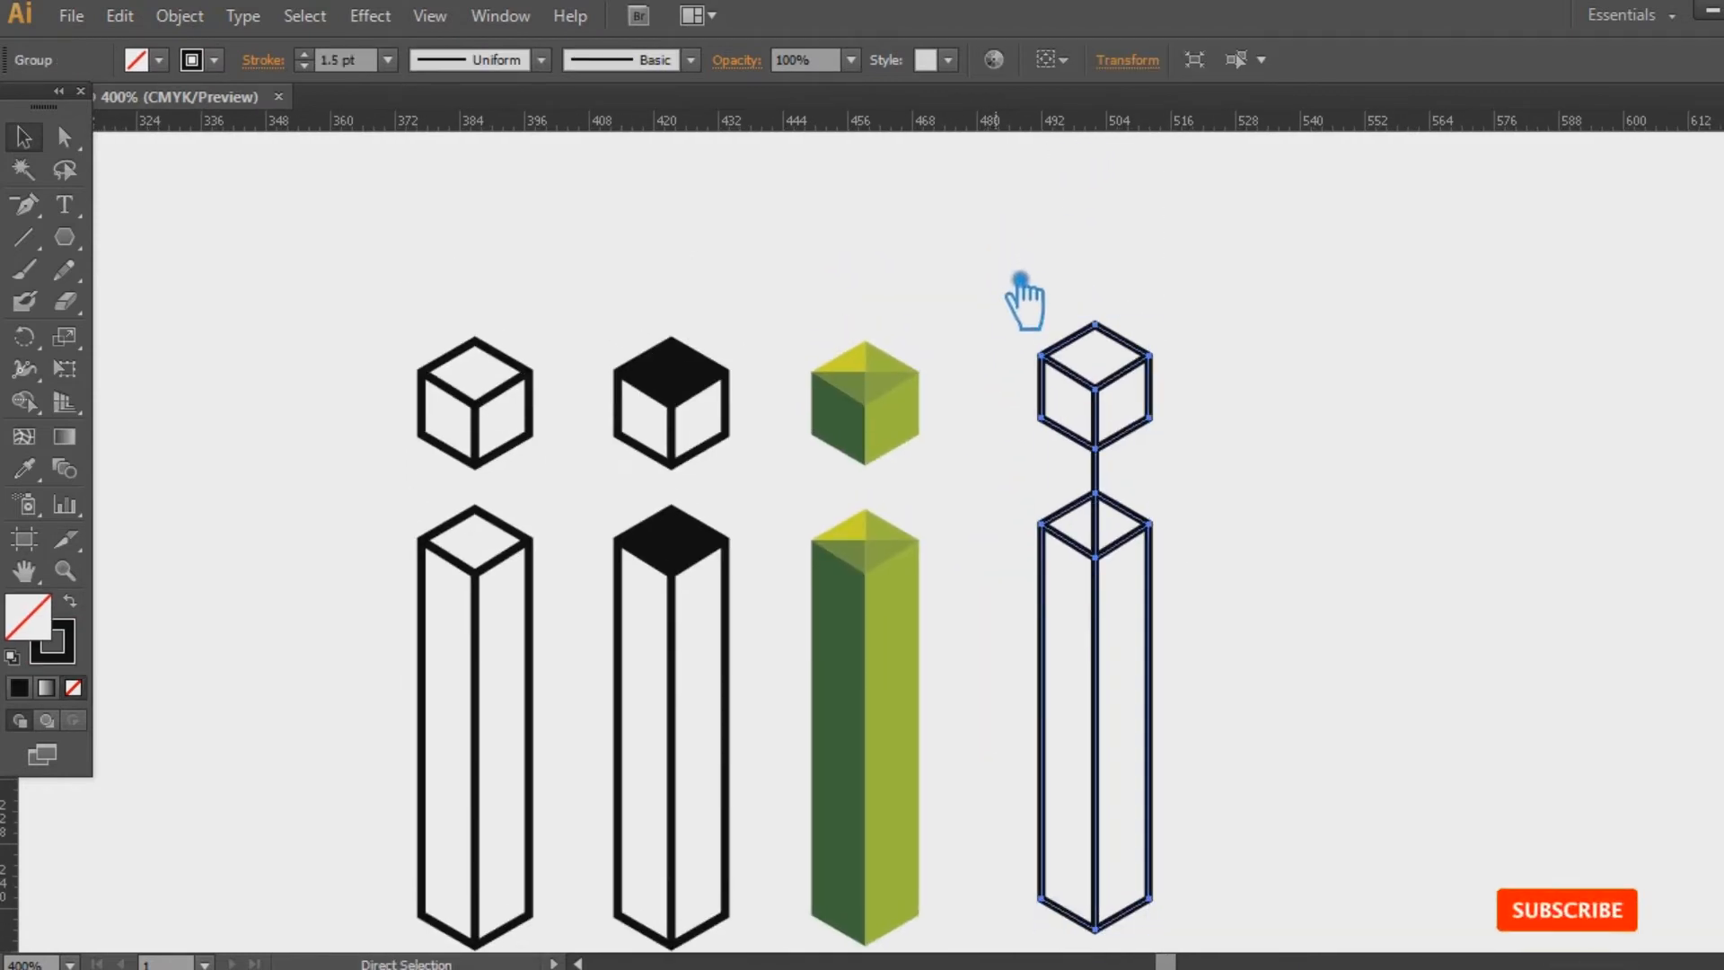
key("Delete")
left_click_drag(1124, 451, 1216, 477)
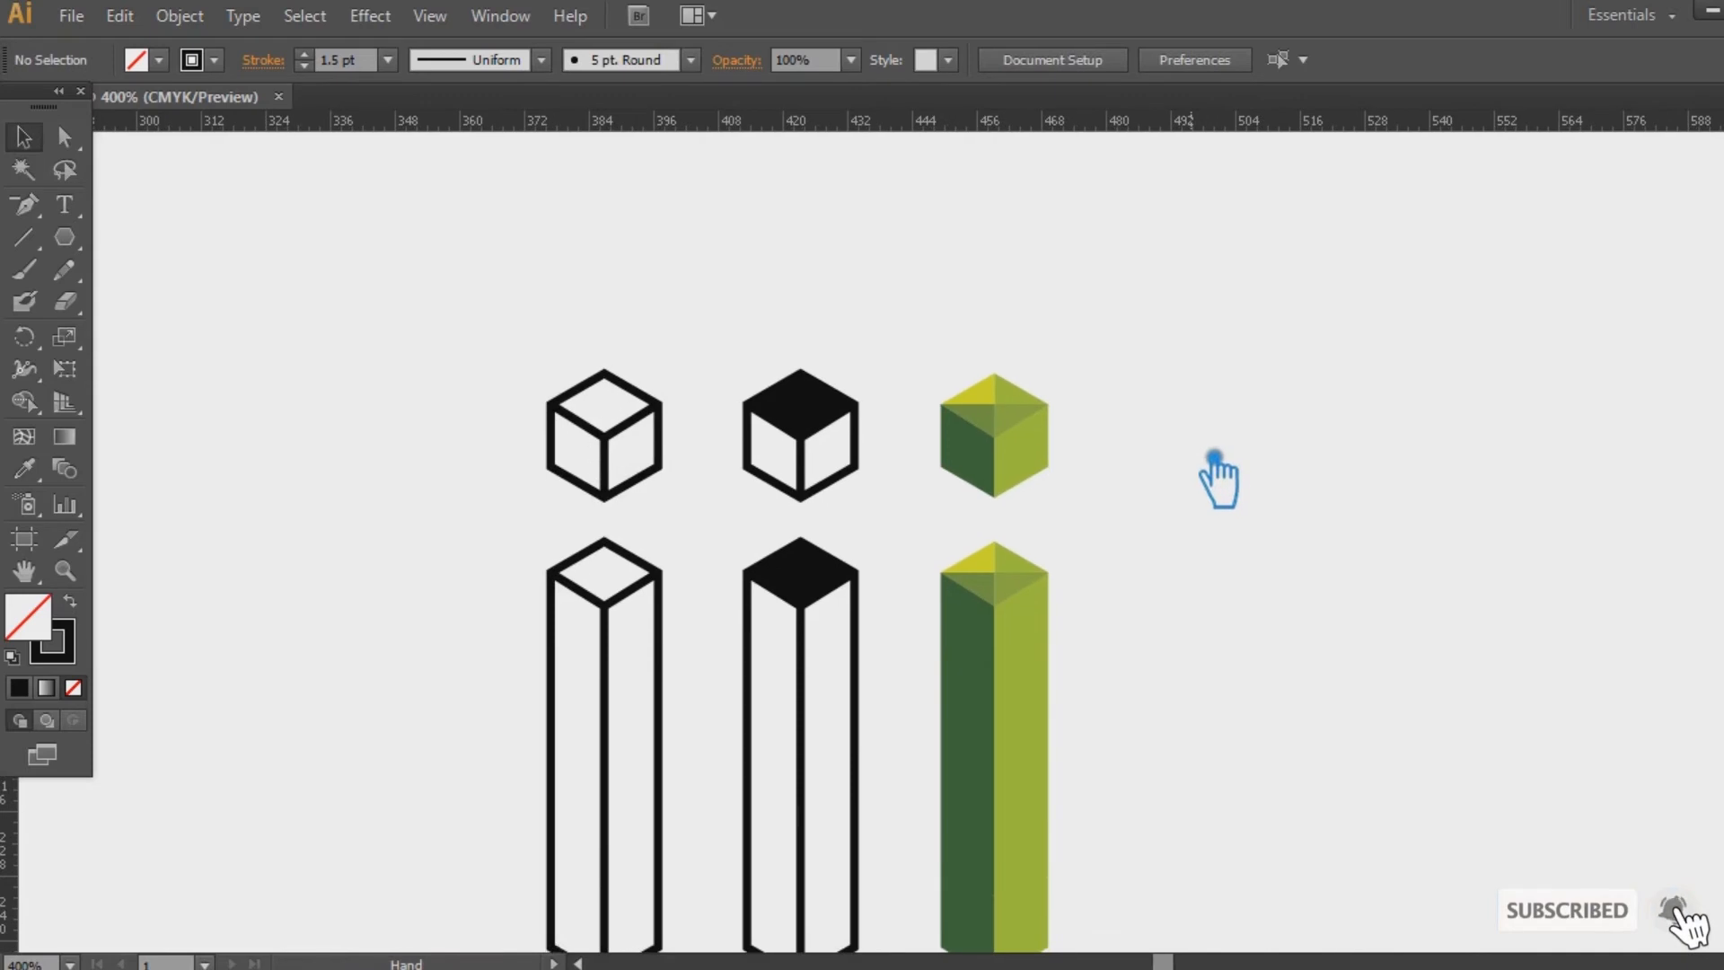
key("ctrl+z")
Move the connected stroke-only letter i away from the finished letters, to the far side of the colour swatches
left_click(1240, 489)
left_click(1235, 466)
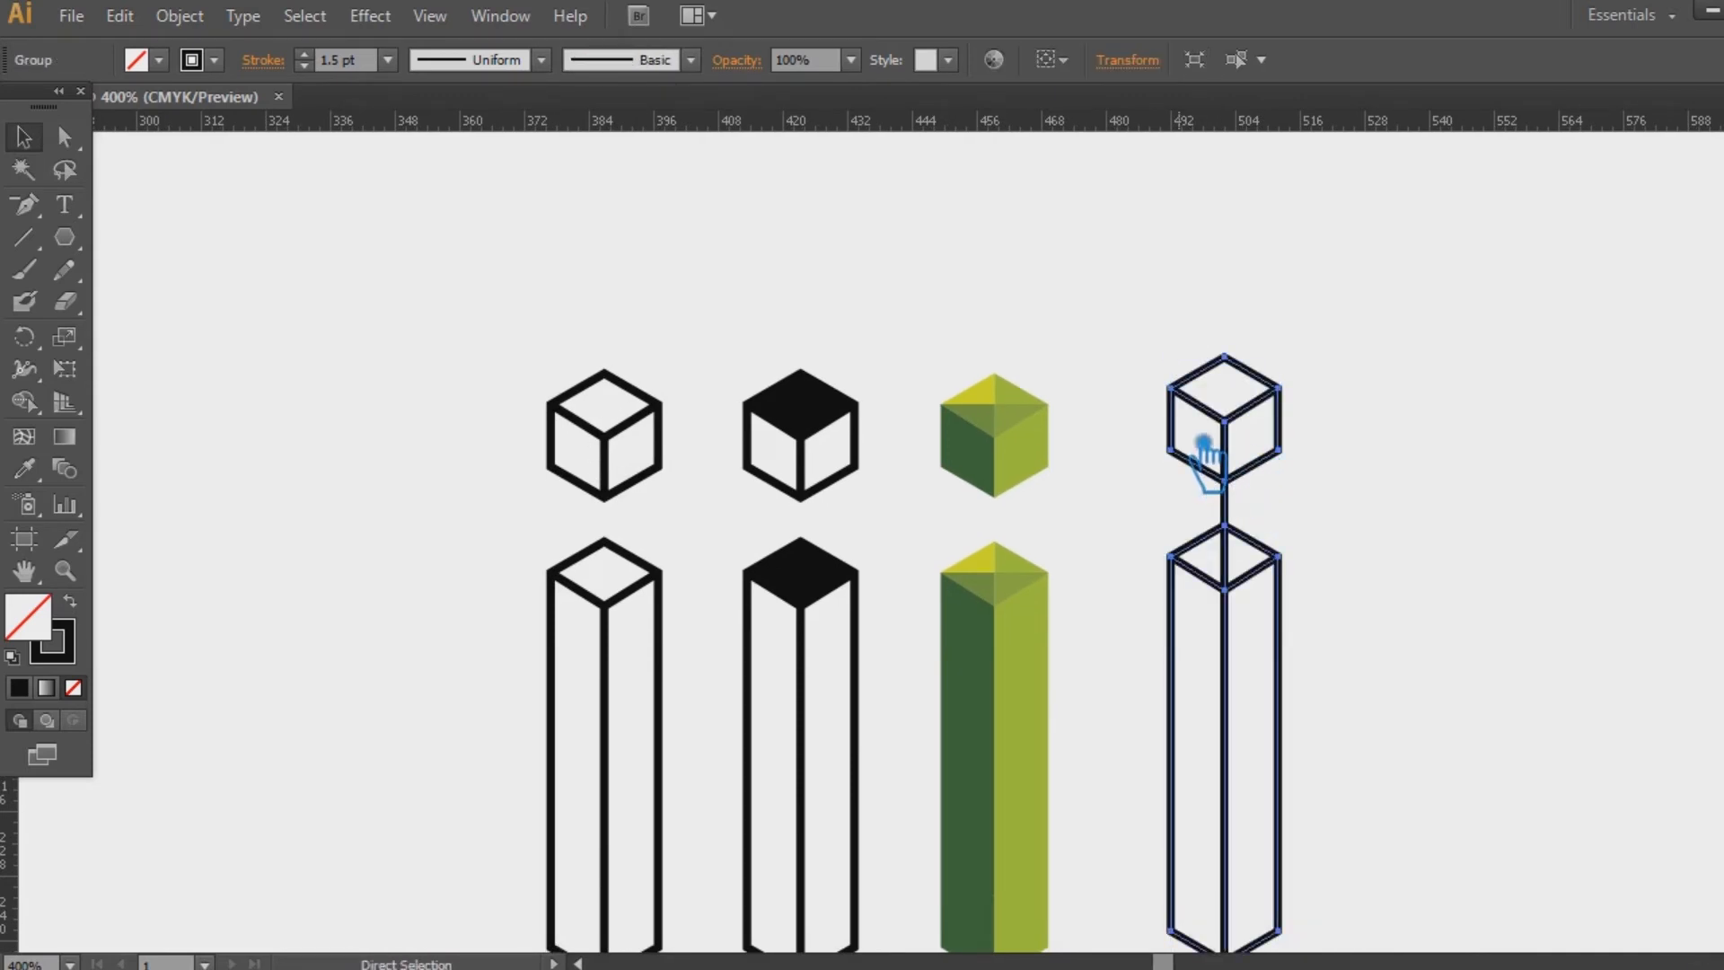
left_click_drag(1238, 509, 1074, 450)
left_click_drag(913, 489, 939, 532)
key("ctrl+minus")
left_click_drag(488, 581, 221, 581)
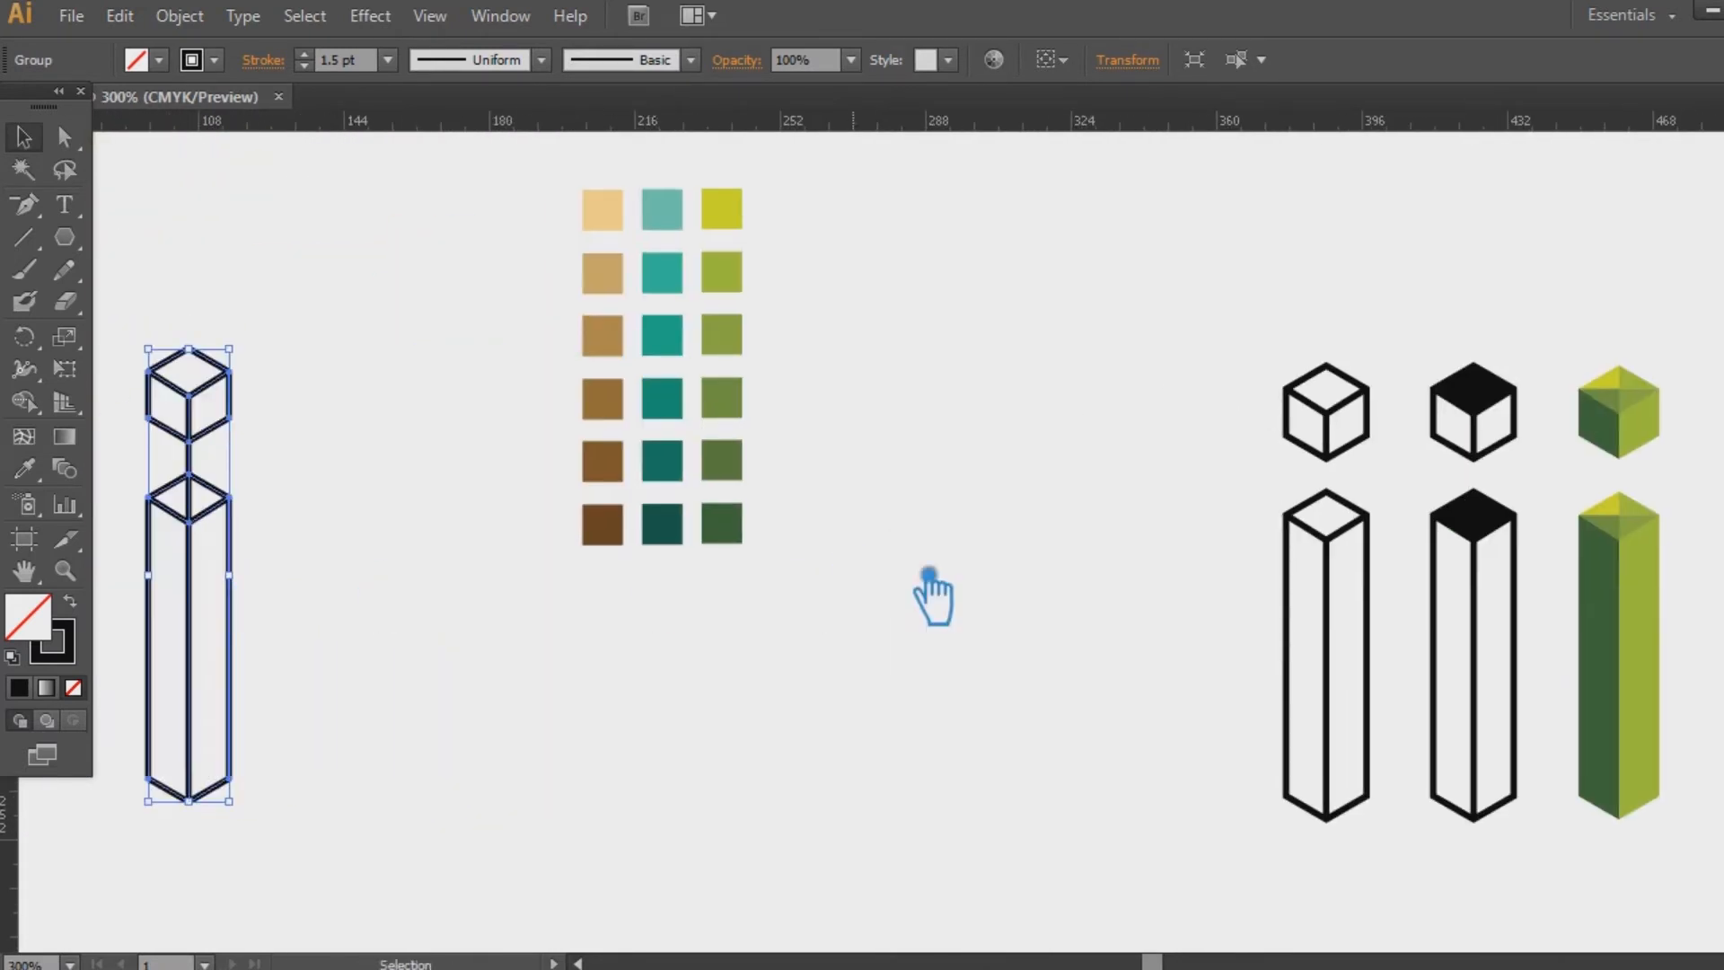
Try the first and second teal swatches as the fill of the letter i with solid top faces
left_click_drag(929, 579, 569, 589)
left_click(1122, 553)
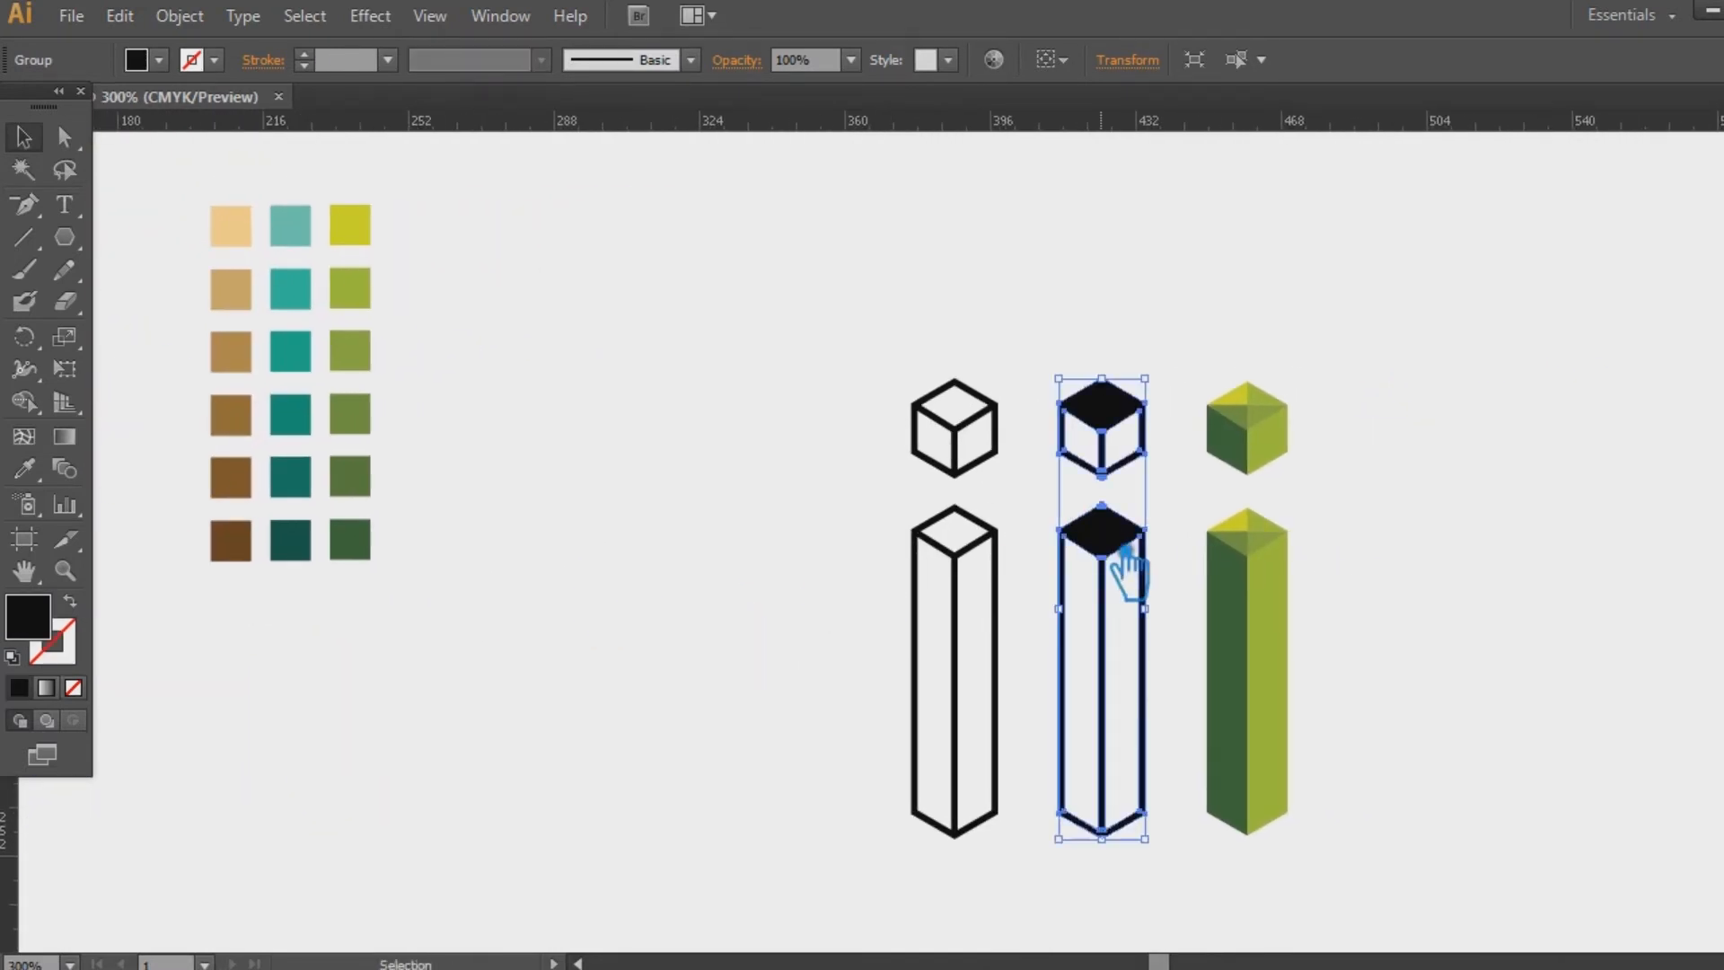
left_click(24, 468)
left_click(304, 229)
left_click(306, 301)
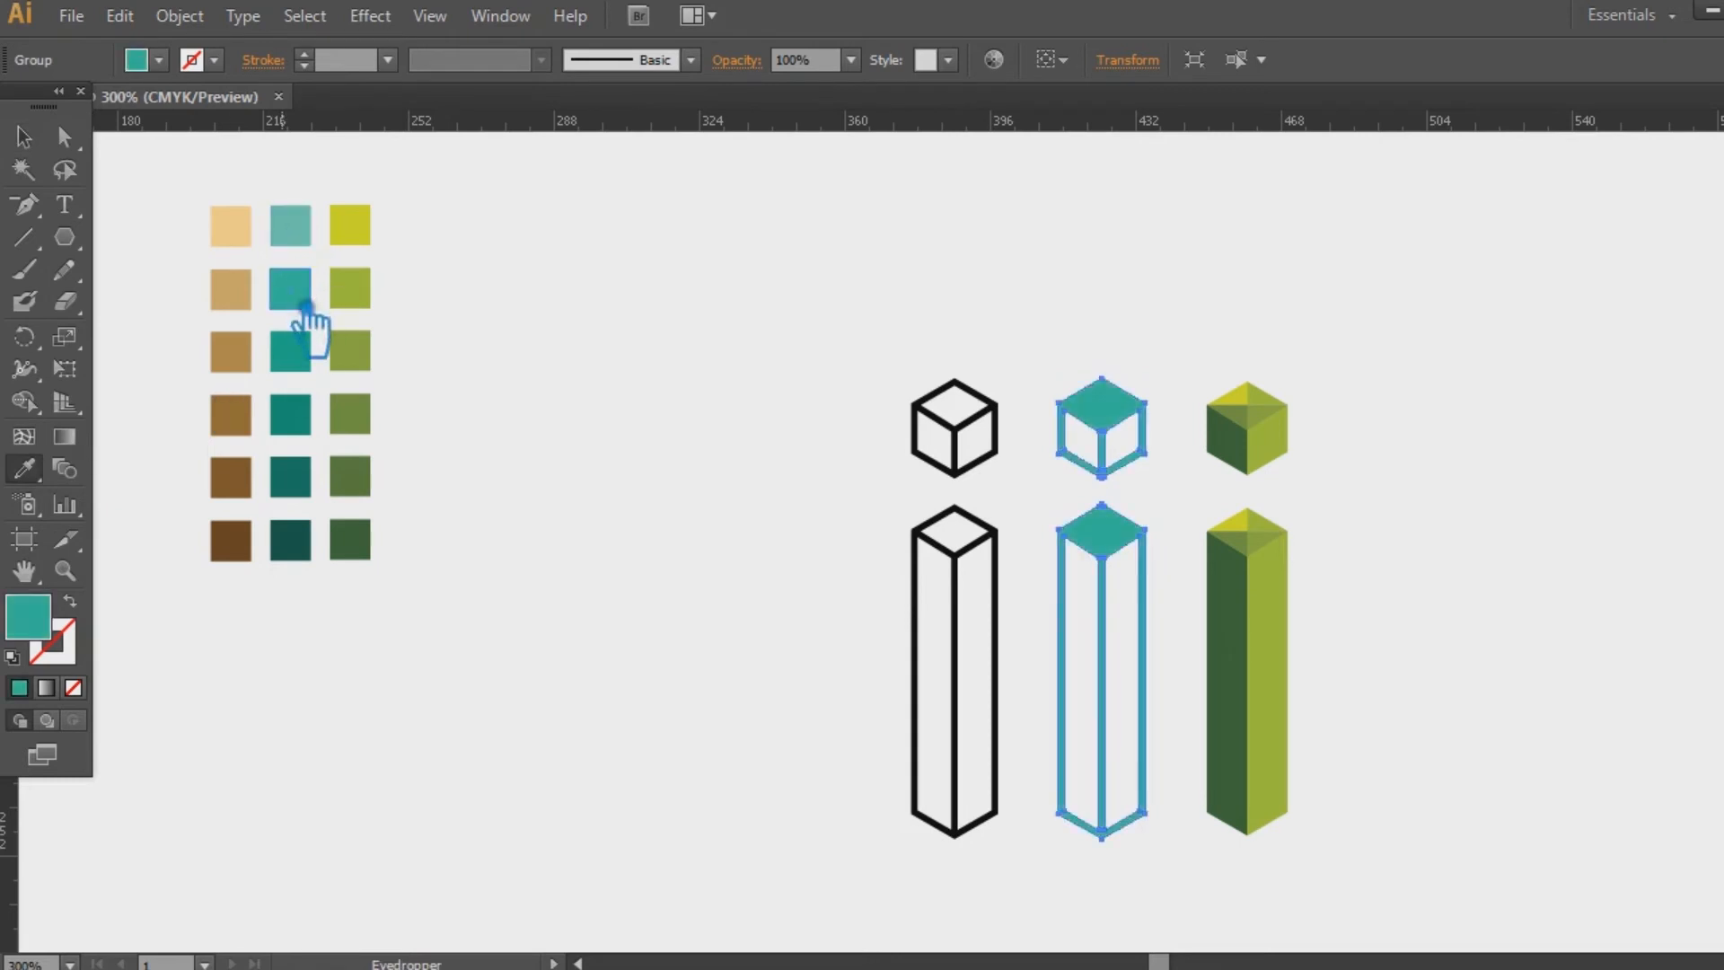
Apply the default white-to-black linear gradient to the cube and prism of the letter i with solid top faces
left_click(25, 139)
left_click(67, 437)
left_click(1123, 408)
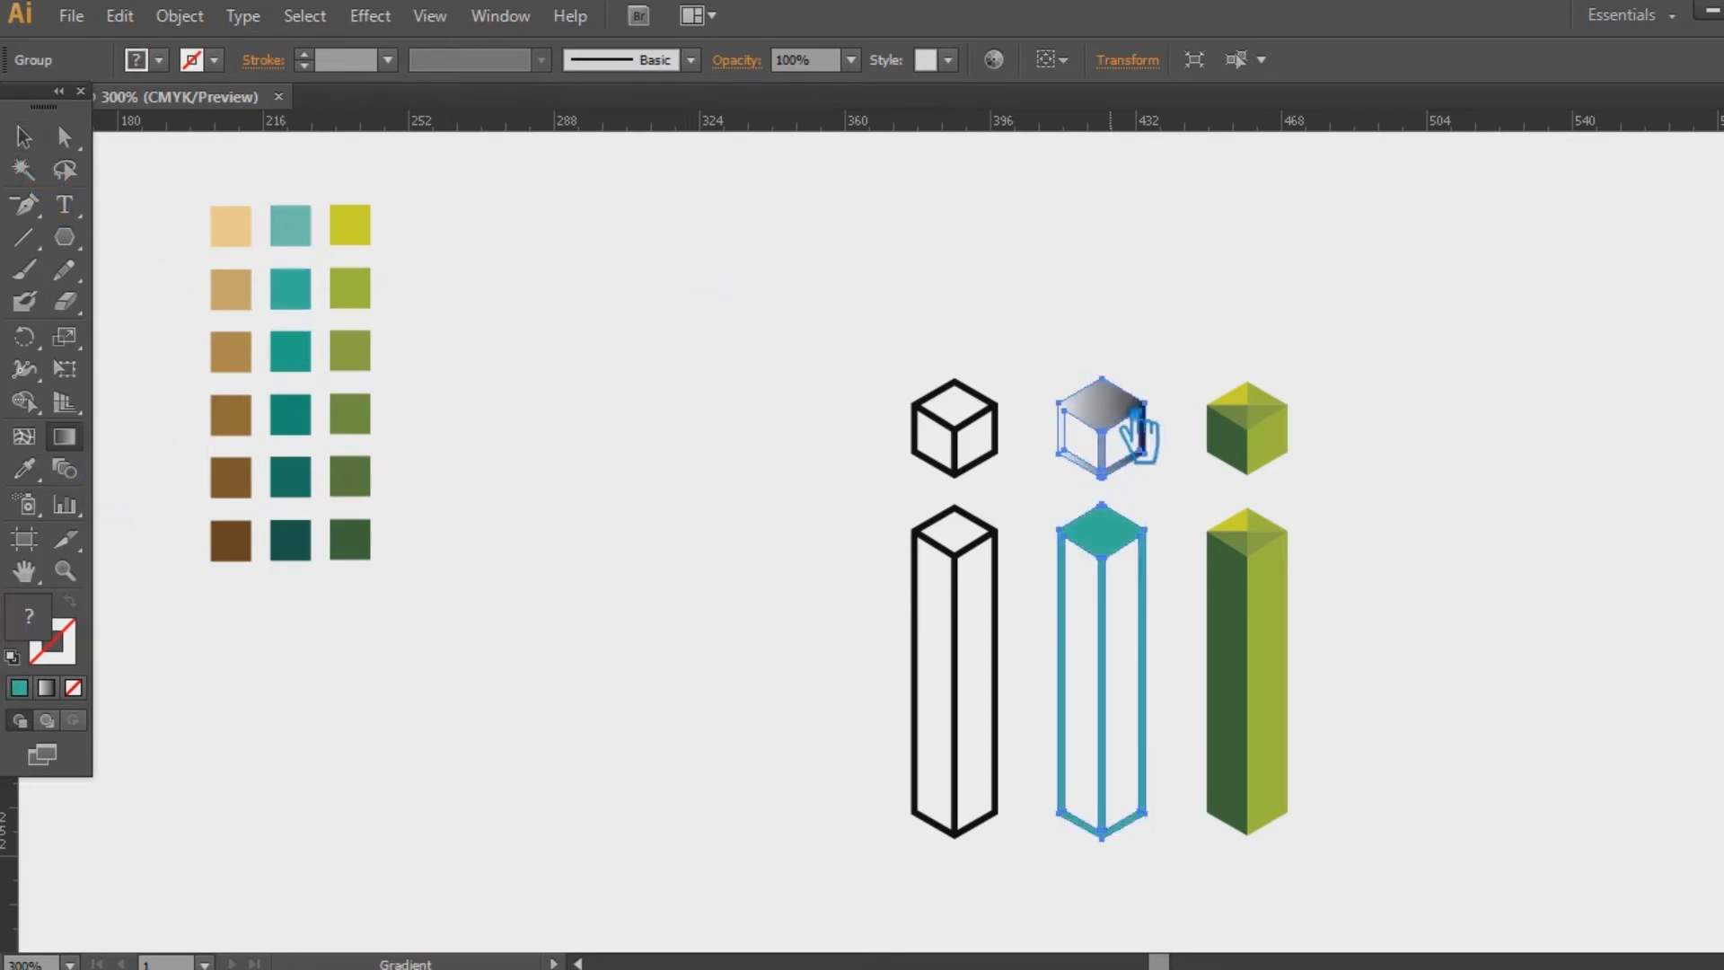
left_click(1123, 564)
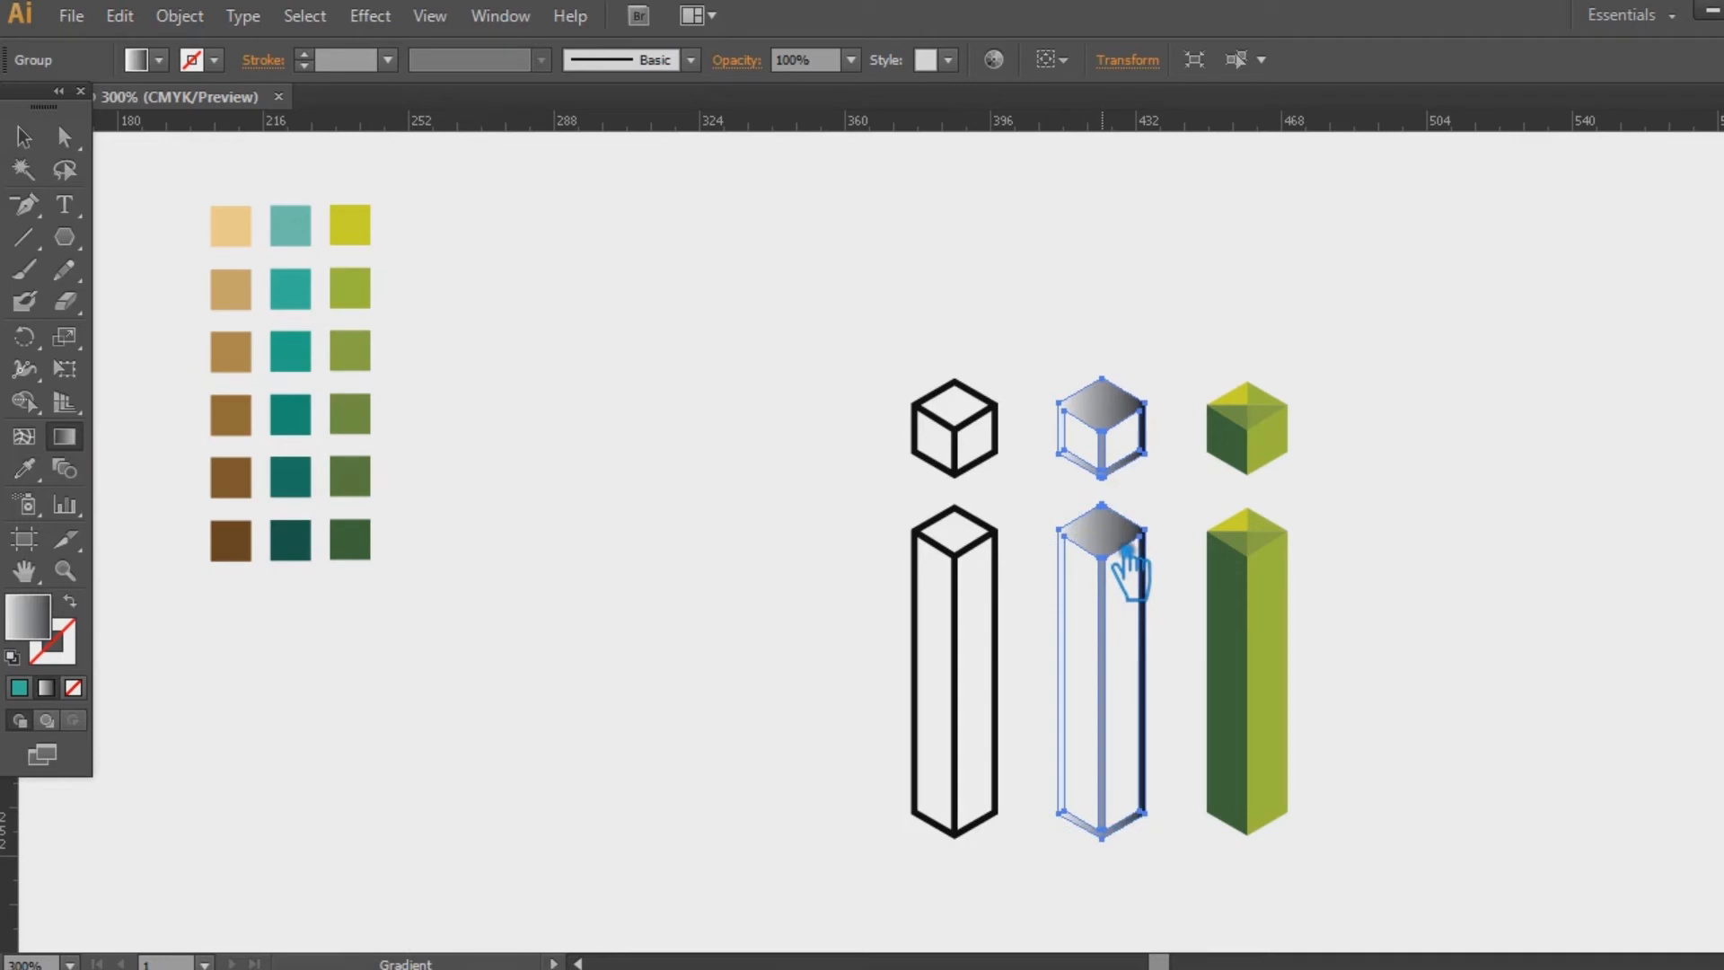
key("ctrl+z")
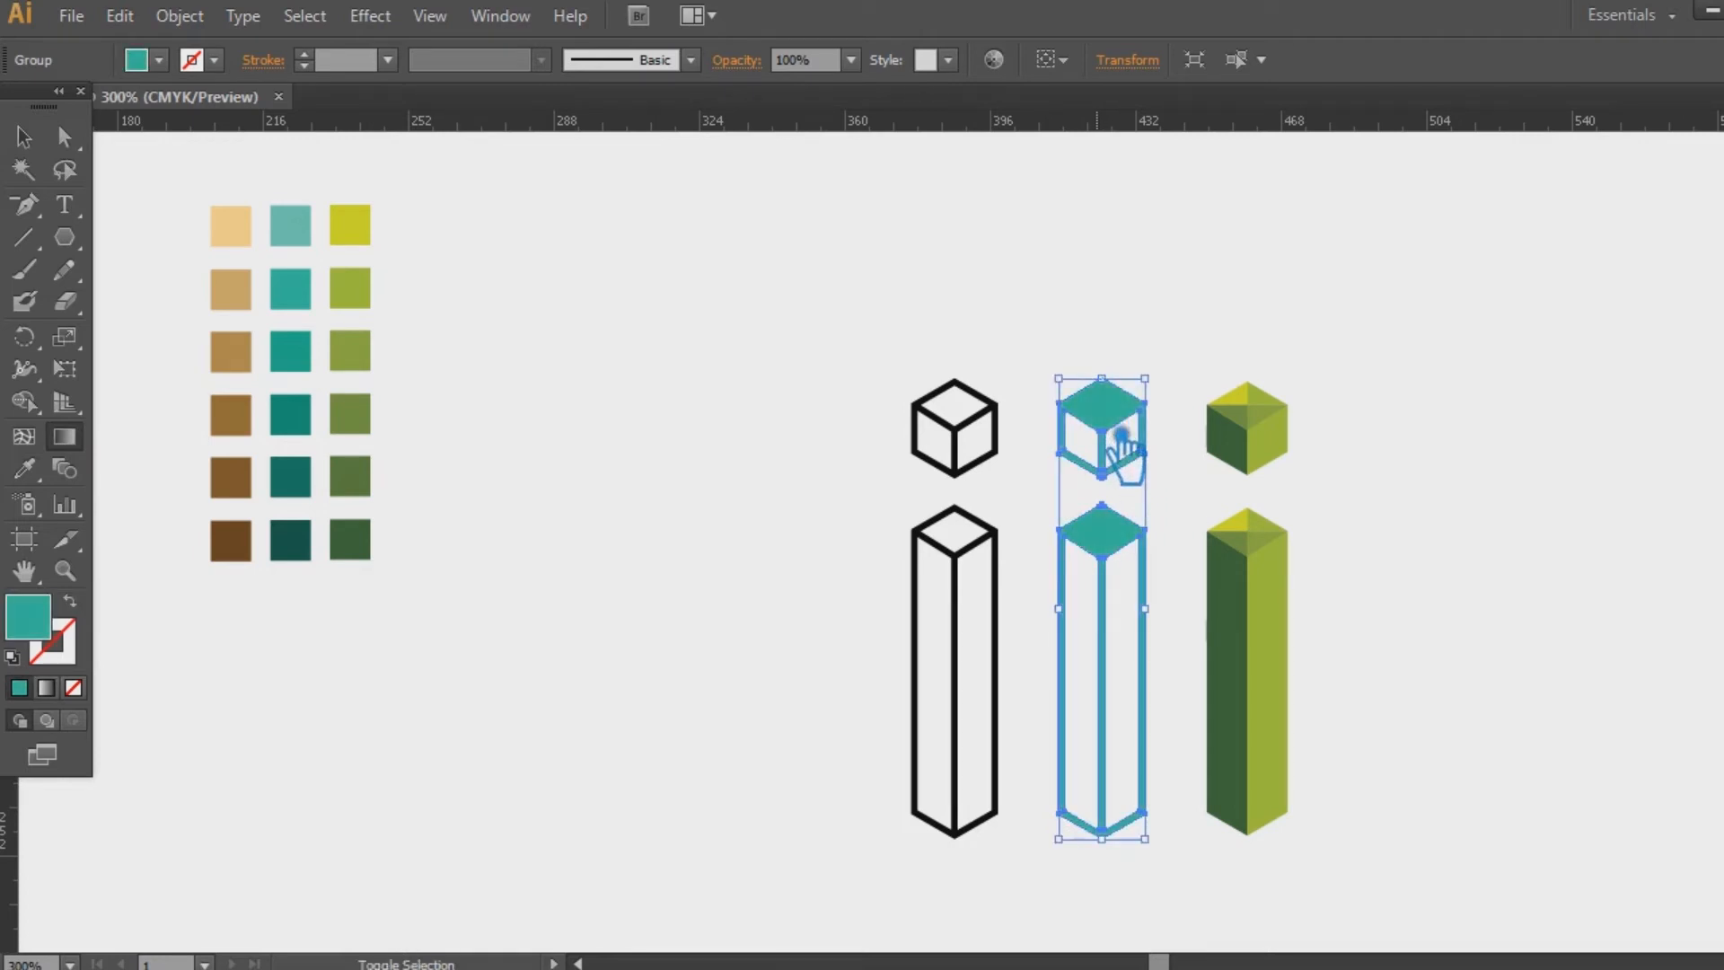
key("ctrl+shift+z")
left_click(24, 136)
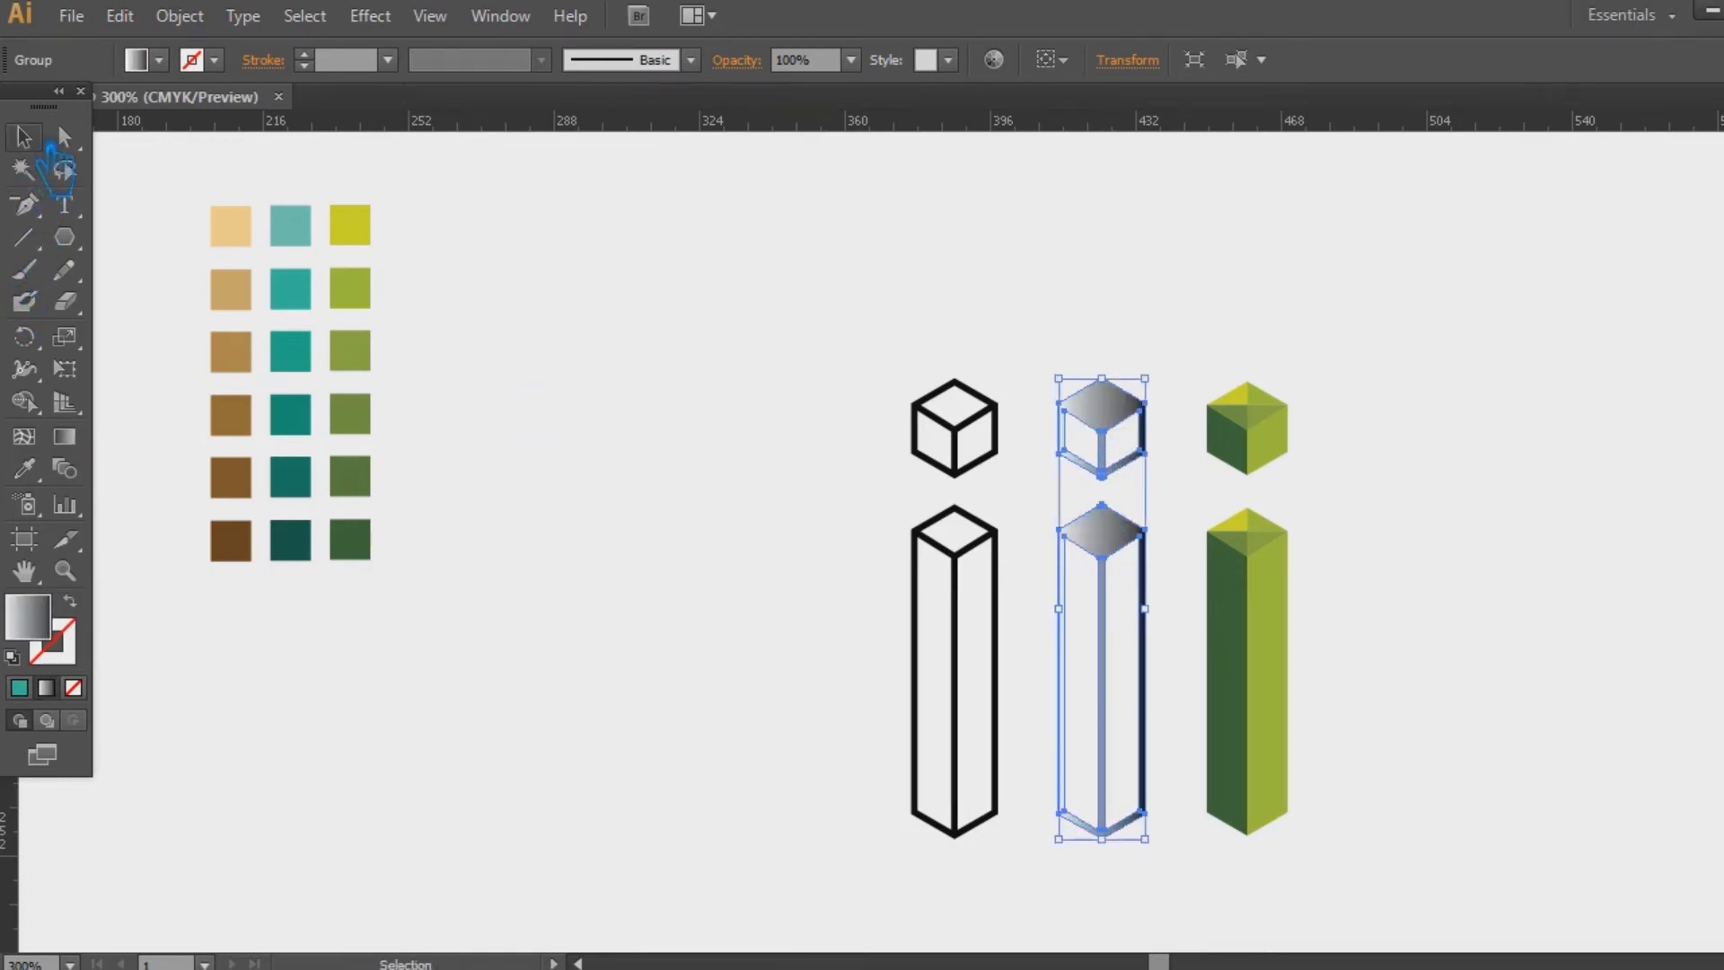
left_click(673, 417)
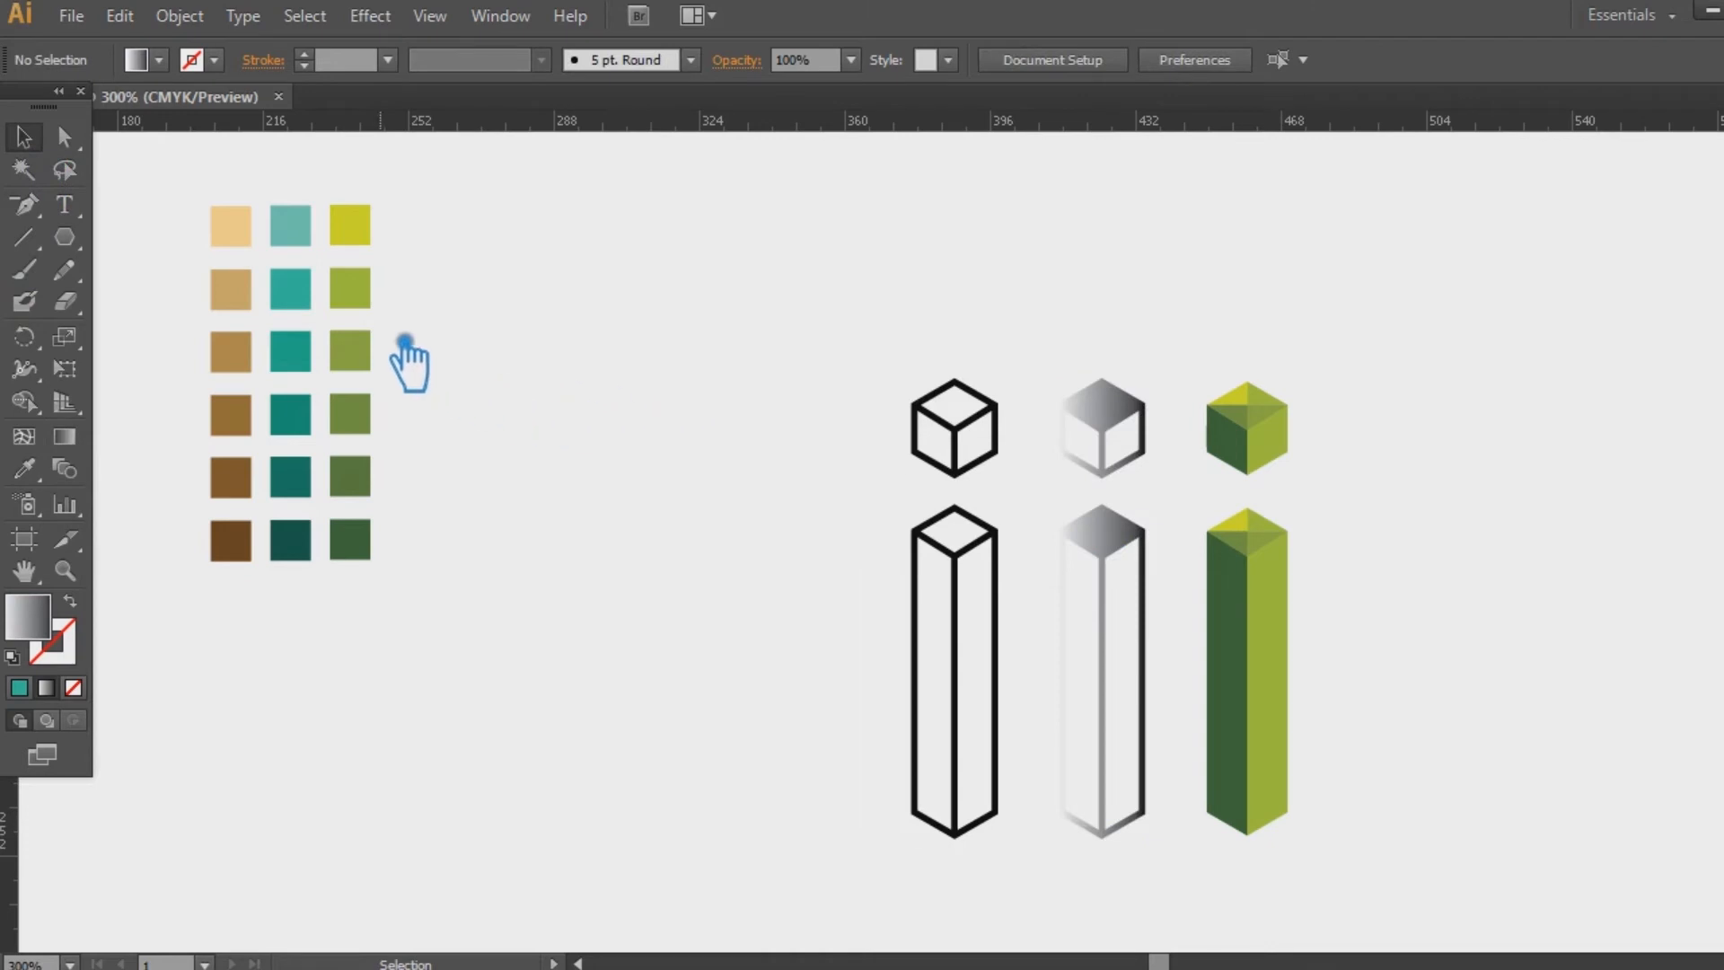
Get the hex code FCD791 from the lightest tan swatch
key("a")
left_click(231, 226)
double_click(35, 618)
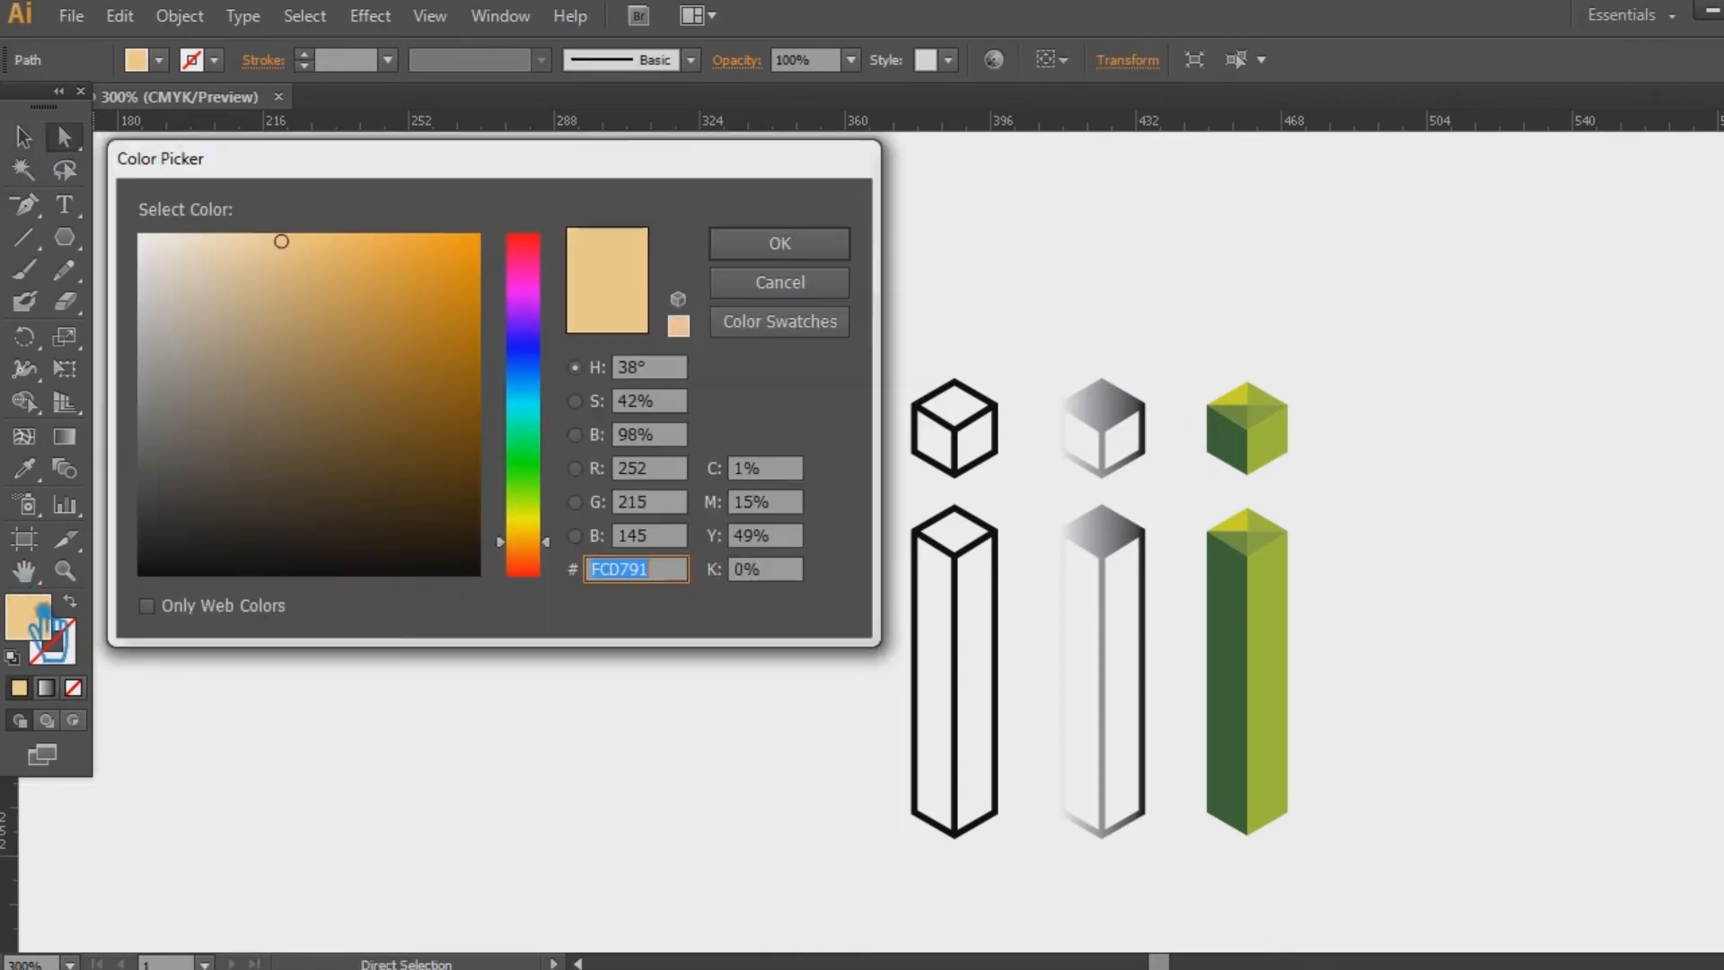
key("Return")
Shift the midpoint of the solid-top cube's gradient to 21.43% and set its start colour to FCD791
left_click(1071, 393)
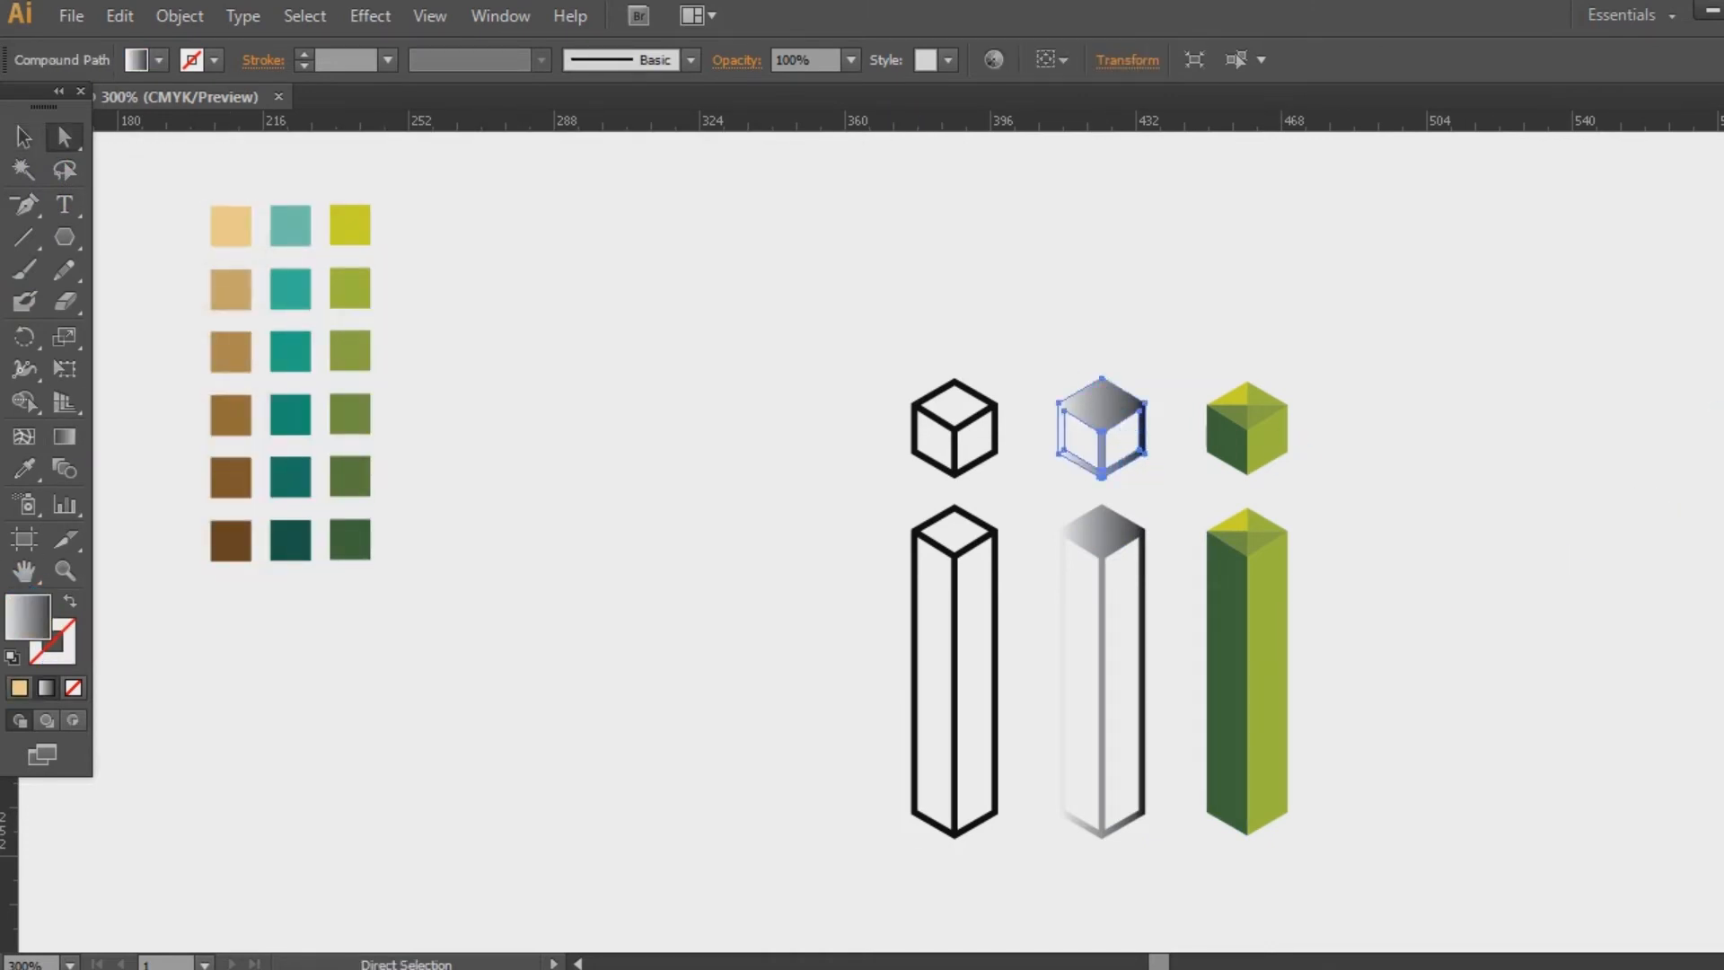
key("ctrl+F9")
left_click_drag(1599, 503, 1523, 506)
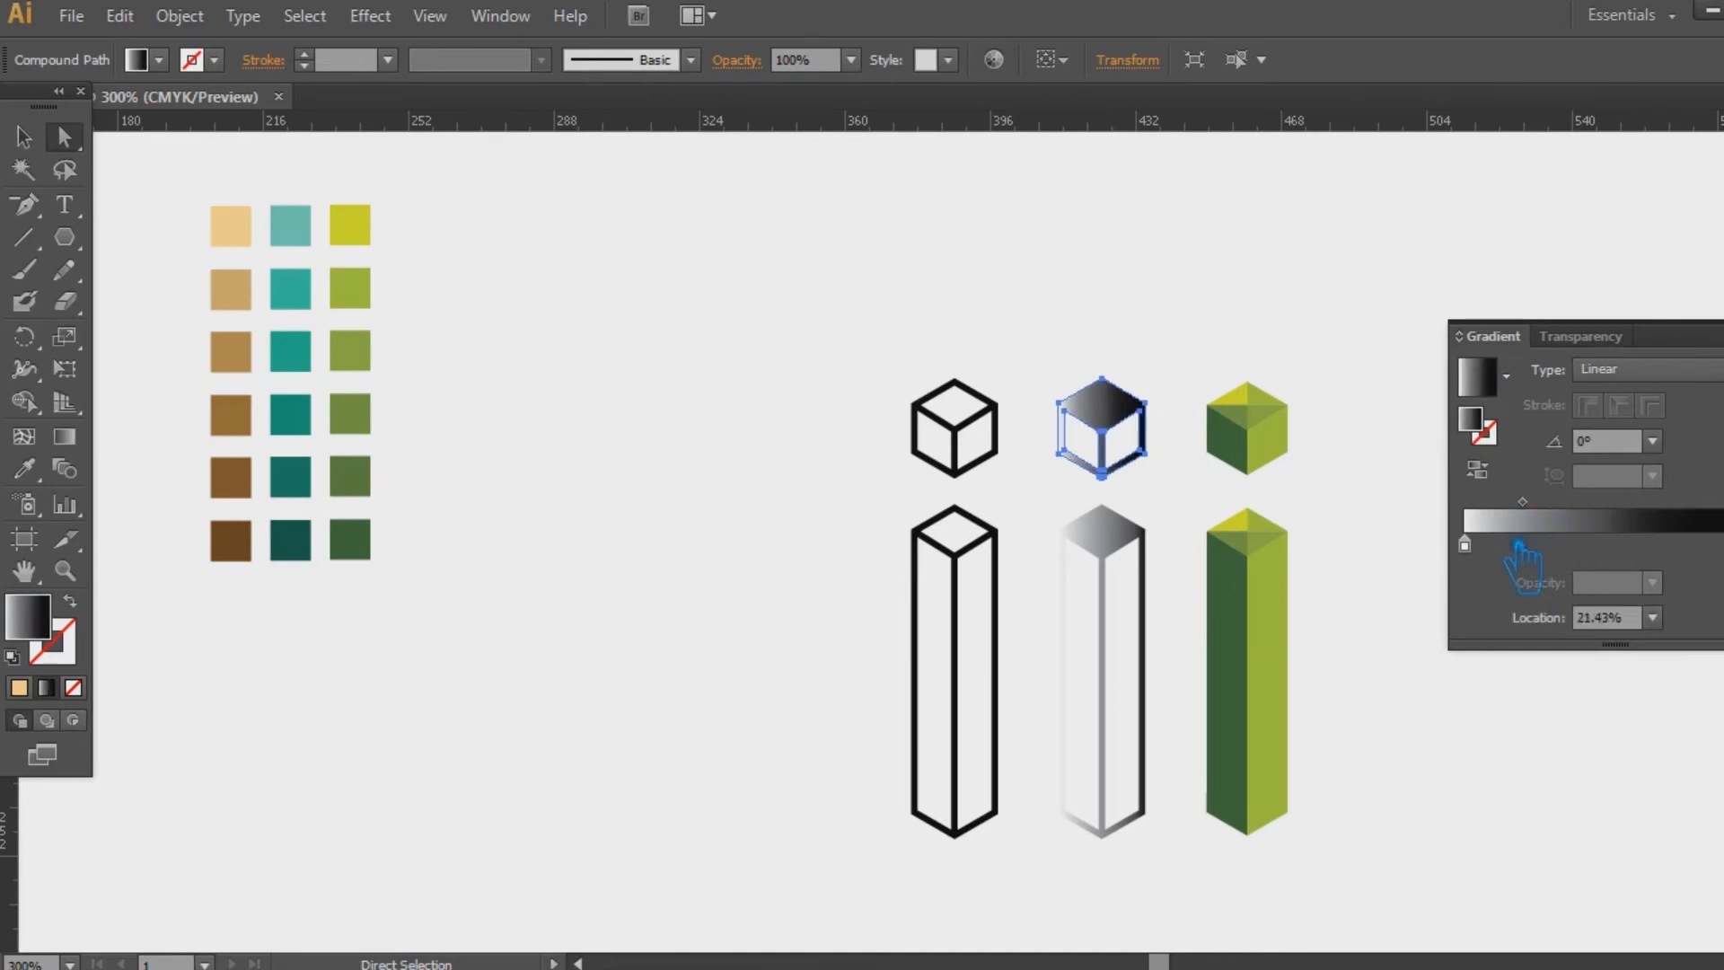
left_click(1466, 545)
double_click(1475, 420)
type("FCD791")
left_click(840, 258)
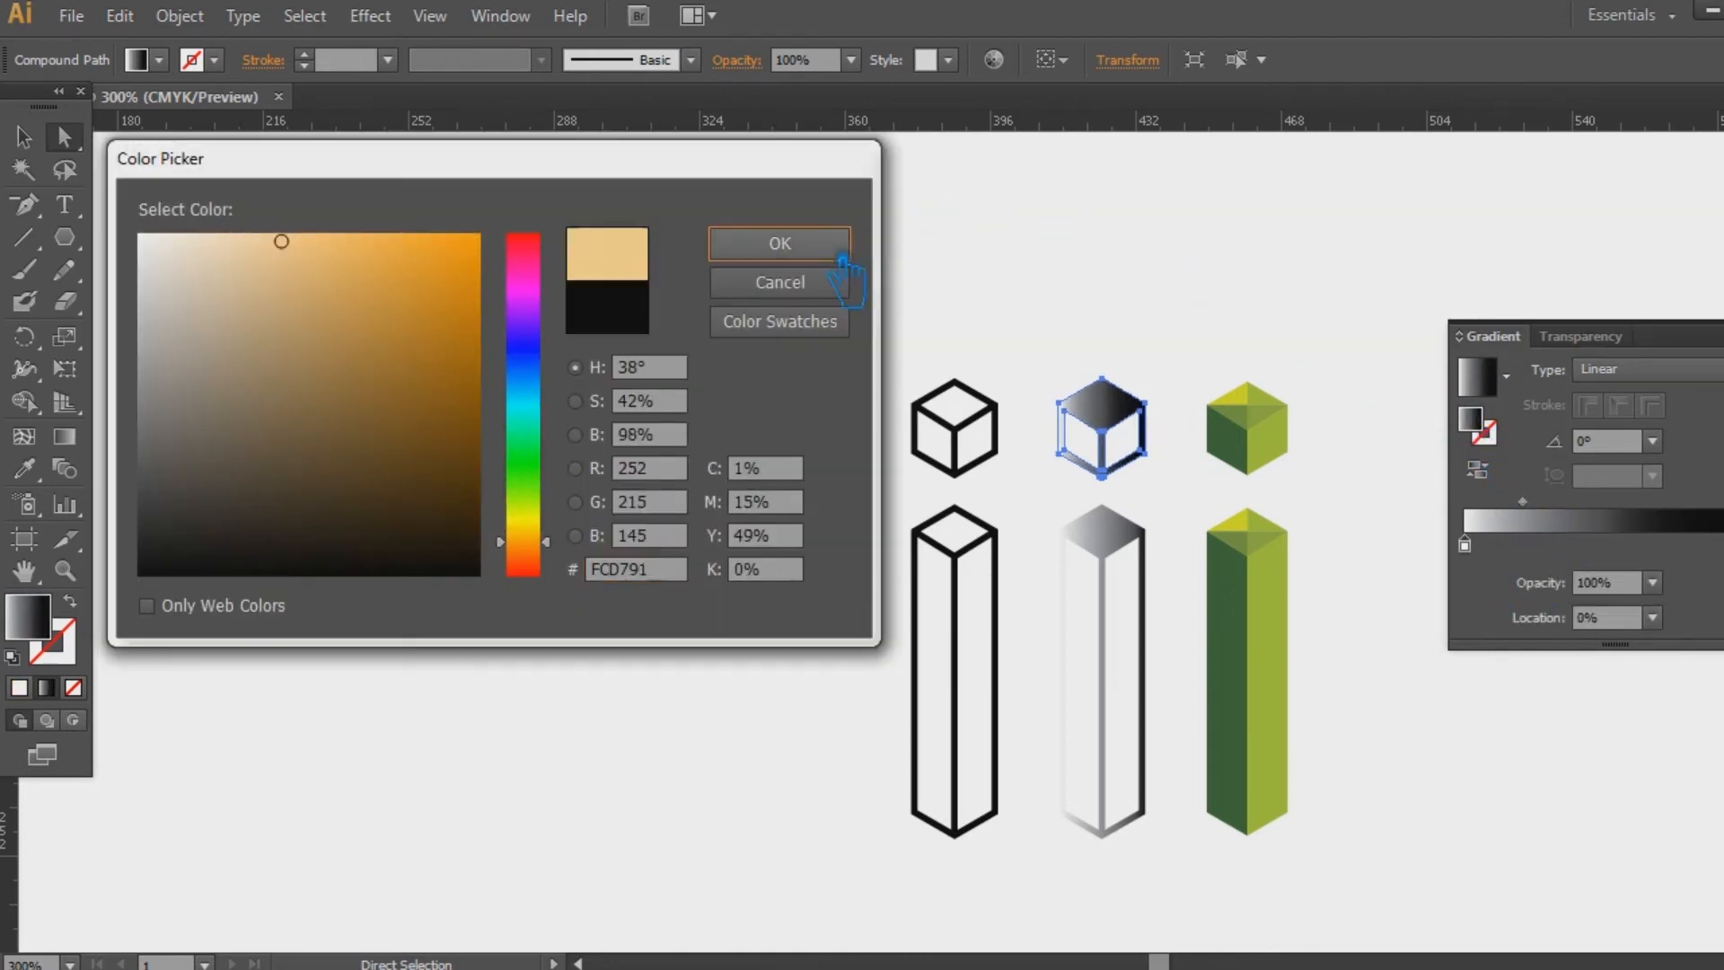
Set the end colour of the cube's gradient to 653E17, the hex code of the darkest brown swatch
left_click(250, 542)
double_click(27, 616)
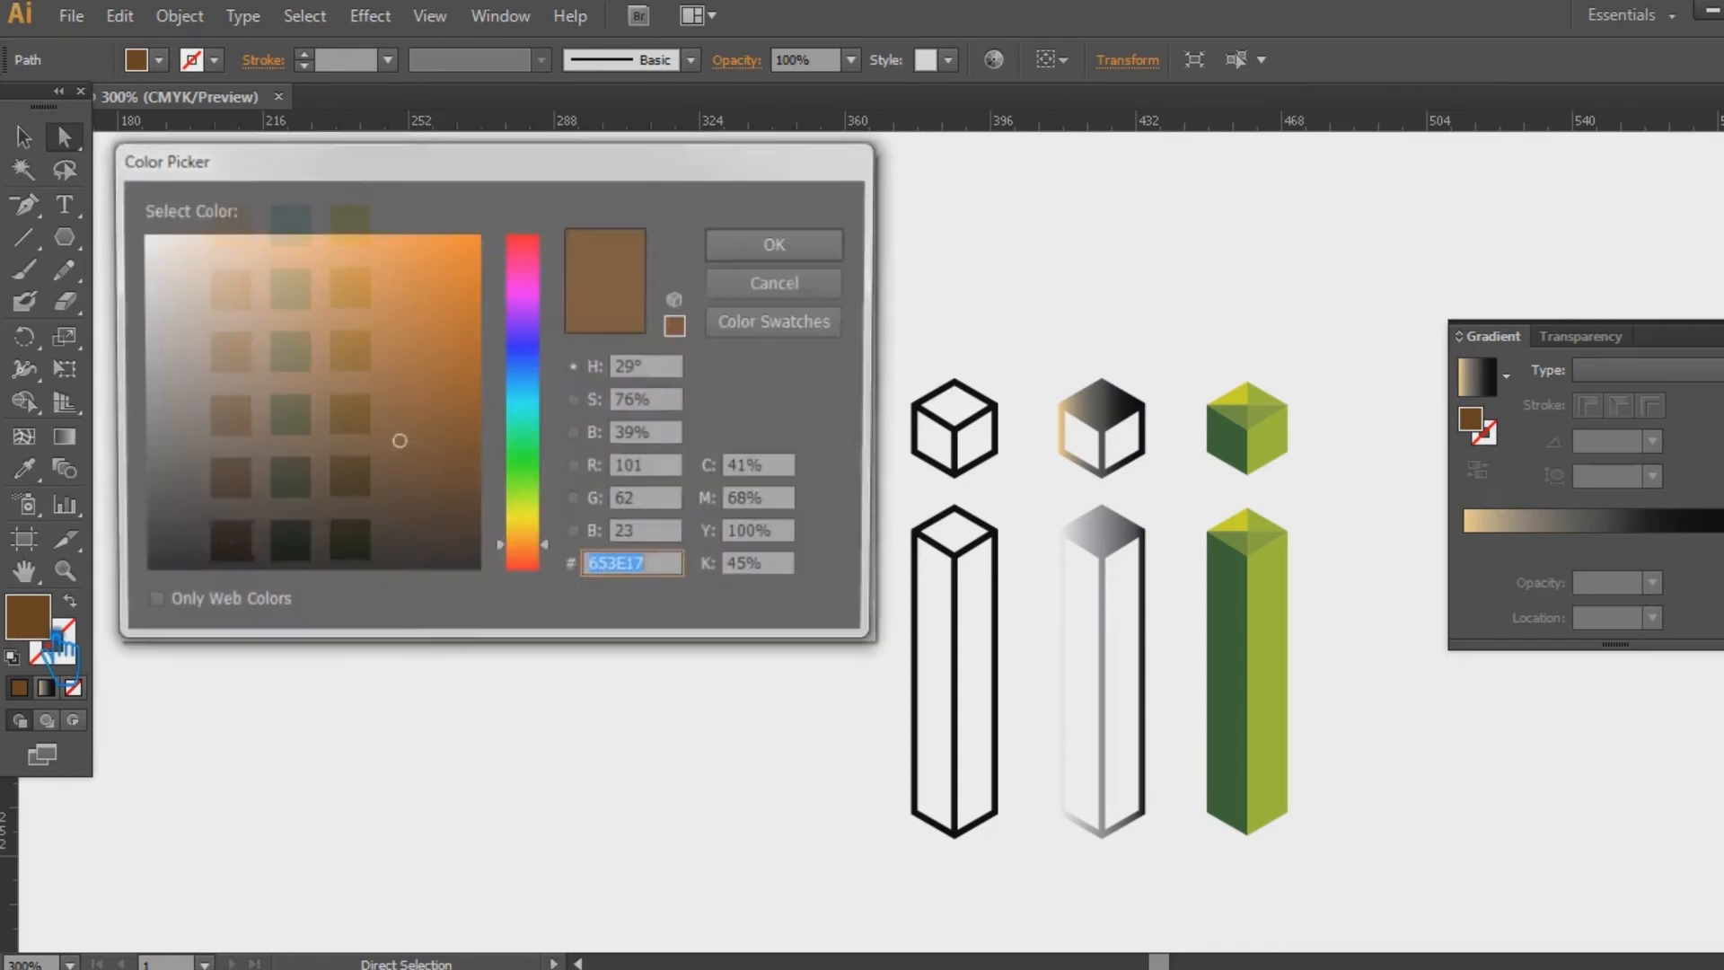
left_click(808, 256)
left_click(1125, 436)
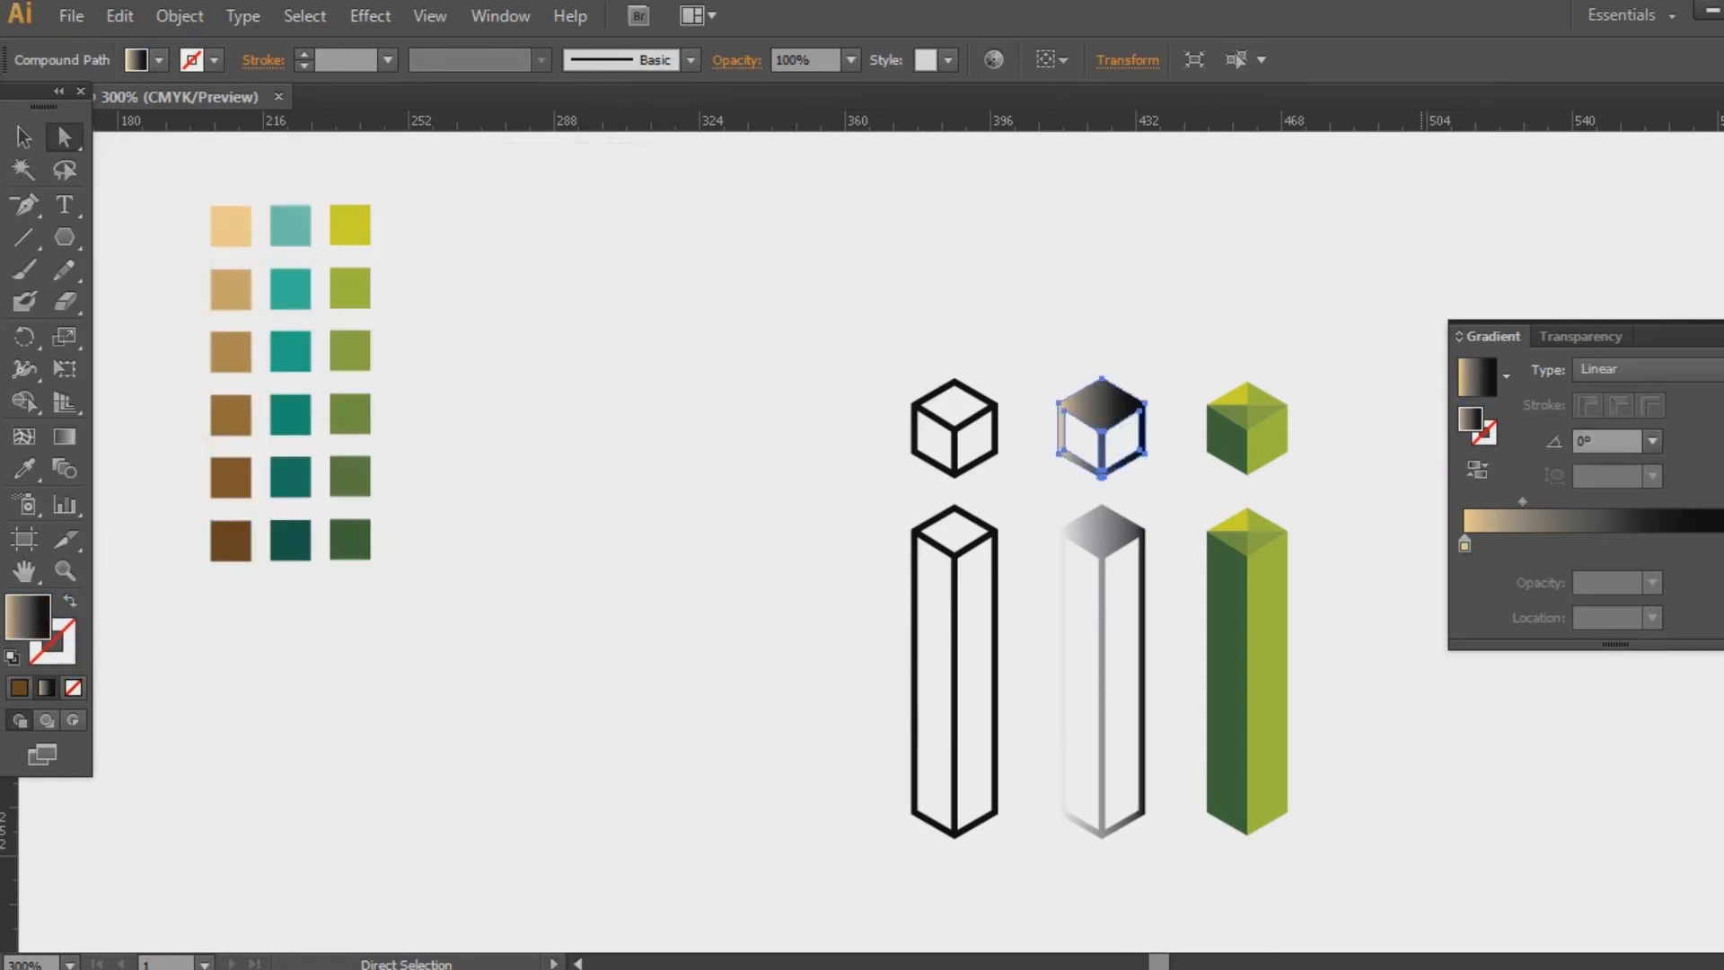
double_click(1471, 418)
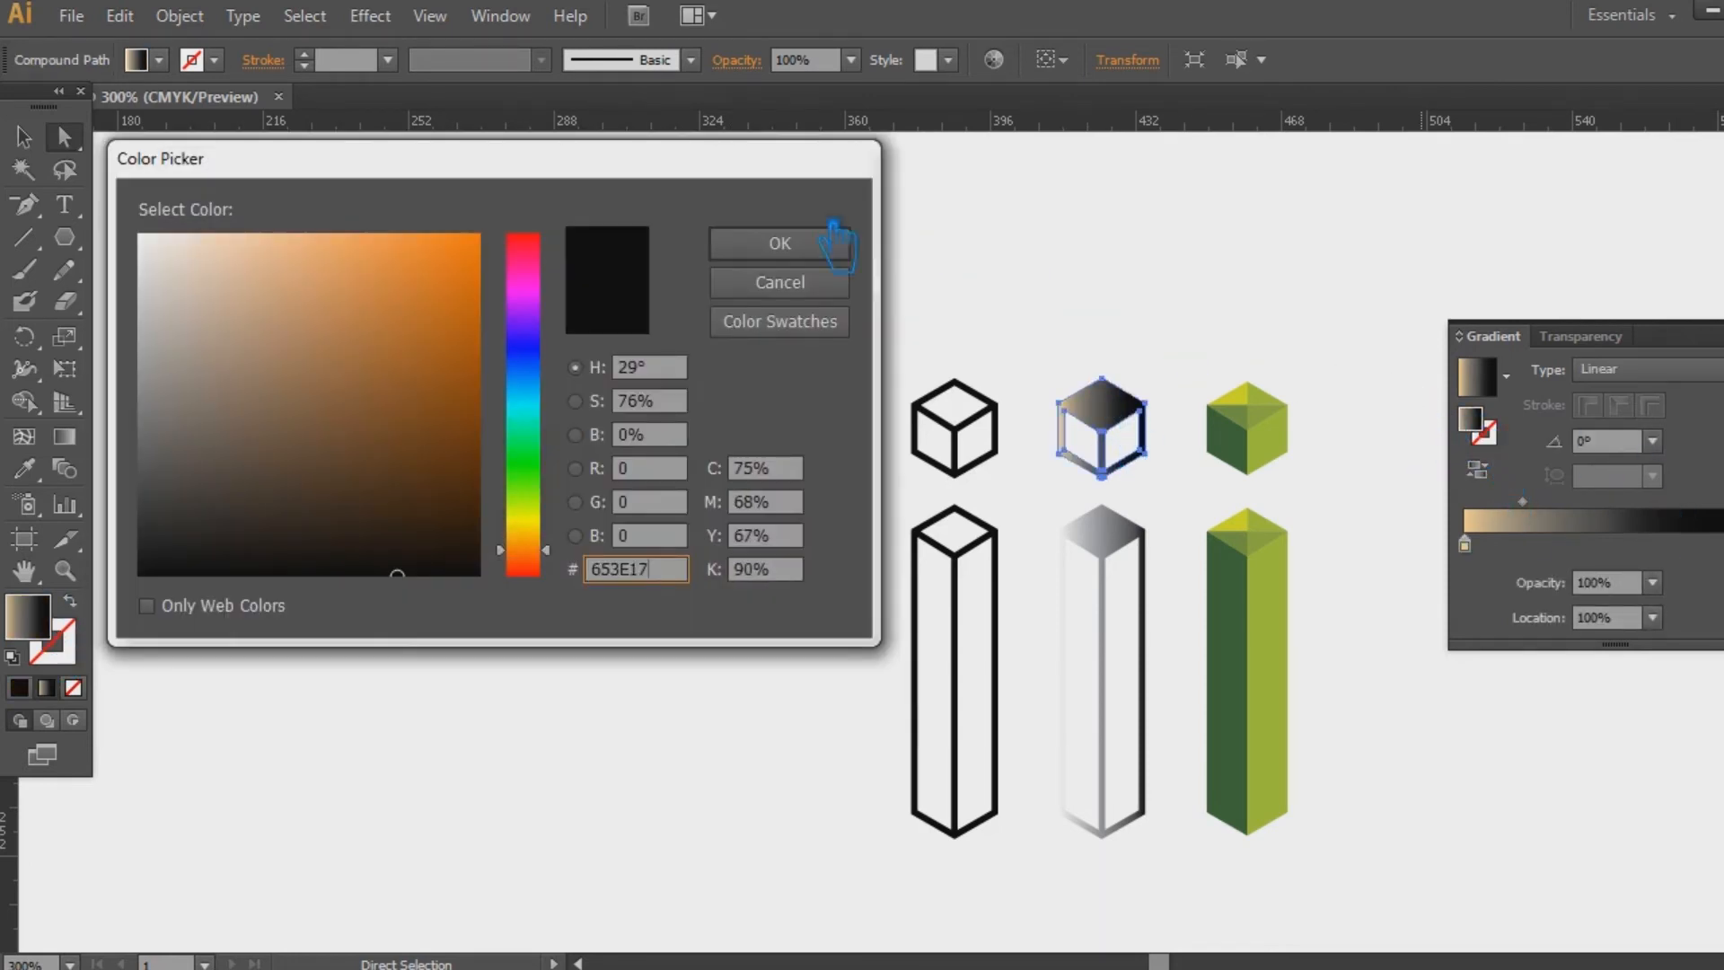
type("653E17")
left_click(832, 238)
Move the midpoint of the cube's gradient closer to the centre and set its brown end stop to 83.74%
left_click_drag(1523, 504, 1607, 518)
left_click_drag(1723, 550, 1713, 559)
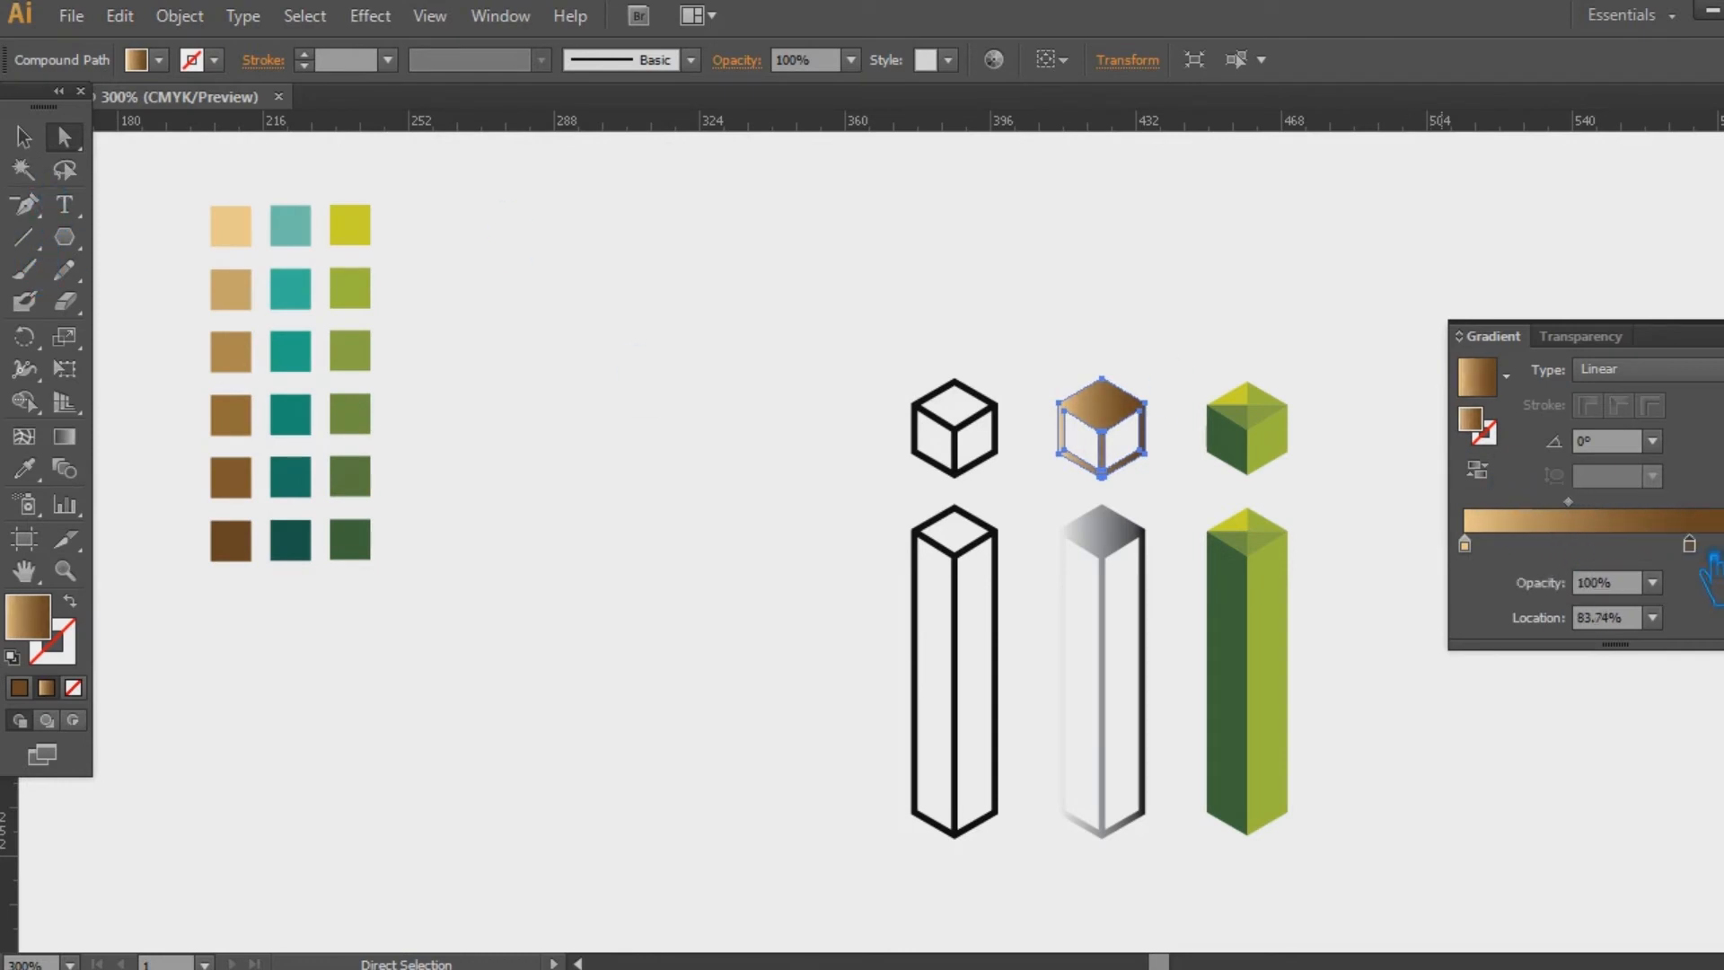
left_click(639, 347)
Apply the cube's tan-to-brown gradient to the whole solid-top letter i, including its prism
left_click(1144, 429)
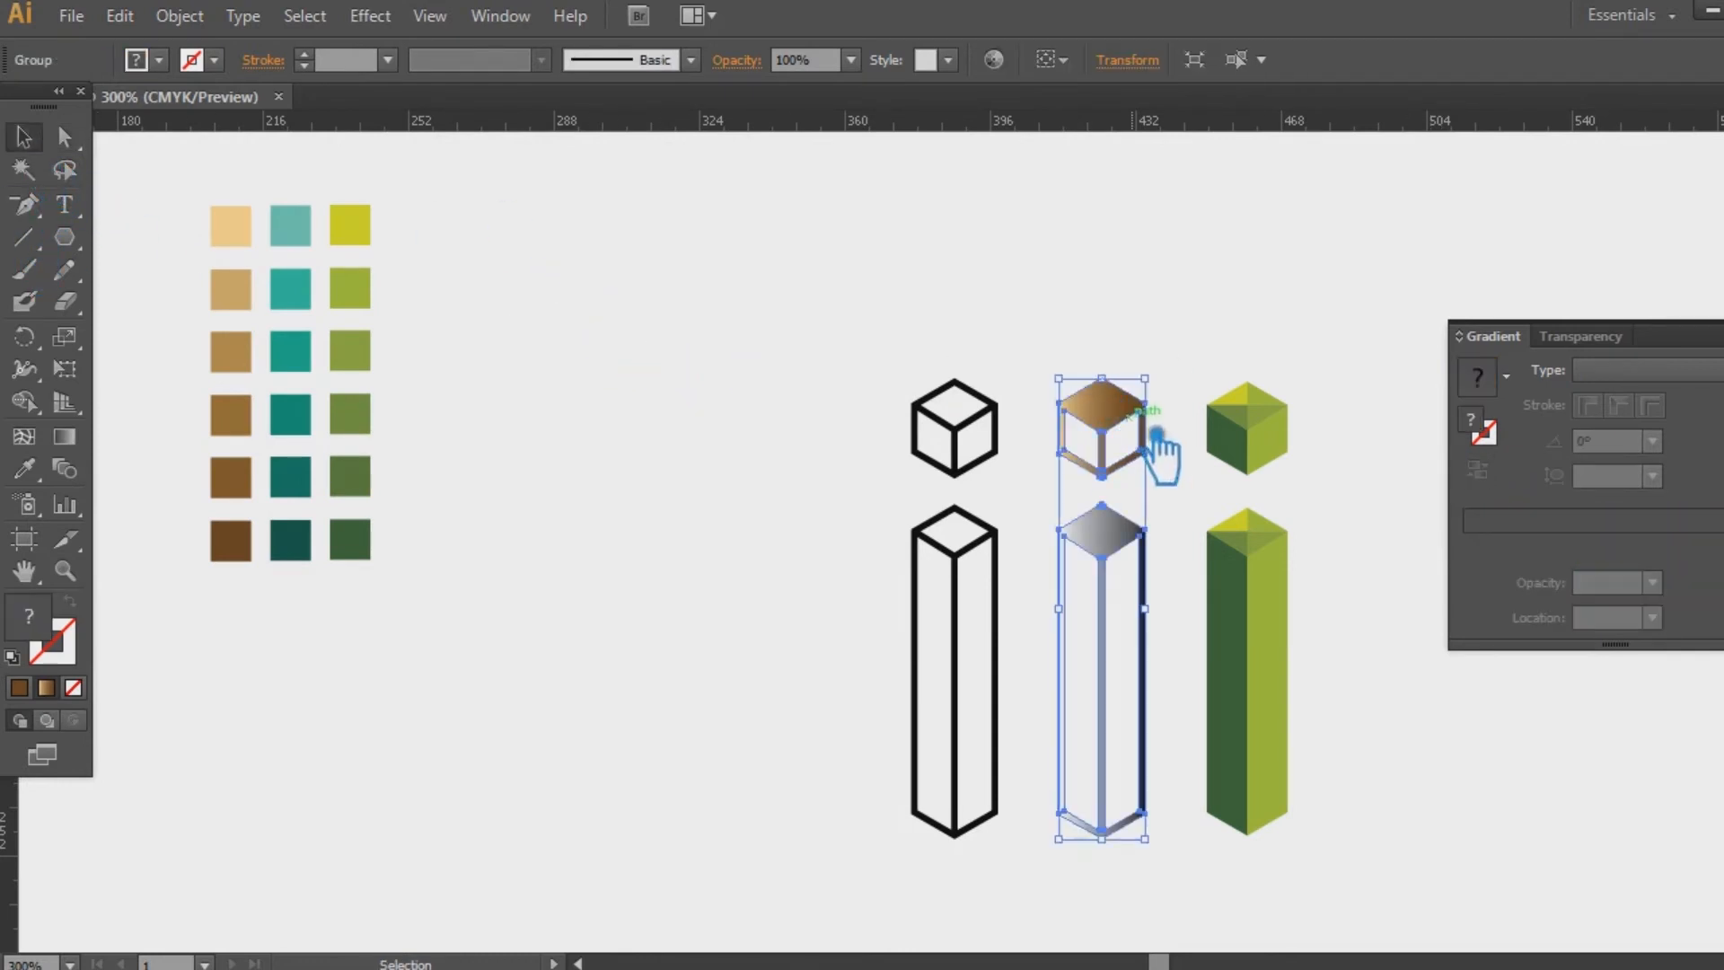
left_click(27, 470)
left_click(1109, 445)
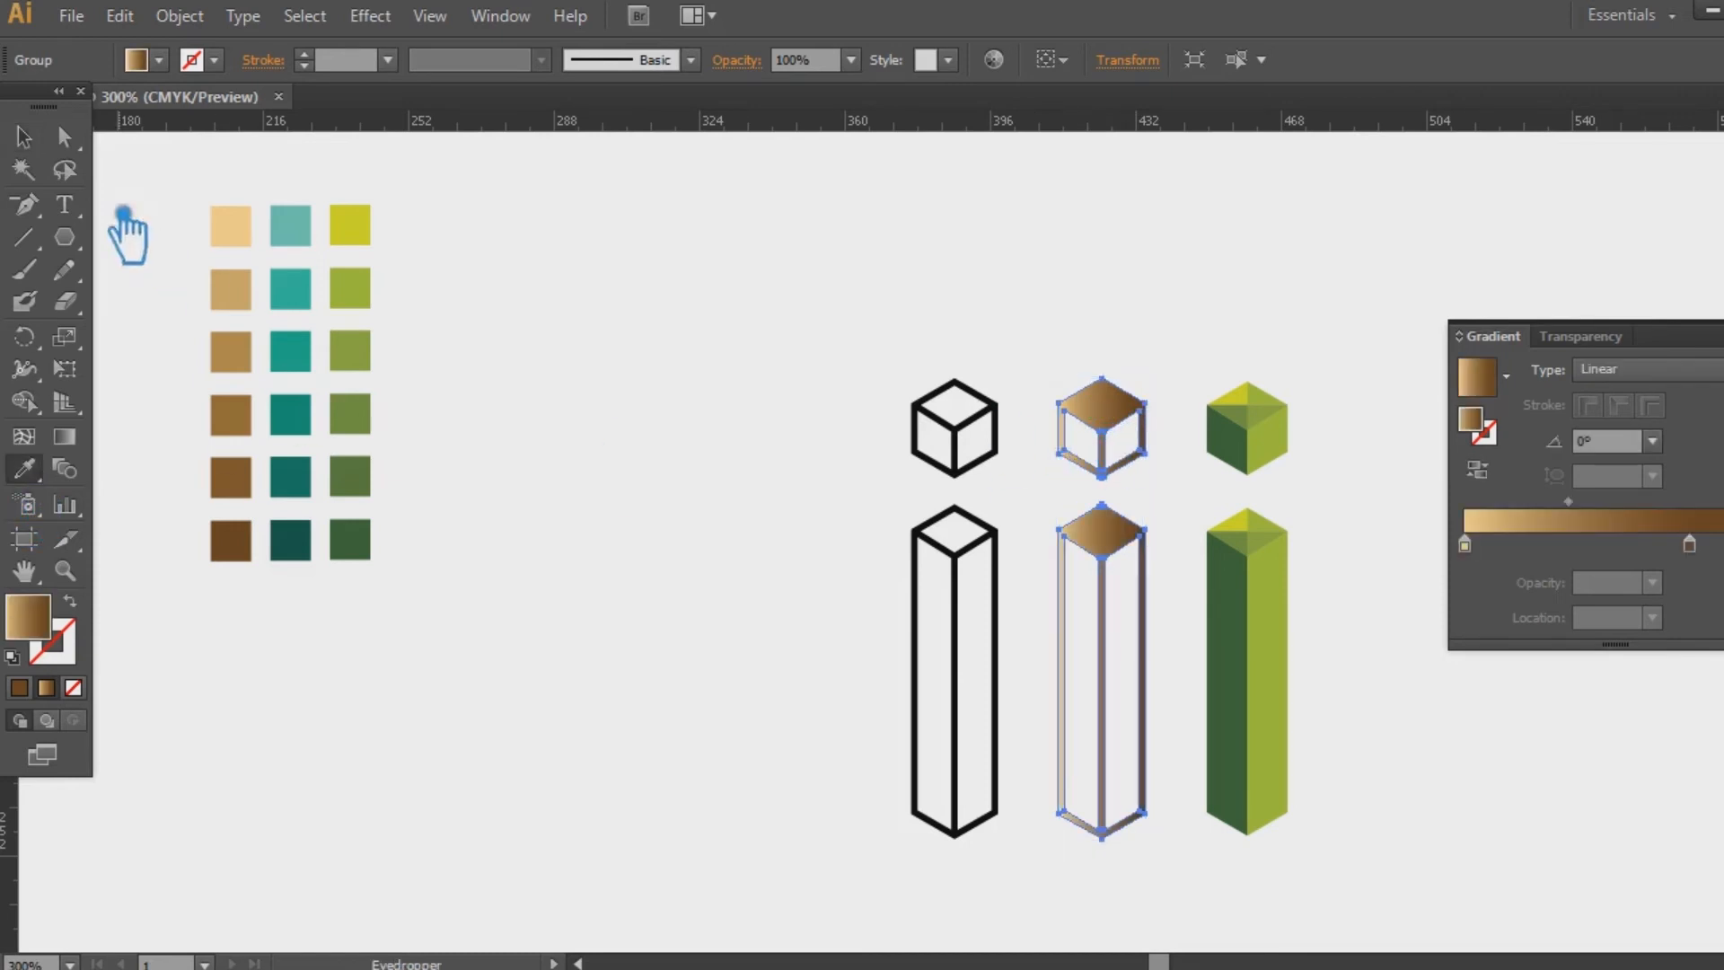
key("v")
Change the solid-top letter's tan-to-brown gradient to radial and ungroup the letter
left_click(1702, 373)
left_click(1617, 428)
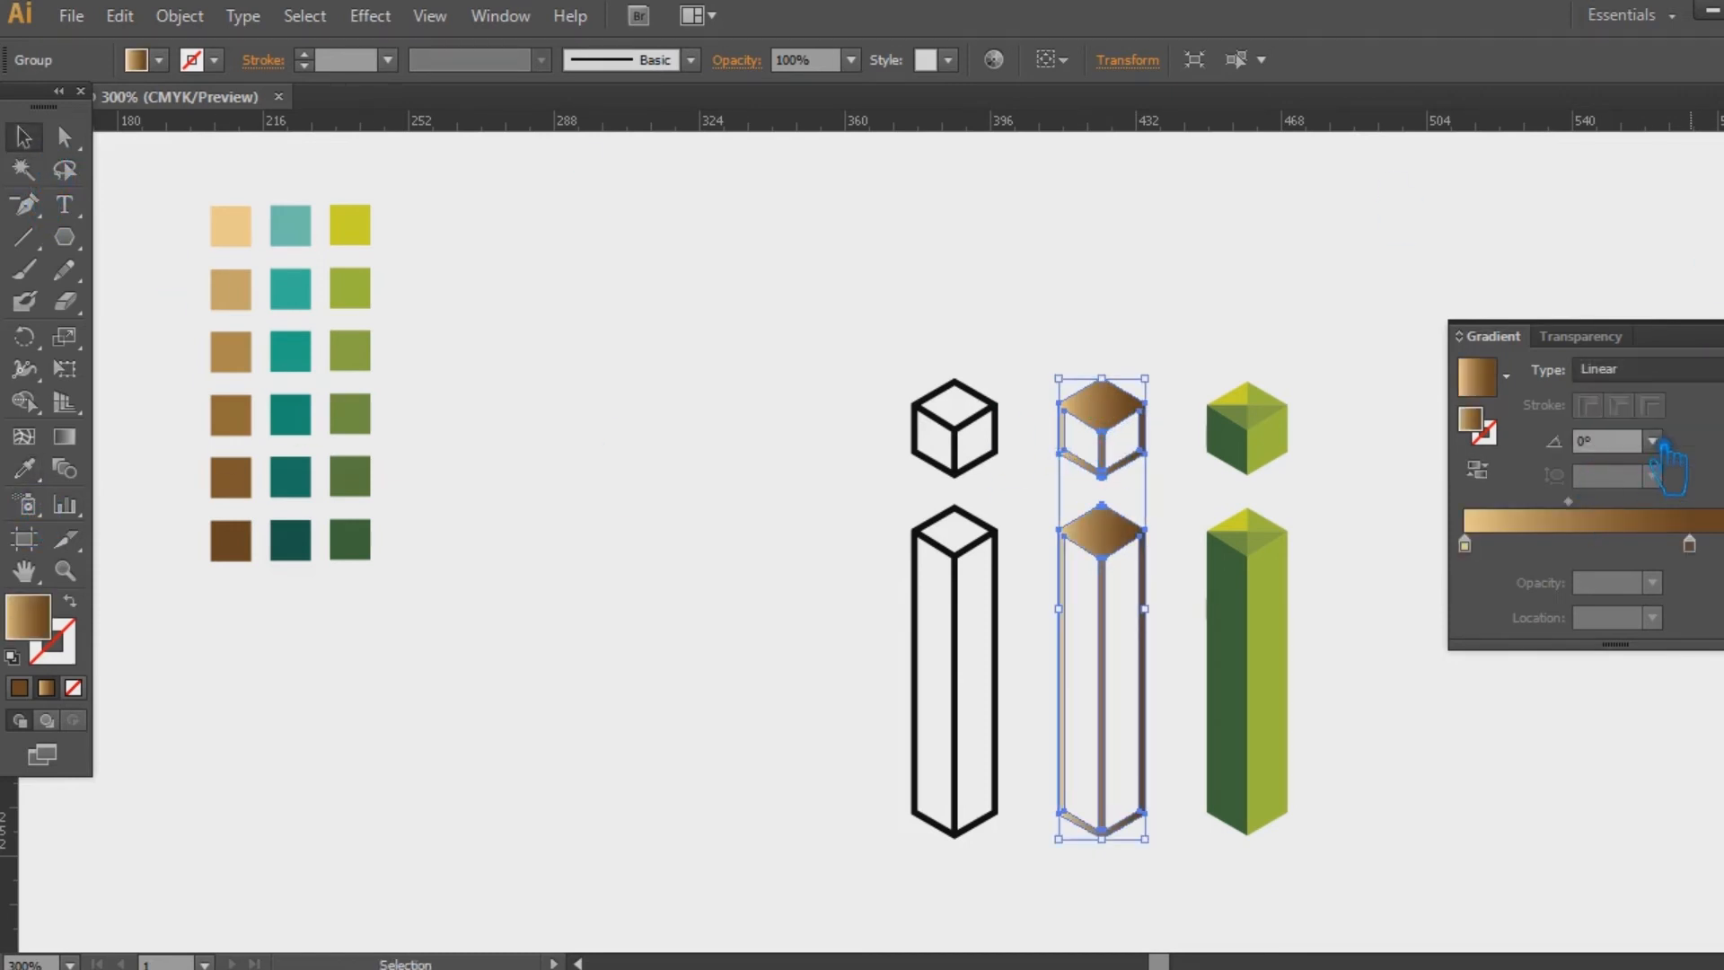
right_click(1137, 400)
left_click(1215, 542)
Centre the radial gradient of the solid-top letter's cube on its top face
left_click(1150, 429)
left_click(64, 436)
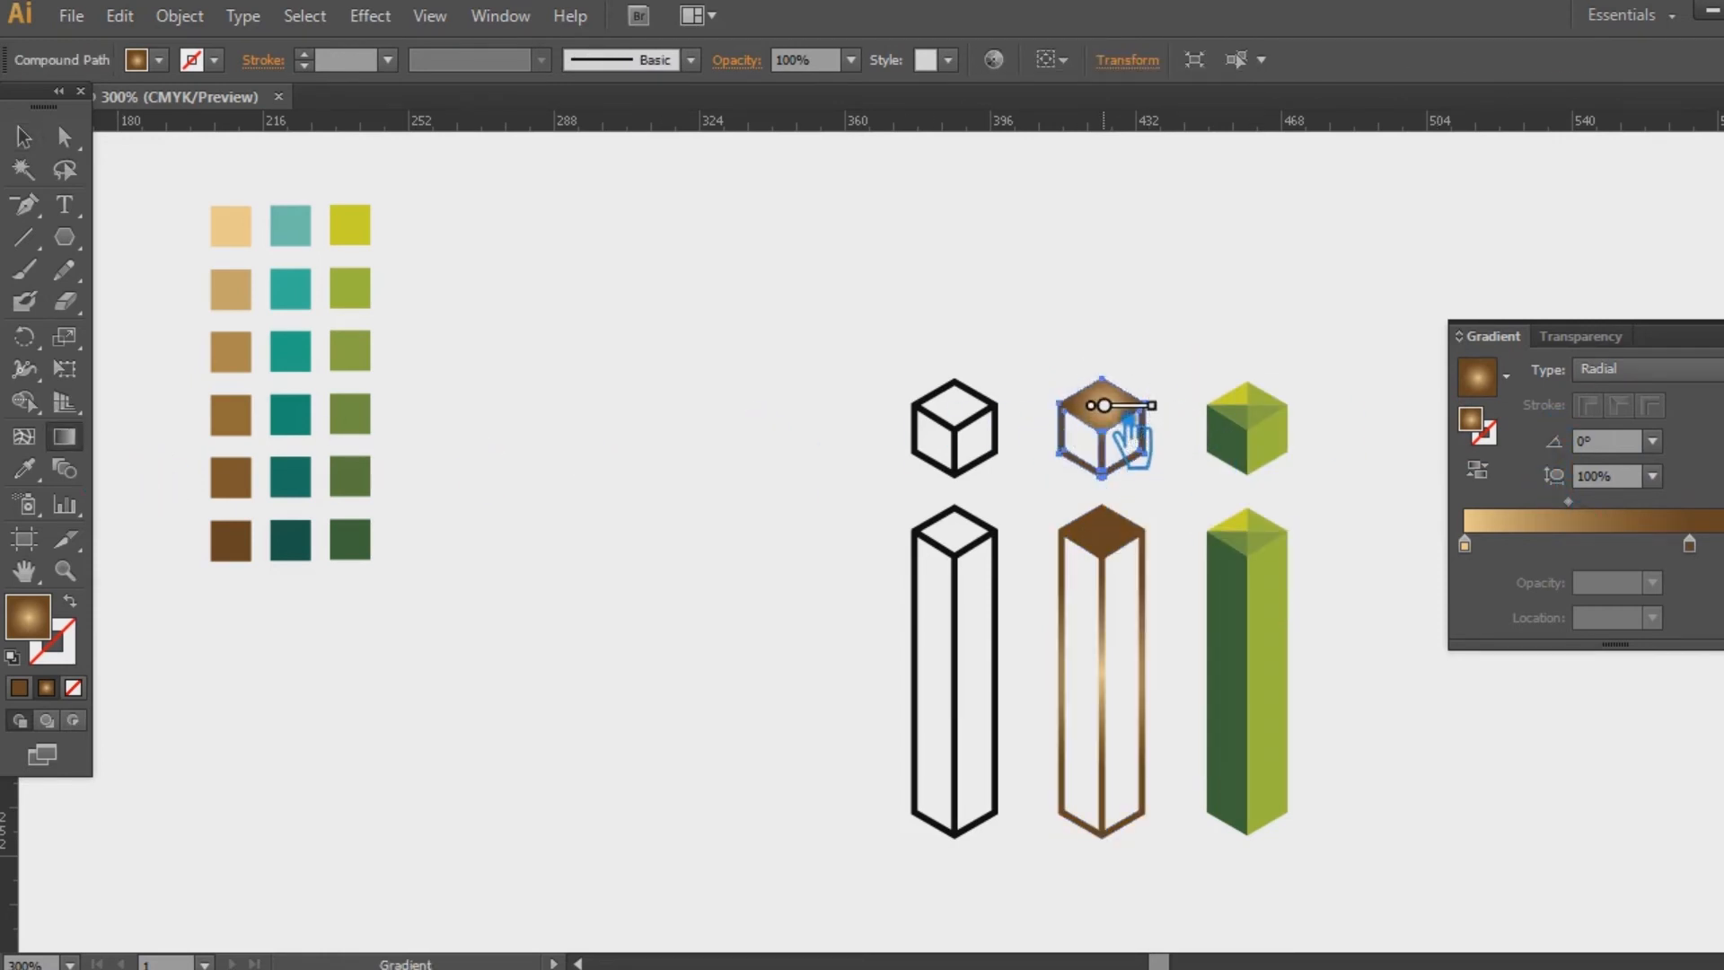
left_click_drag(1177, 421, 1211, 427)
key("ctrl+z")
left_click(27, 139)
left_click(509, 229)
Apply the cube's radial gradient to the prism of the solid-top letter
left_click(1116, 537)
left_click(26, 471)
left_click(1123, 410)
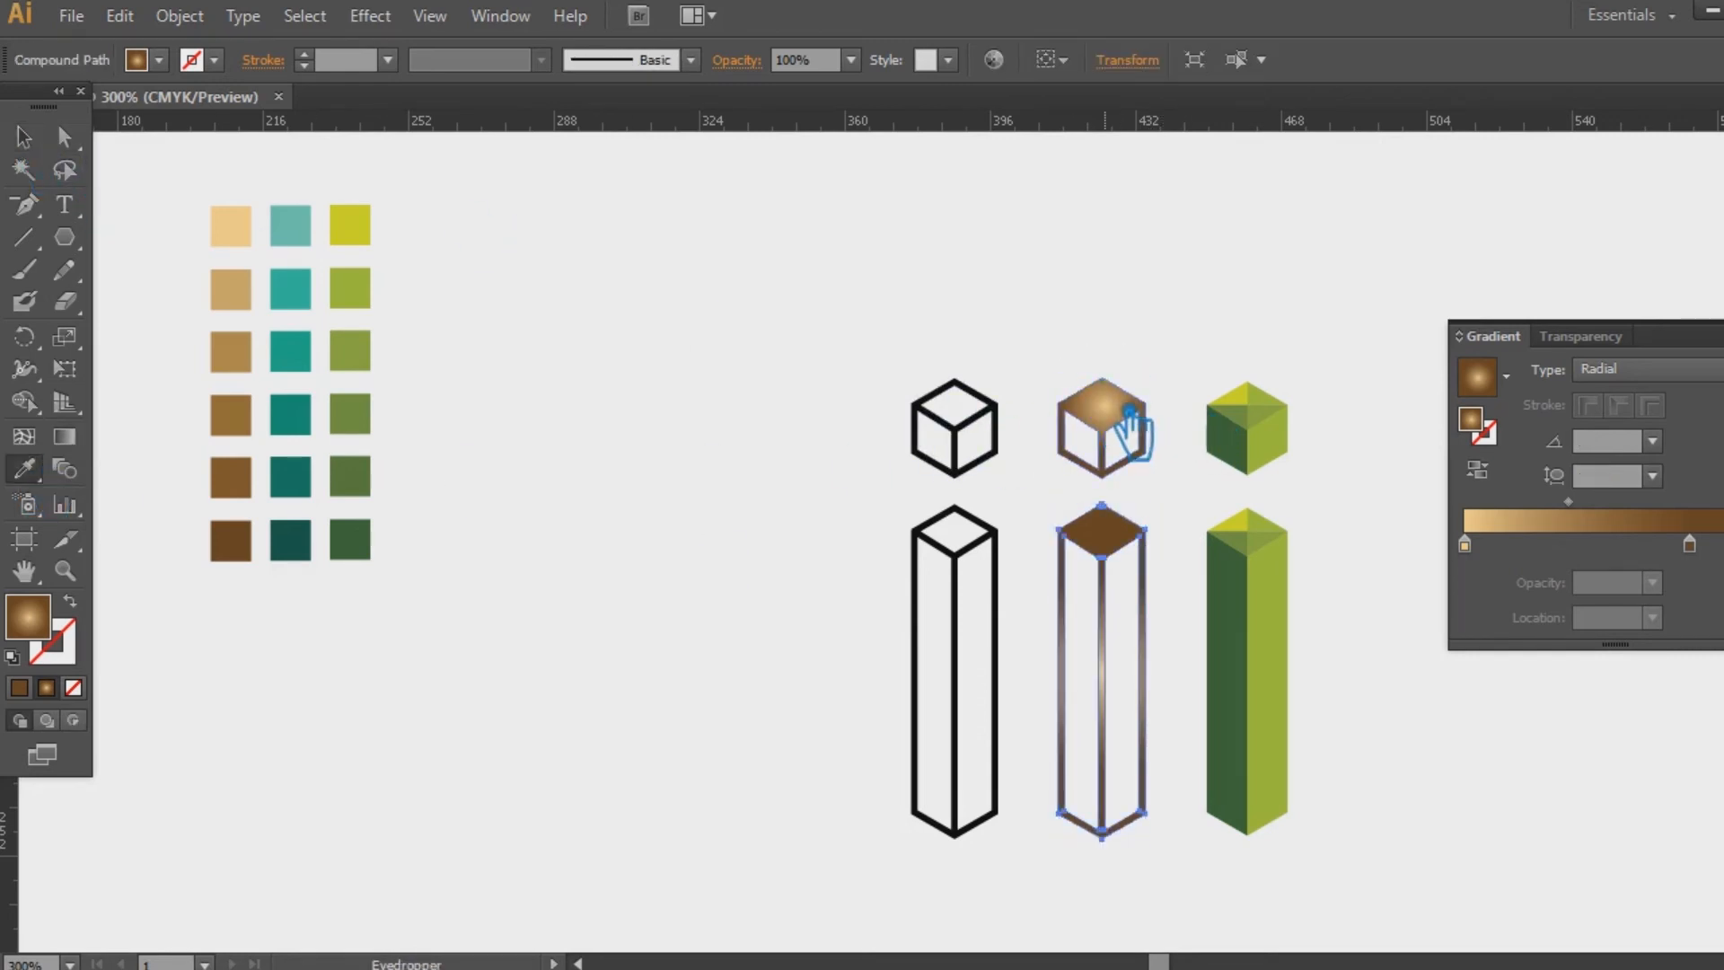
Centre the prism's radial gradient on its top face and reduce the gradient's radius
left_click(90, 442)
left_click_drag(1133, 699, 1127, 539)
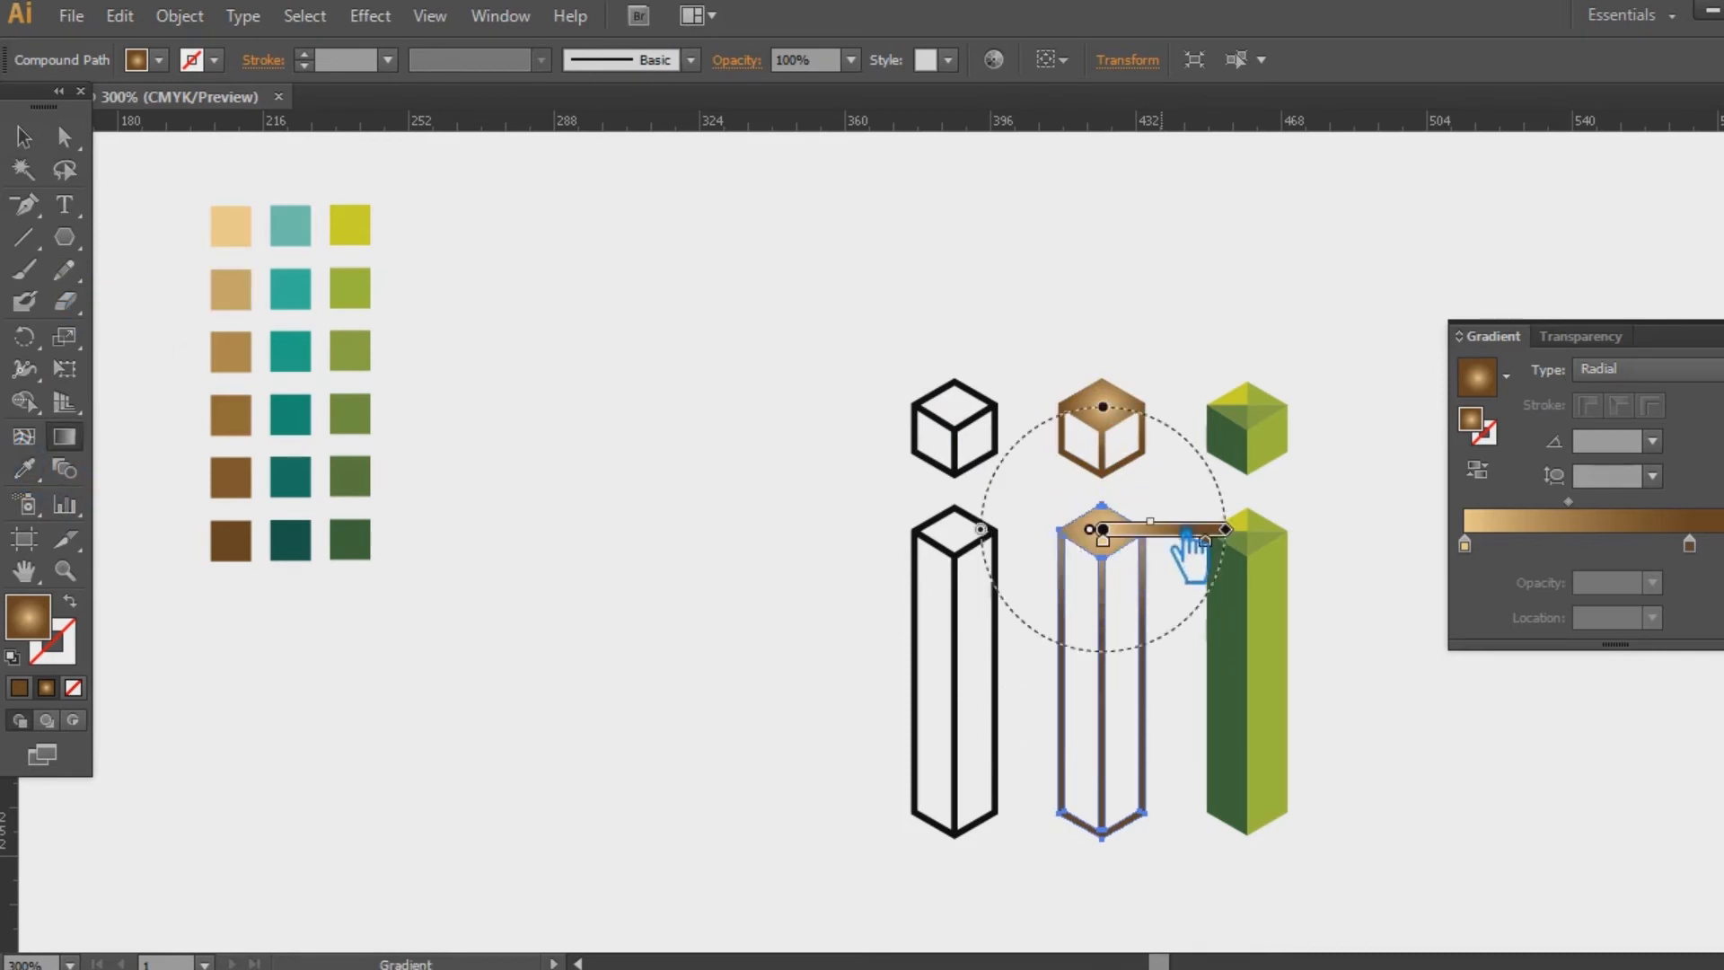
left_click_drag(1238, 548, 1185, 542)
key("v")
left_click(807, 267)
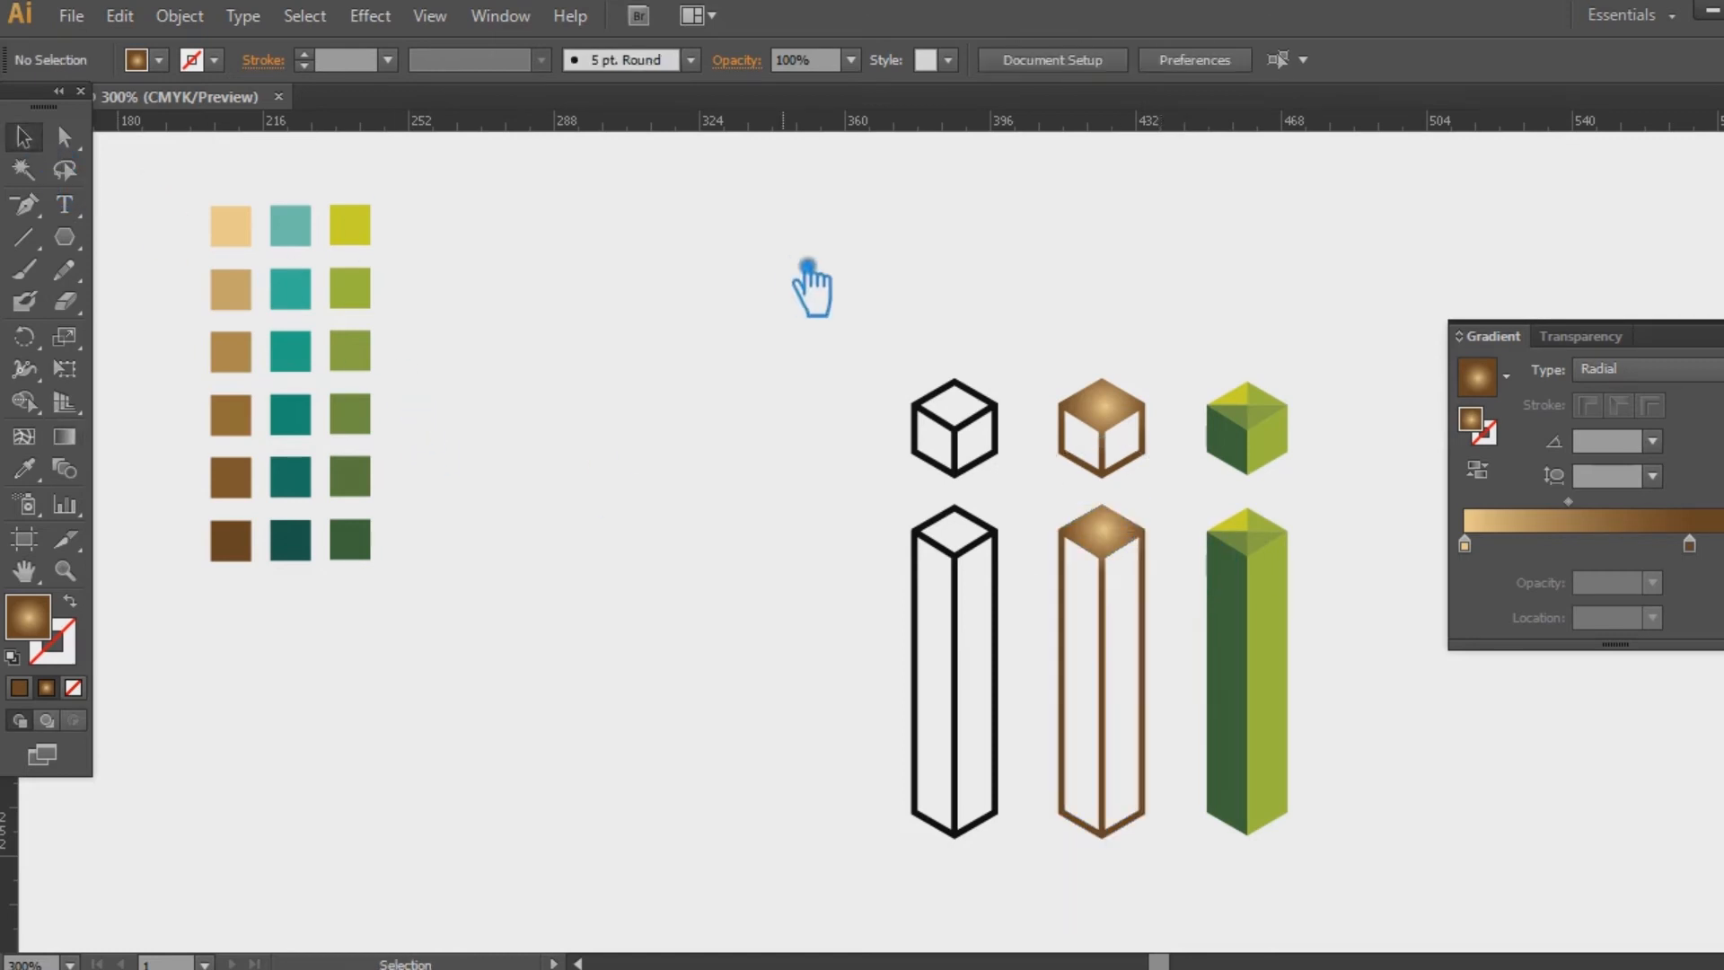
key("shift+Tab")
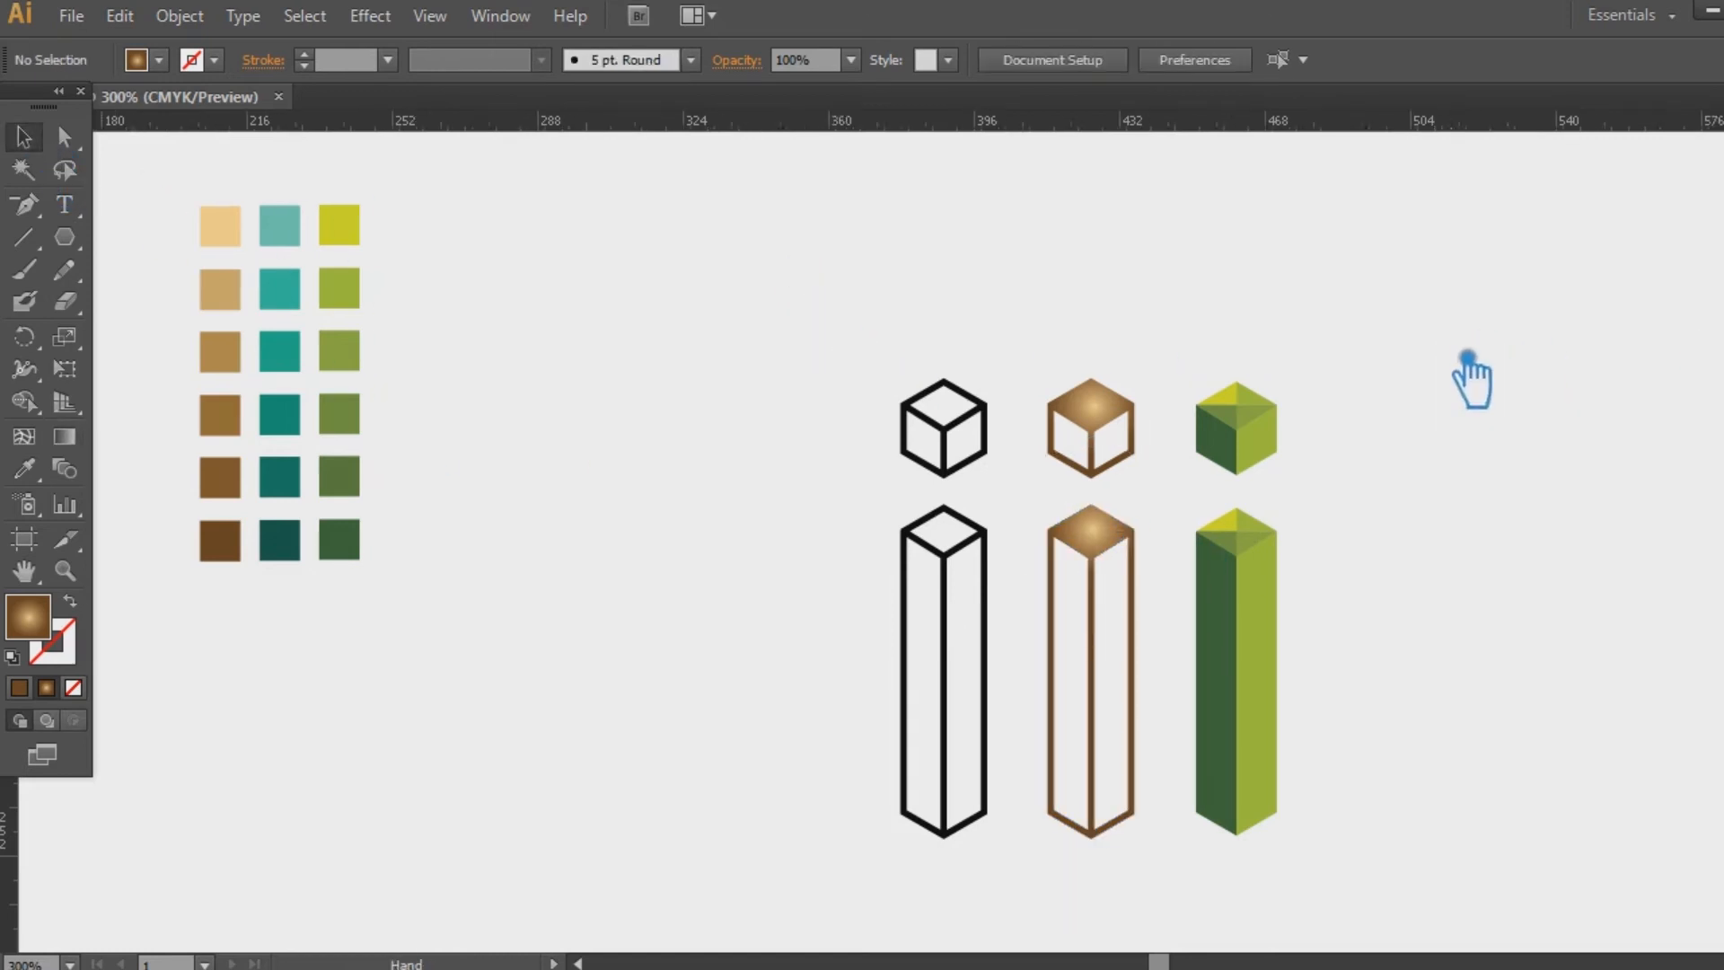
Recolour the whole black outline letter i with the second teal swatch
left_click_drag(1464, 375, 1377, 357)
left_click_drag(918, 827, 728, 512)
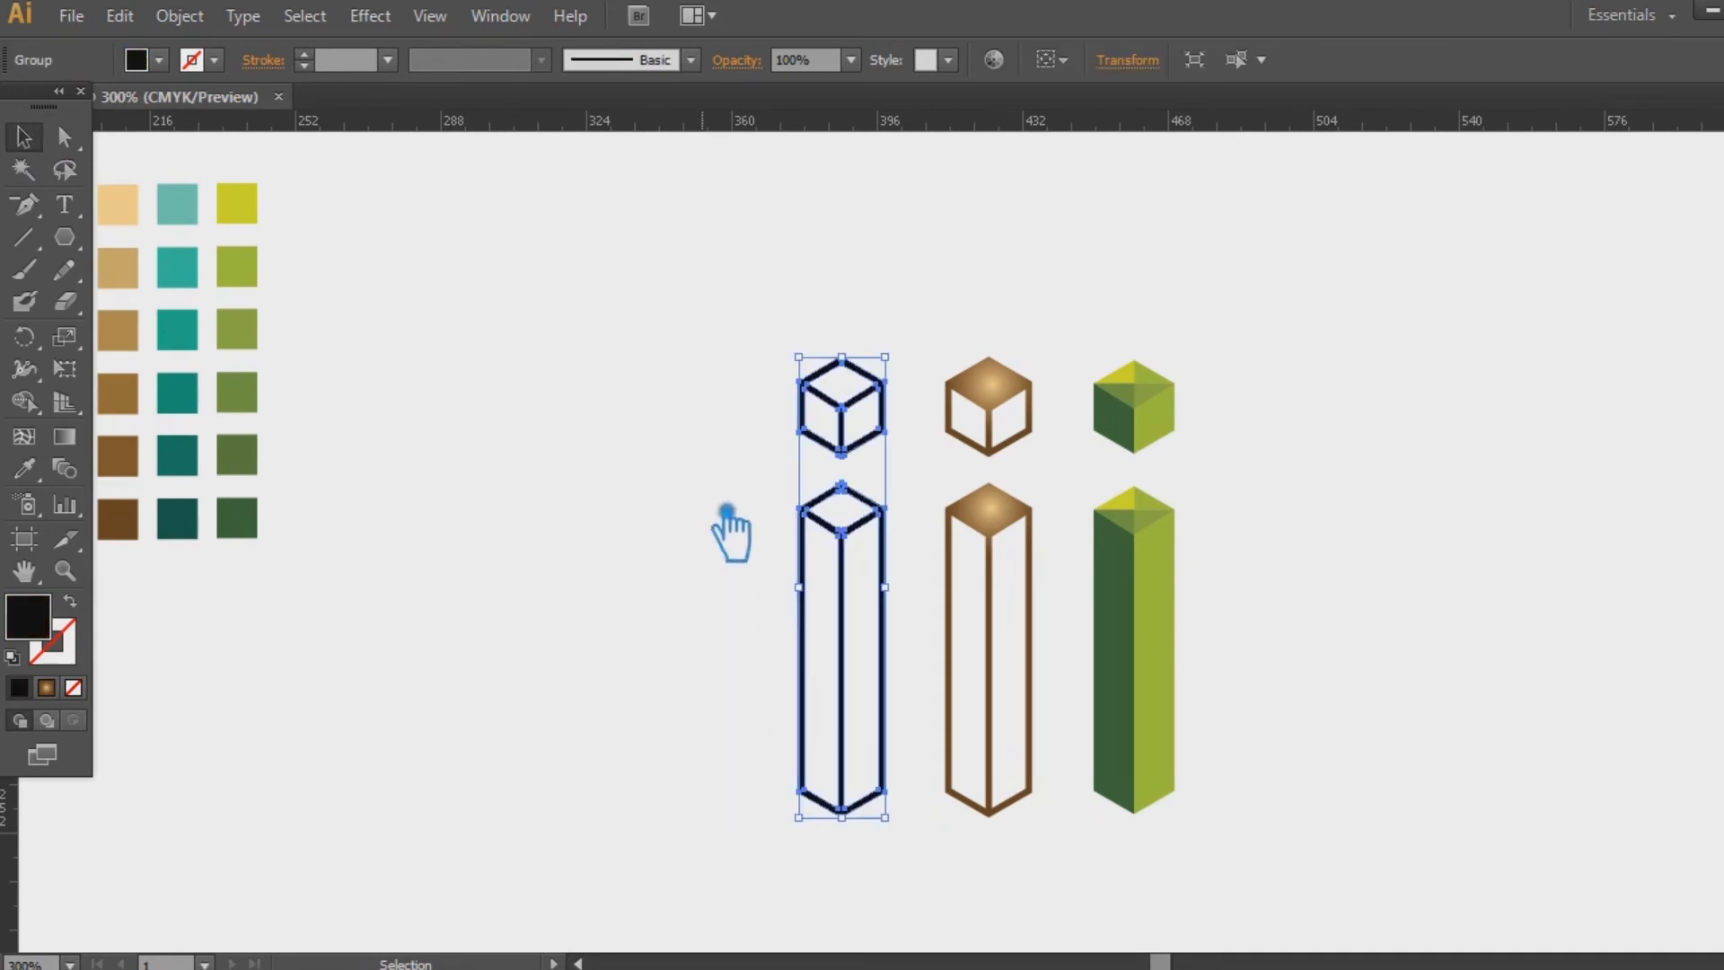
left_click(26, 468)
left_click(196, 220)
left_click(184, 270)
key("v")
key("ctrl+shift+a")
Ungroup the outline letter and fill its prism with the dark teal swatch in the fifth row
left_click(898, 395)
right_click(841, 423)
left_click(892, 580)
left_click(862, 558)
left_click(25, 467)
left_click(177, 456)
Fill the outline letter's cube with the teal swatch in the third row
key("v")
left_click(813, 385)
left_click(26, 468)
left_click(179, 330)
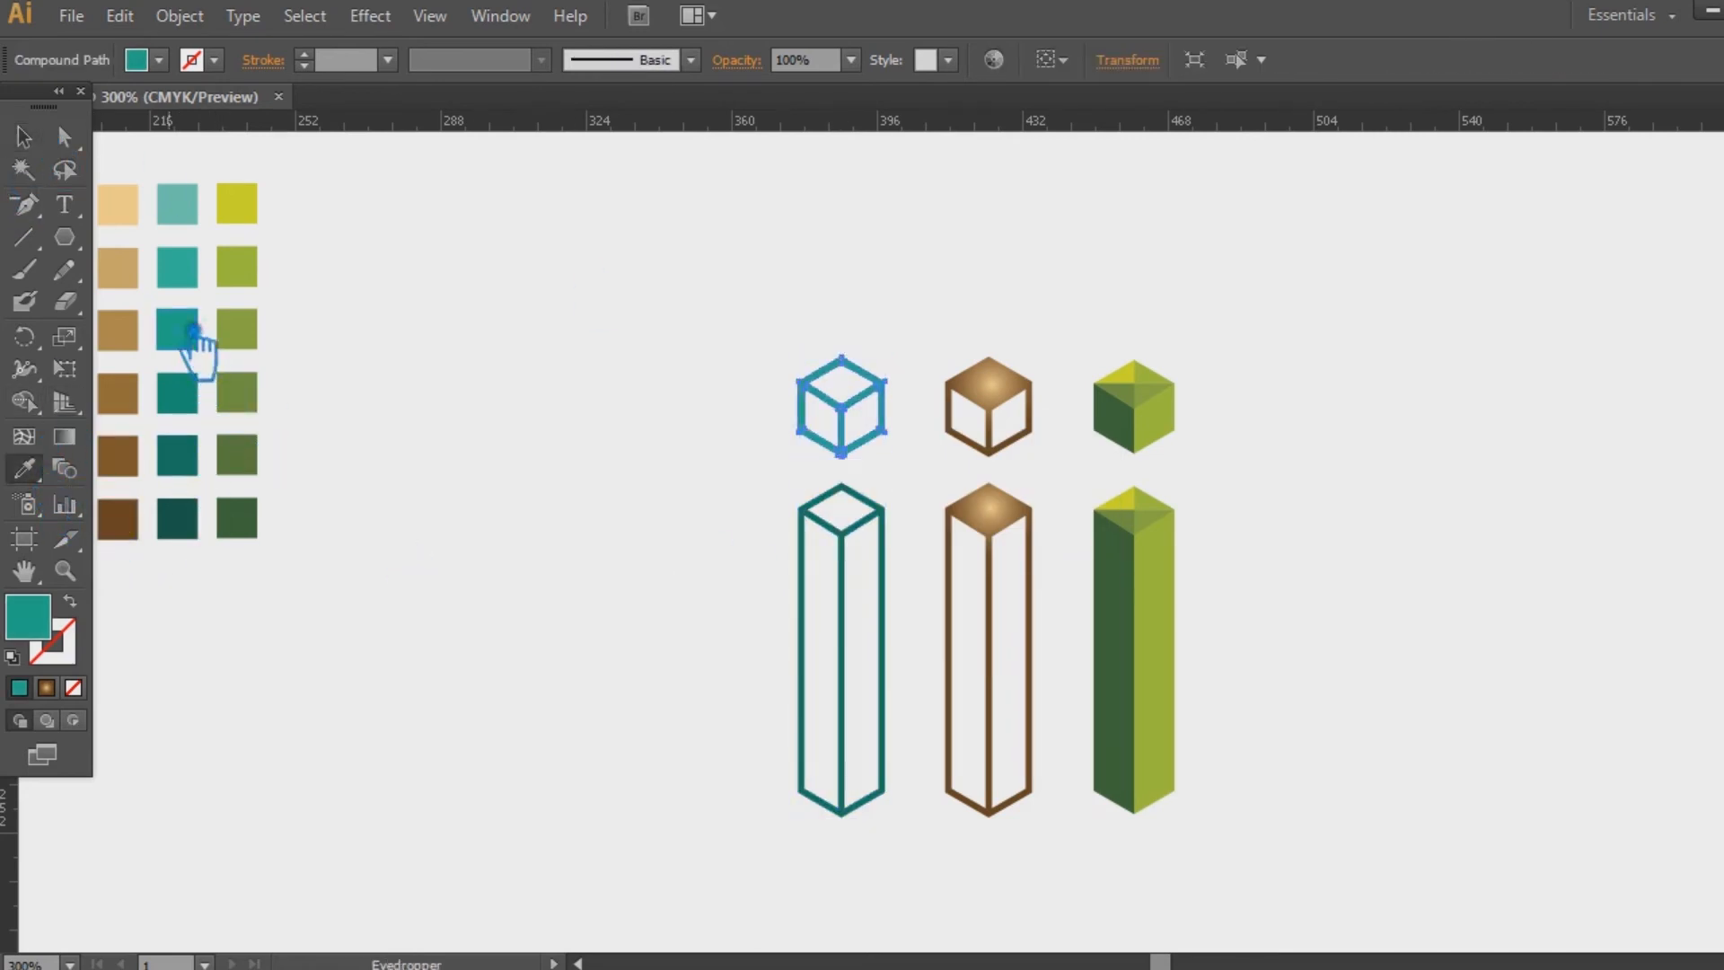
key("v")
left_click(460, 220)
Group the brown solid-top letter's cube and prism, and place a copy on the far side of the green letter
left_click_drag(507, 413, 311, 362)
left_click(79, 577)
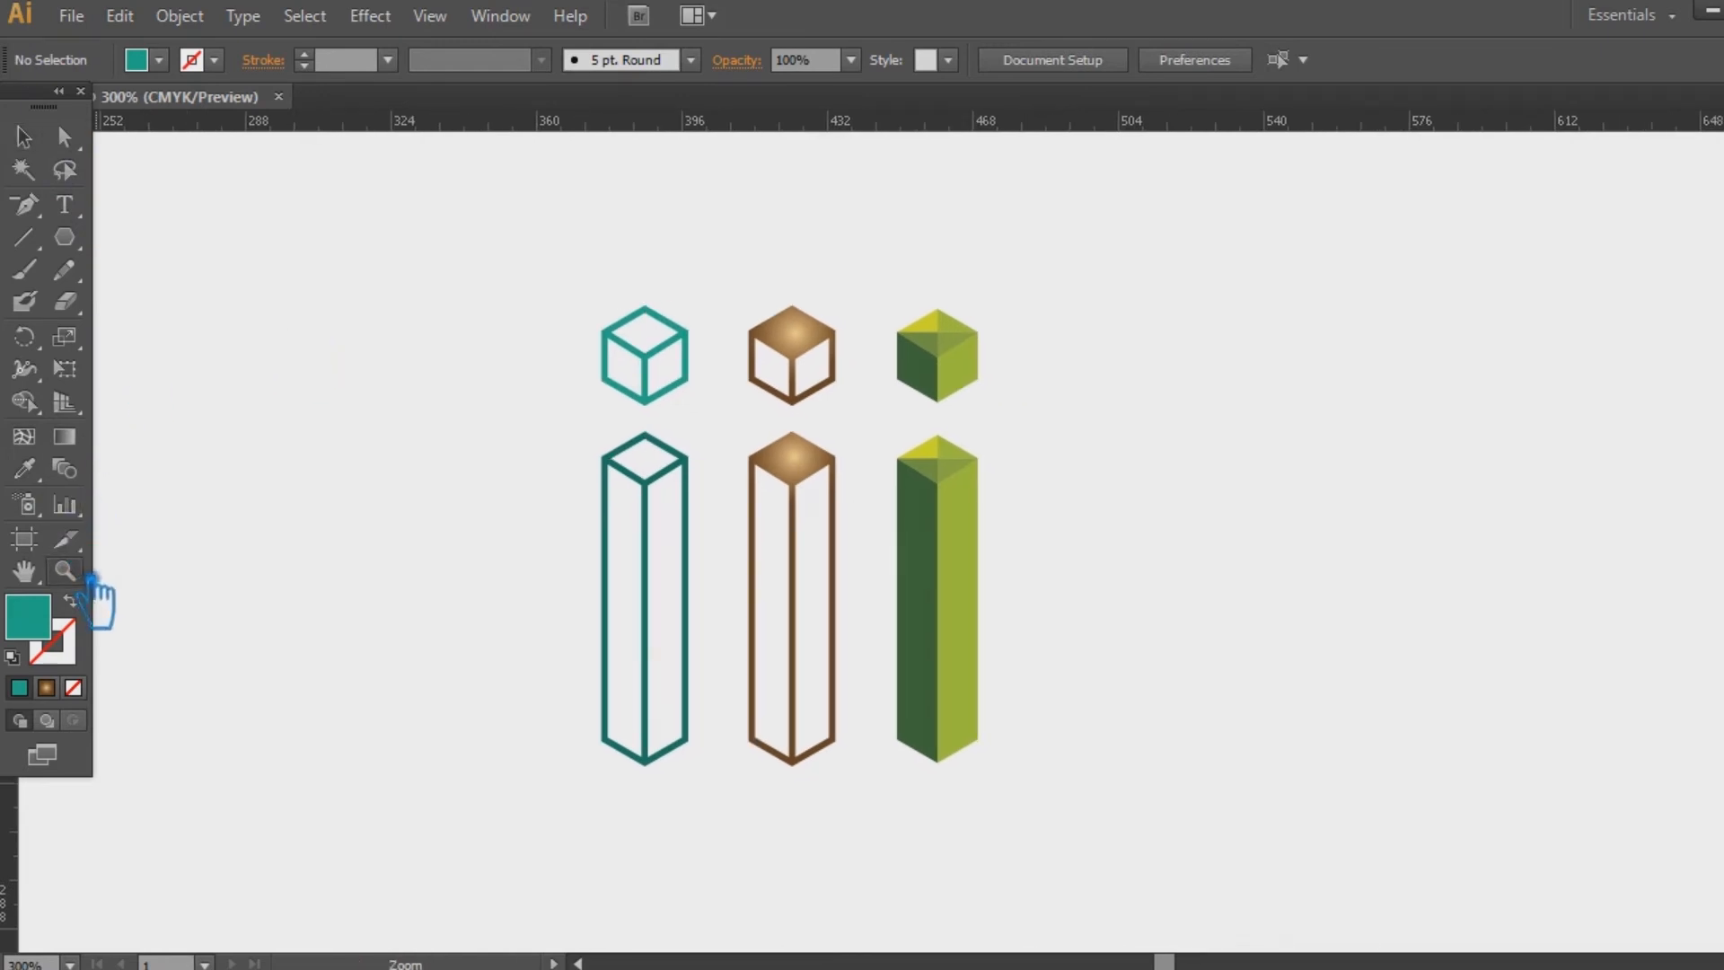
left_click_drag(567, 285, 1154, 819)
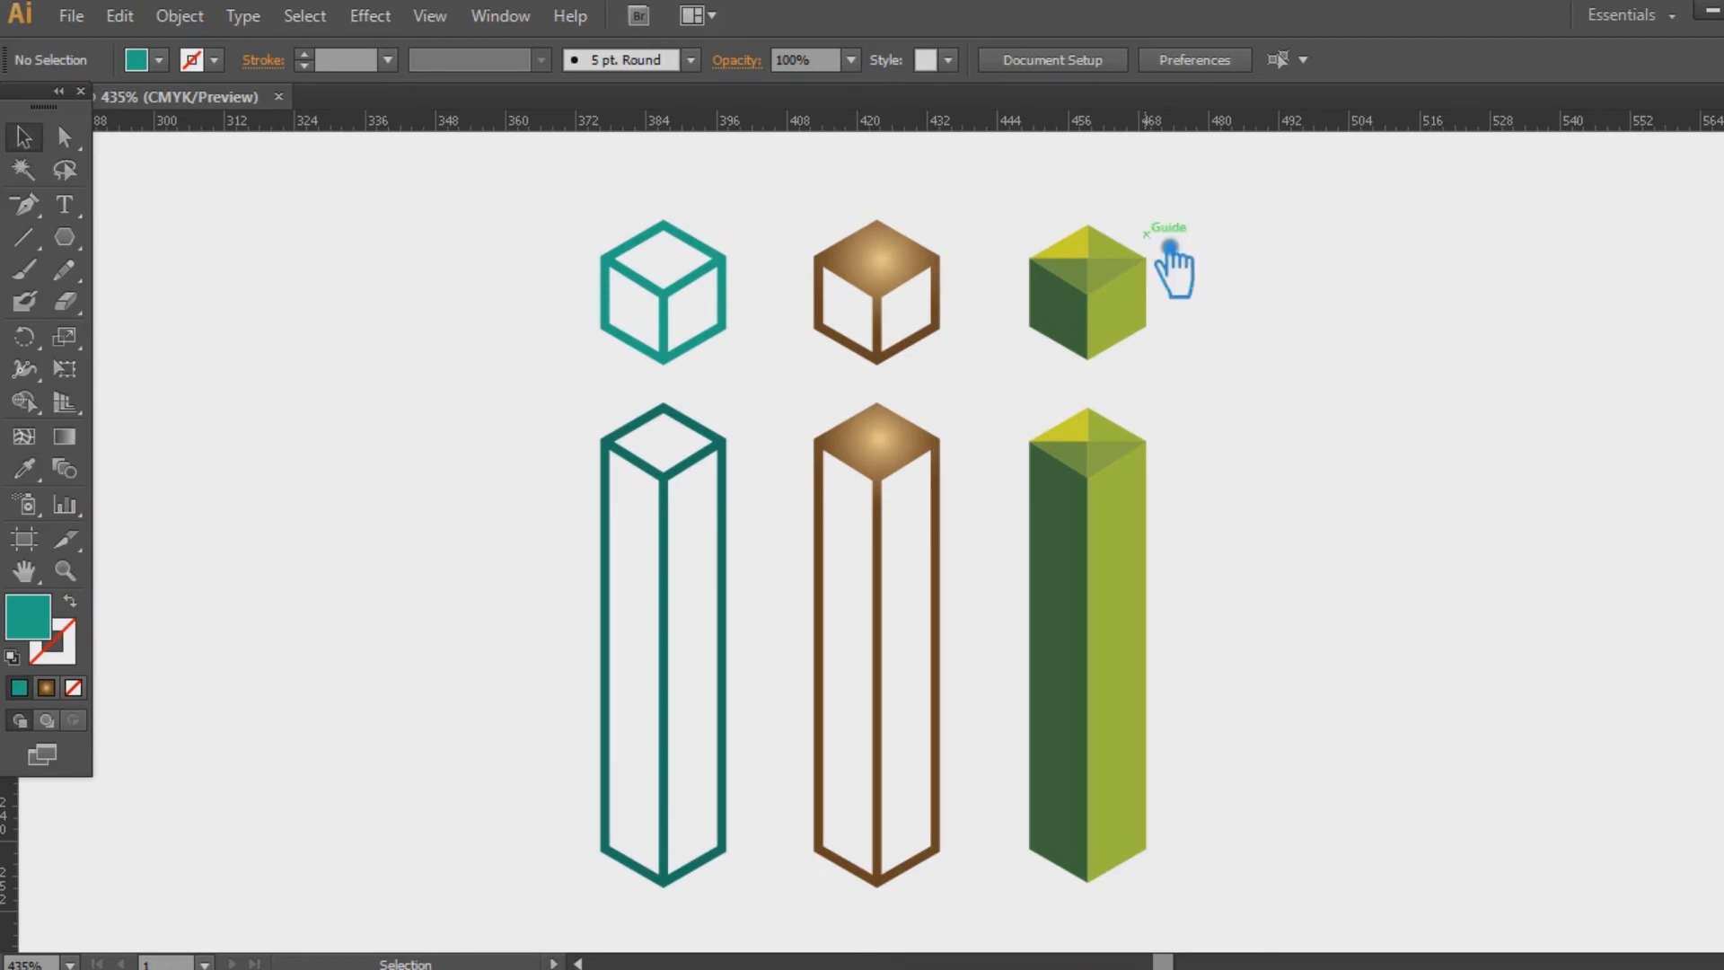
left_click(888, 440)
left_click(899, 286, "shift")
key("ctrl+g")
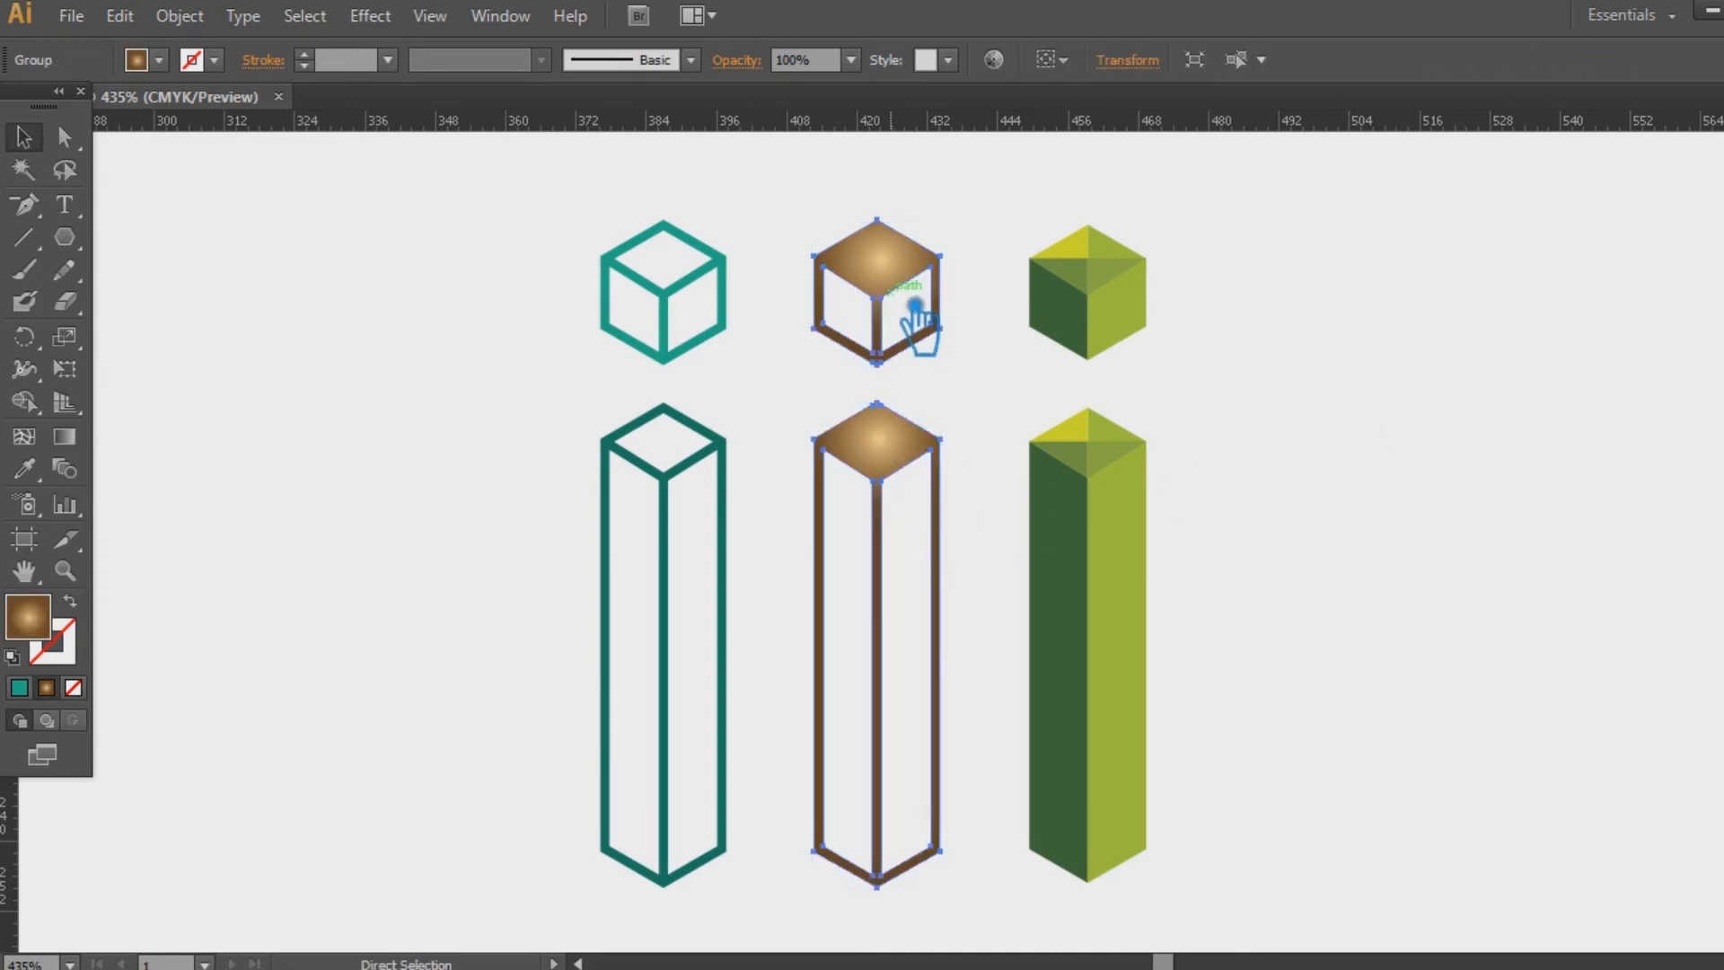
left_click_drag(889, 286, 1302, 288)
left_click(1541, 422)
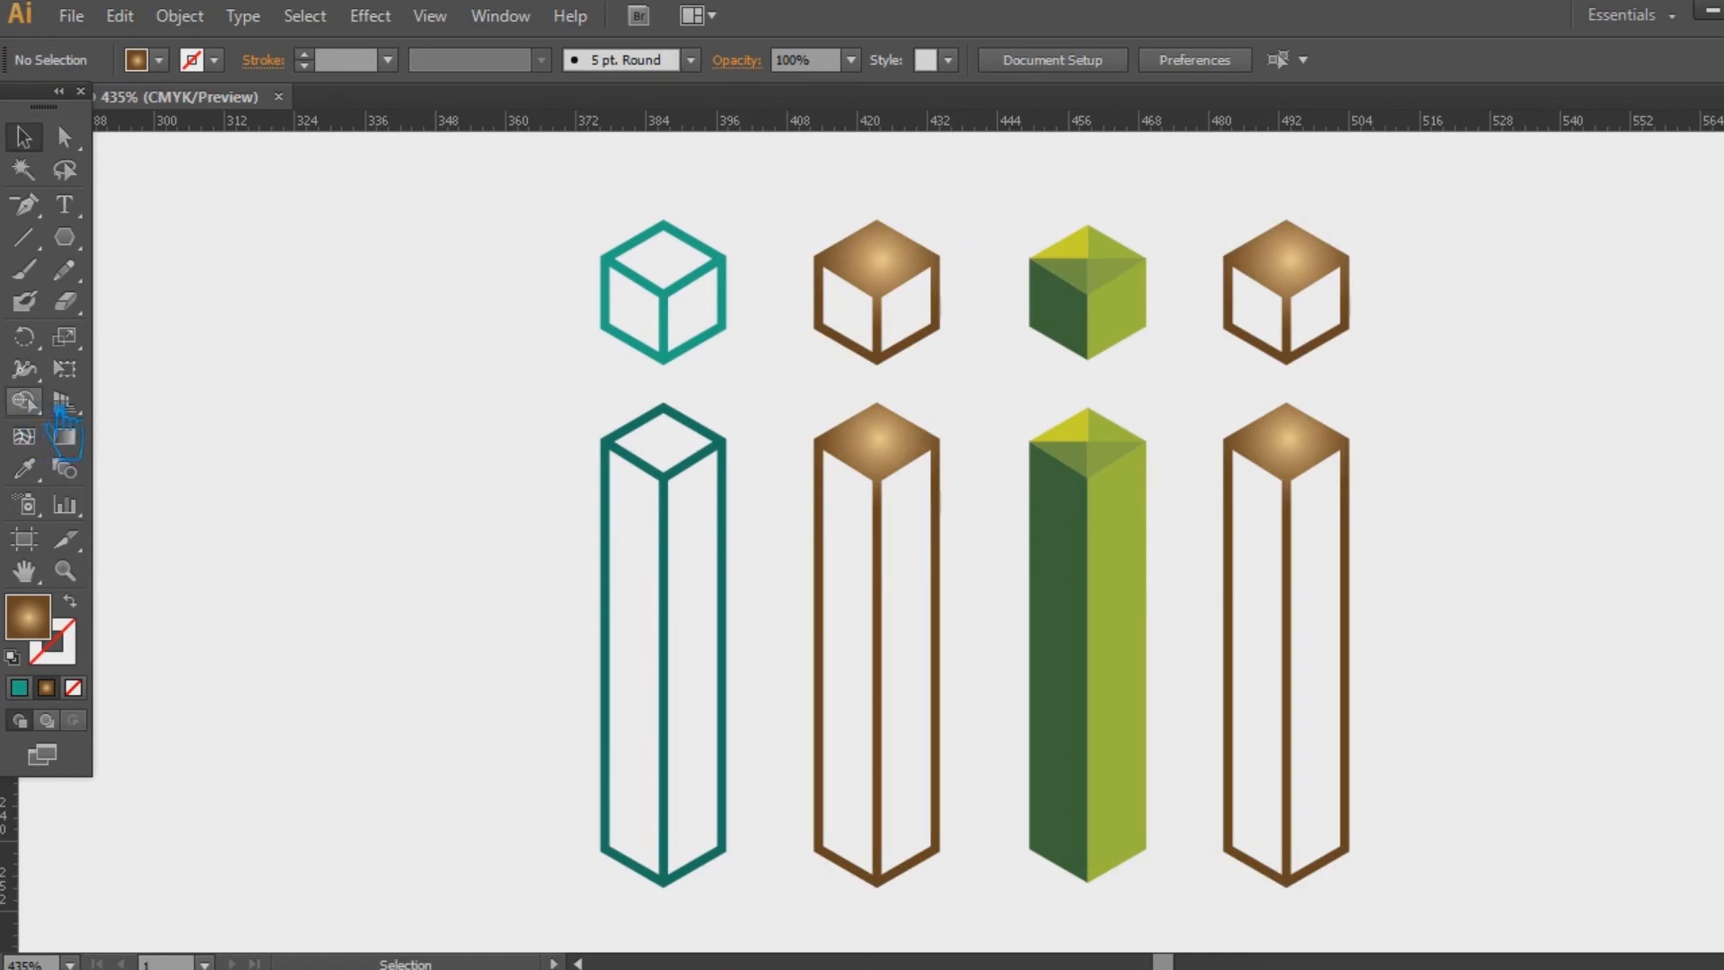
Draw a four-cornered floor shape with the Pen tool at the base of the copied letter's prism
left_click_drag(33, 207, 118, 205)
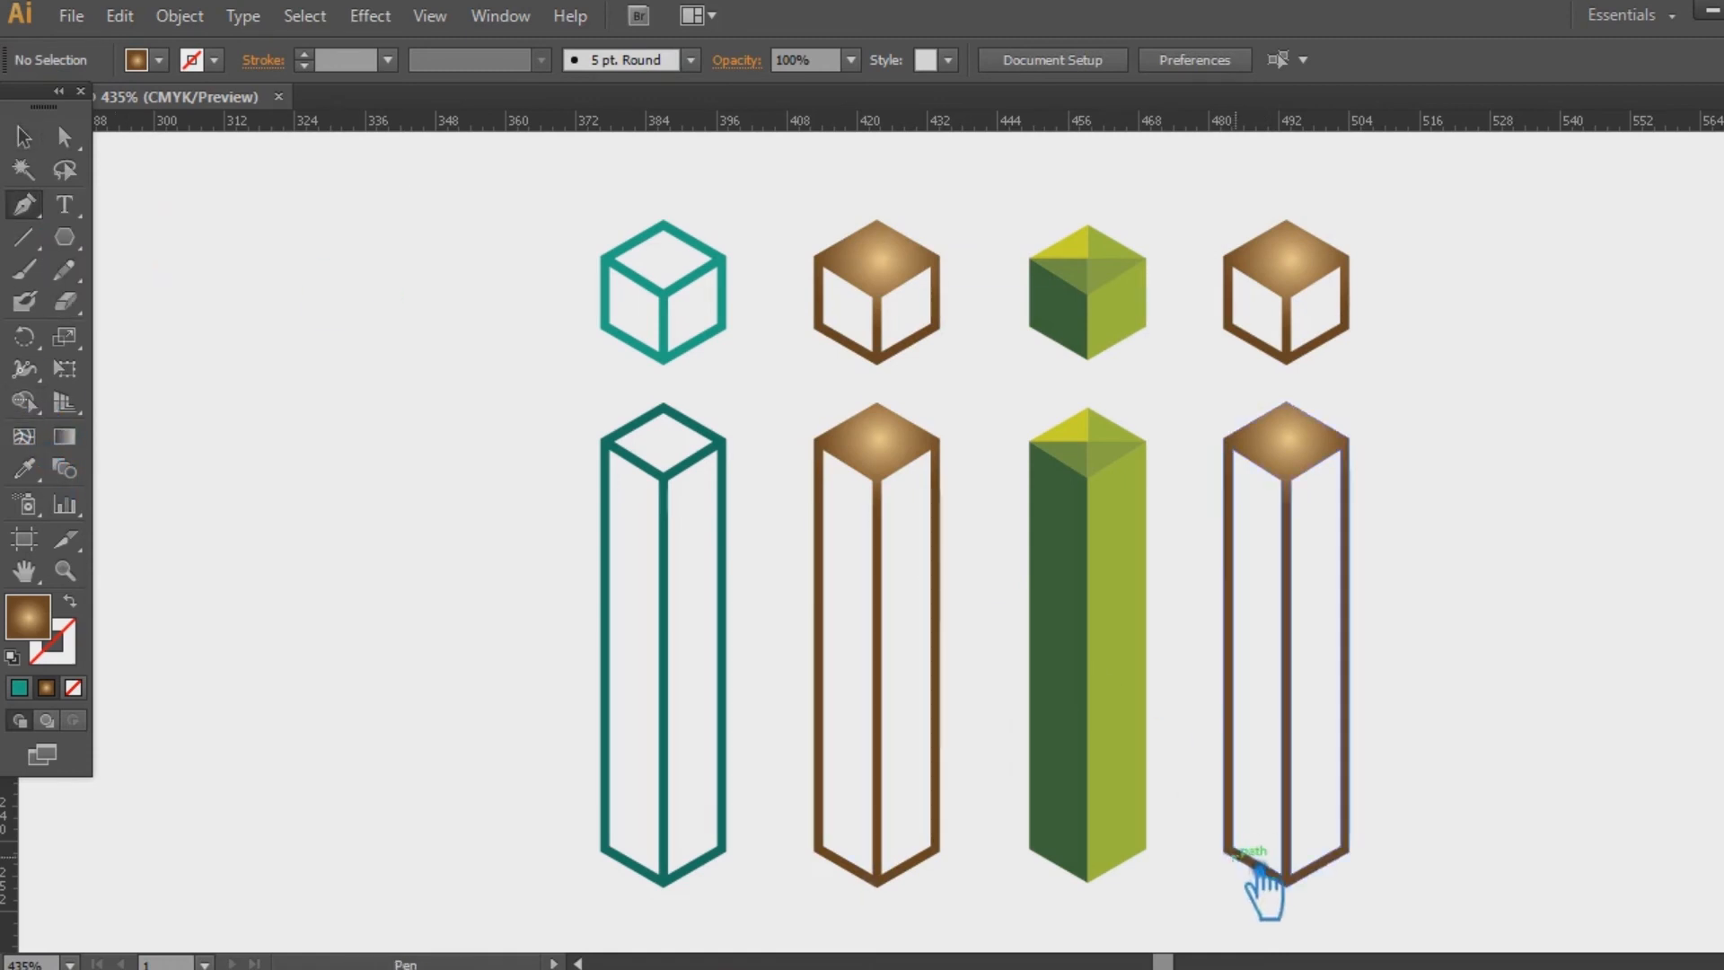
left_click(1234, 846)
left_click(1283, 828)
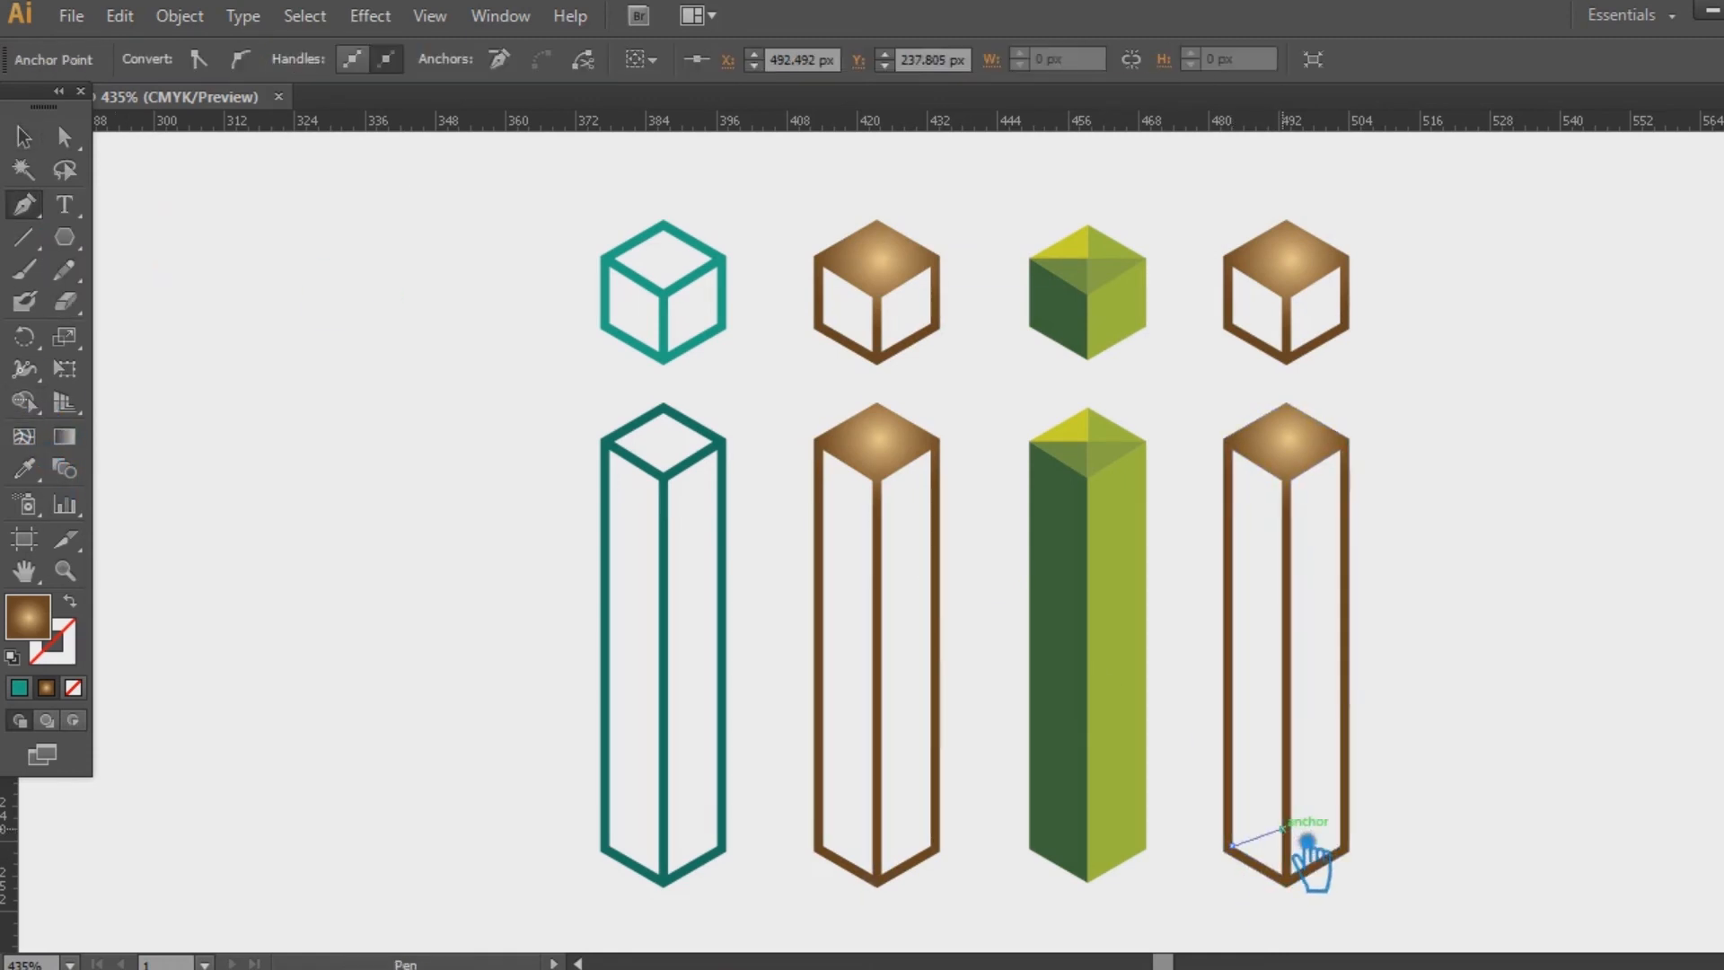
left_click(1342, 845)
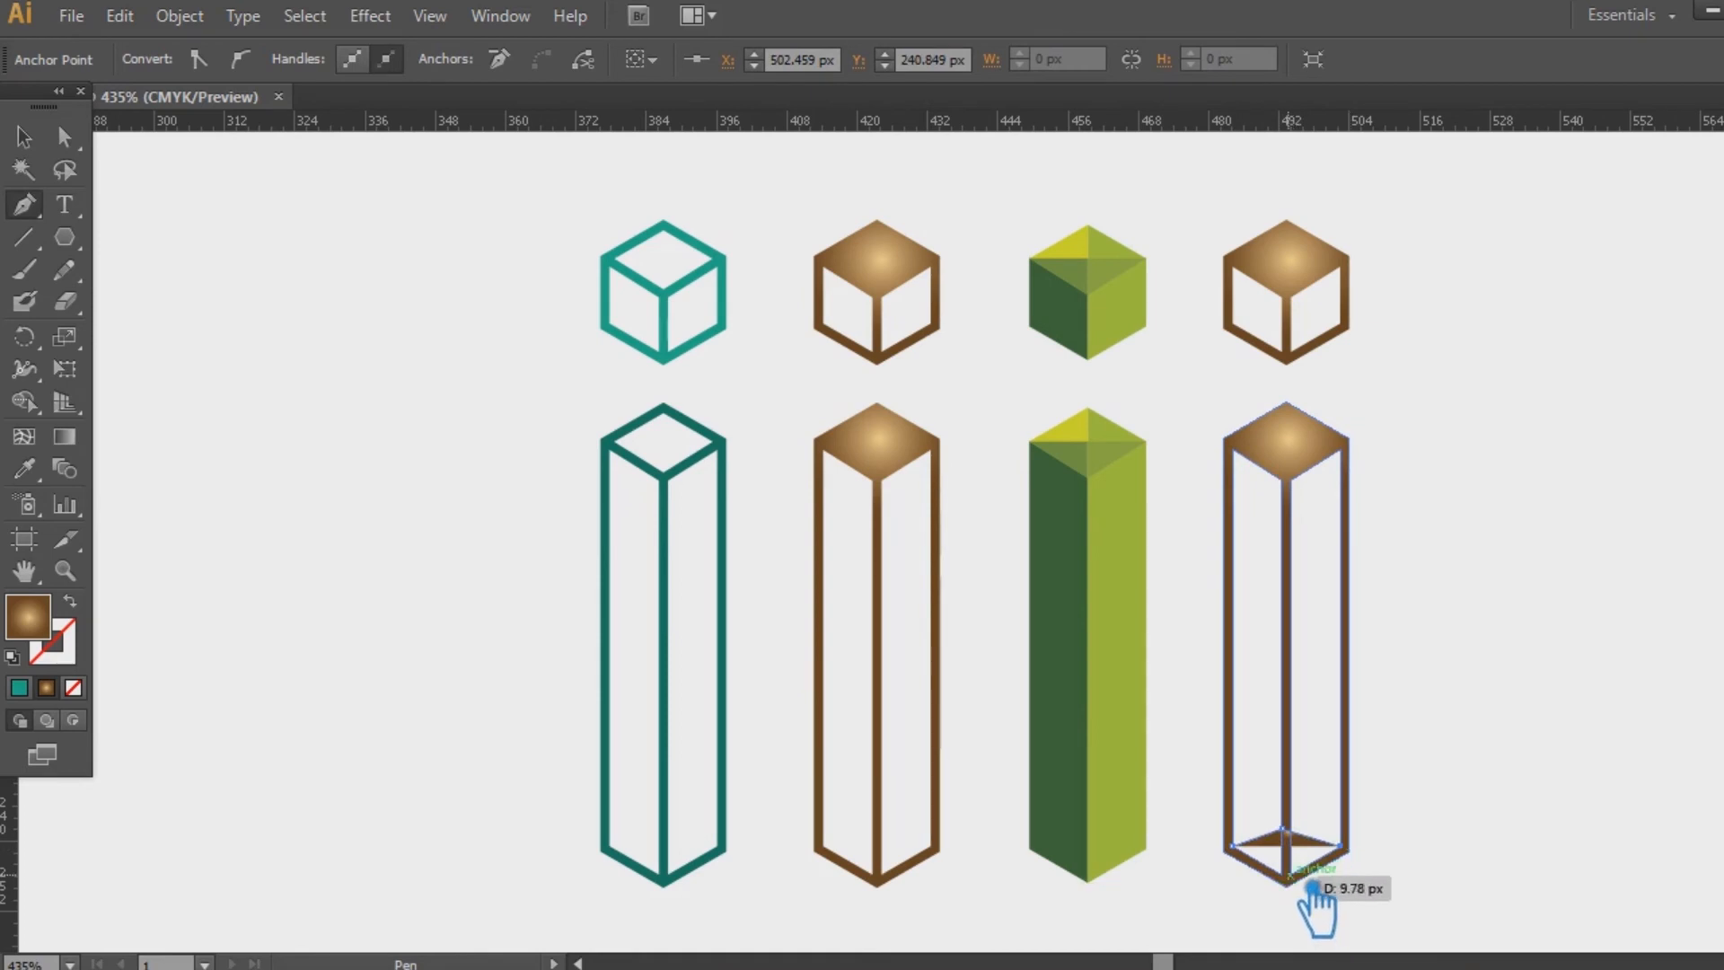
left_click(1311, 889)
left_click(24, 136)
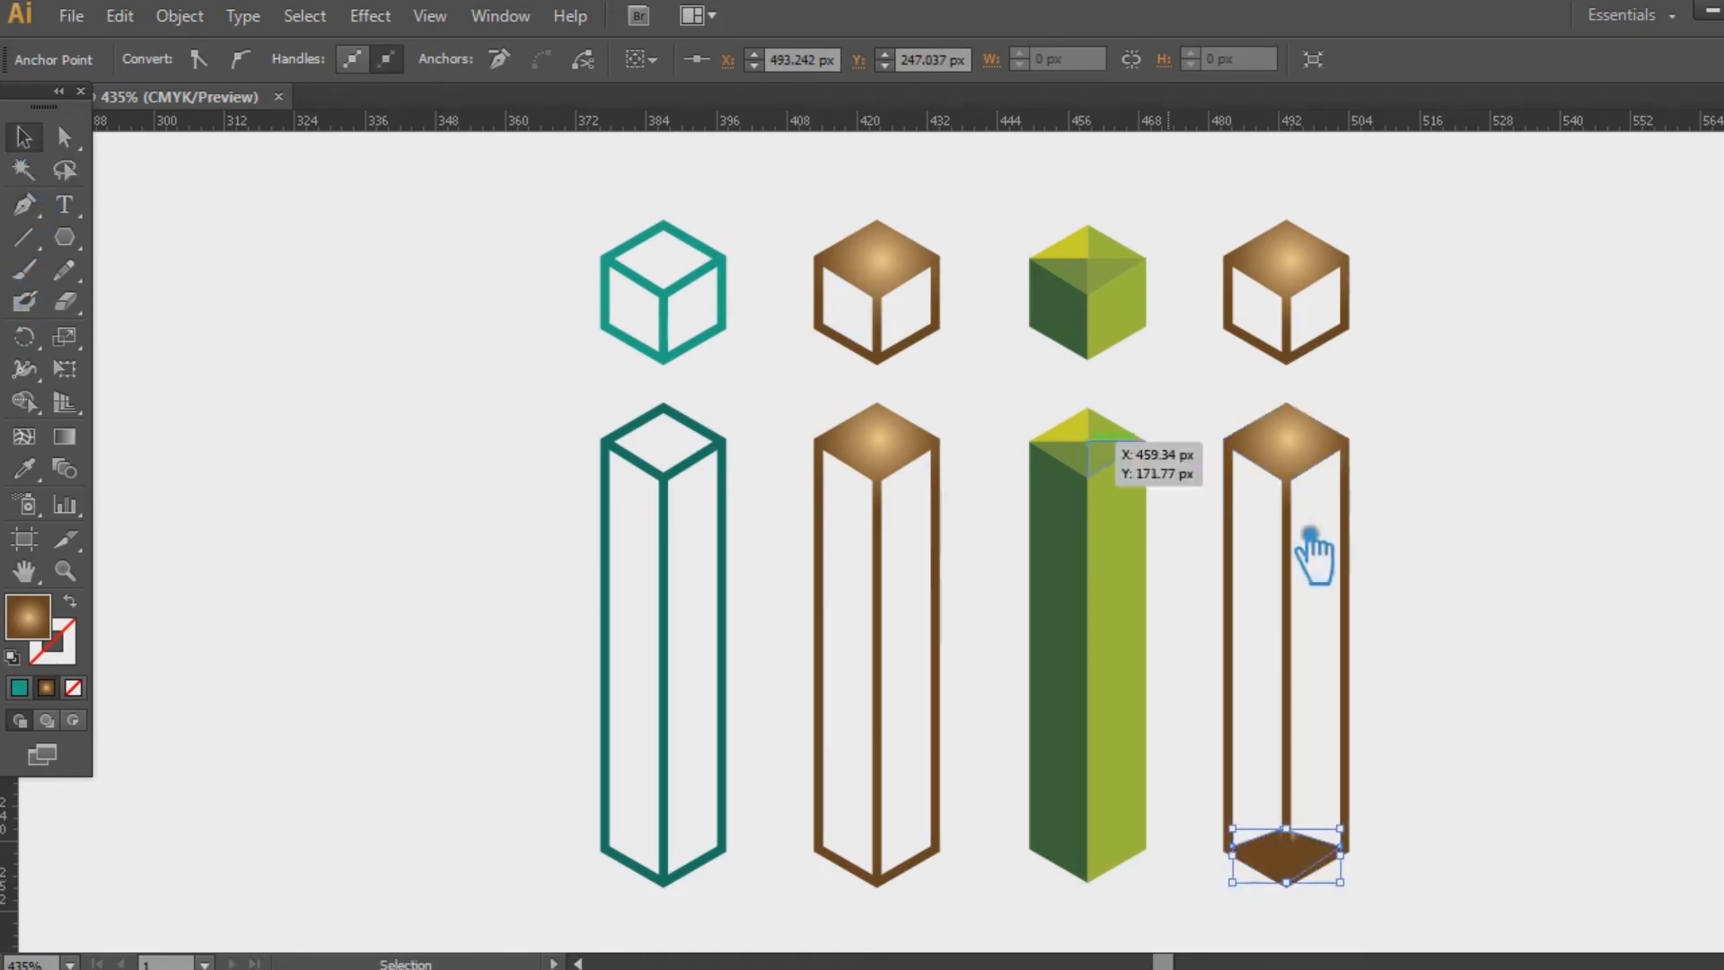
Fill the floor shape with a solid colour darker than the darkest brown swatch
left_click(1309, 659)
left_click(1344, 869)
left_click(27, 470)
left_click(20, 688)
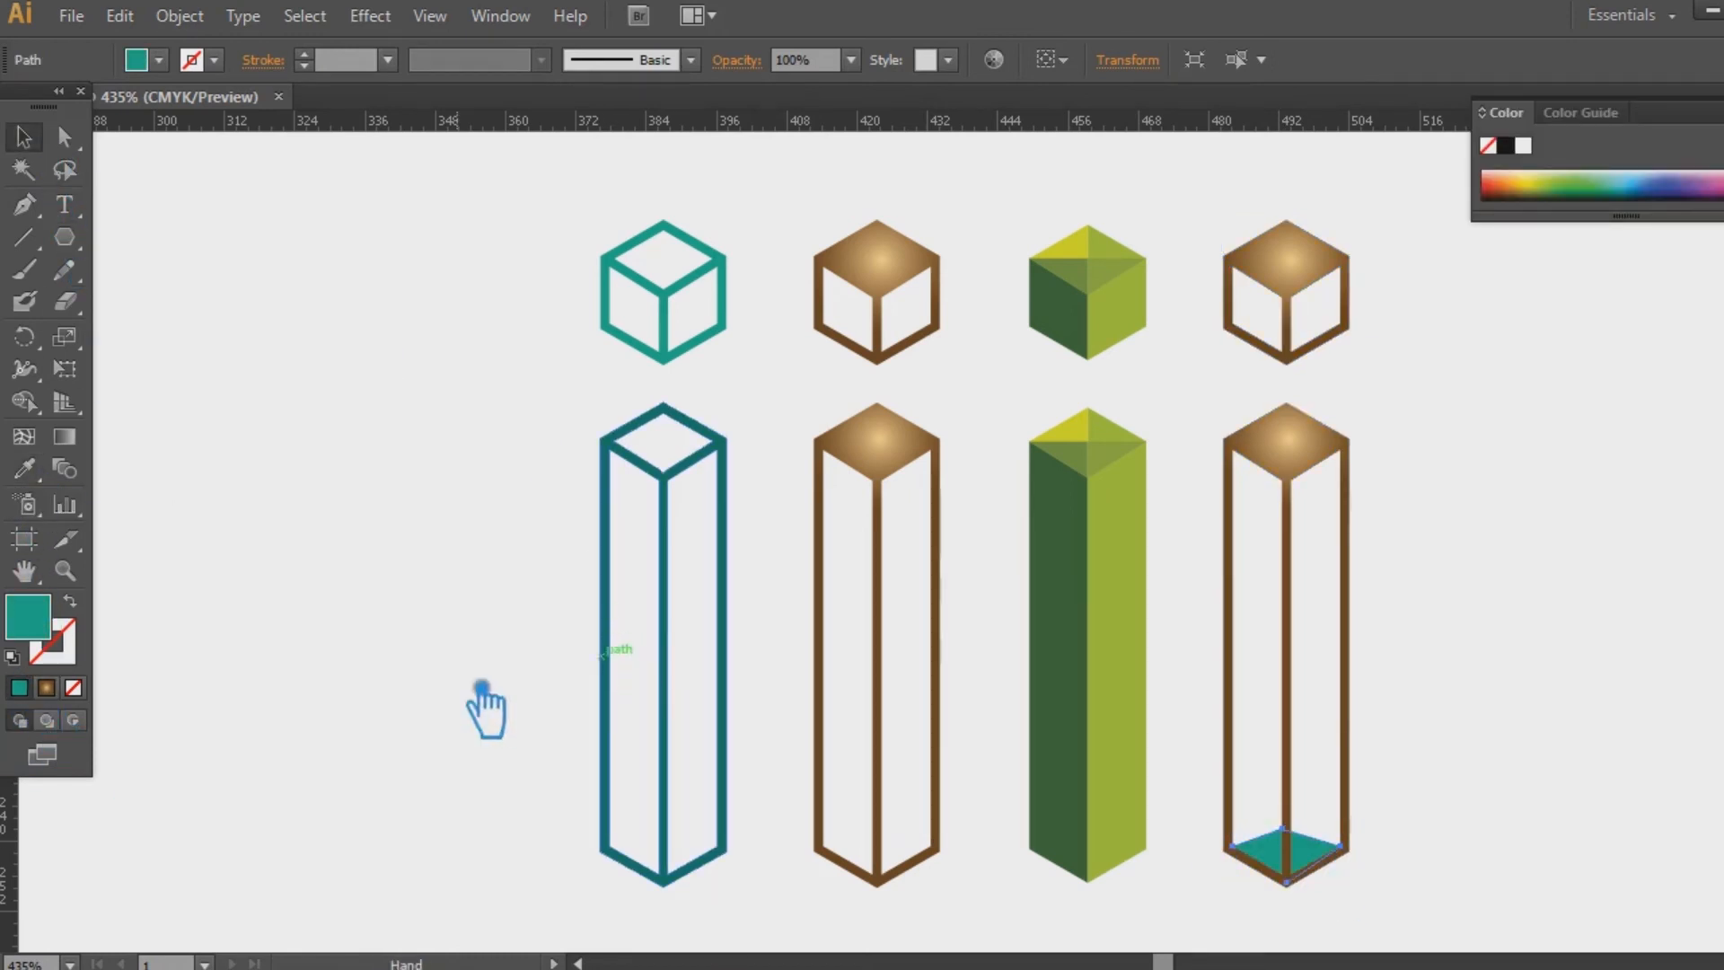
scroll(485, 704, "left", 10)
left_click(482, 458)
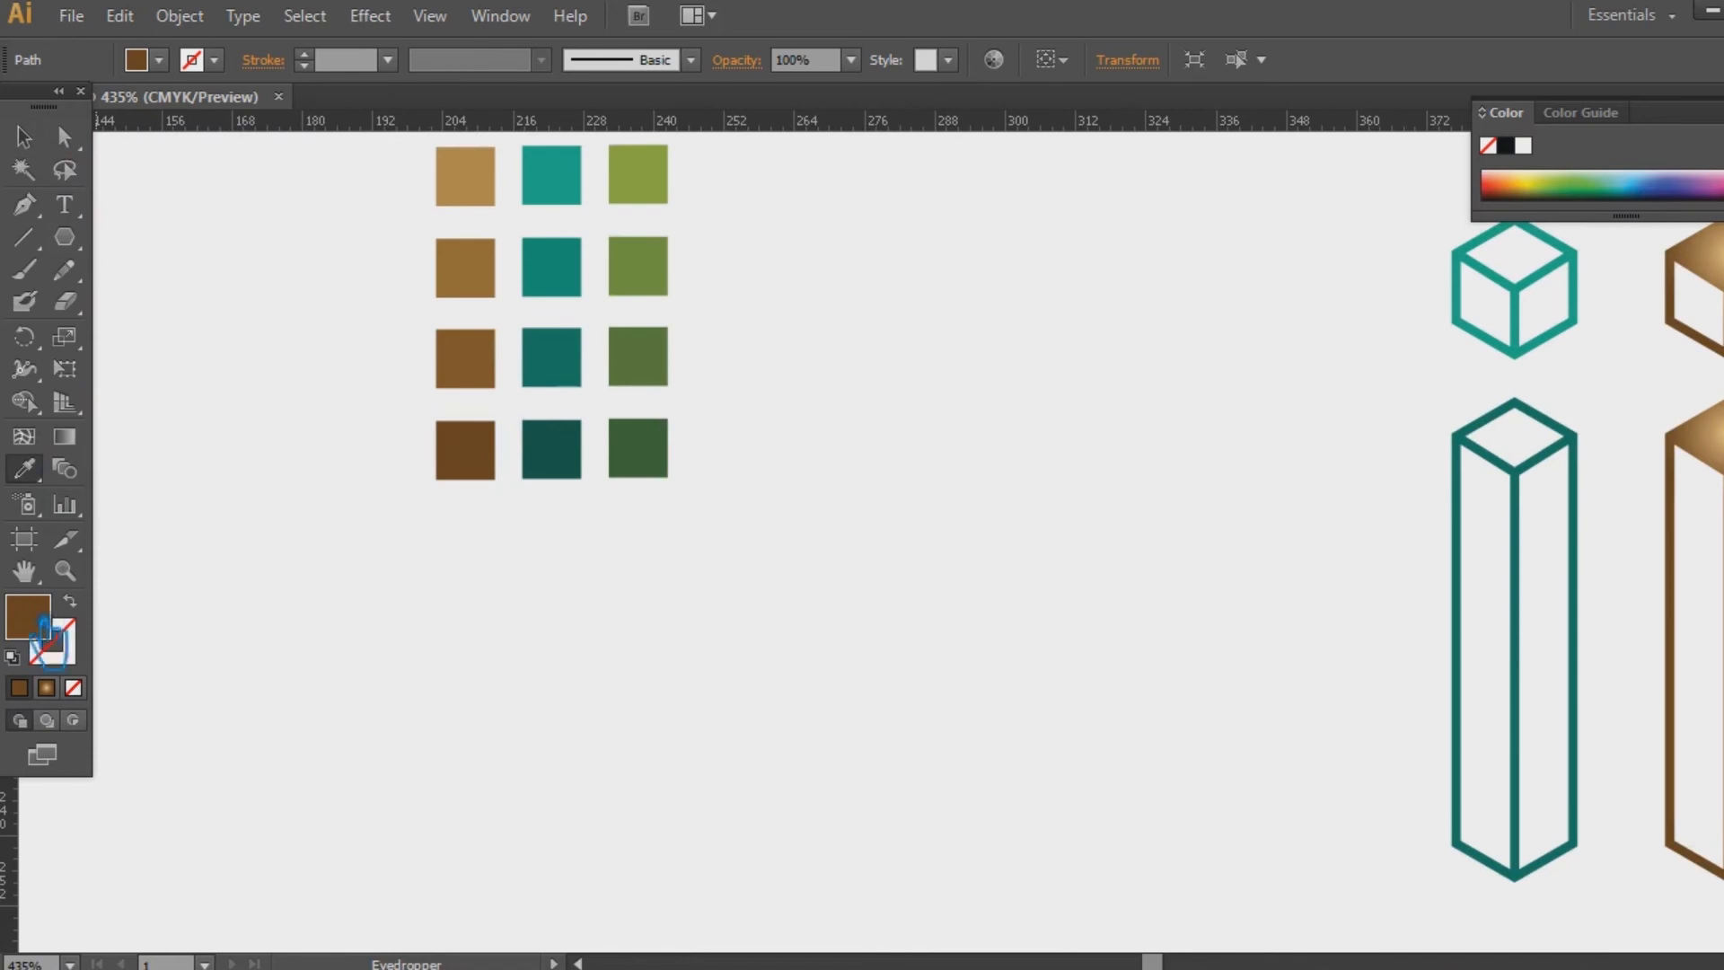
double_click(44, 624)
left_click(447, 501)
left_click(777, 239)
Align the floor shape's corner points with the corners and centre edge of the prism's base frame
left_click_drag(1012, 381, 127, 450)
key("a")
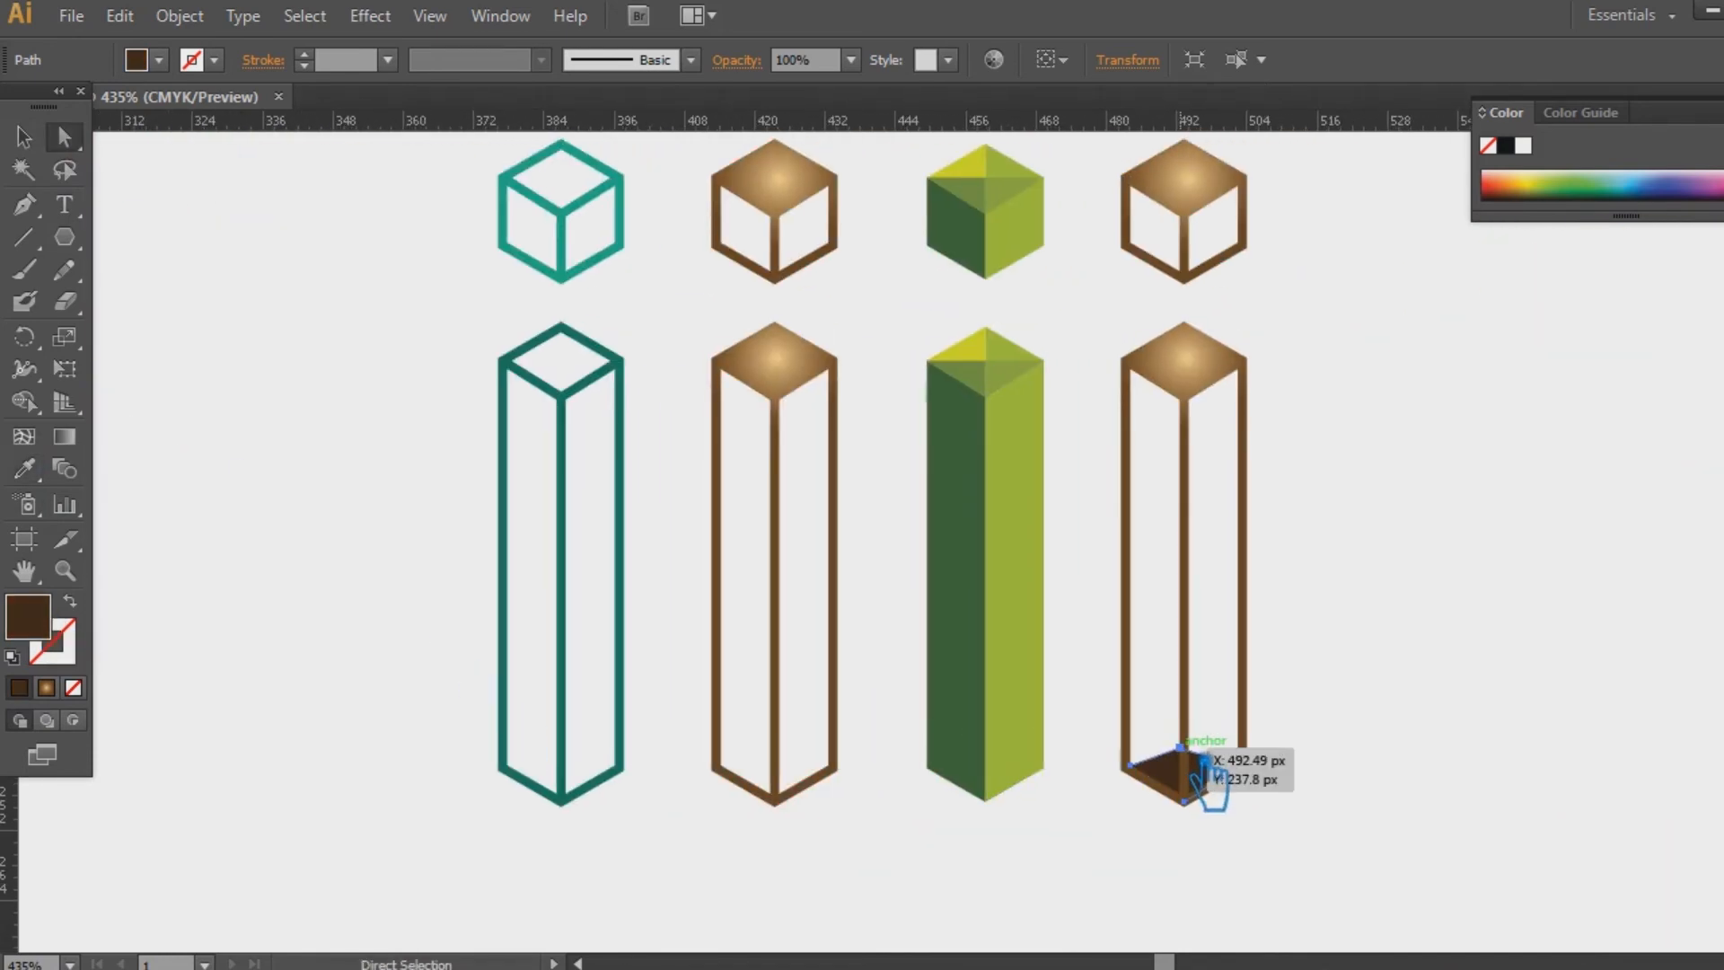
left_click_drag(1364, 788, 938, 272)
key("ctrl+equal")
key("ctrl+equal")
key("ctrl+equal")
left_click_drag(910, 468, 923, 468)
left_click_drag(1104, 531, 1121, 549)
left_click(790, 532)
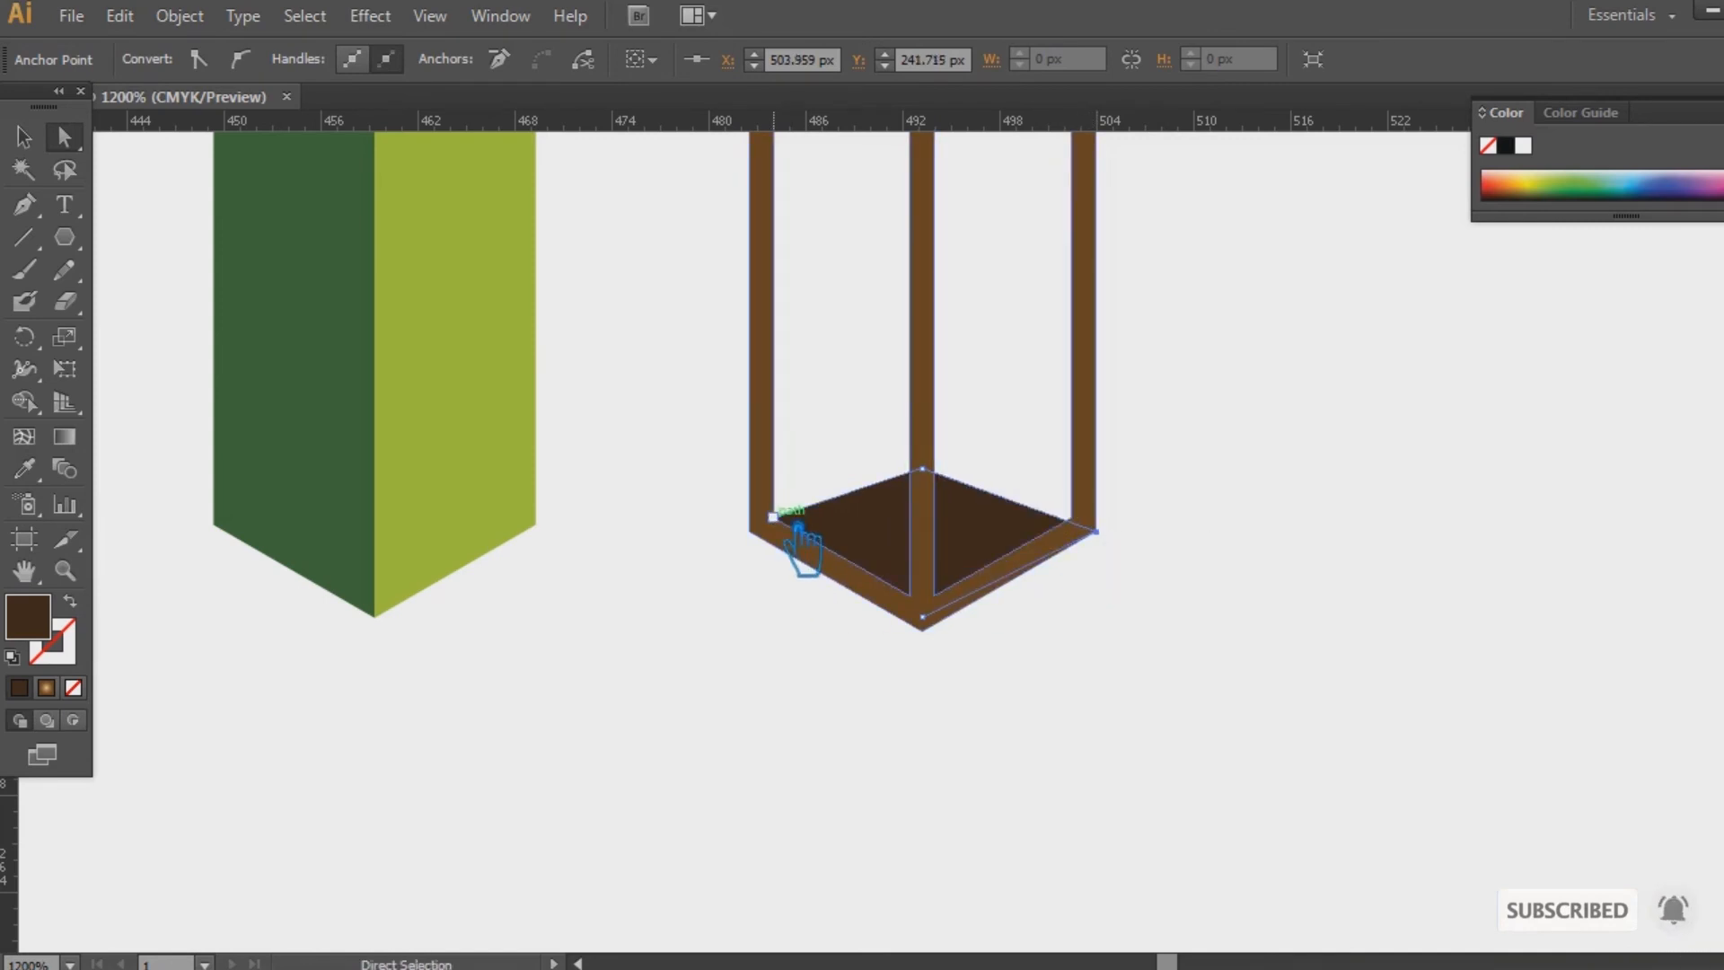
left_click_drag(1097, 531, 1072, 517)
Nudge the floor shape's rear corner point up two increments
left_click(923, 468)
key("Up")
key("Up")
left_click(25, 137)
left_click(1381, 508)
Ungroup the copied brown letter so its cube and prism can be edited separately
key("ctrl+minus")
key("ctrl+minus")
key("ctrl+minus")
key("ctrl+minus")
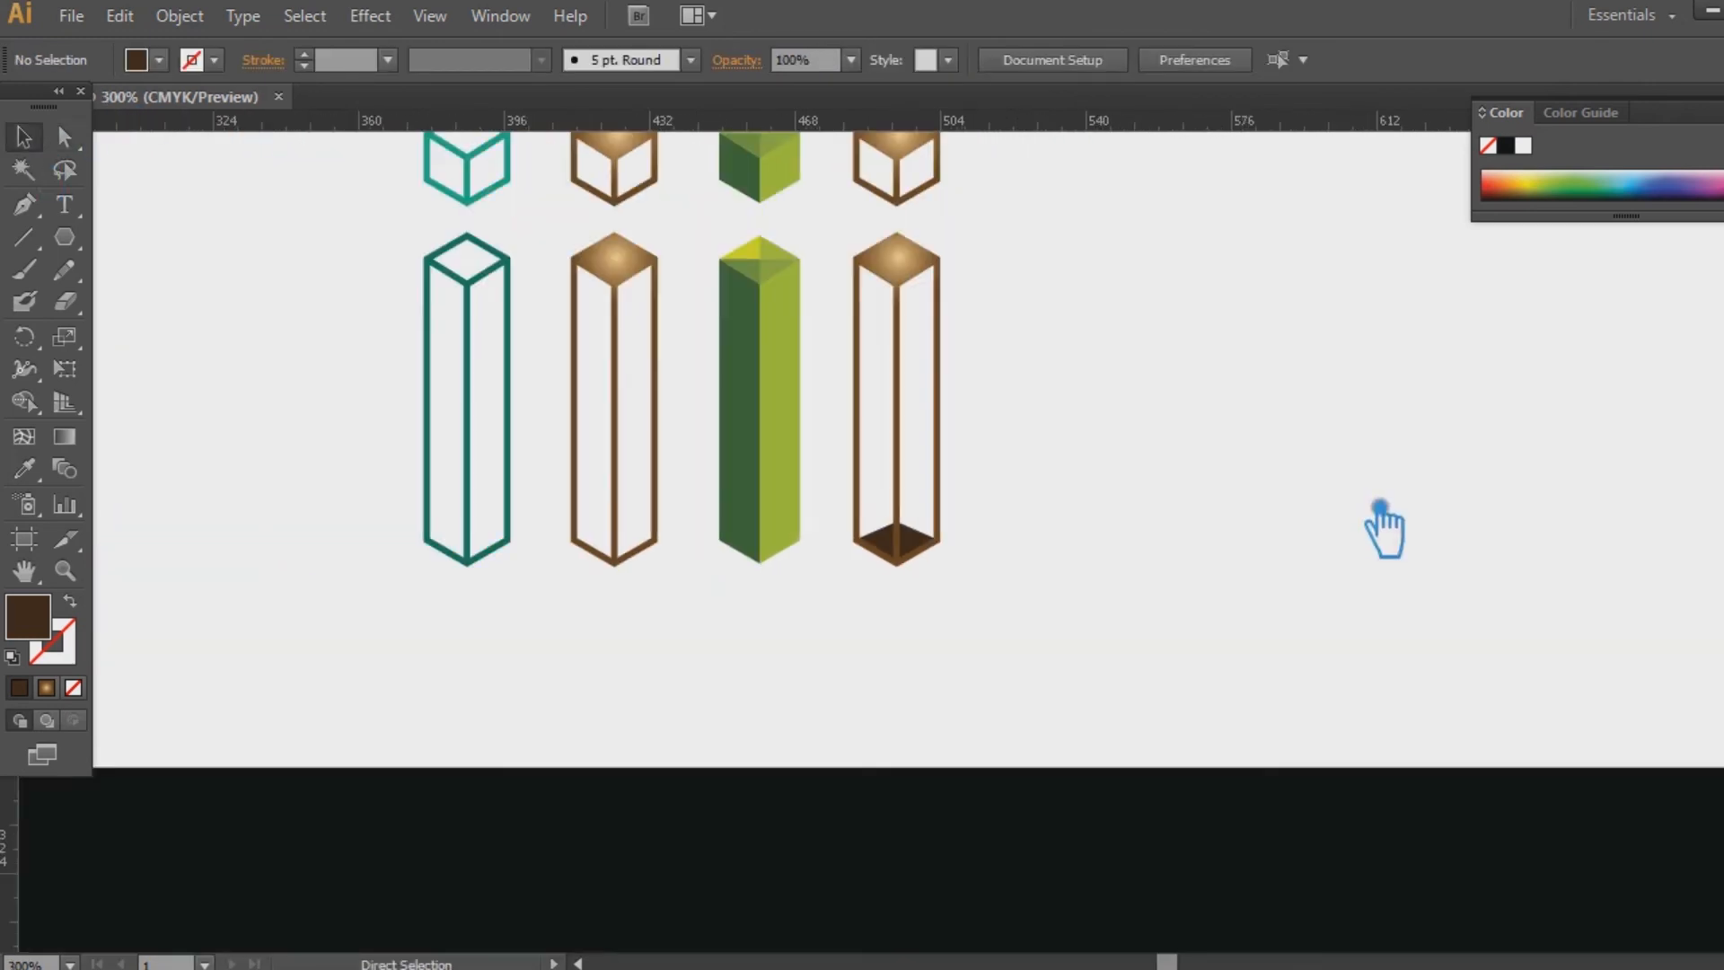
left_click_drag(1319, 503, 1321, 608)
left_click(998, 384)
right_click(973, 379)
left_click(1048, 537)
left_click(1282, 488)
Set the start colour of the copied prism's gradient to 6FC7B3, the hex code of the lightest teal swatch
left_click(981, 396)
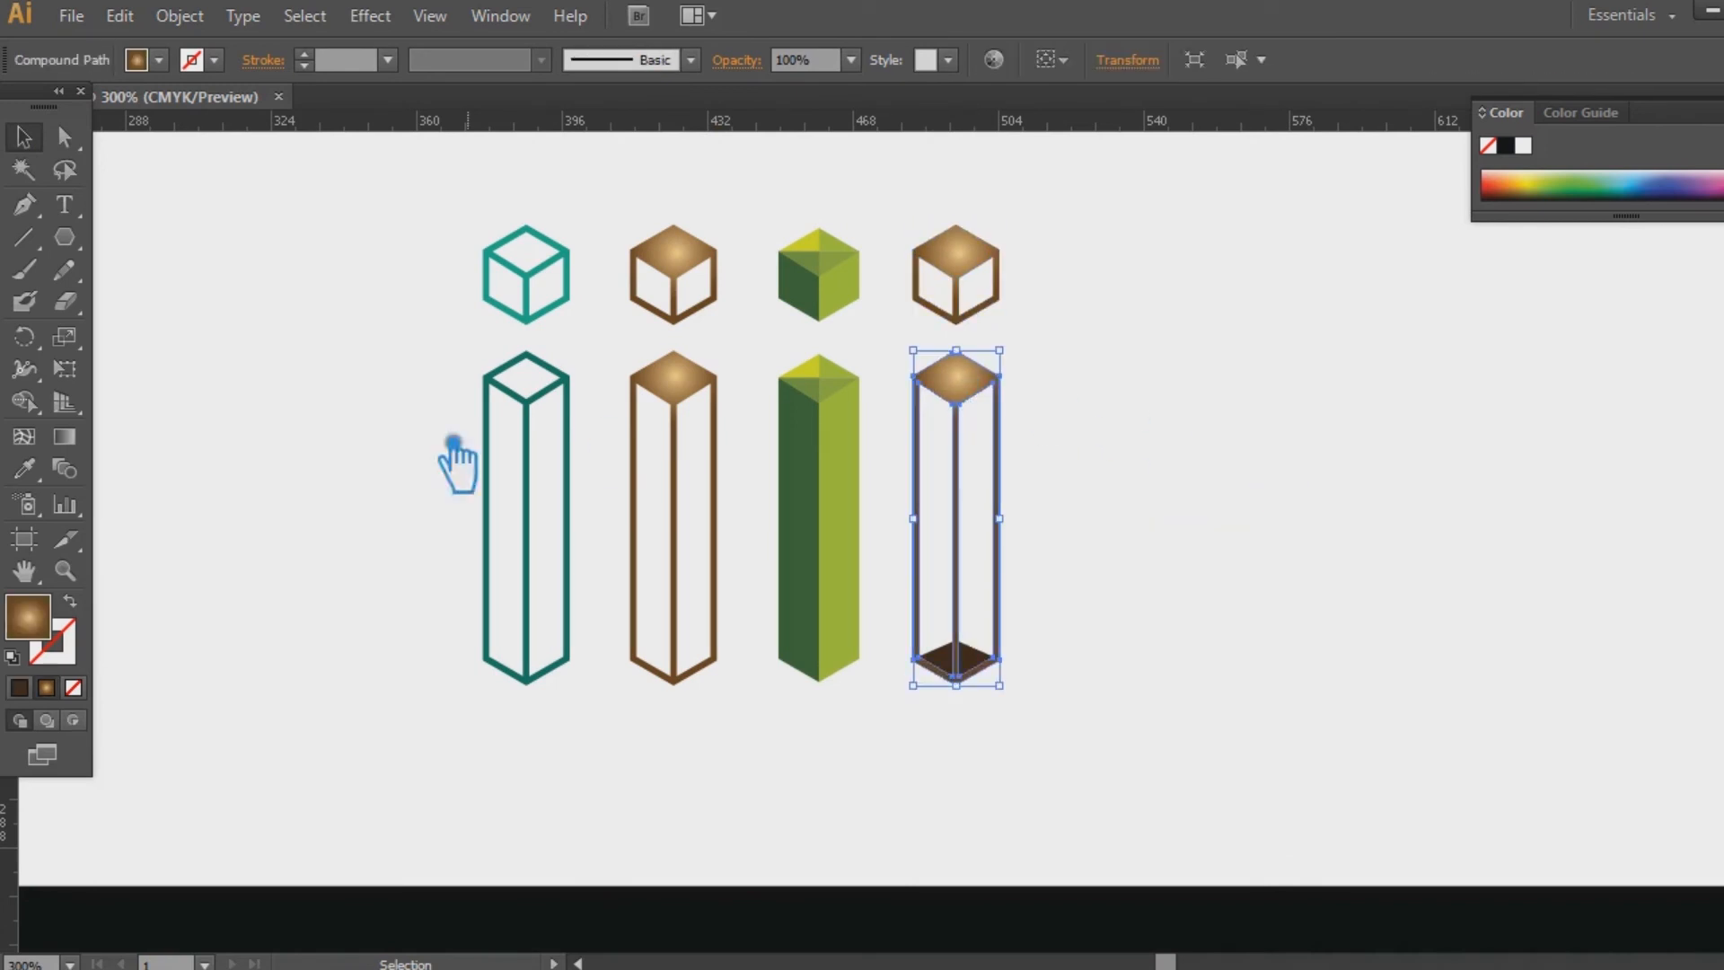
left_click_drag(357, 469, 693, 503)
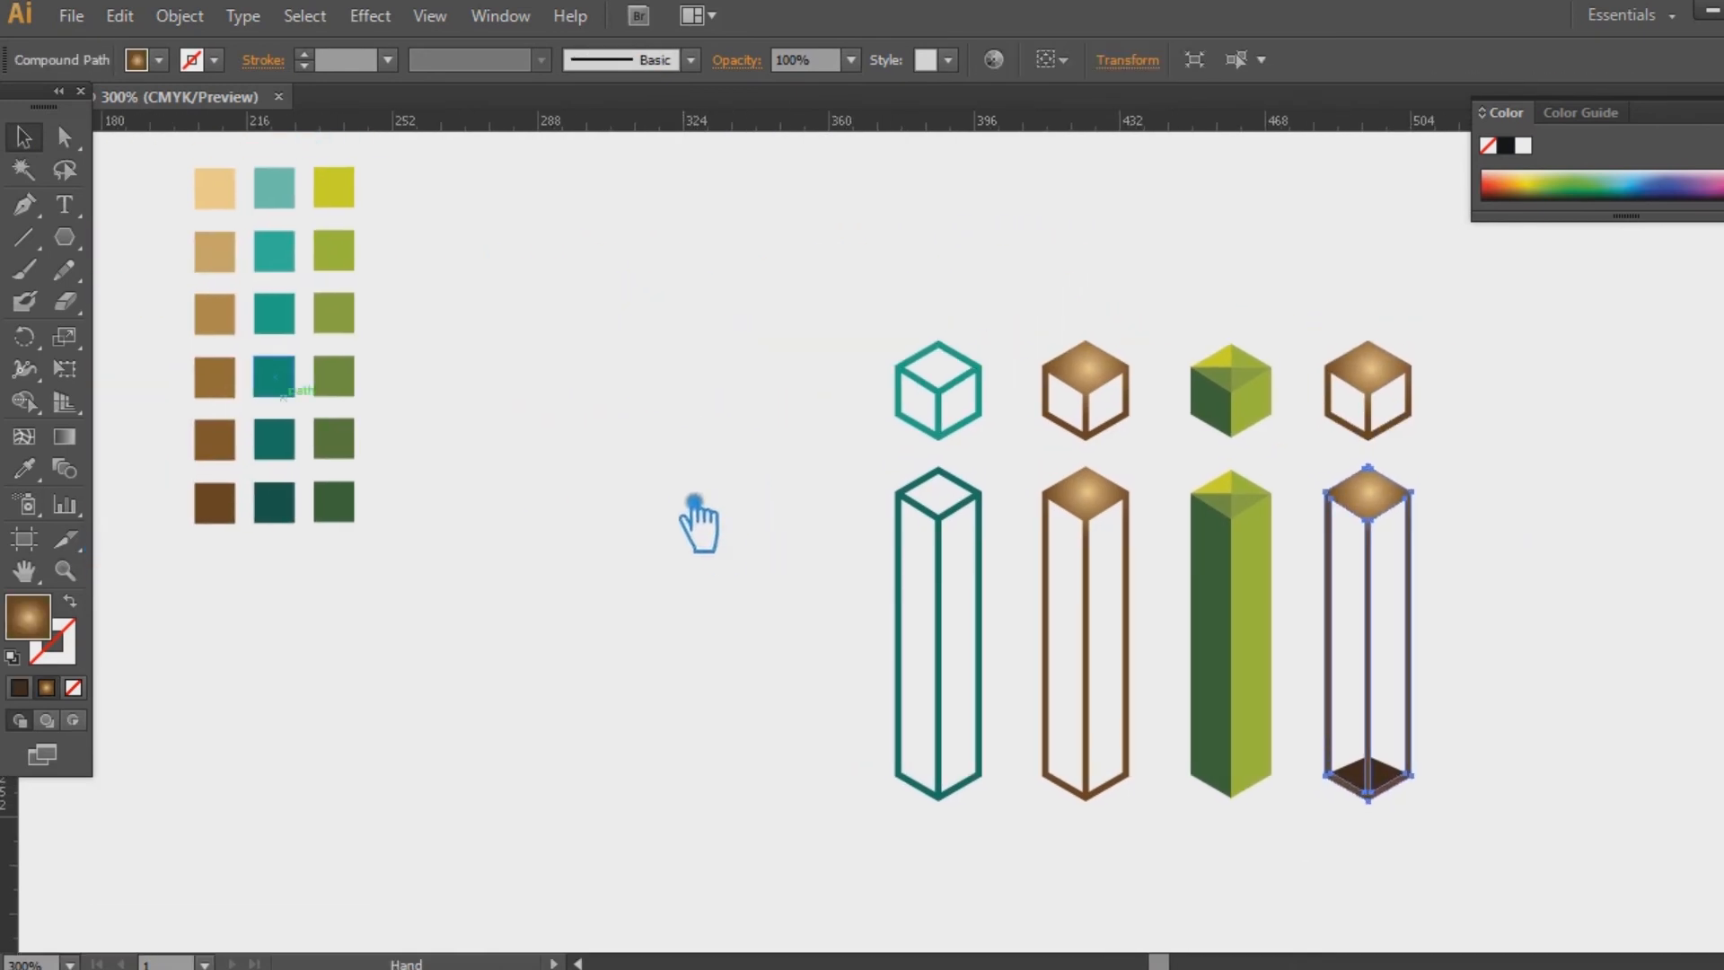
left_click(274, 189)
double_click(56, 620)
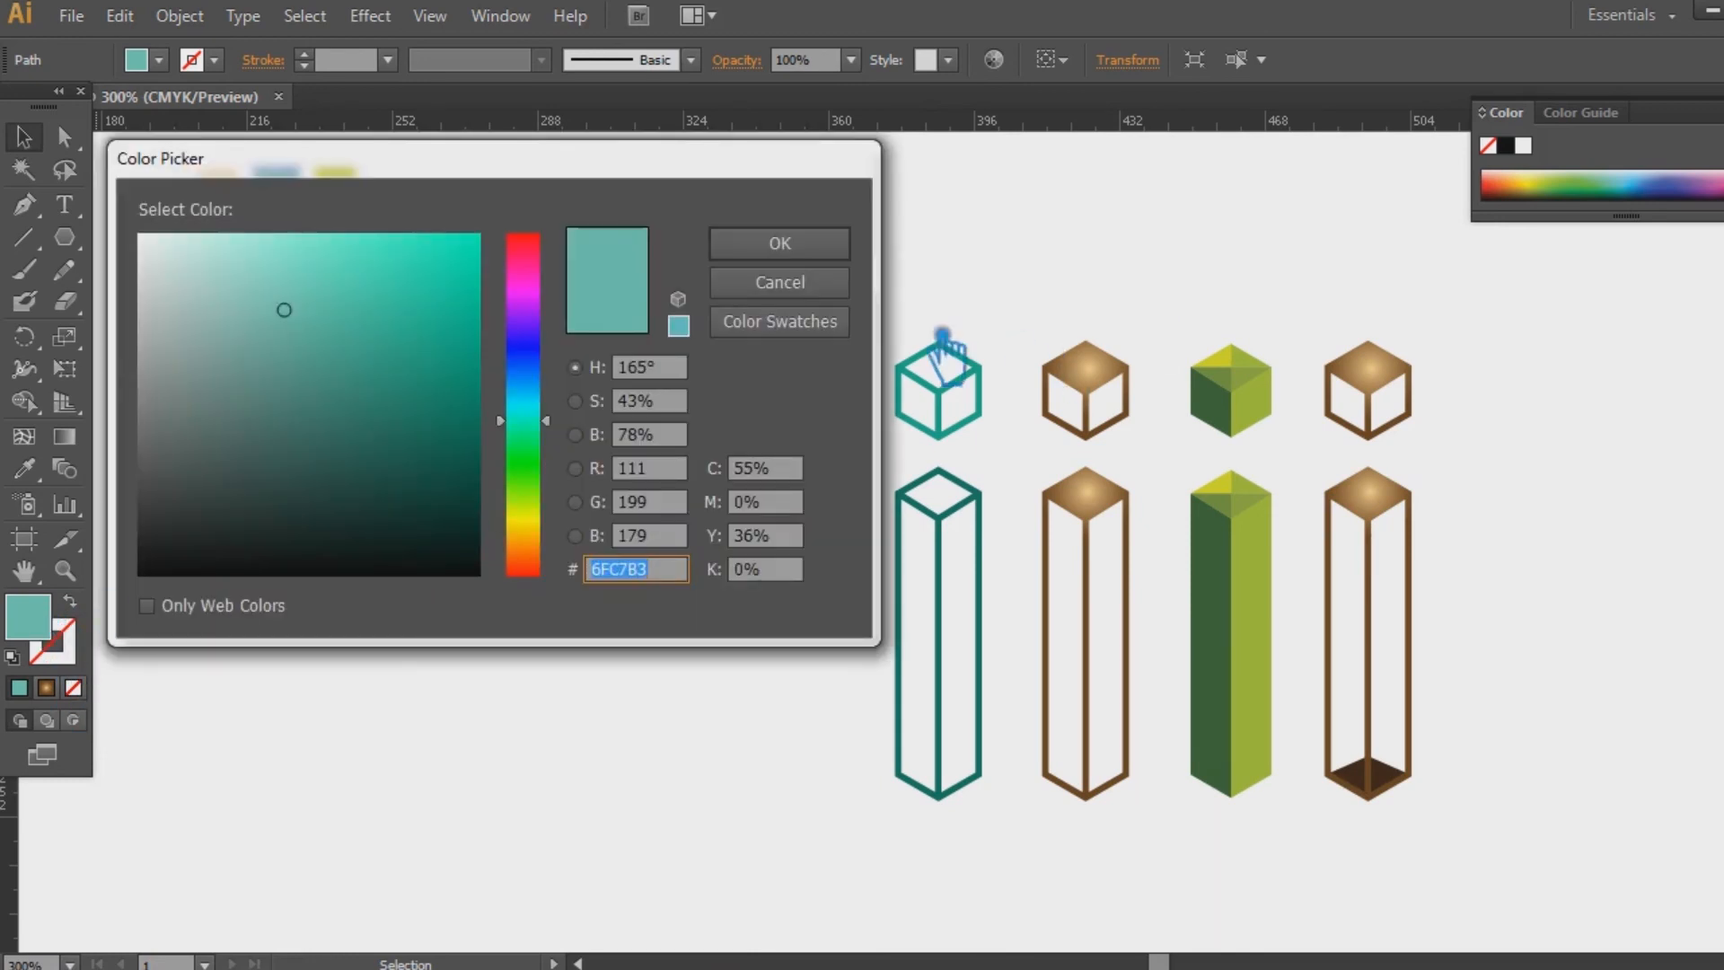
key("Return")
left_click(1416, 507)
left_click(1722, 338)
left_click(1465, 543)
double_click(1473, 420)
type("6FC7B3")
key("Return")
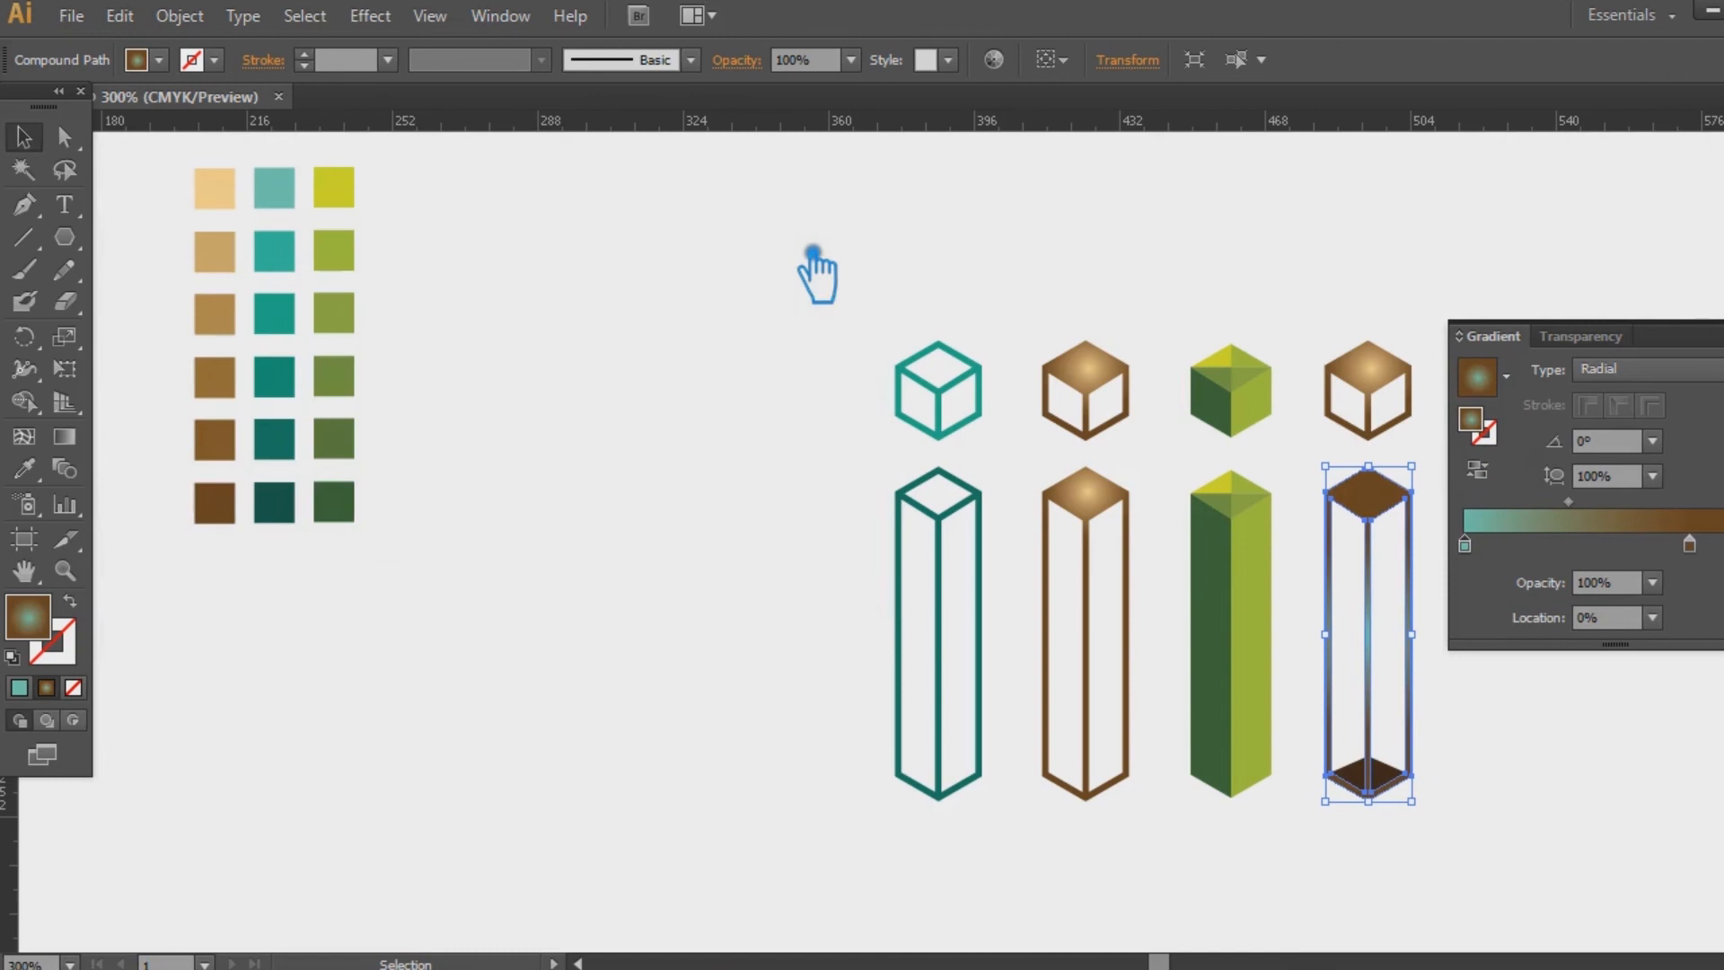
Set the end colour of the copied prism's gradient to 005141, the hex code of the darkest teal swatch
left_click(277, 503)
double_click(36, 618)
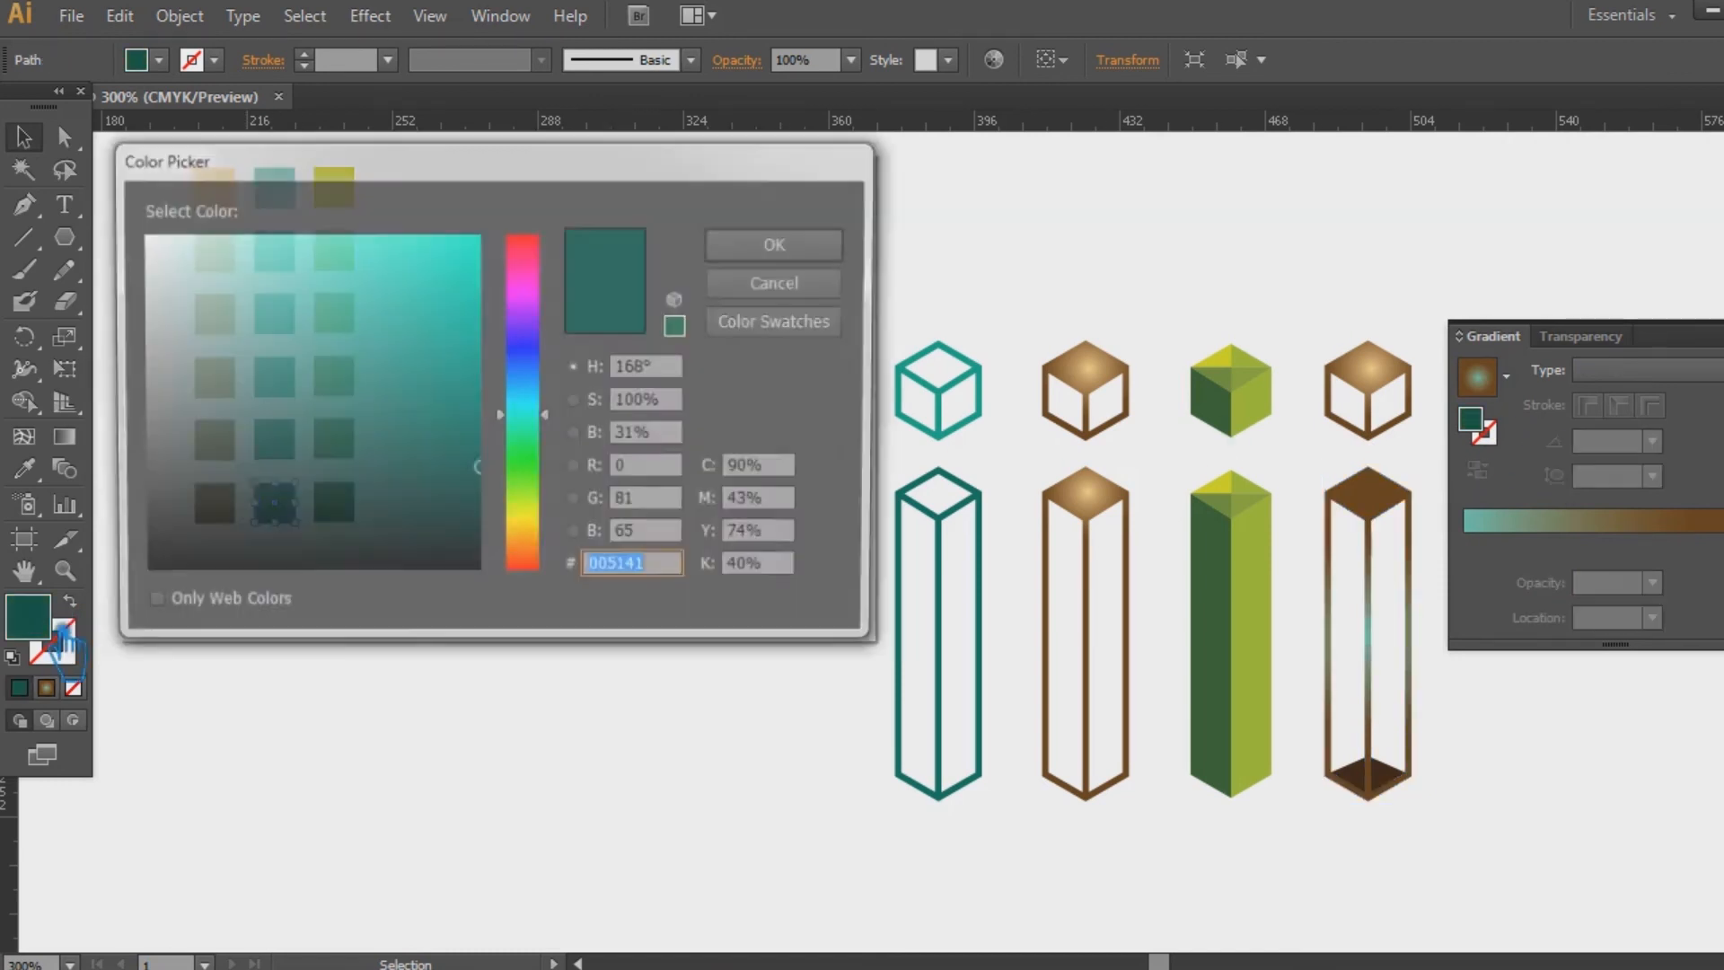
left_click(779, 247)
left_click(1393, 537)
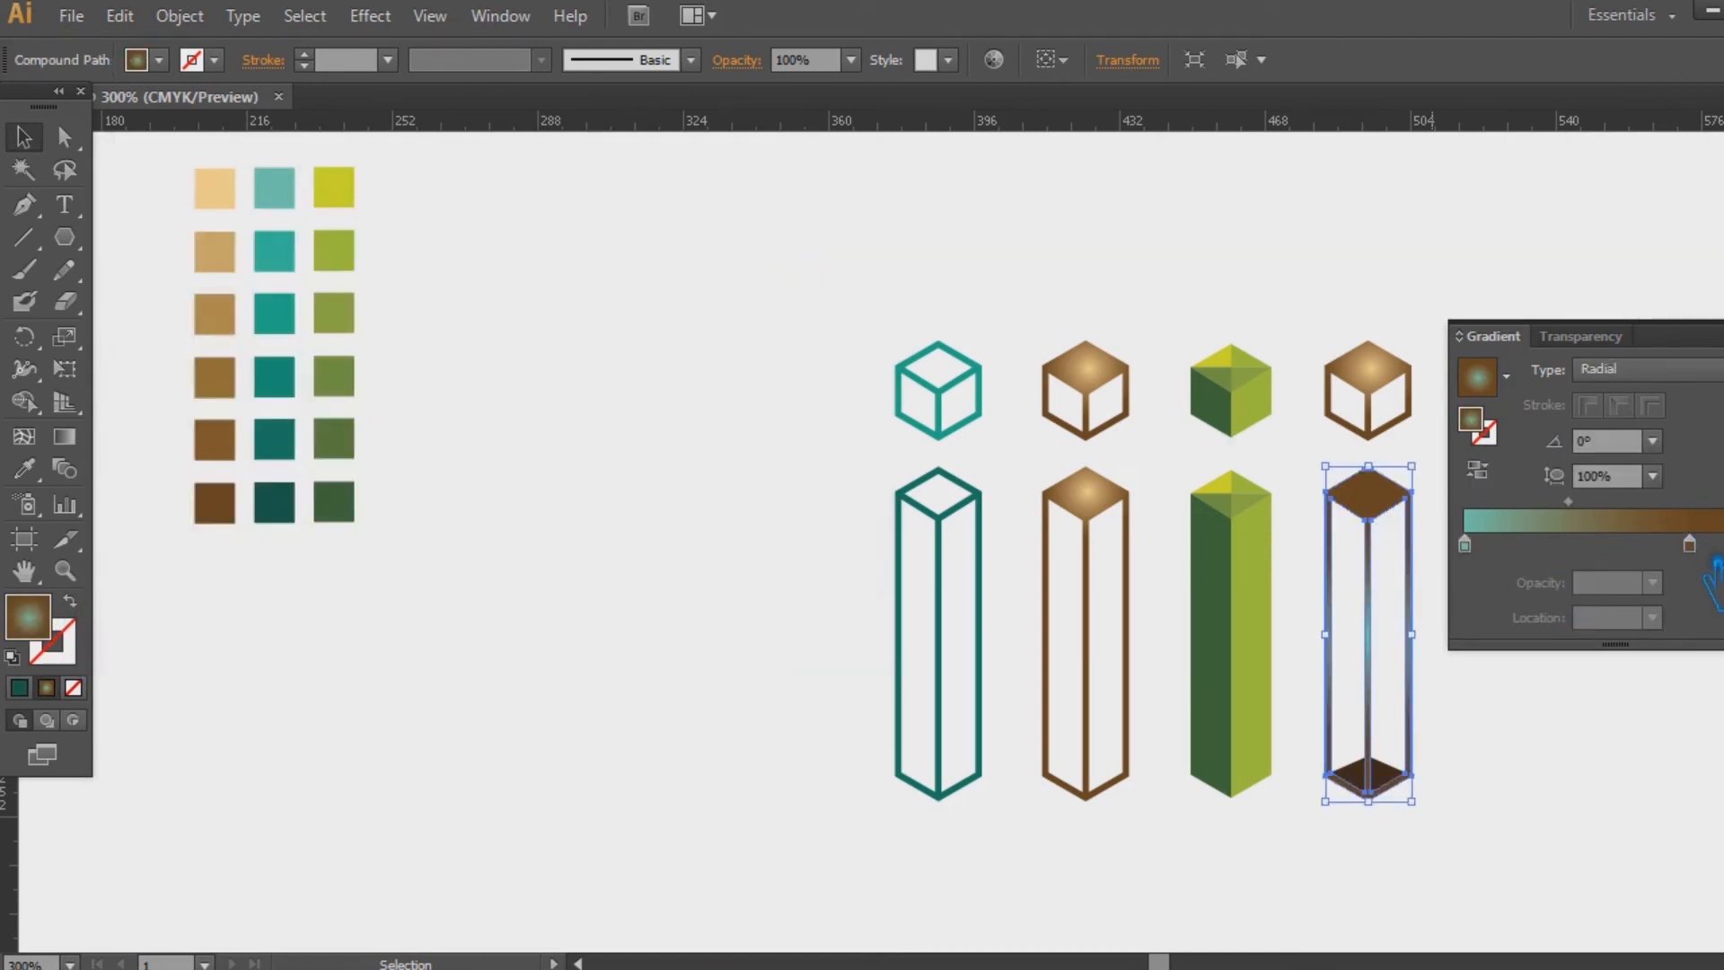
double_click(1493, 440)
left_click(780, 244)
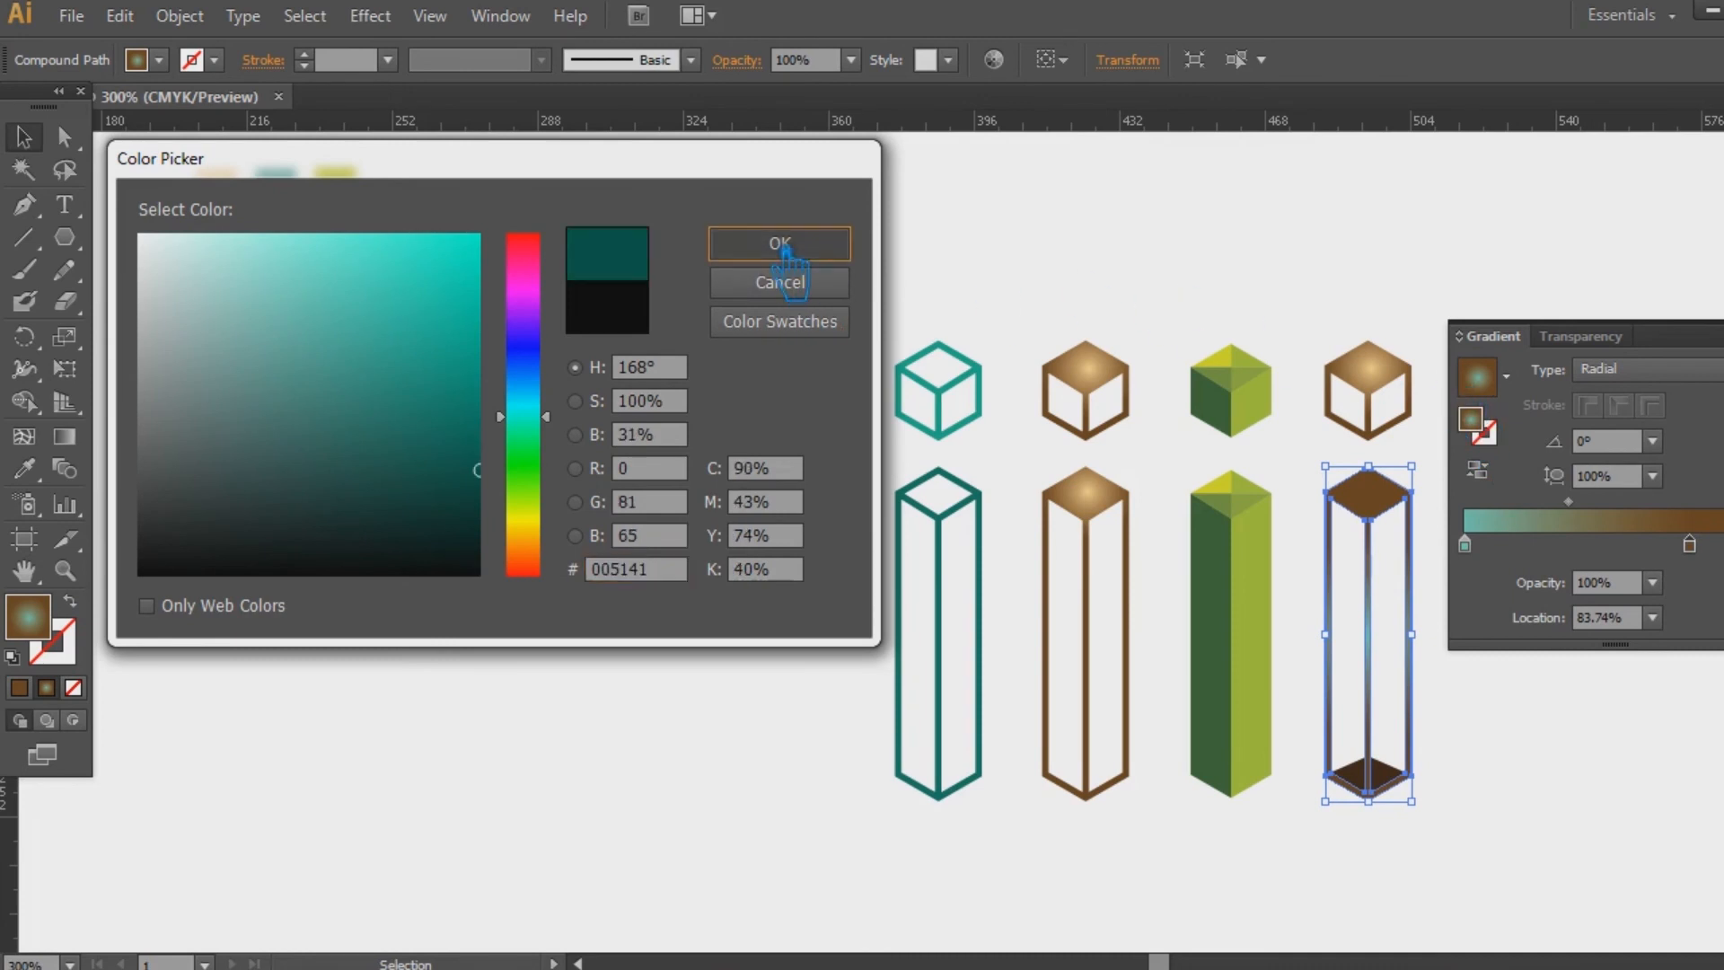
Centre the teal radial gradient on the copied prism's top face
key("g")
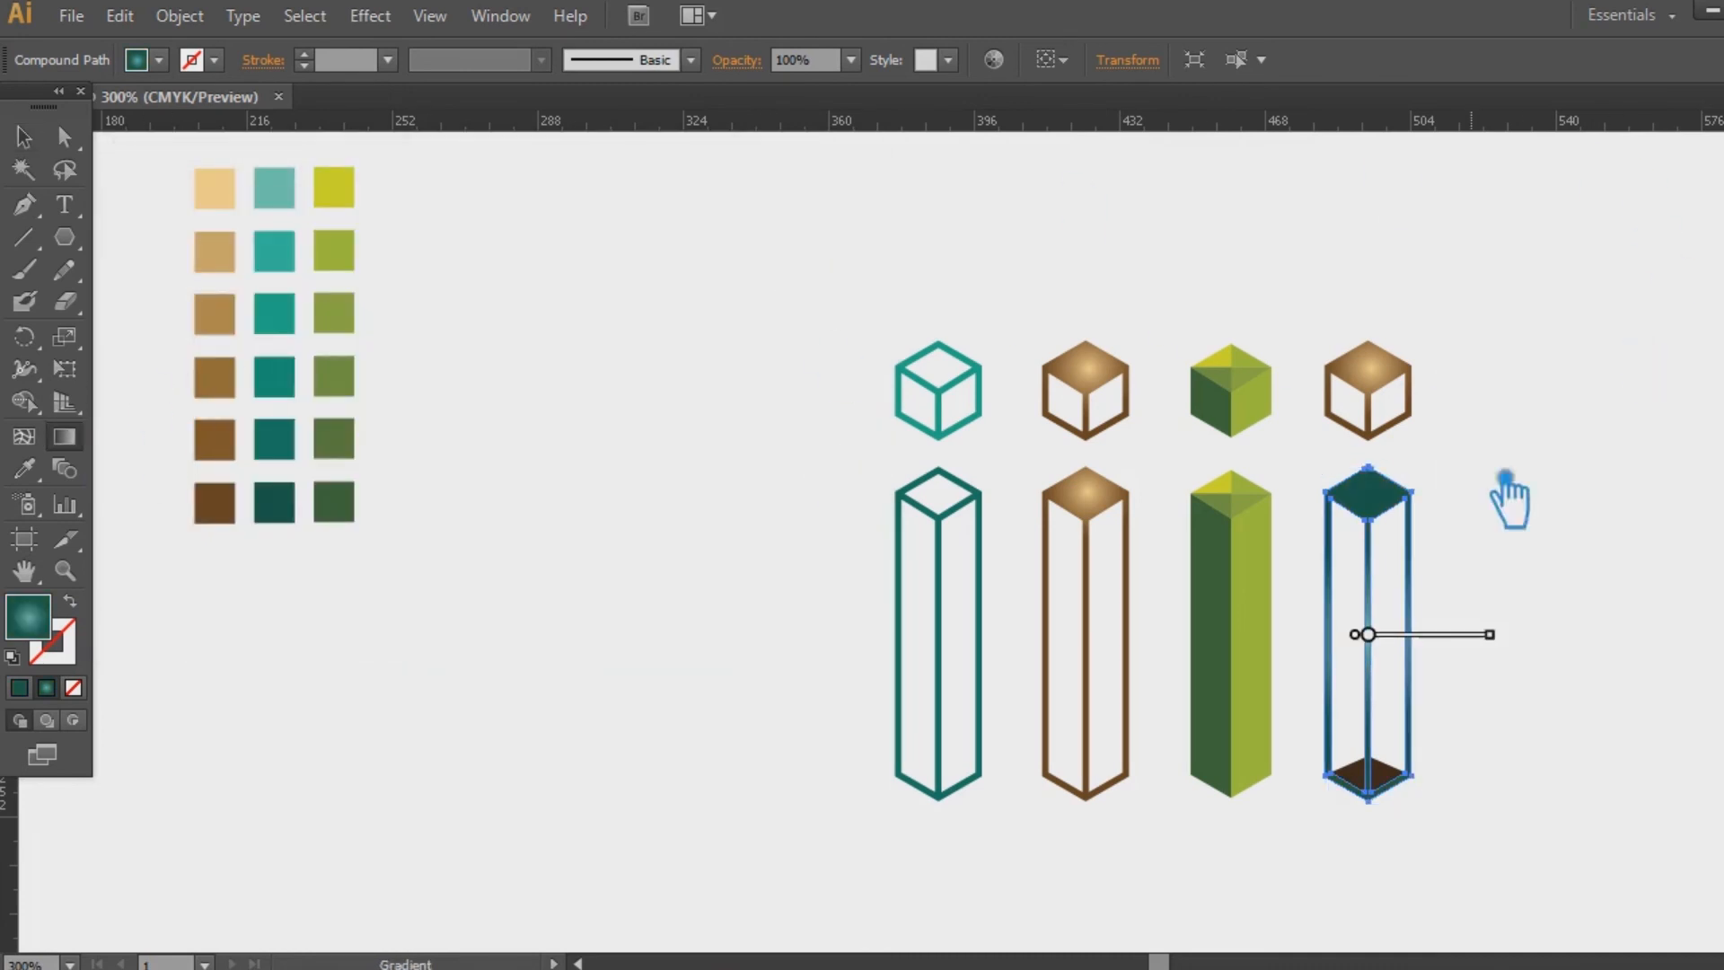
mouse_move(1393, 662)
left_mouse_down()
mouse_move(1397, 539)
mouse_move(1365, 490)
mouse_move(1417, 491)
left_mouse_up()
left_click(24, 137)
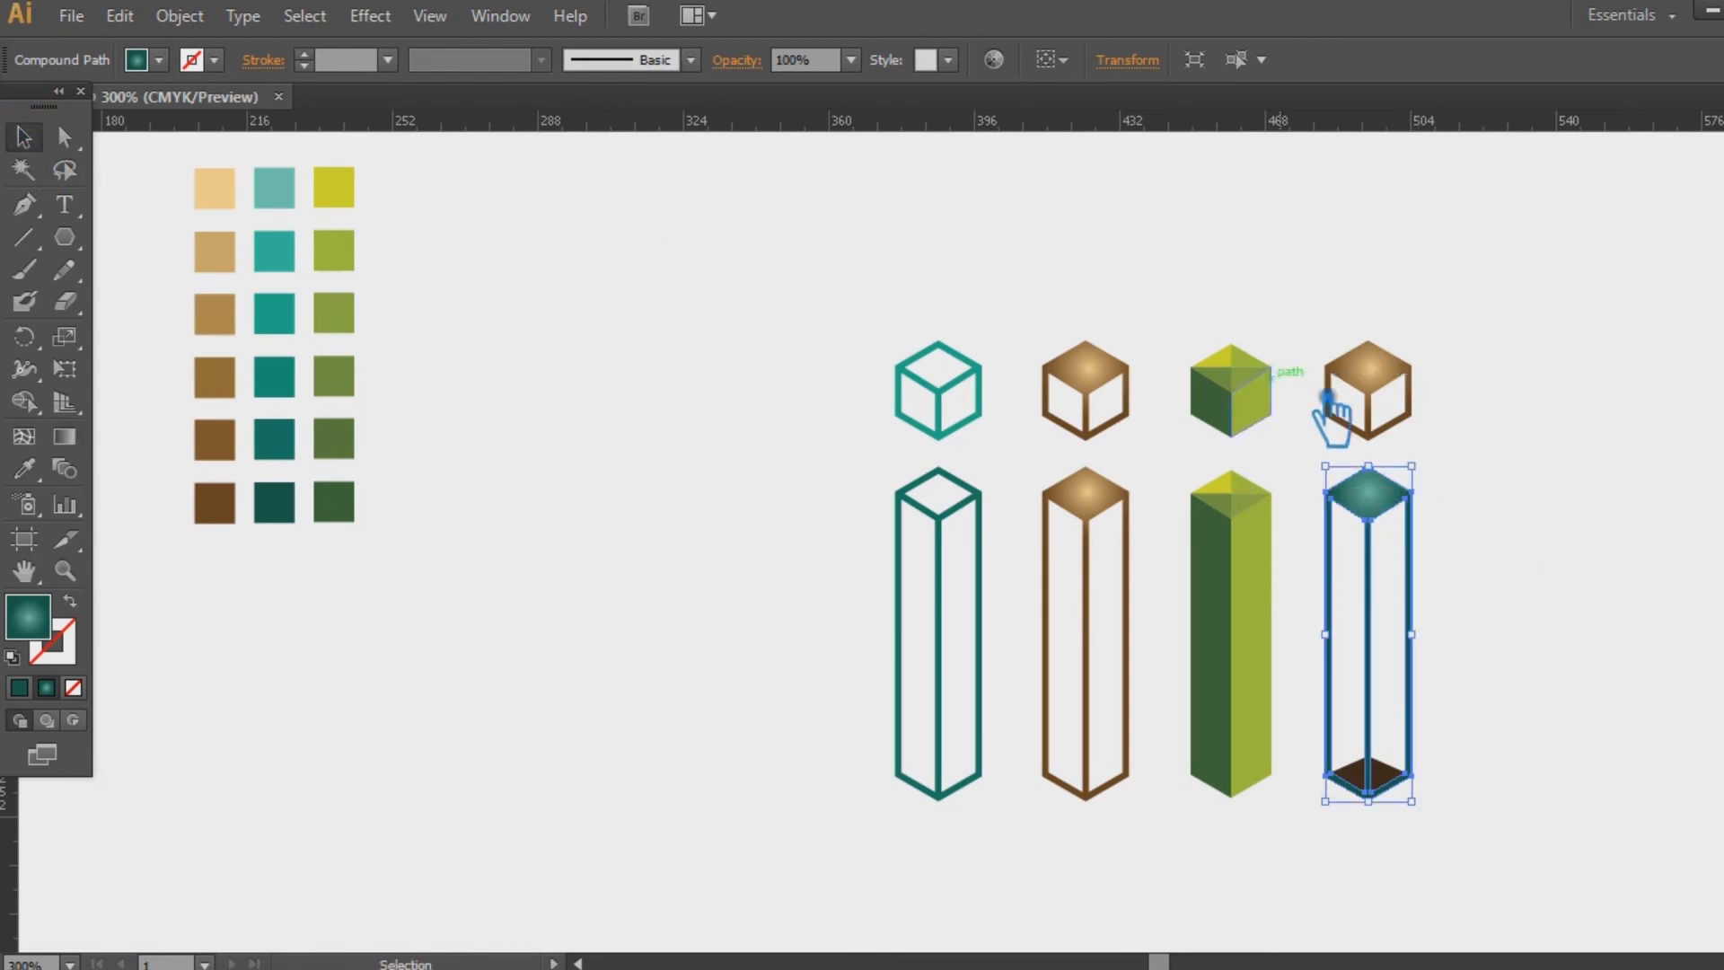
Apply the prism's teal radial gradient to the cube of the copied letter
left_click(1369, 382)
left_click(23, 468)
left_click(1394, 530)
left_click(23, 136)
left_click(1549, 490)
Fill the prism's floor shape with 02382E, a darker shade of the darkest teal swatch
left_click(1387, 777)
left_click(24, 468)
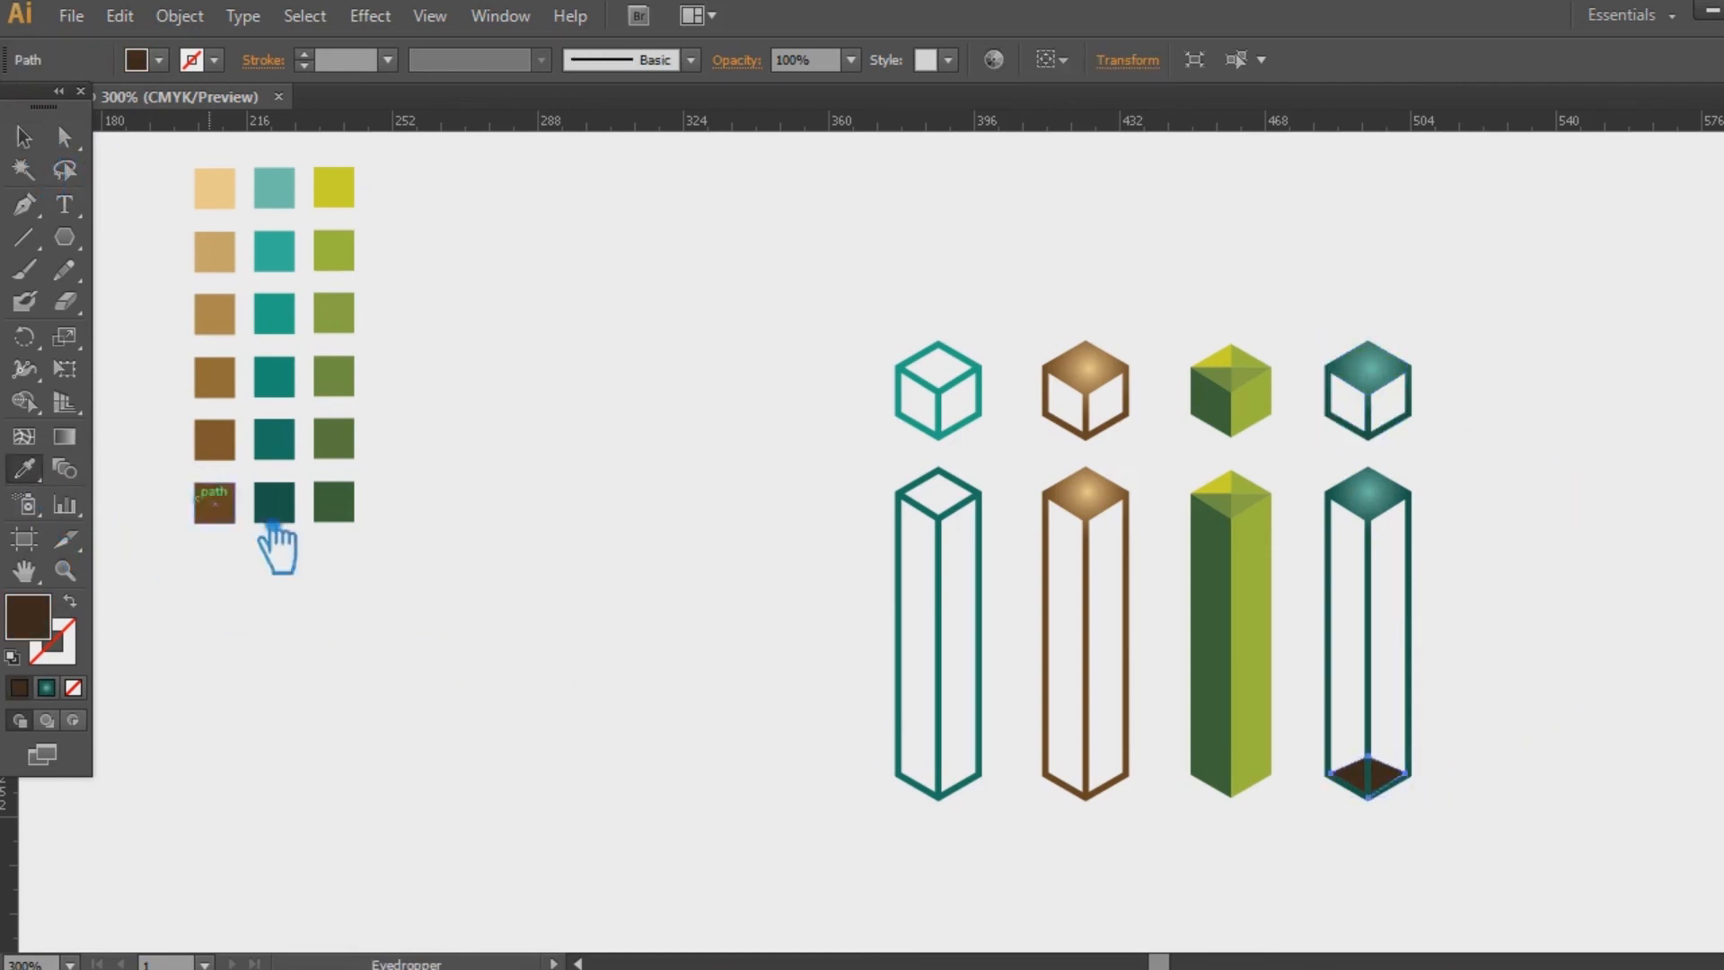
left_click(274, 505)
double_click(41, 621)
left_click(469, 512)
left_click(790, 251)
left_click(24, 136)
left_click(608, 263)
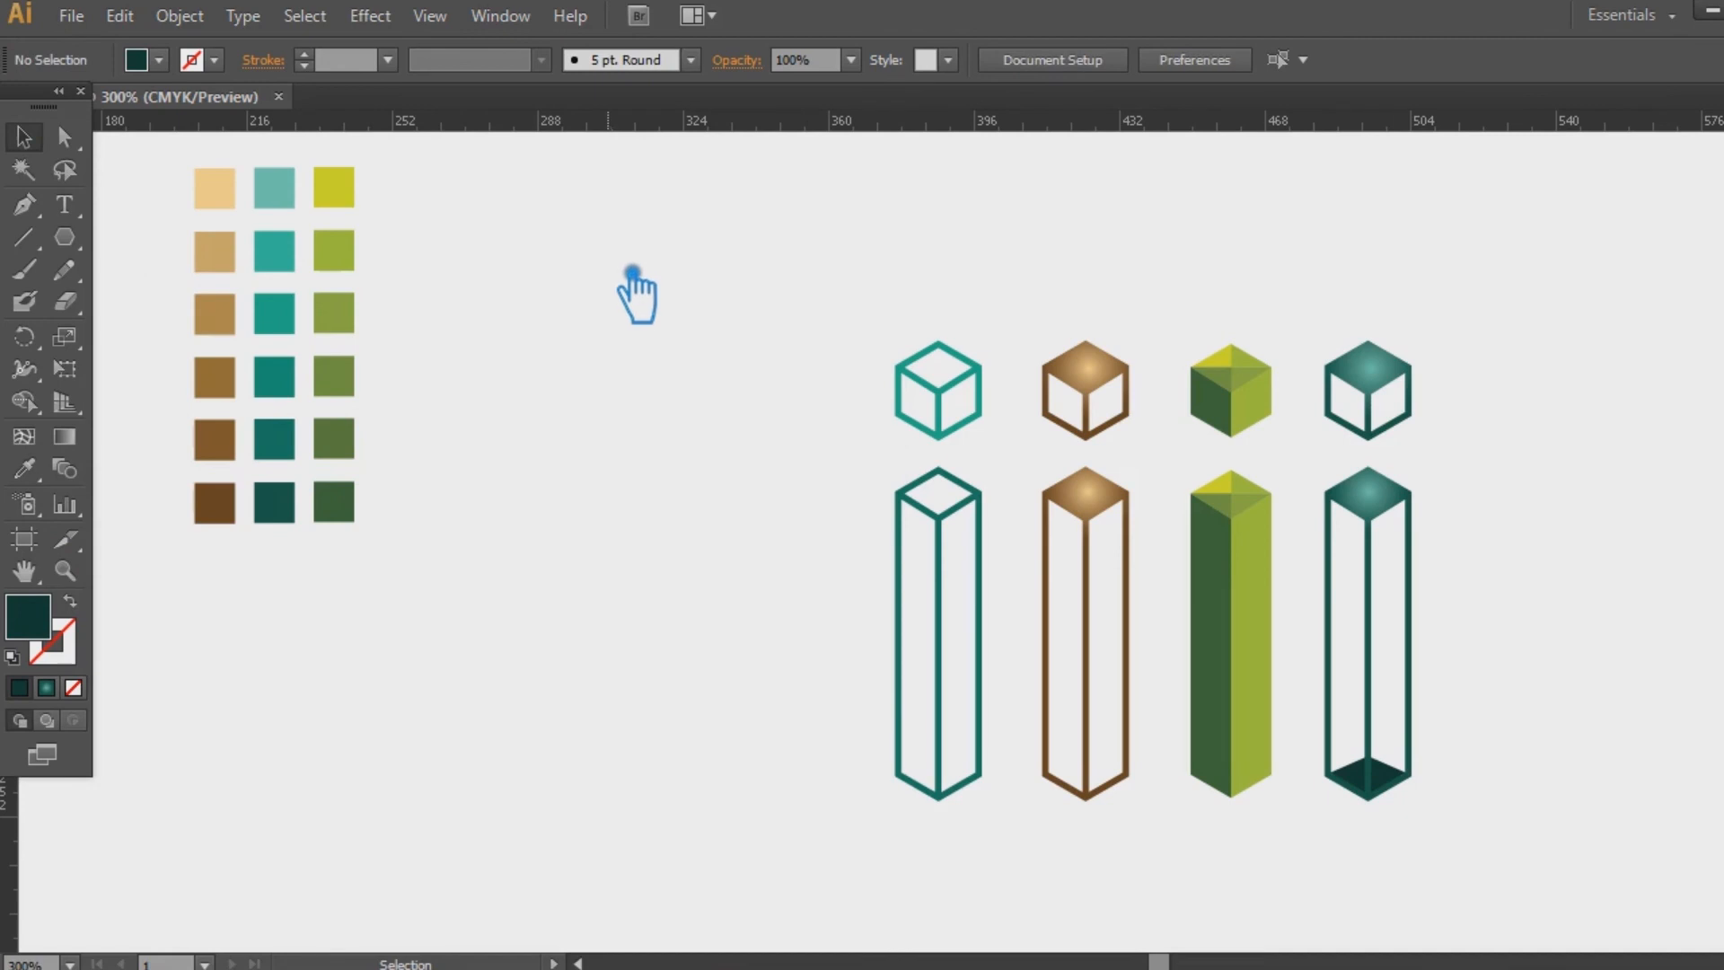
Copy the prism's floor shape straight up into the base of the teal letter's cube
key("ctrl+equal")
left_click_drag(1599, 713, 739, 492)
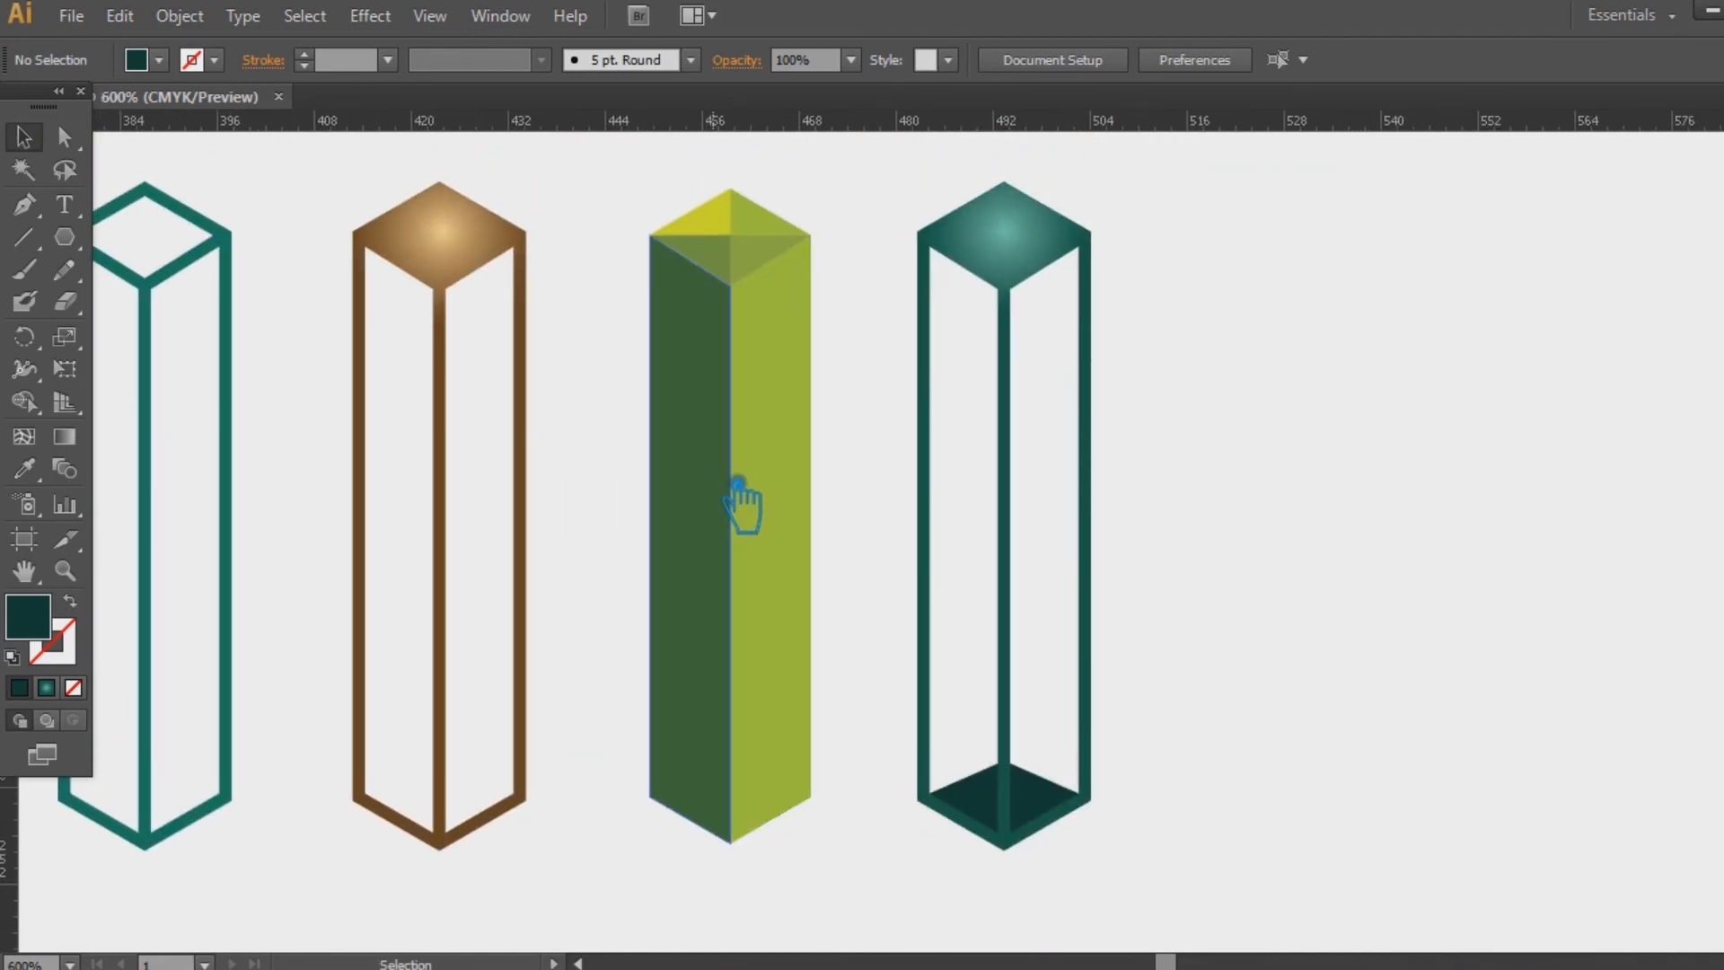
left_click_drag(745, 494, 1162, 662)
key("ctrl+minus")
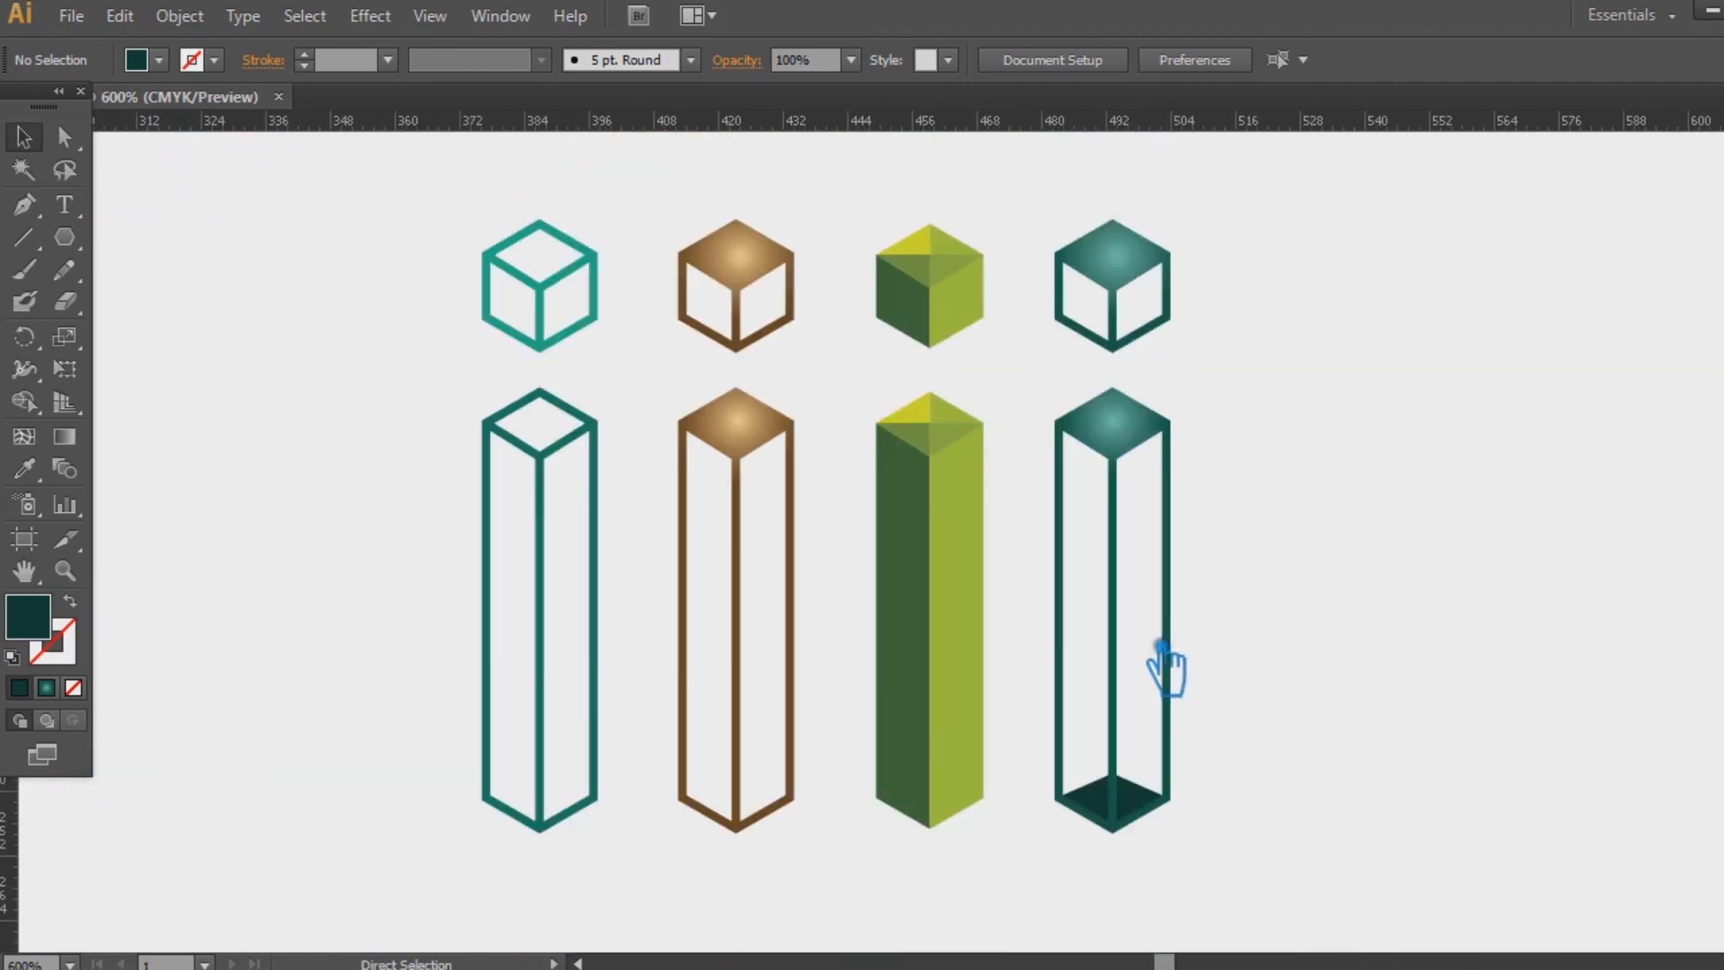
scroll(1455, 669, "up", 1)
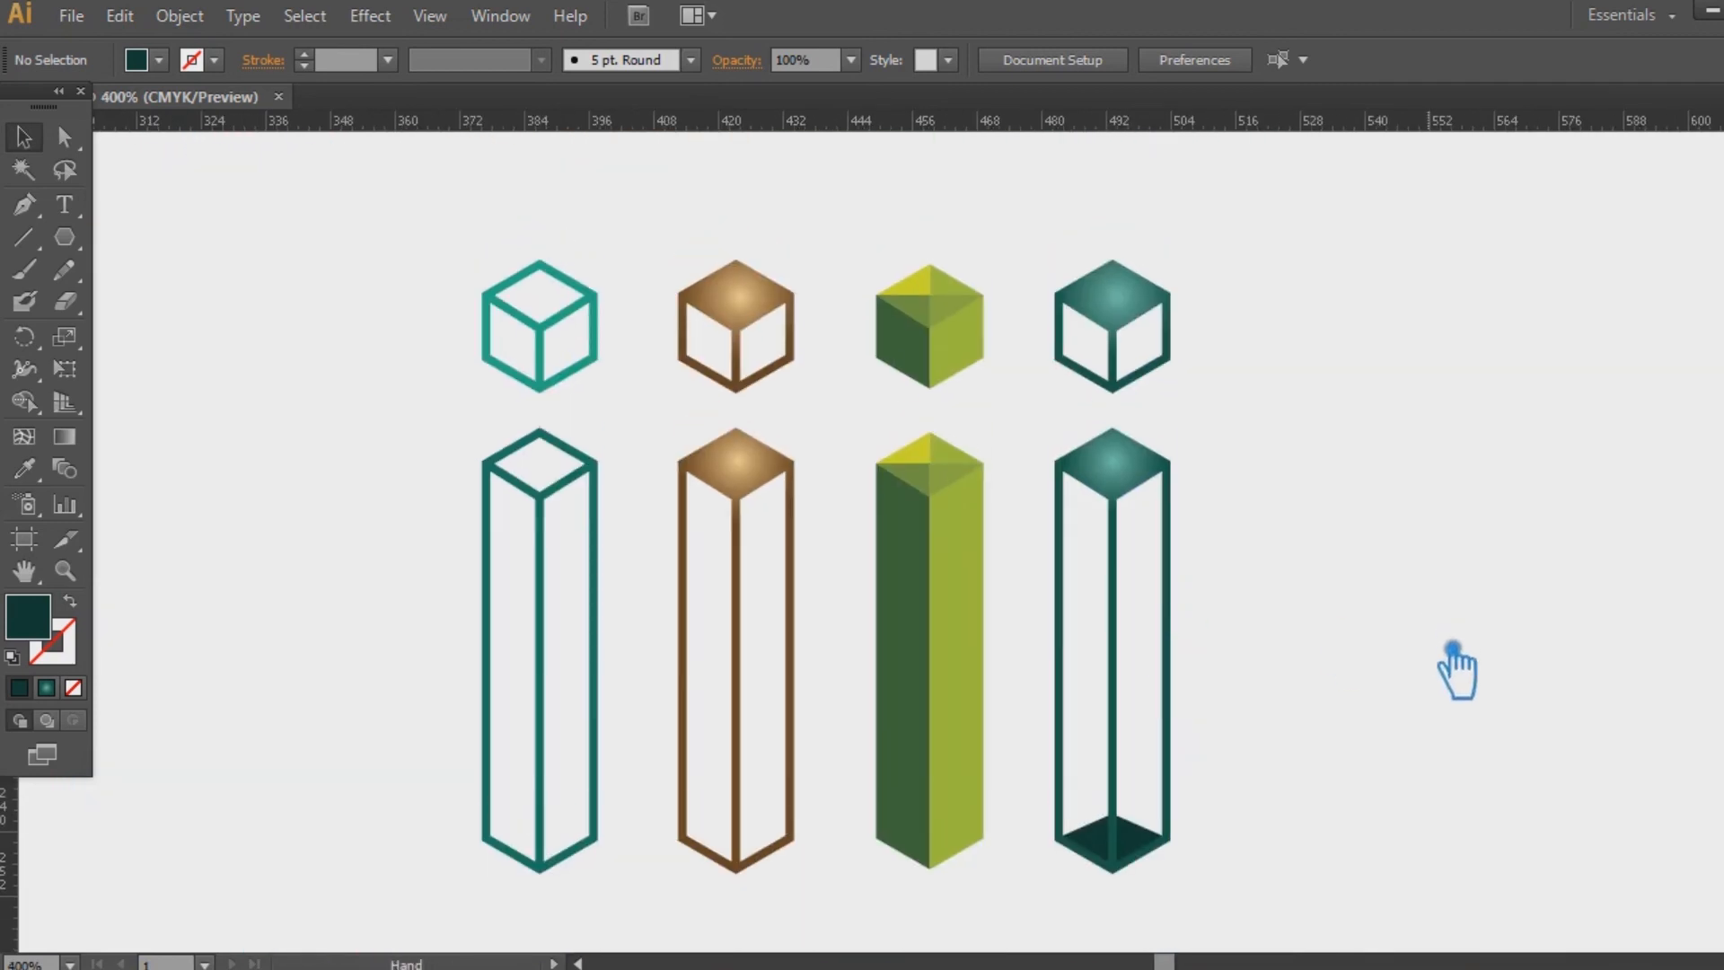
left_click(1147, 847)
left_click(1280, 822)
left_click_drag(1147, 851, 1142, 363)
left_click(1445, 460)
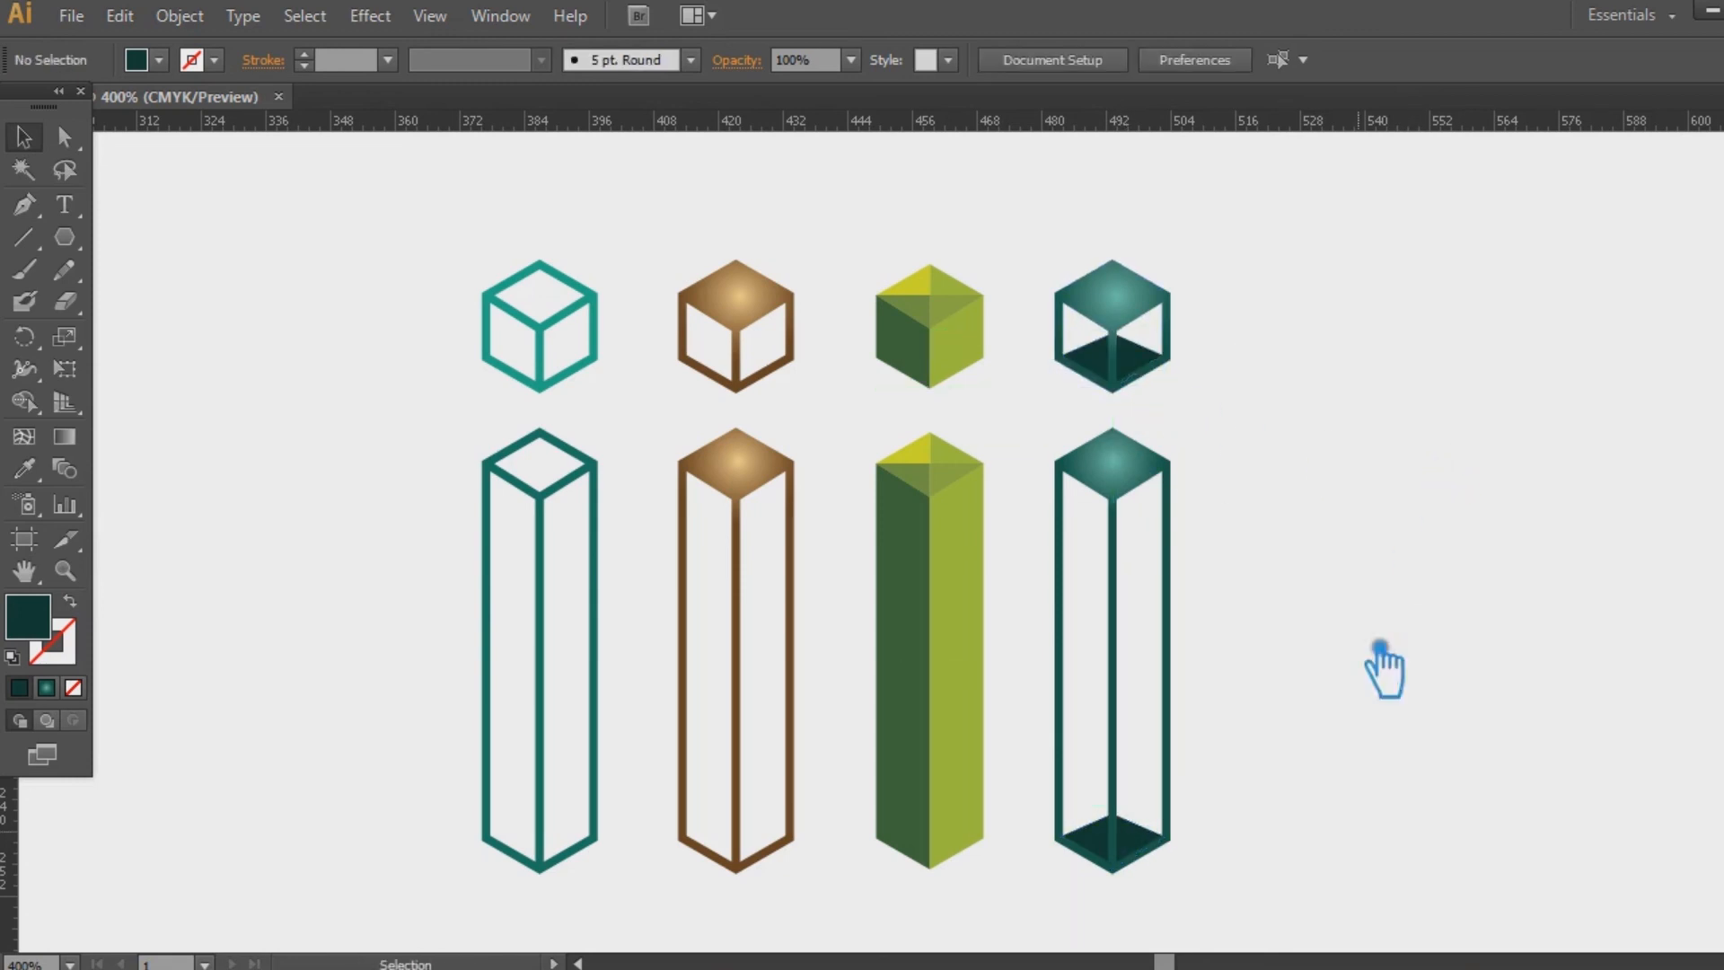
Change the fill of the cube's floor shape to a slightly lighter dark teal
left_click_drag(1258, 902, 1021, 249)
left_click(1482, 362)
left_click(1149, 364)
double_click(36, 615)
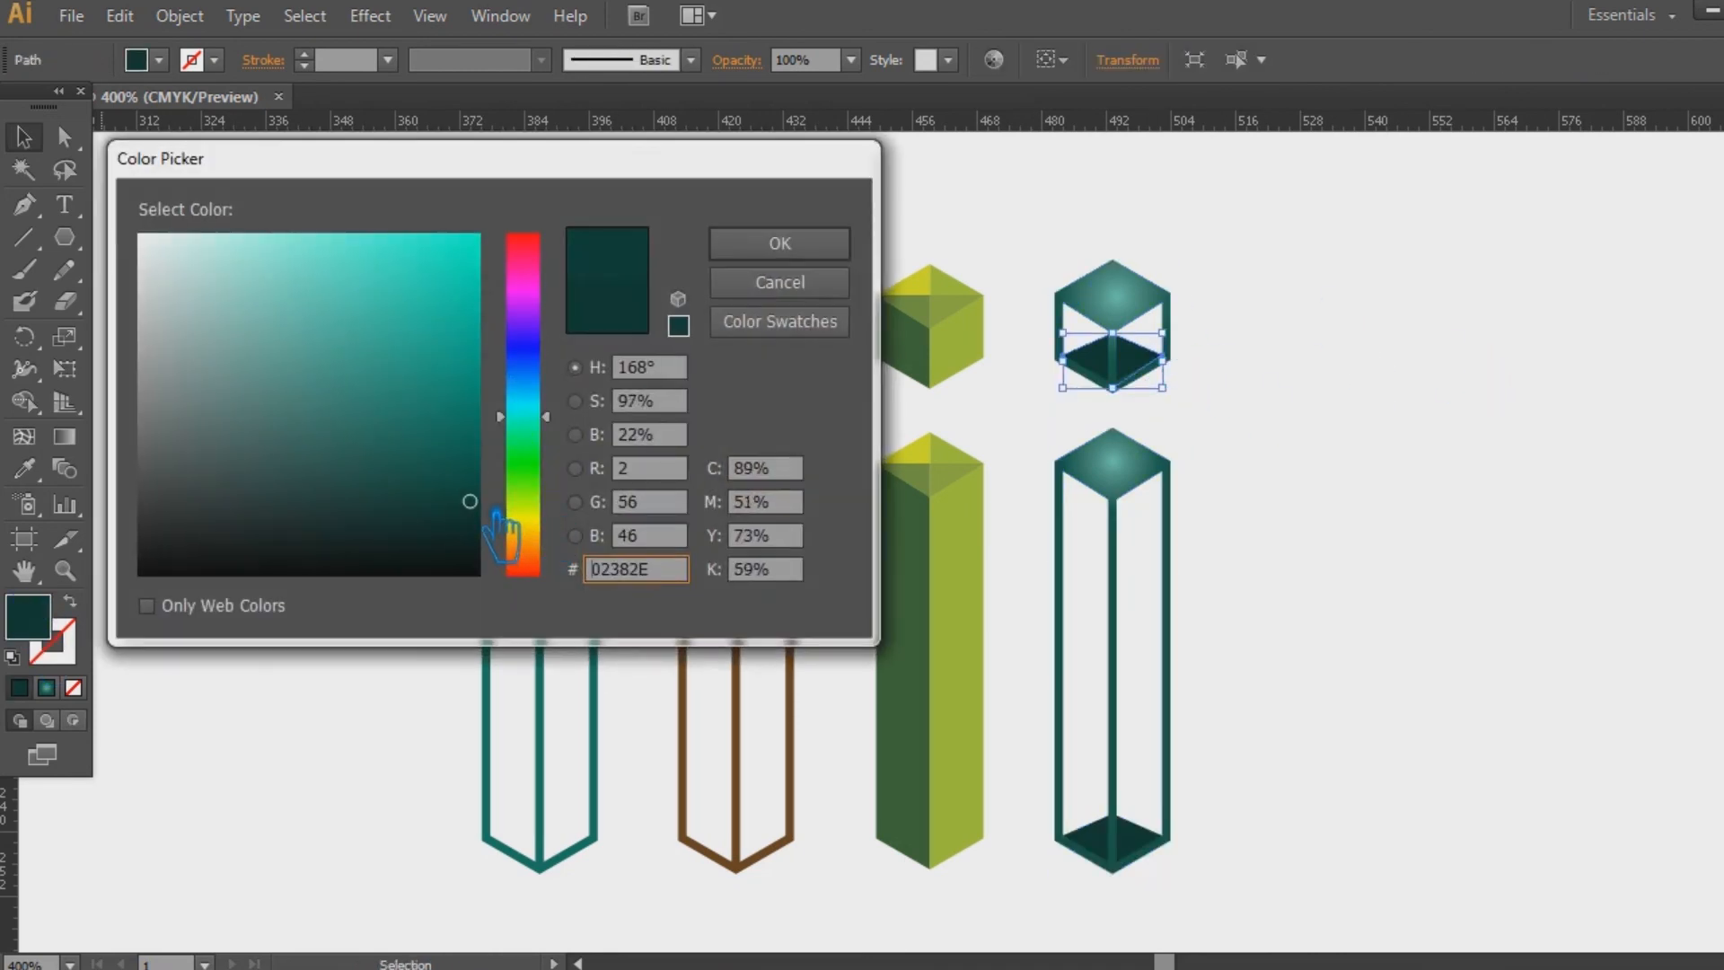
left_click(799, 245)
left_click(1332, 395)
Match the fill of the prism's floor shape to the cube's floor shape
left_click(1136, 840)
key("i")
left_click(28, 140)
left_click(1467, 523)
Group all parts of the teal gradient letter i, including both floor shapes
key("space")
left_click_drag(1444, 568, 1428, 552)
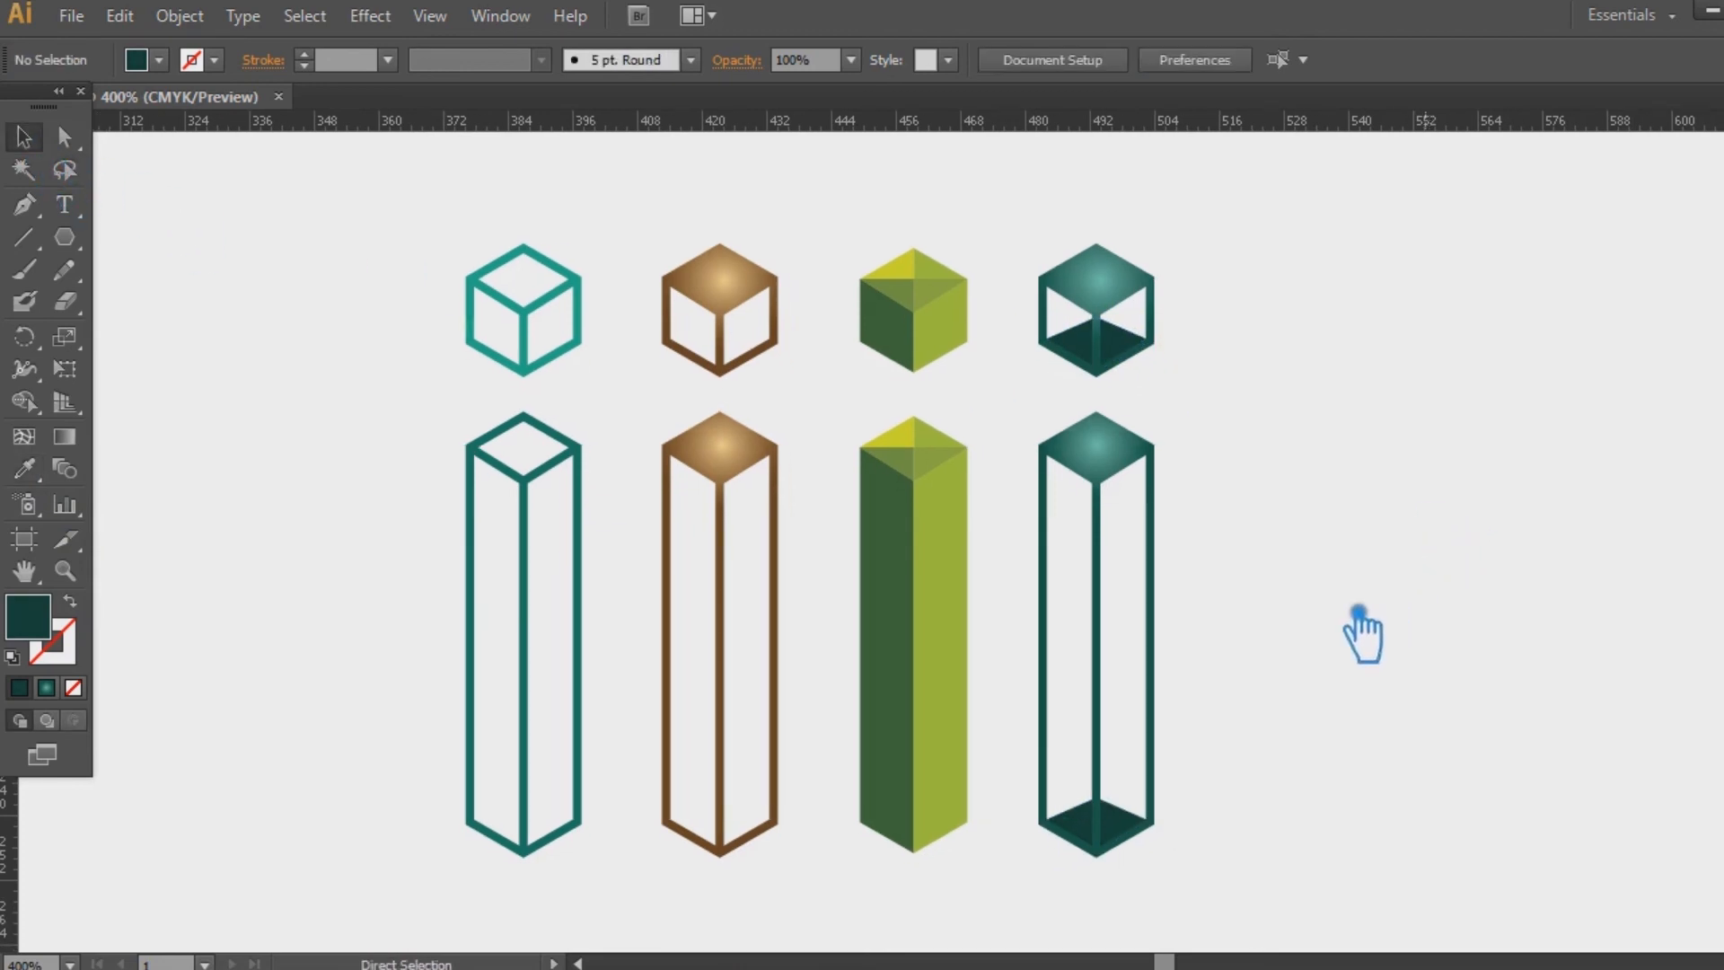
left_click_drag(1221, 882, 1024, 232)
left_click(1469, 501)
left_click(1123, 848)
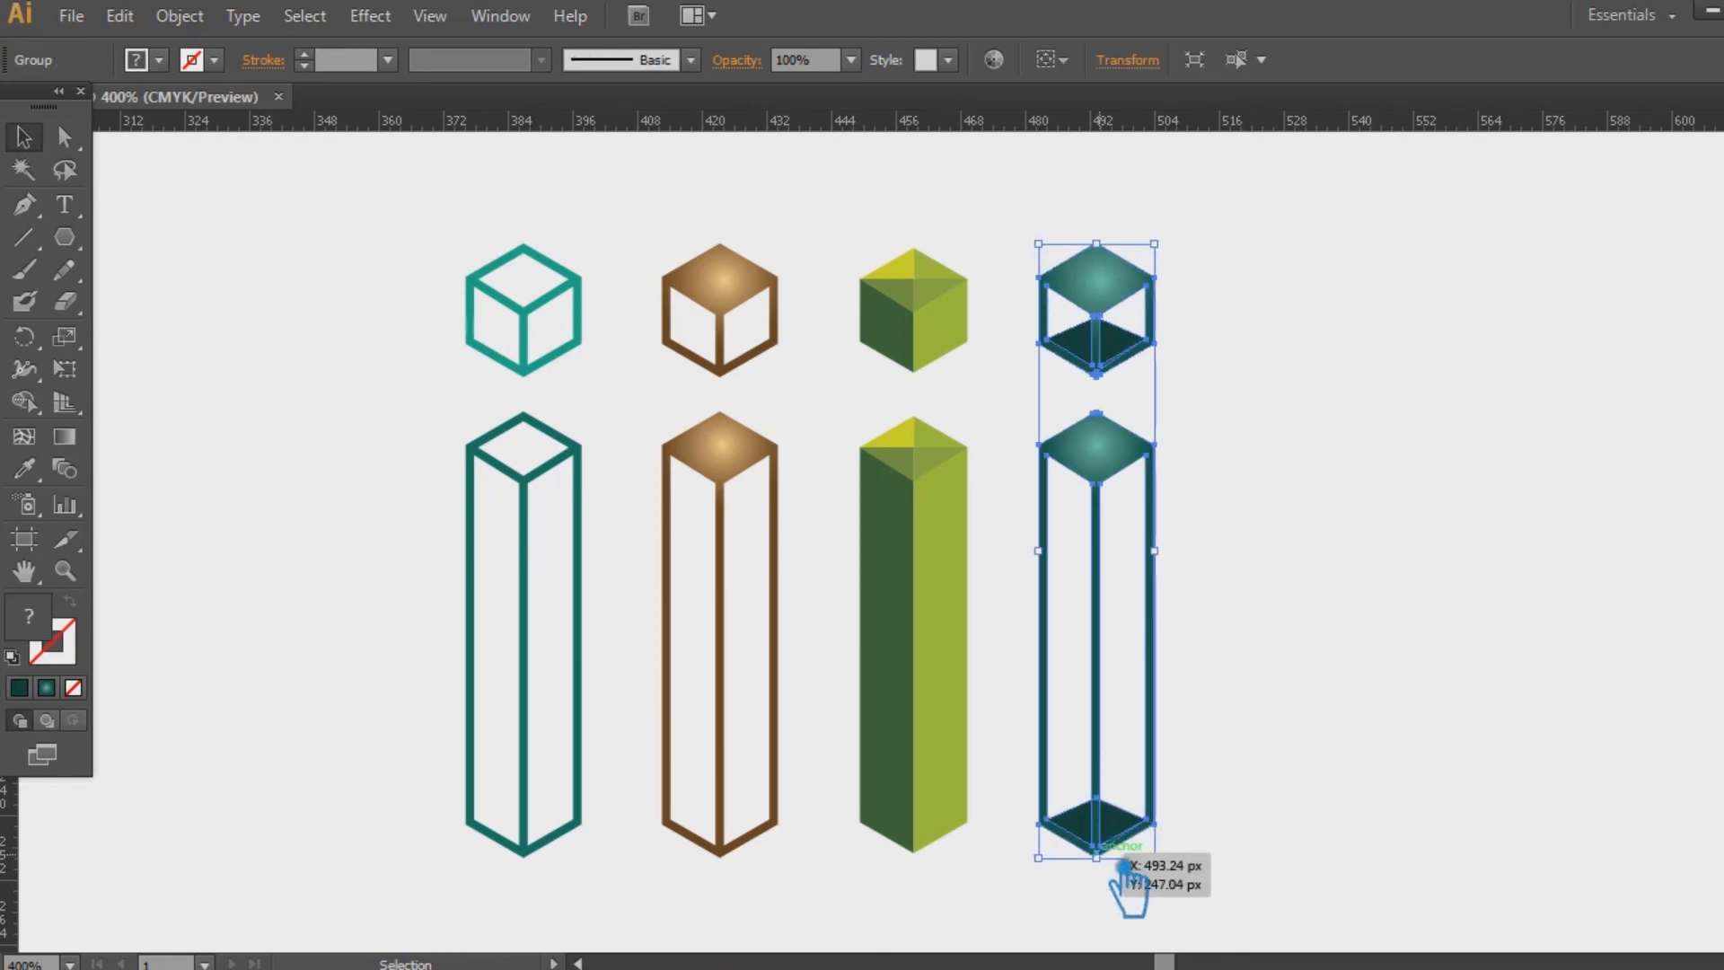
left_click(1366, 753)
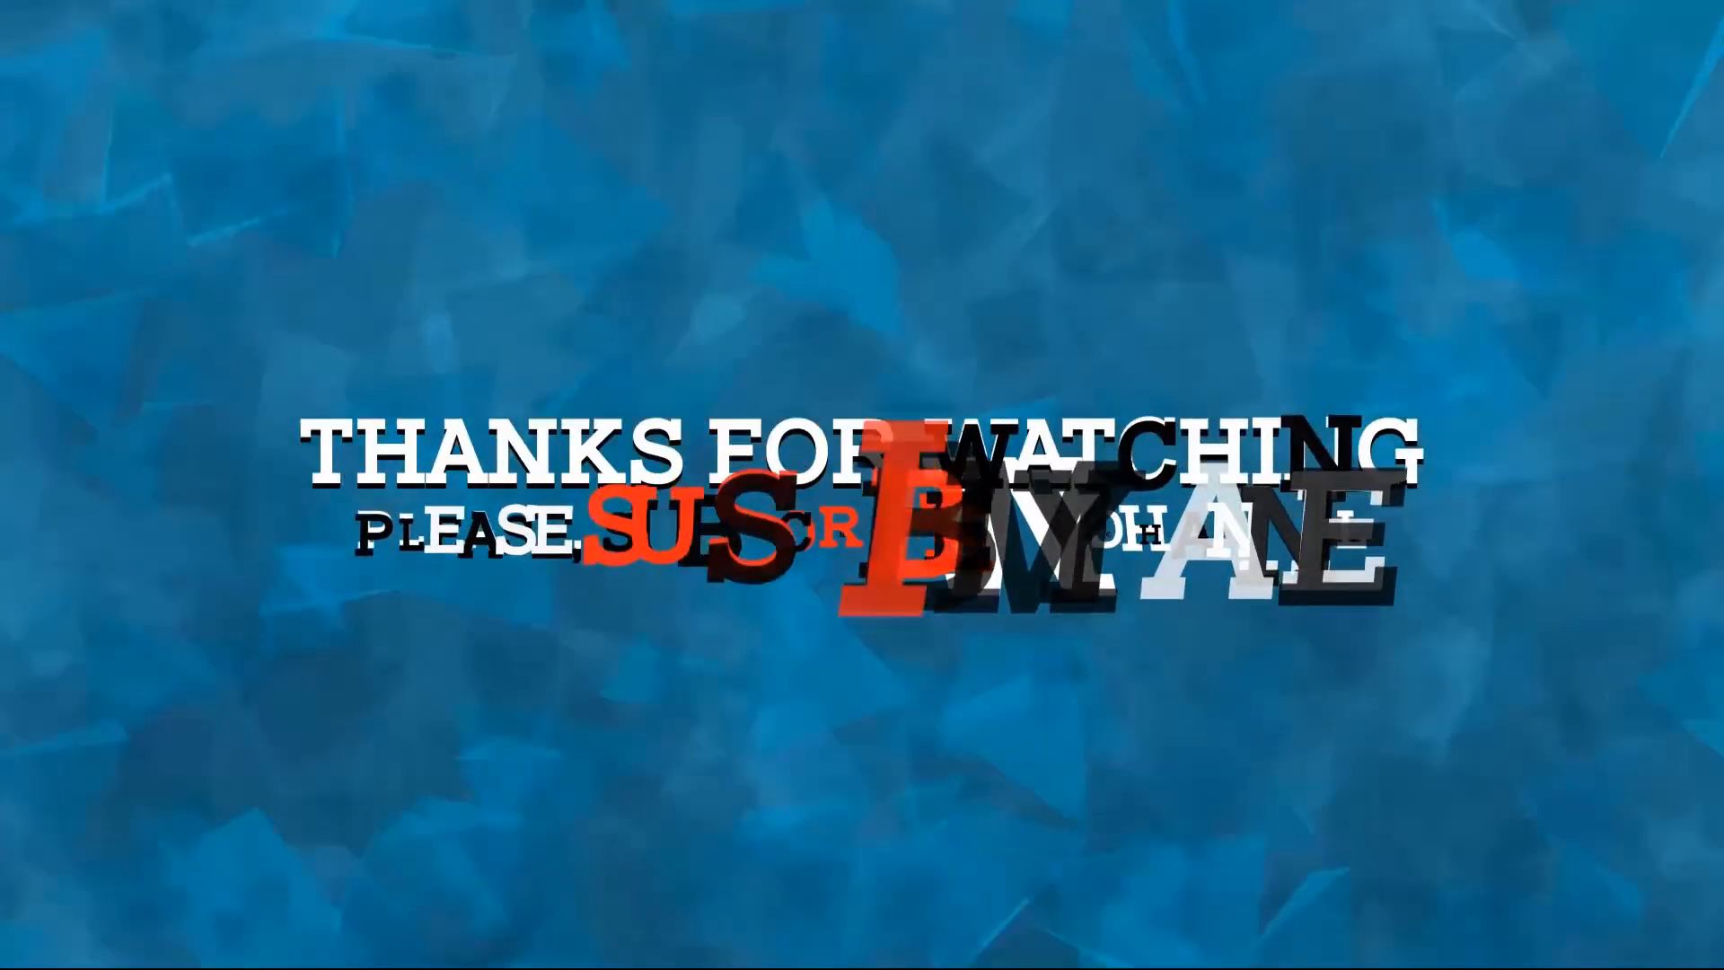